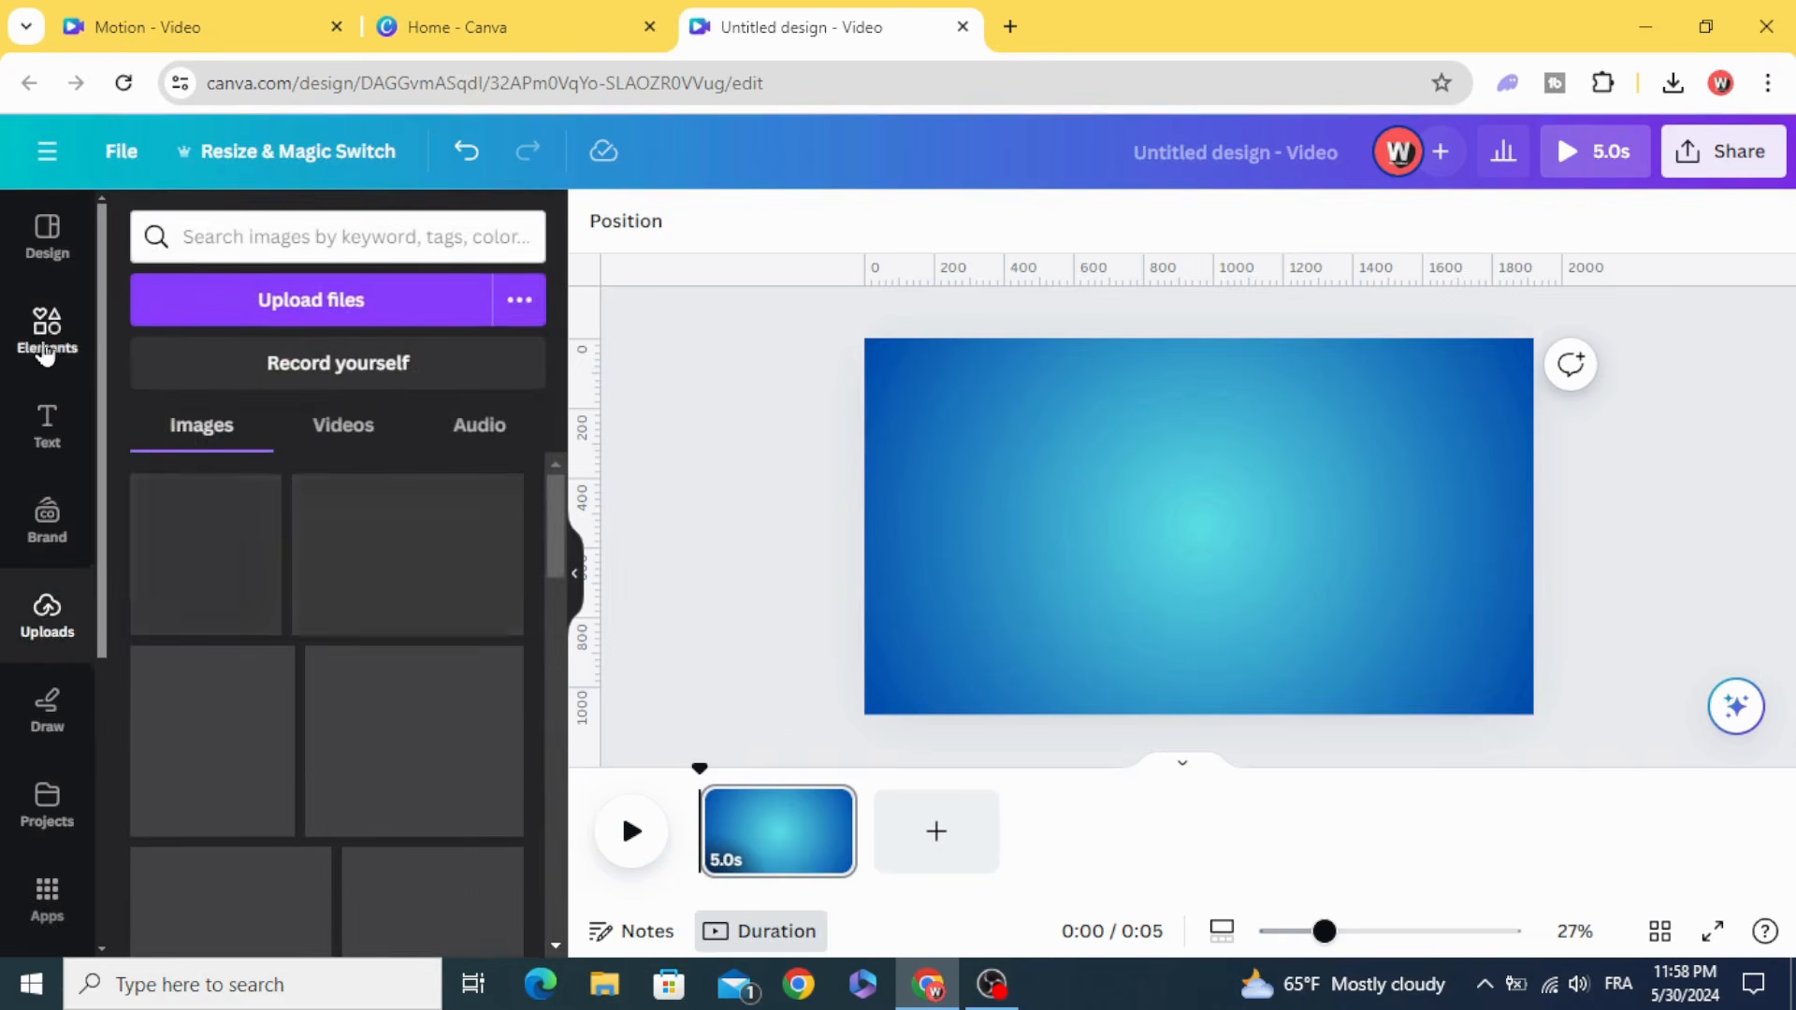
- Place the chocolate cupcake graphic on the blue page and apply the Glow shadow effect to it
{"action": "left_click", "coordinate": [51, 348]}
{"action": "left_click_drag", "start_coordinate": [389, 460], "coordinate": [1099, 507]}
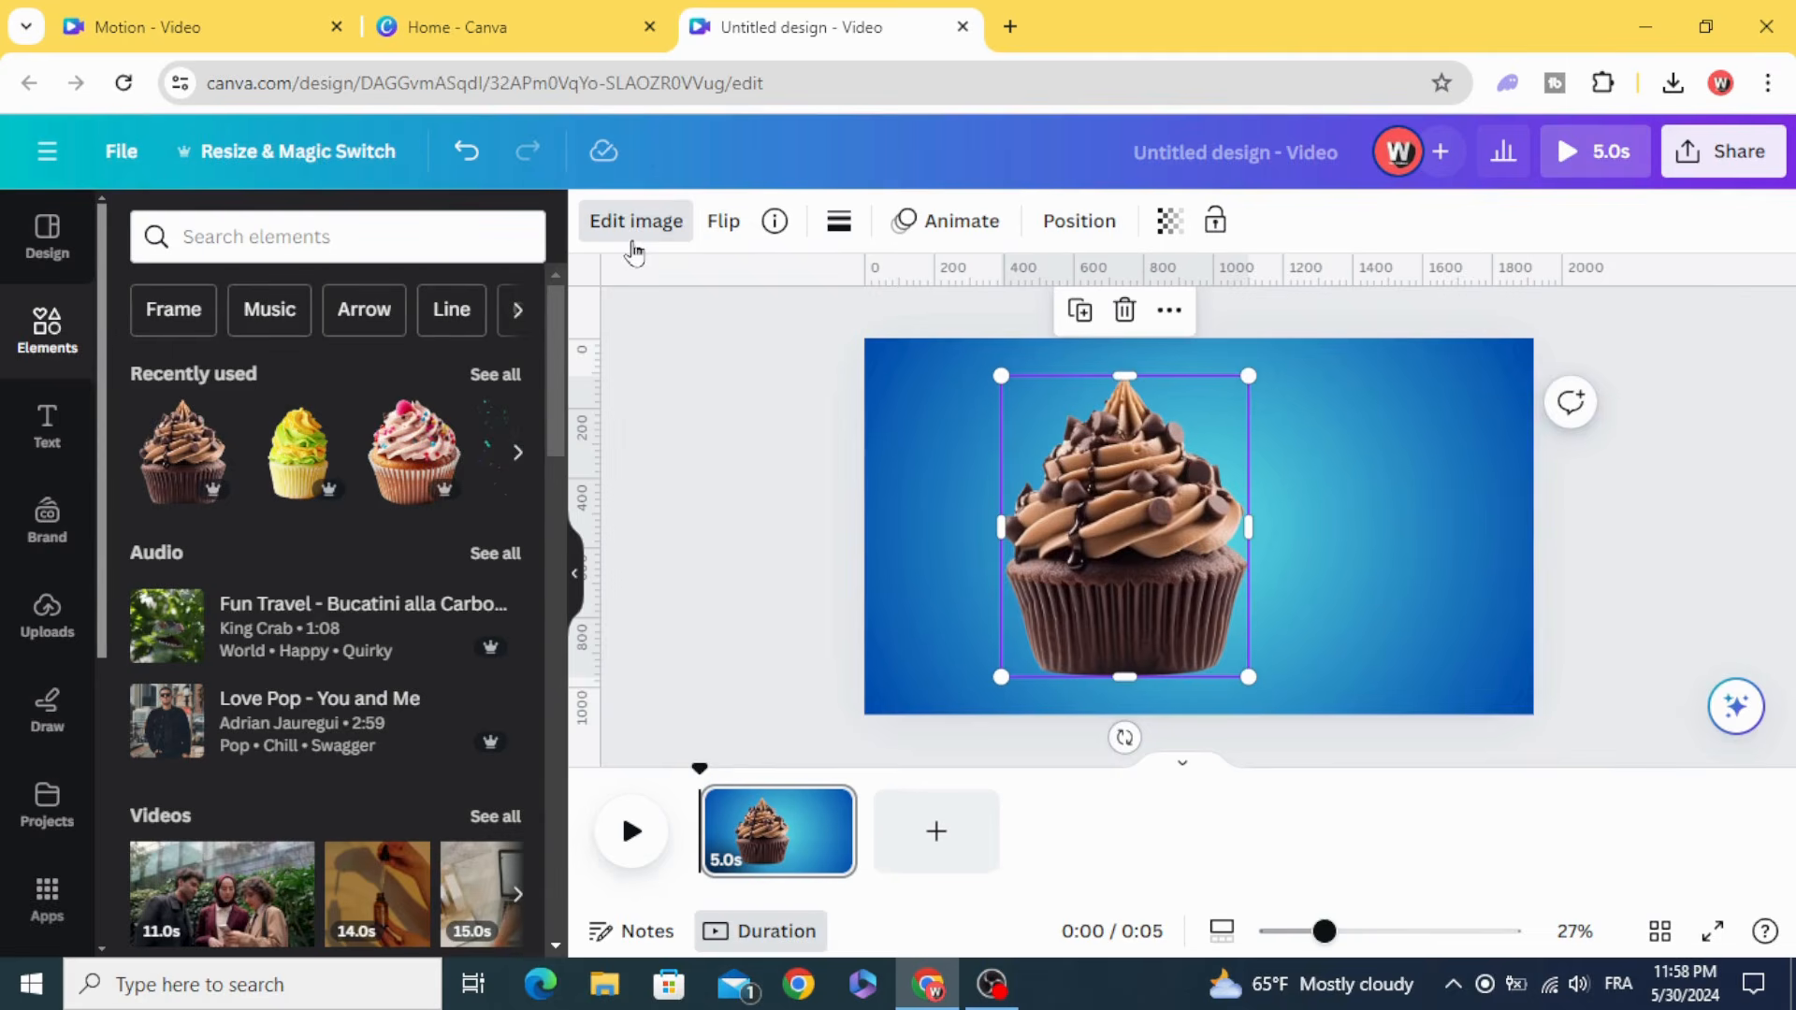
{"action": "left_click", "coordinate": [637, 222]}
{"action": "scroll", "coordinate": [329, 554], "scroll_direction": "down", "scroll_amount": 5}
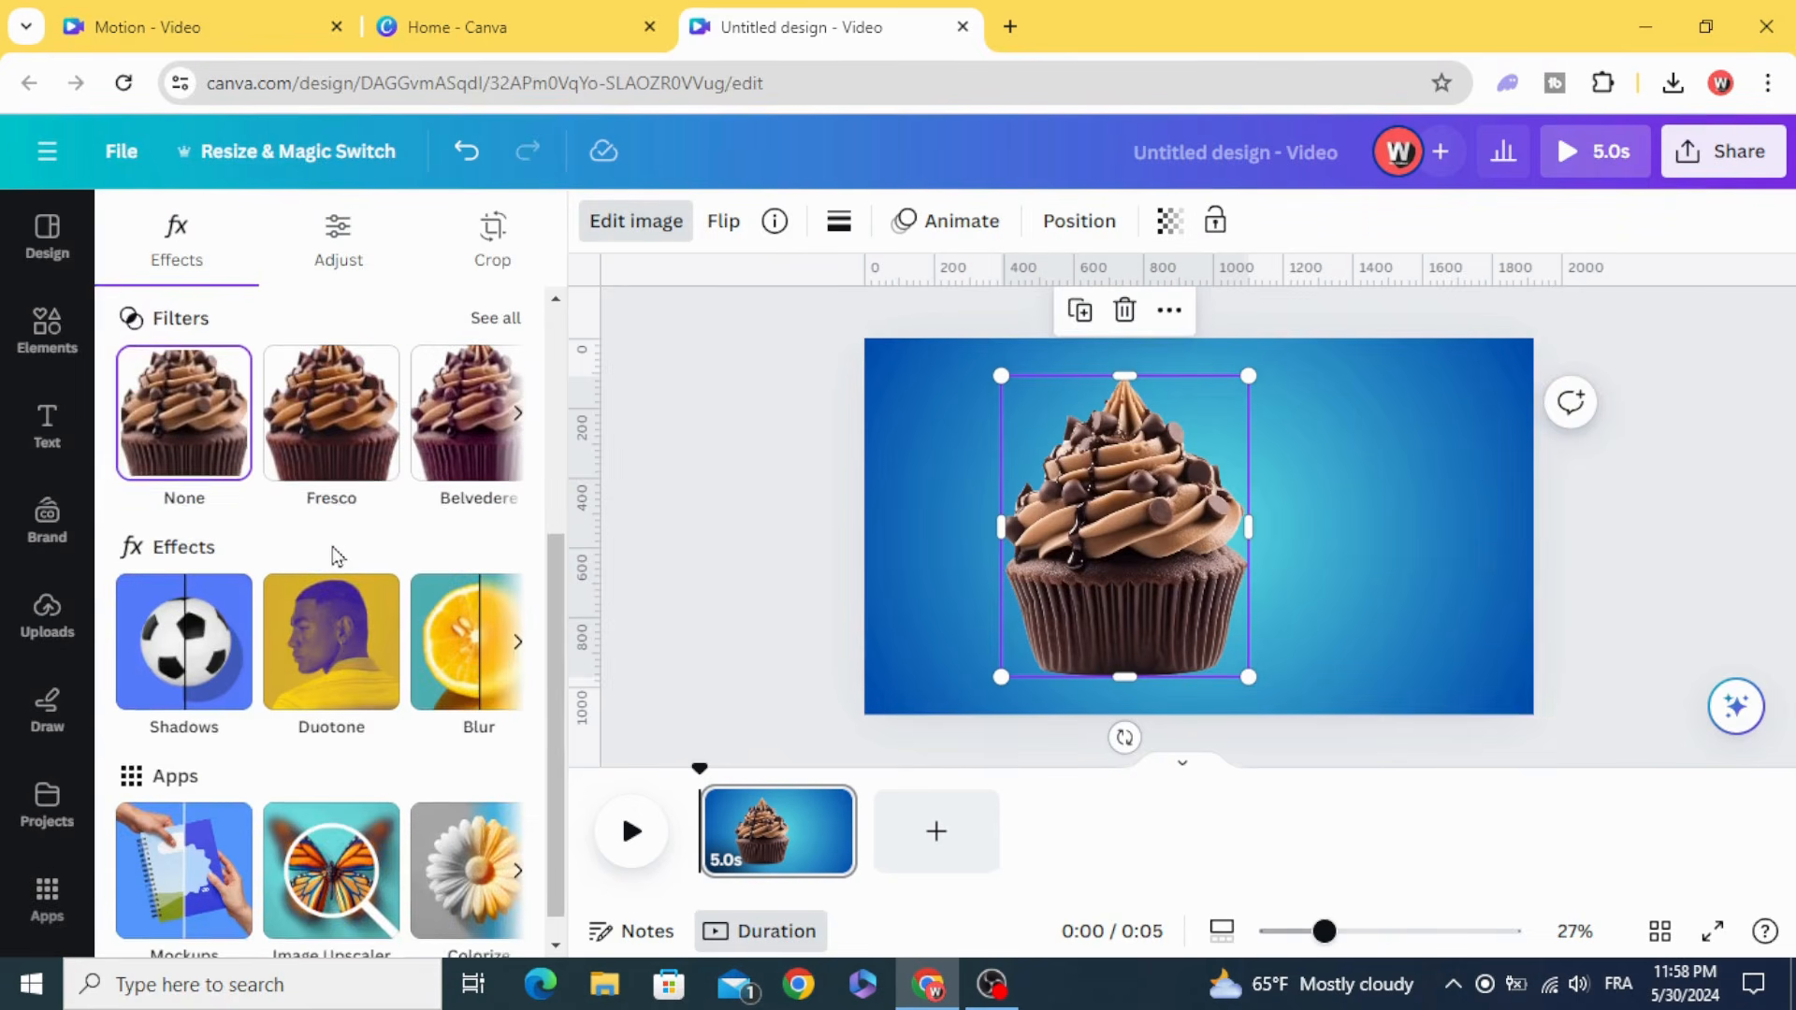
{"action": "left_click", "coordinate": [194, 602]}
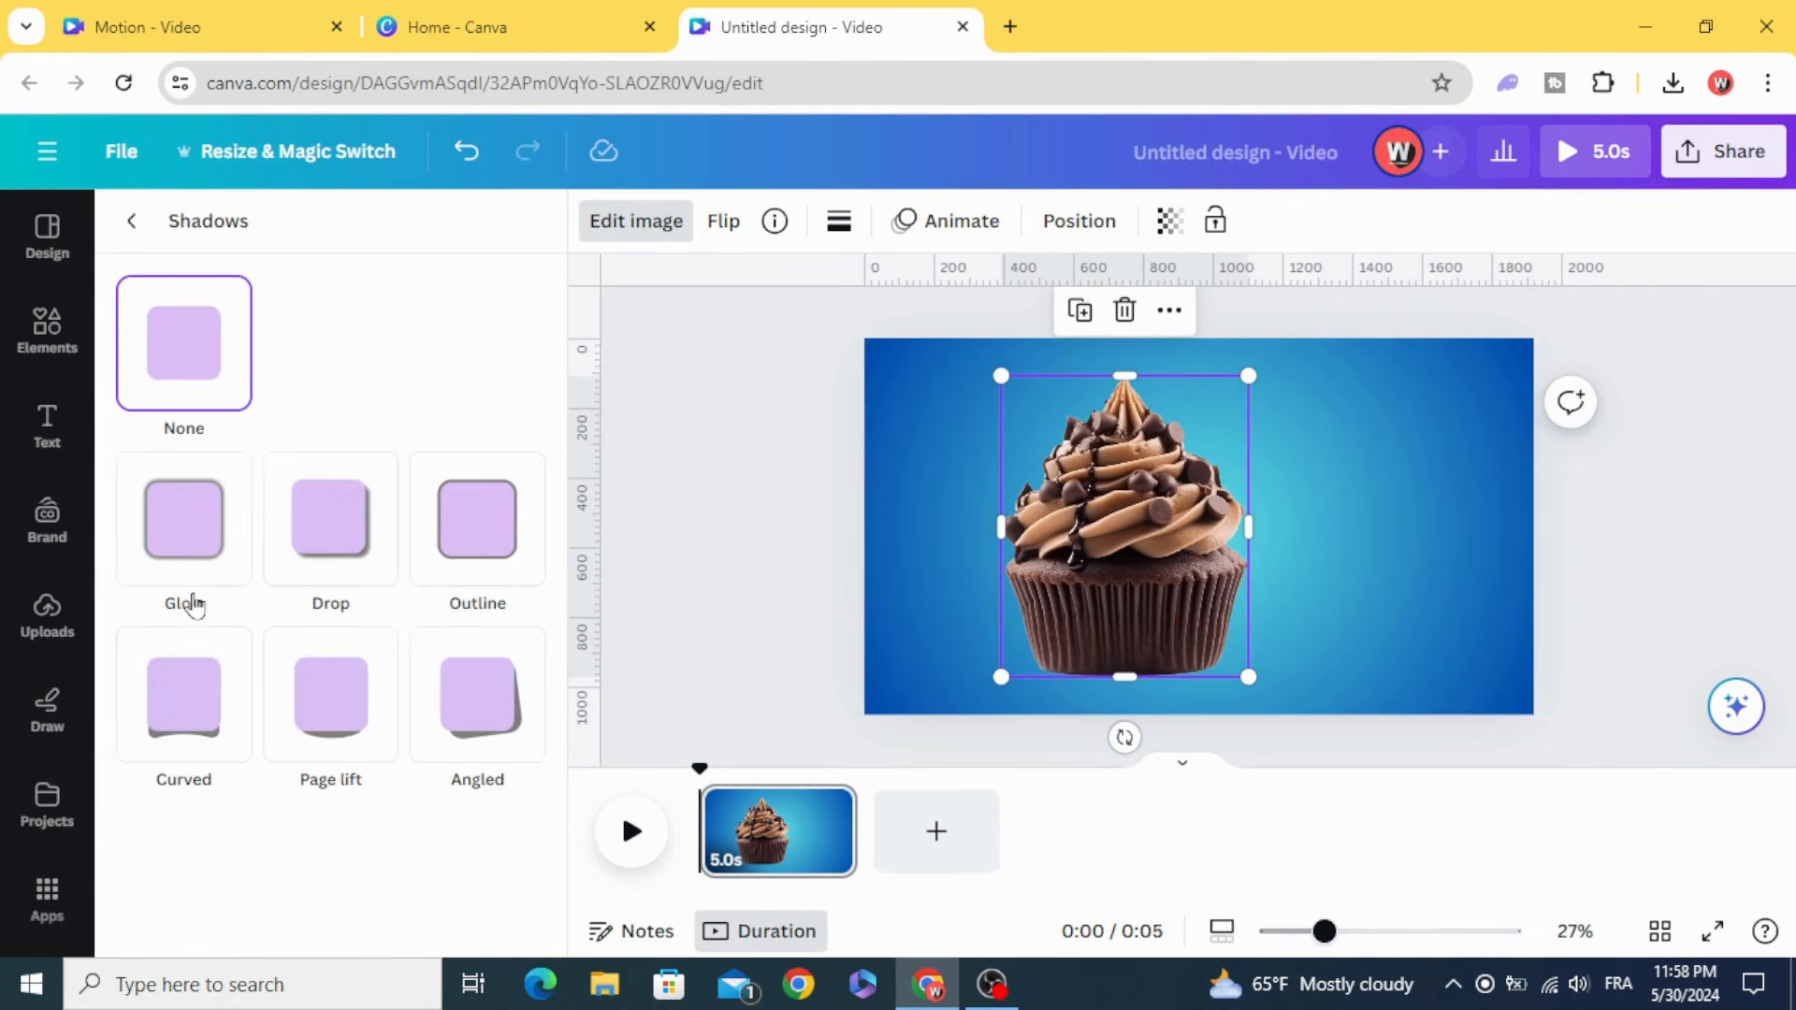
{"action": "left_click", "coordinate": [179, 527]}
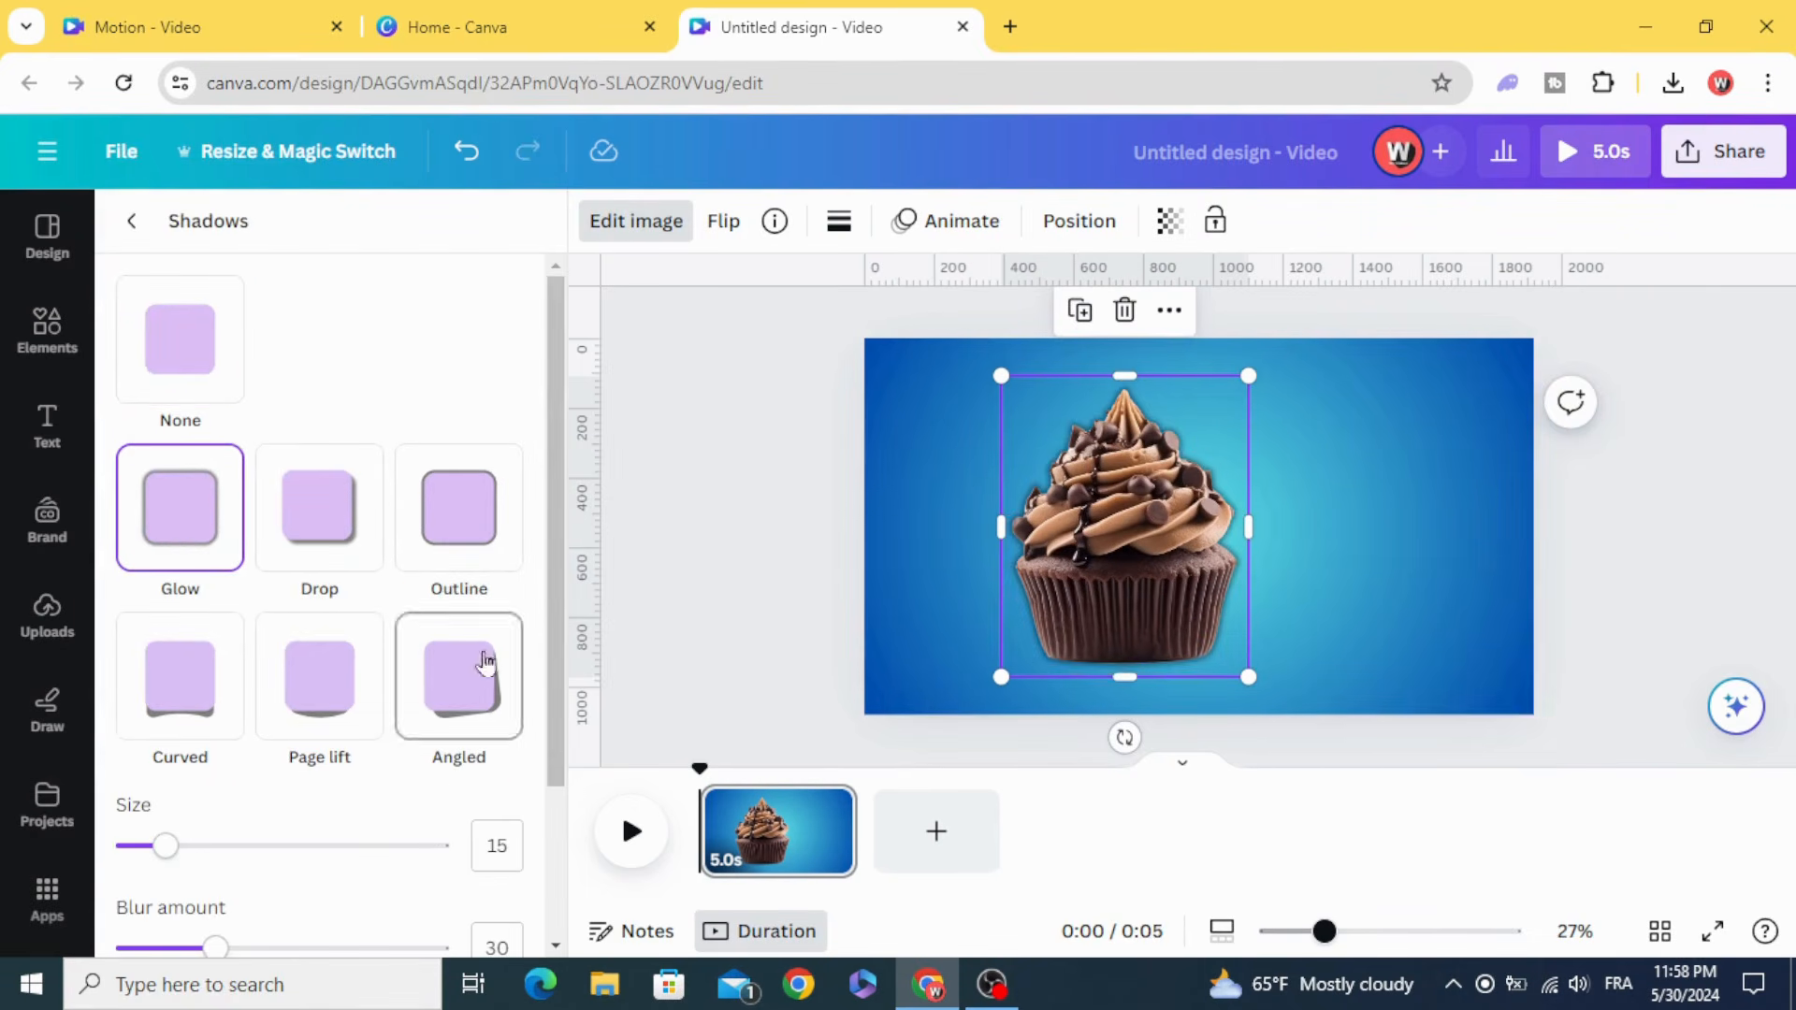
- Make the cupcake's glow white with size 53, blur amount 54 and intensity 83
{"action": "scroll", "coordinate": [477, 701], "scroll_direction": "down", "scroll_amount": 2}
{"action": "left_click", "coordinate": [500, 811]}
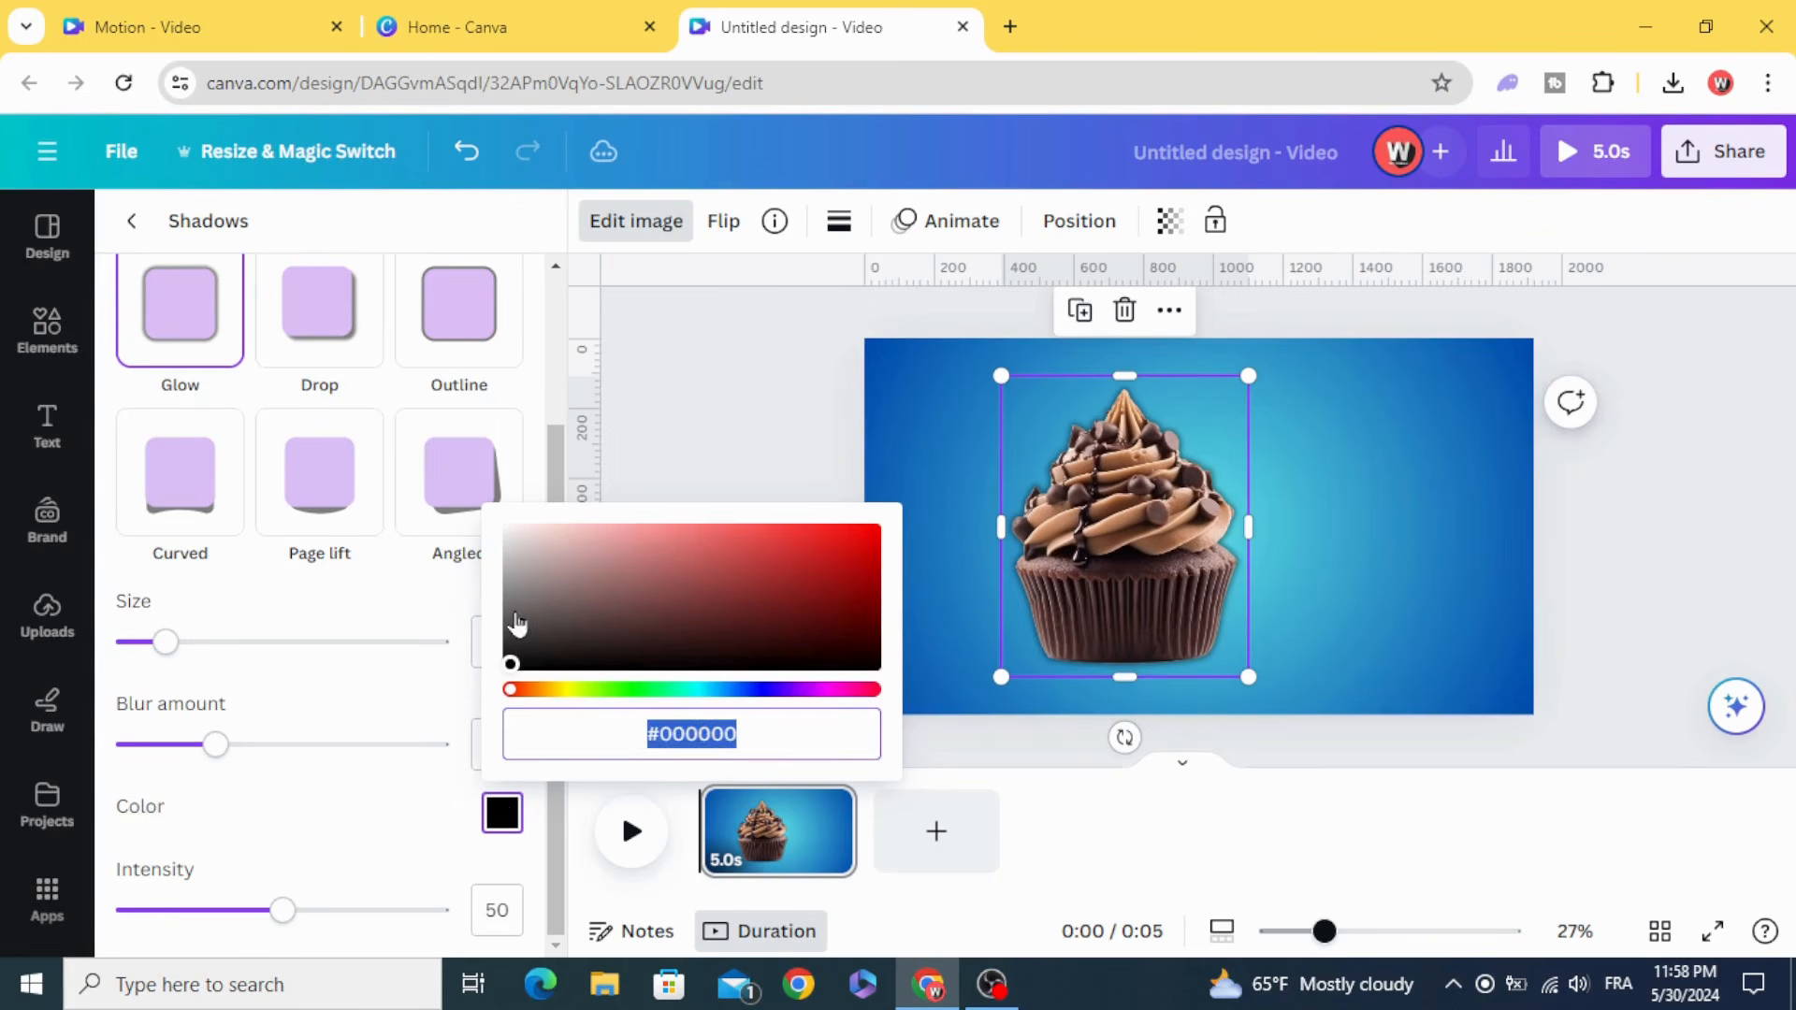
{"action": "left_click_drag", "start_coordinate": [513, 624], "coordinate": [497, 491]}
{"action": "left_click_drag", "start_coordinate": [166, 644], "coordinate": [293, 641]}
{"action": "left_click_drag", "start_coordinate": [221, 745], "coordinate": [295, 746]}
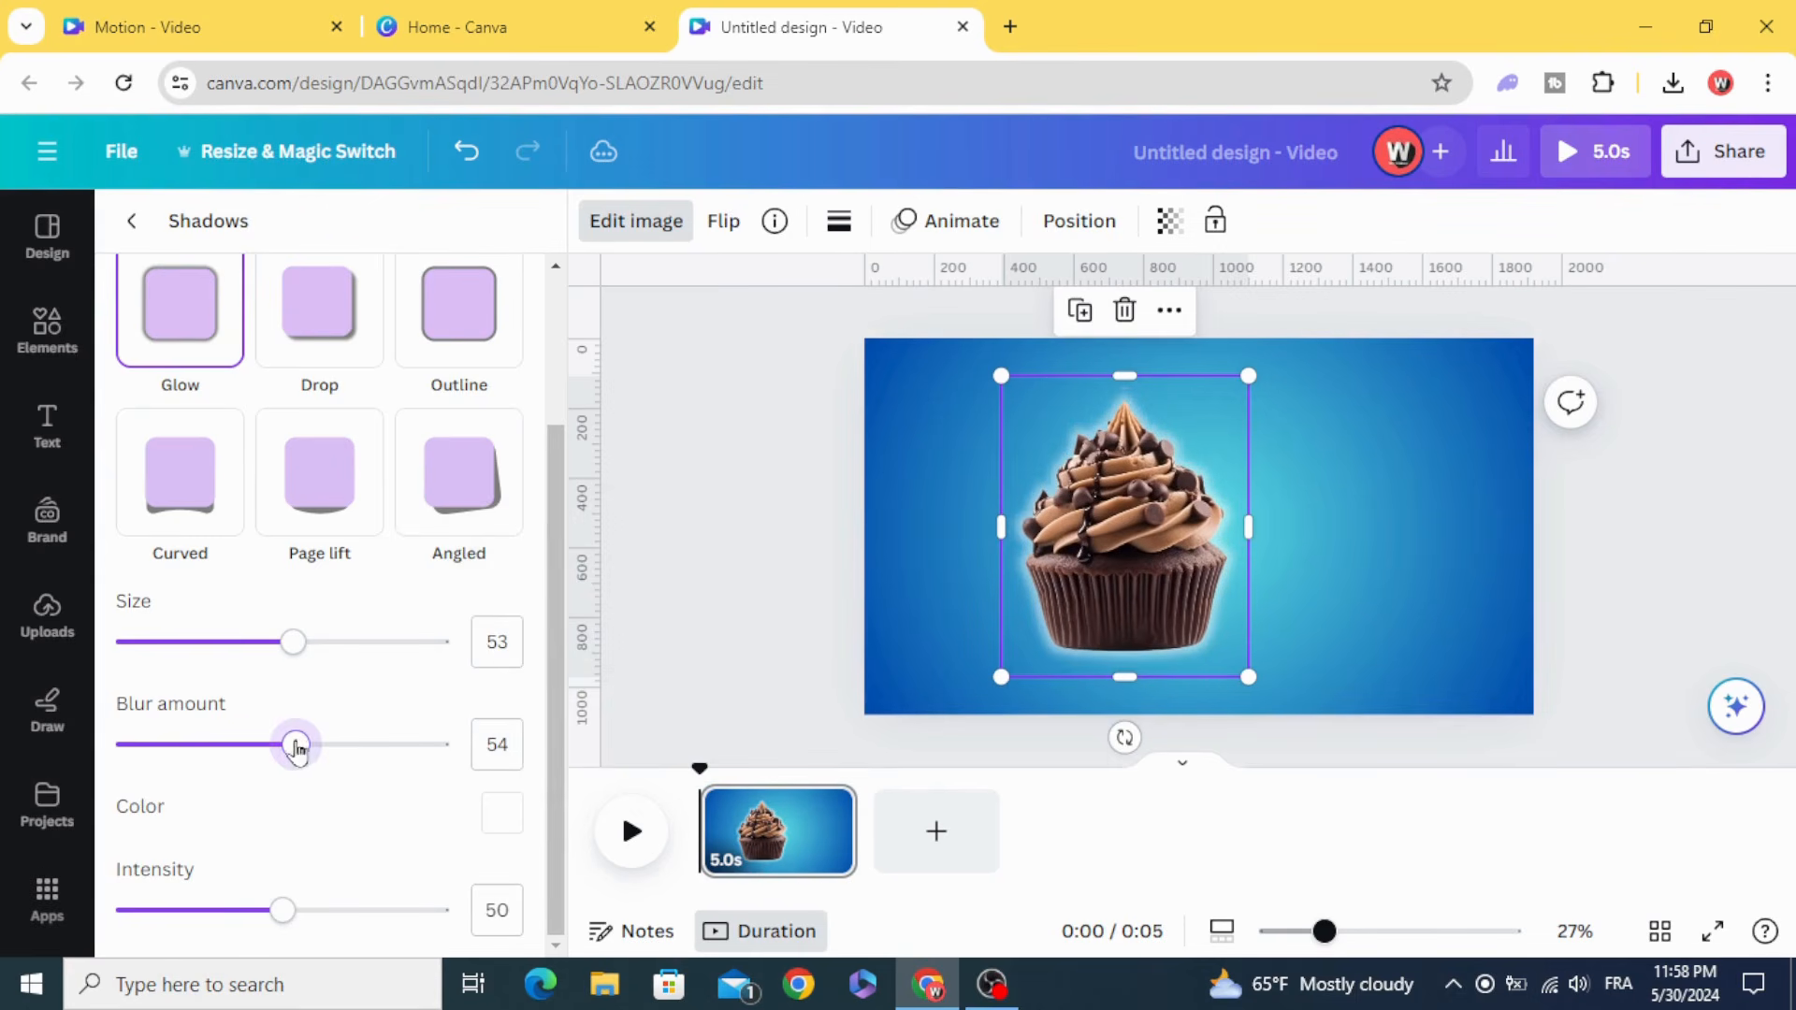
{"action": "left_click_drag", "start_coordinate": [284, 912], "coordinate": [415, 910]}
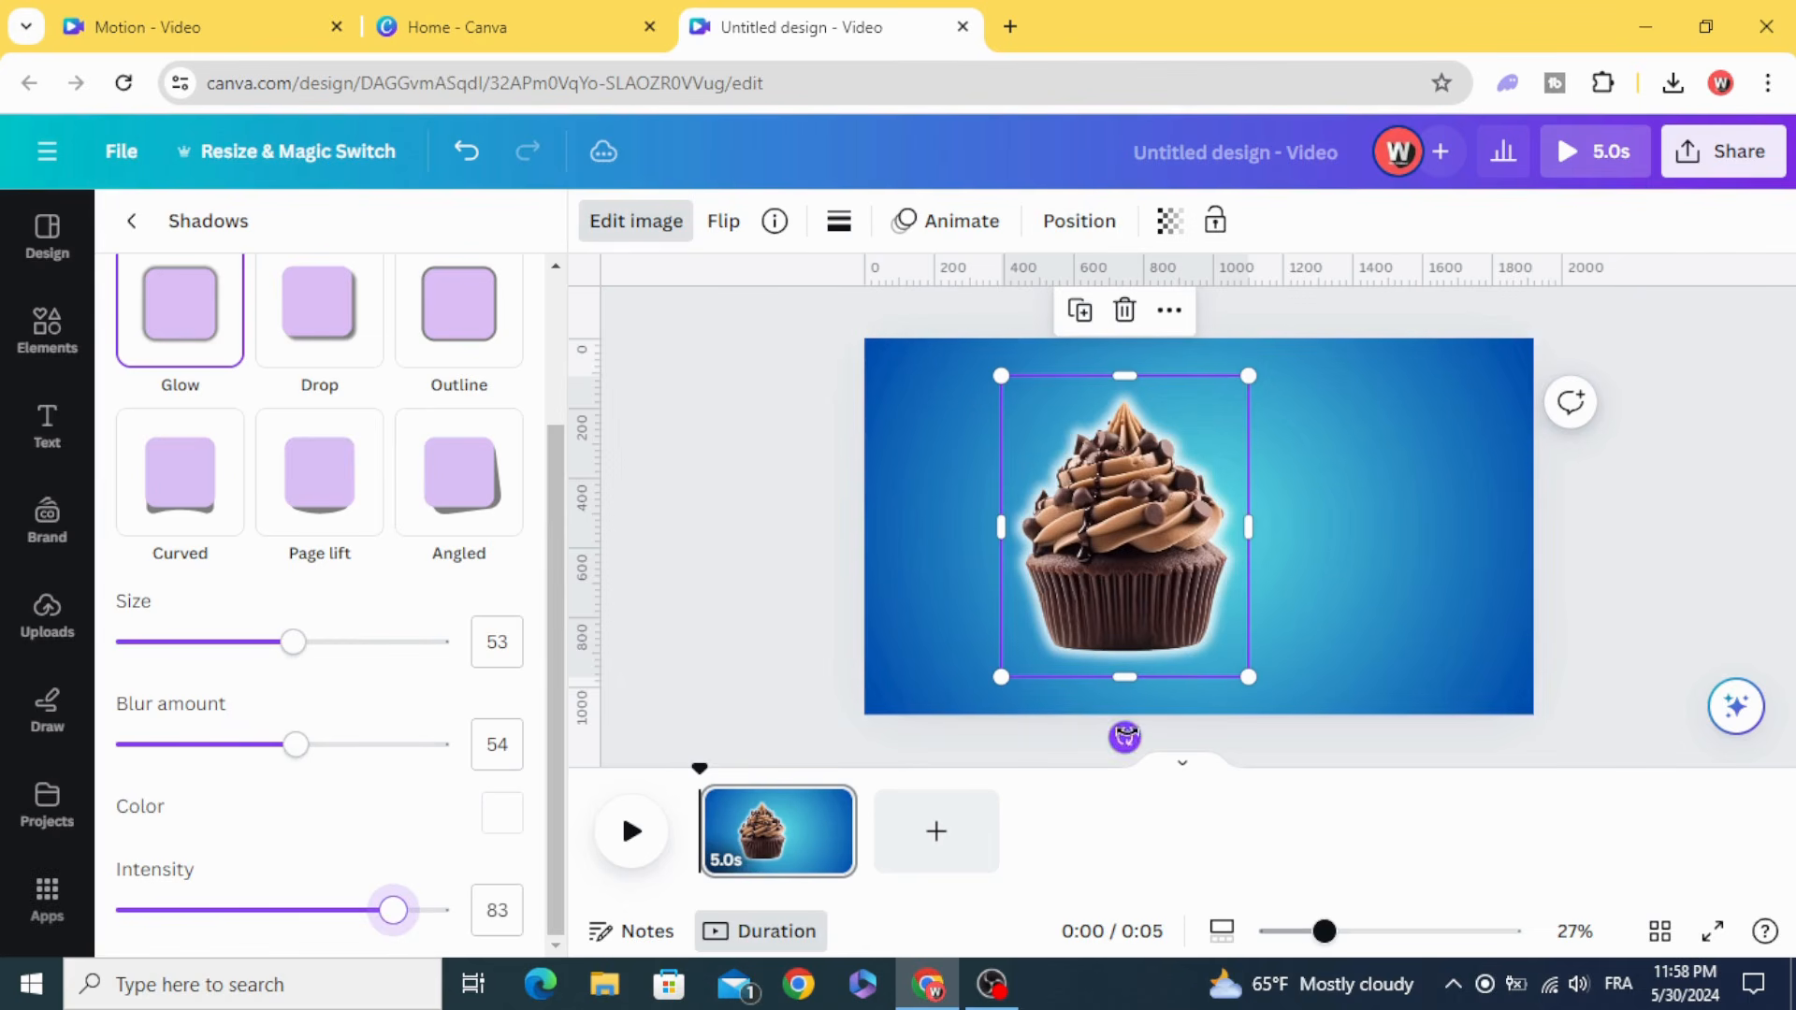
- Tilt the cupcake clockwise, enlarge it and position it partly beyond the page's lower-left corner
{"action": "left_click_drag", "start_coordinate": [1123, 736], "coordinate": [1007, 700]}
{"action": "left_click_drag", "start_coordinate": [933, 583], "coordinate": [716, 592]}
{"action": "left_click_drag", "start_coordinate": [1037, 617], "coordinate": [1015, 646]}
{"action": "left_click_drag", "start_coordinate": [1292, 502], "coordinate": [1319, 491]}
{"action": "left_click_drag", "start_coordinate": [1004, 635], "coordinate": [1025, 630]}
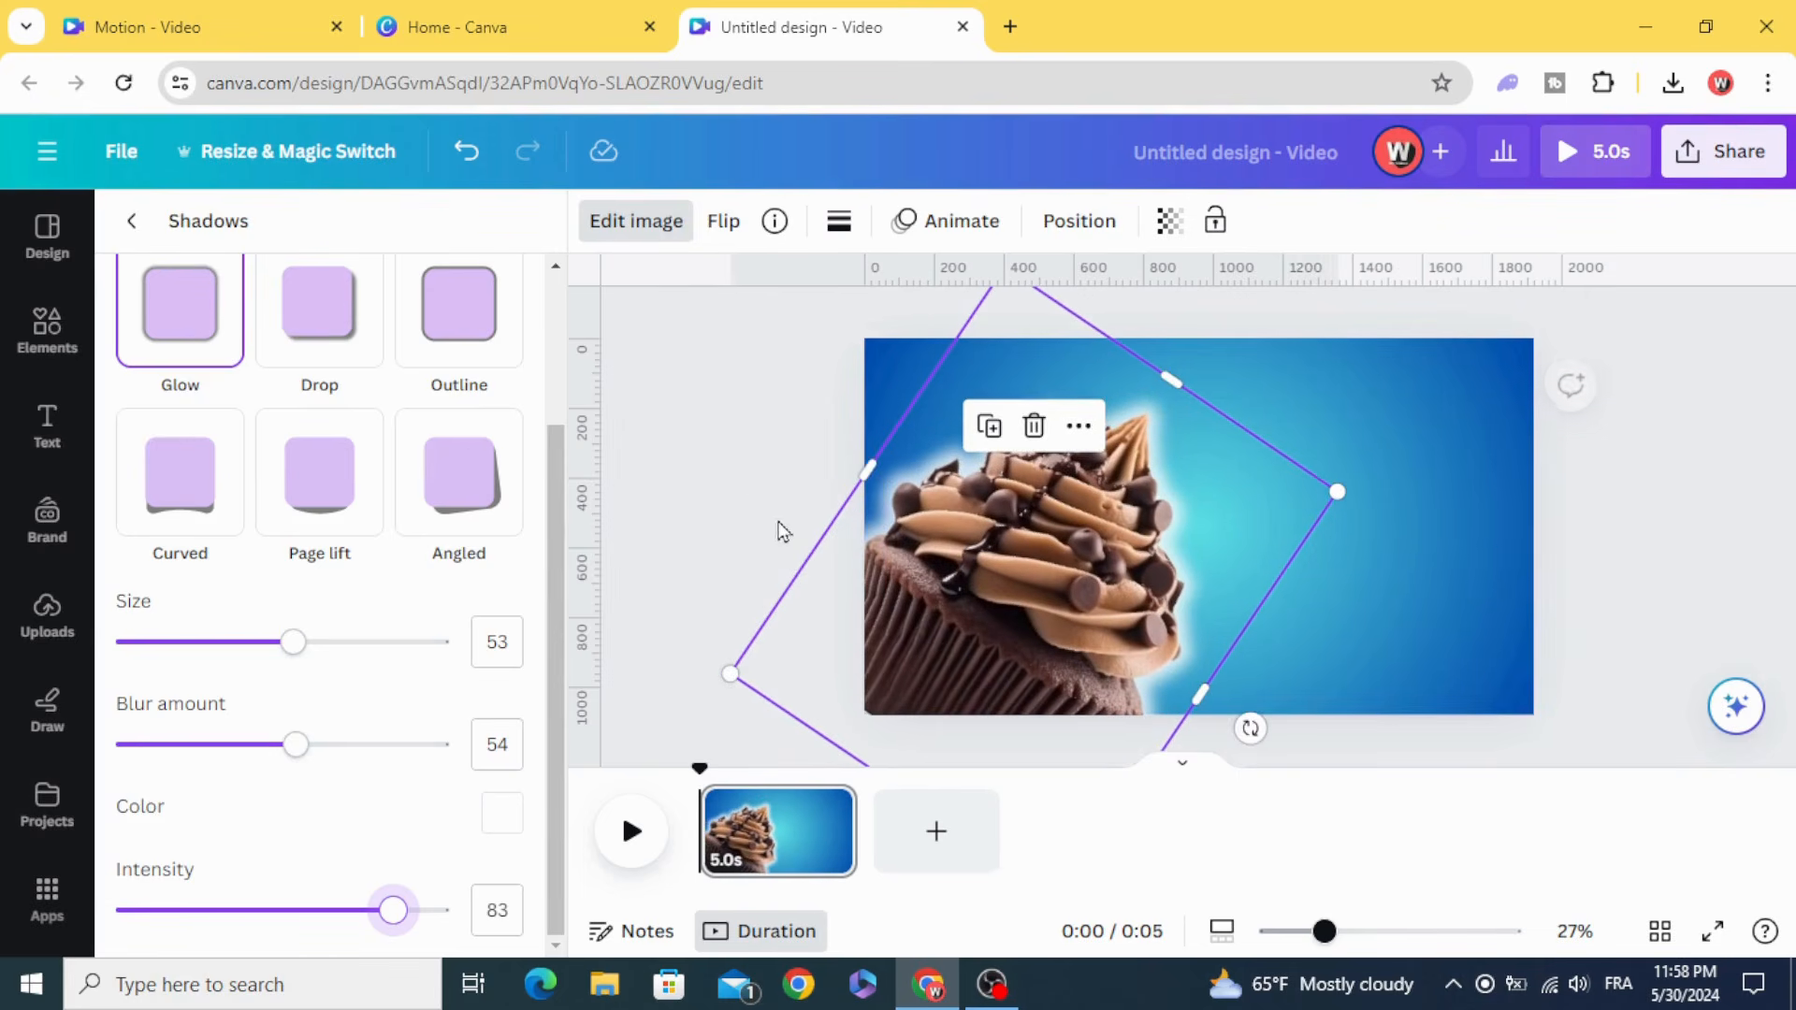
{"action": "key", "text": "Escape"}
- Add a heading reading "Chocolate" in the upper-right area of the page, beside the cupcake
{"action": "left_click", "coordinate": [45, 447]}
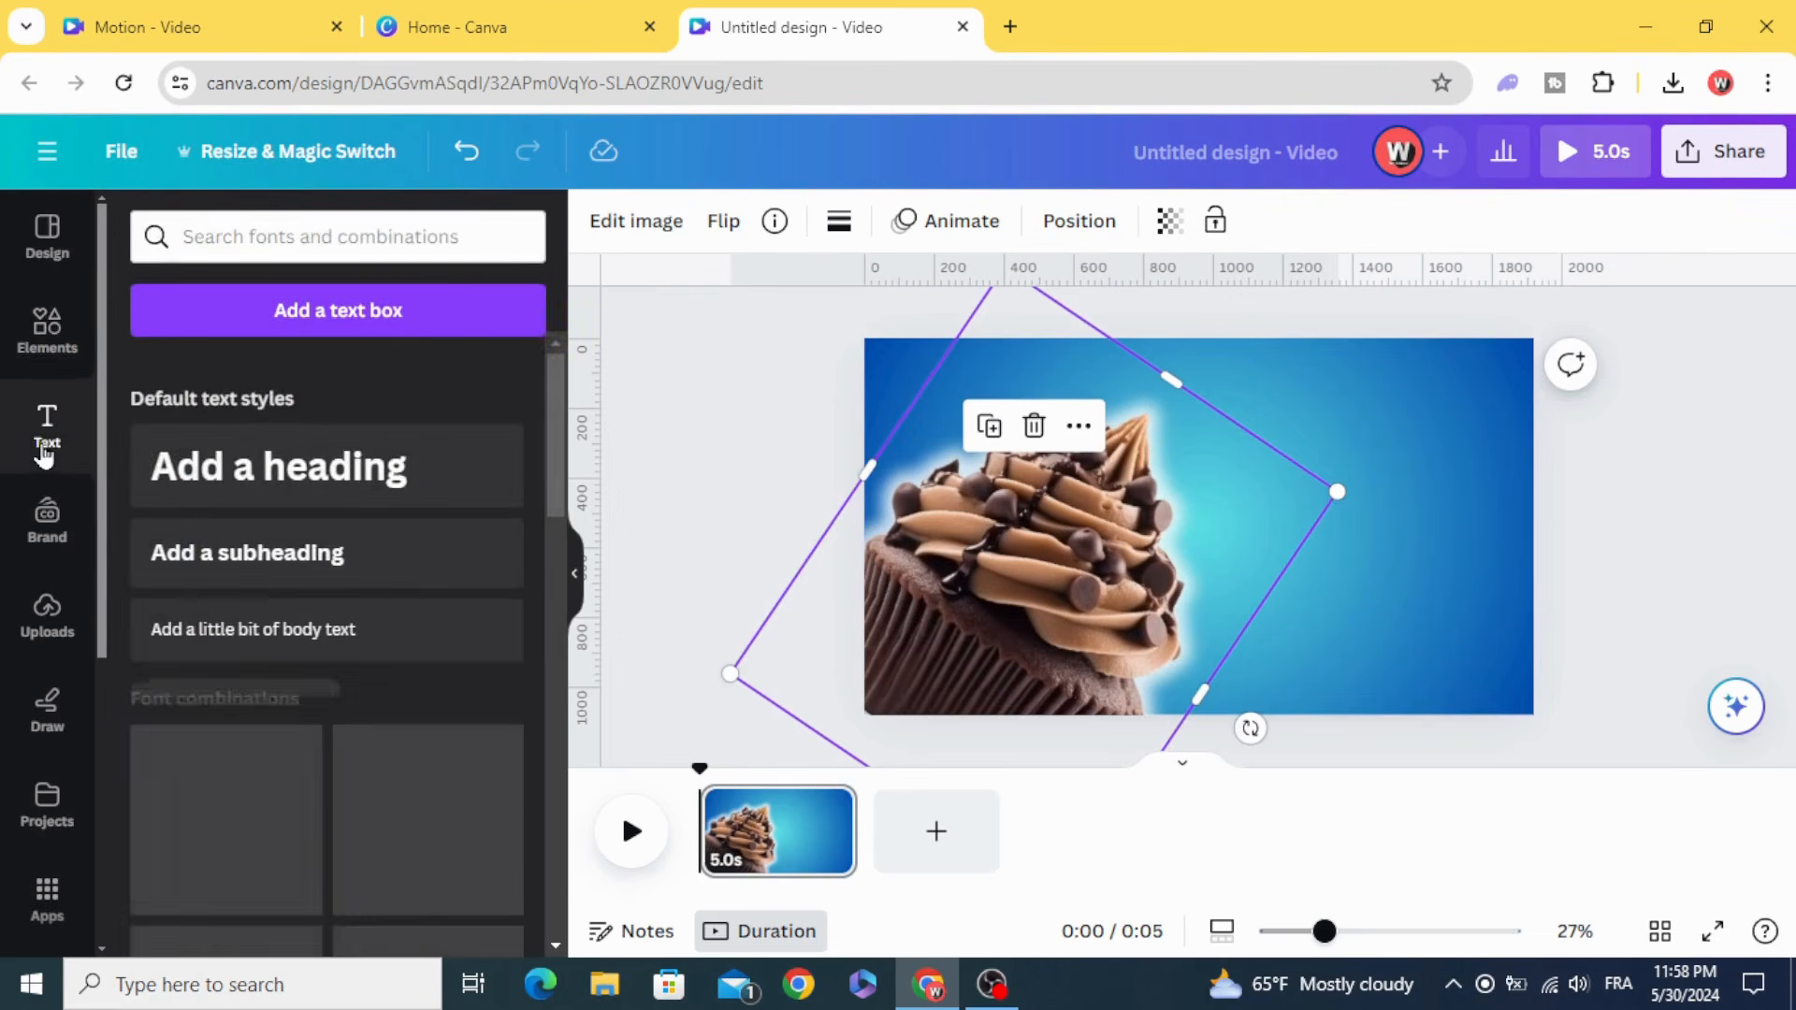
{"action": "left_click", "coordinate": [221, 479]}
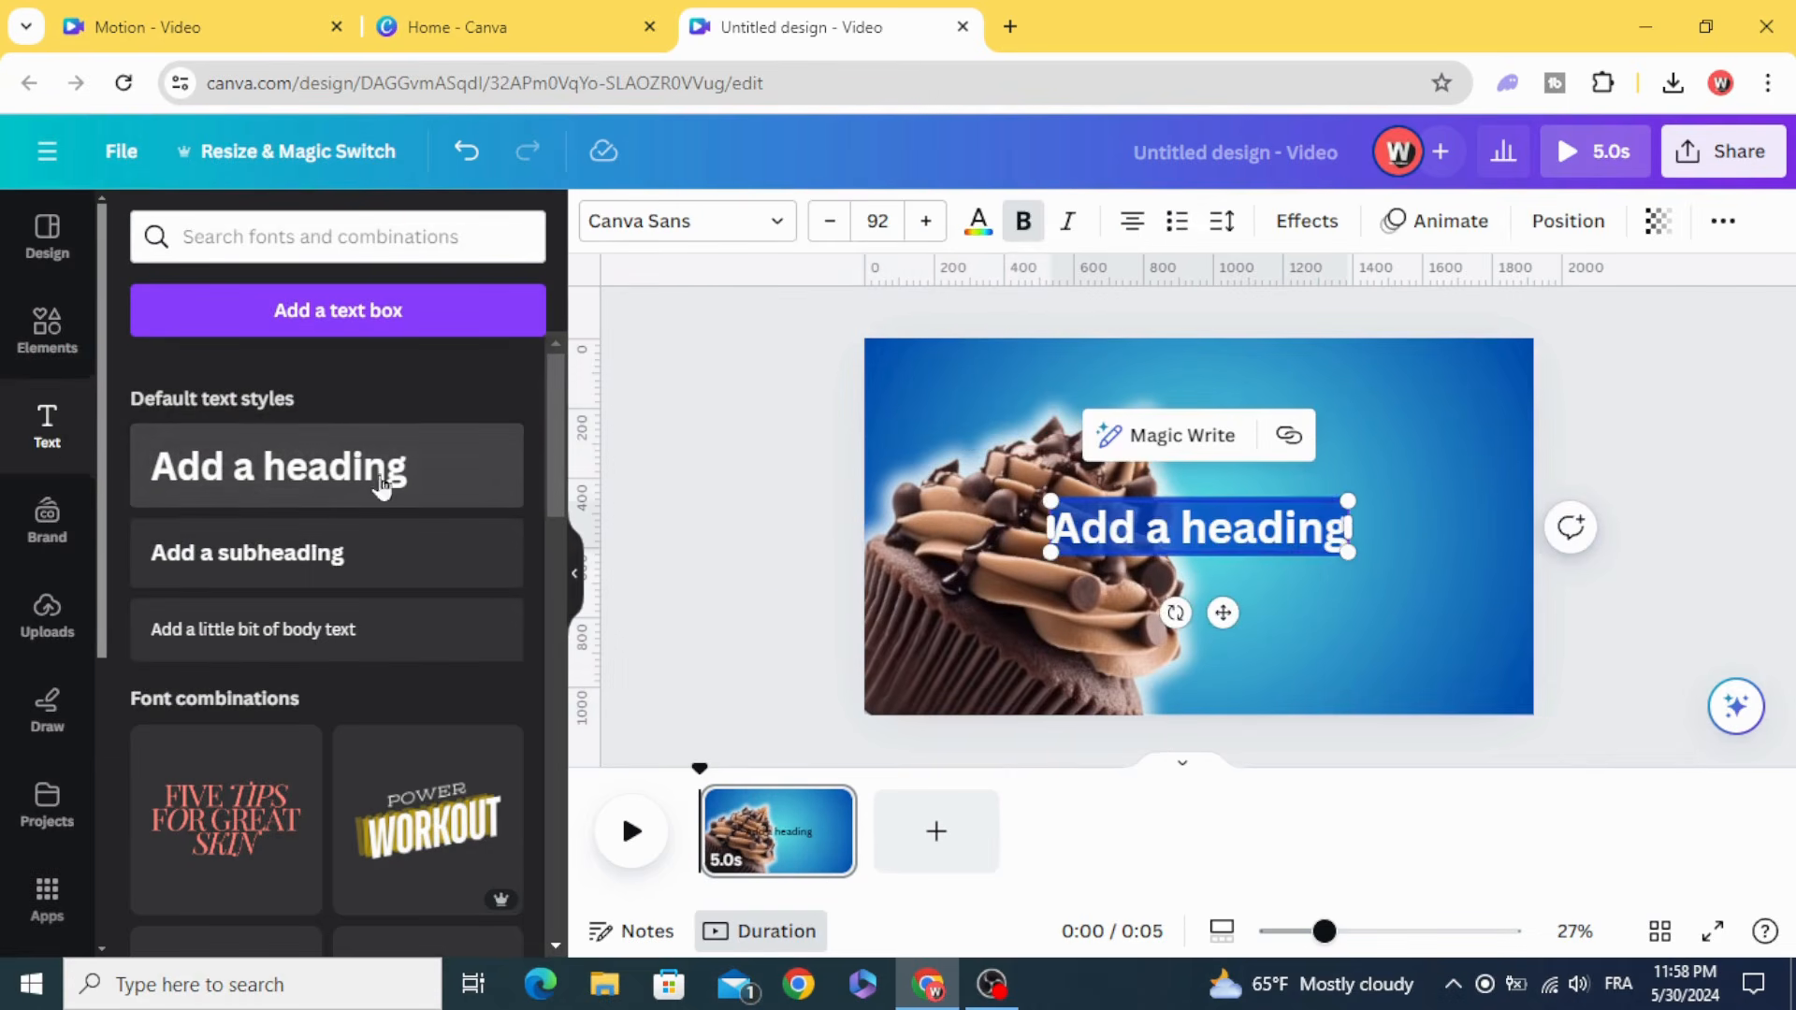
{"action": "left_click_drag", "start_coordinate": [1113, 529], "coordinate": [1238, 456]}
{"action": "double_click", "coordinate": [1237, 454]}
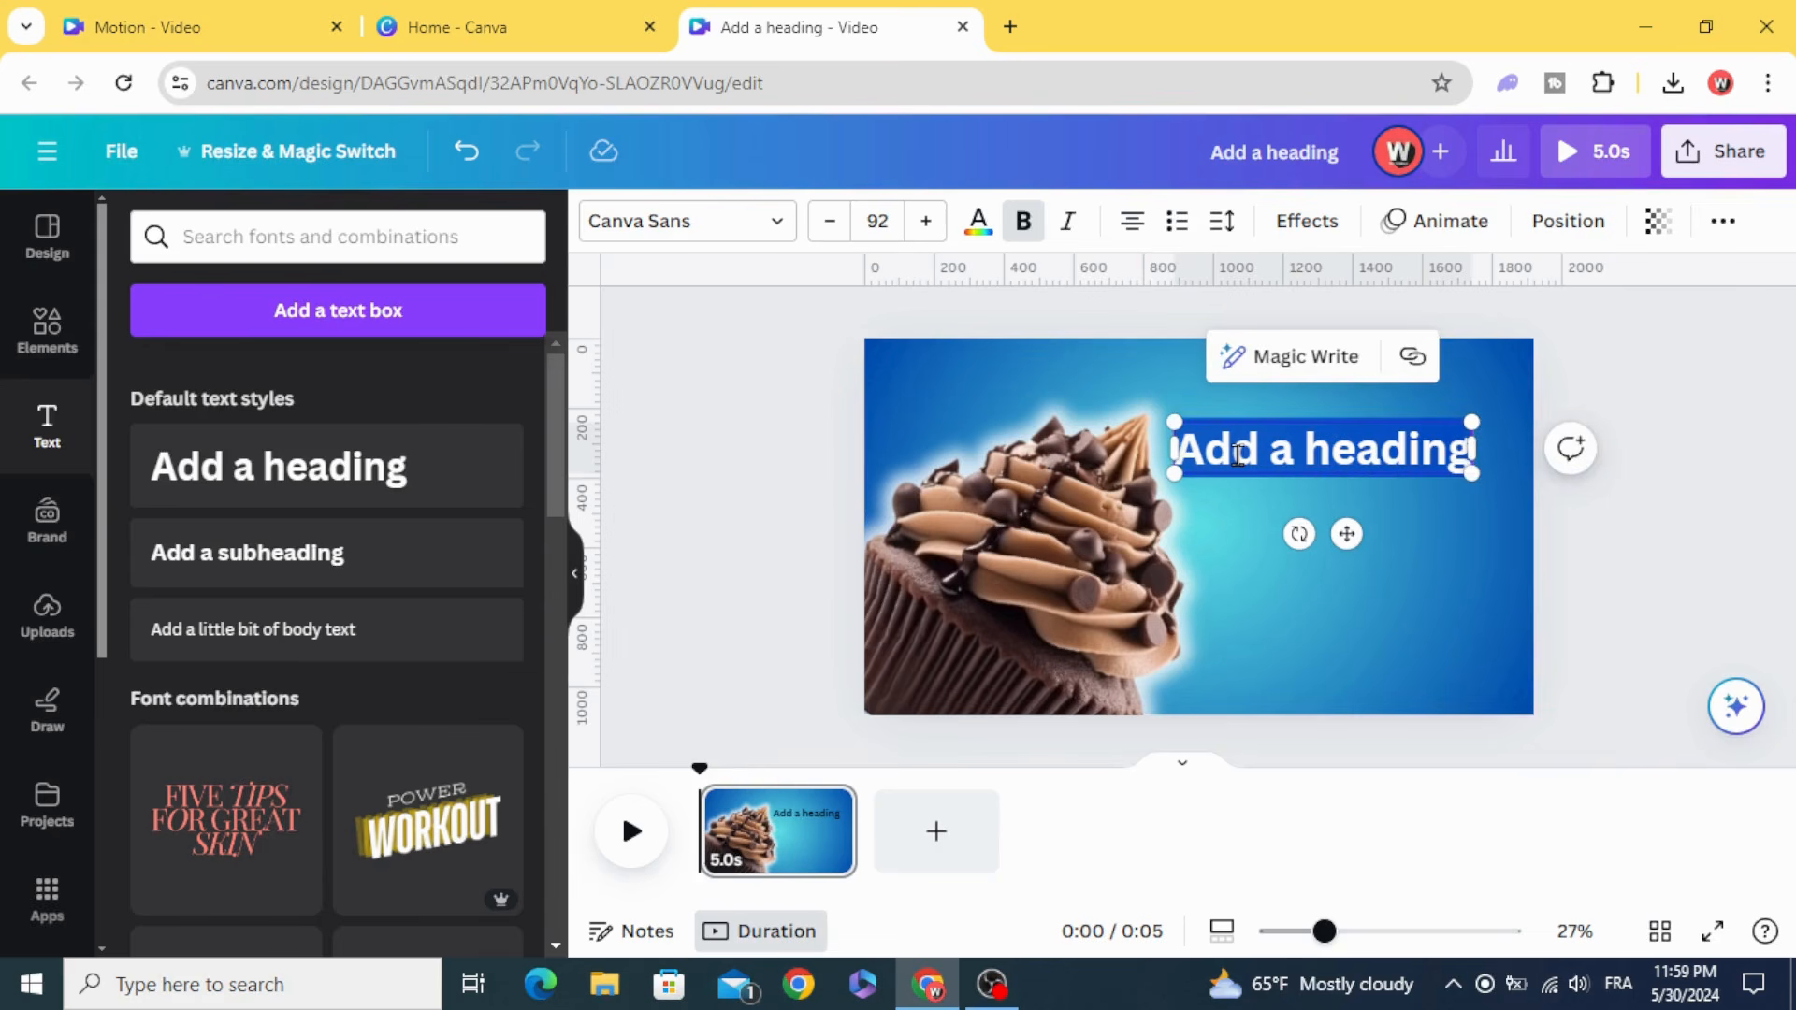
{"action": "type", "text": "Ch"}
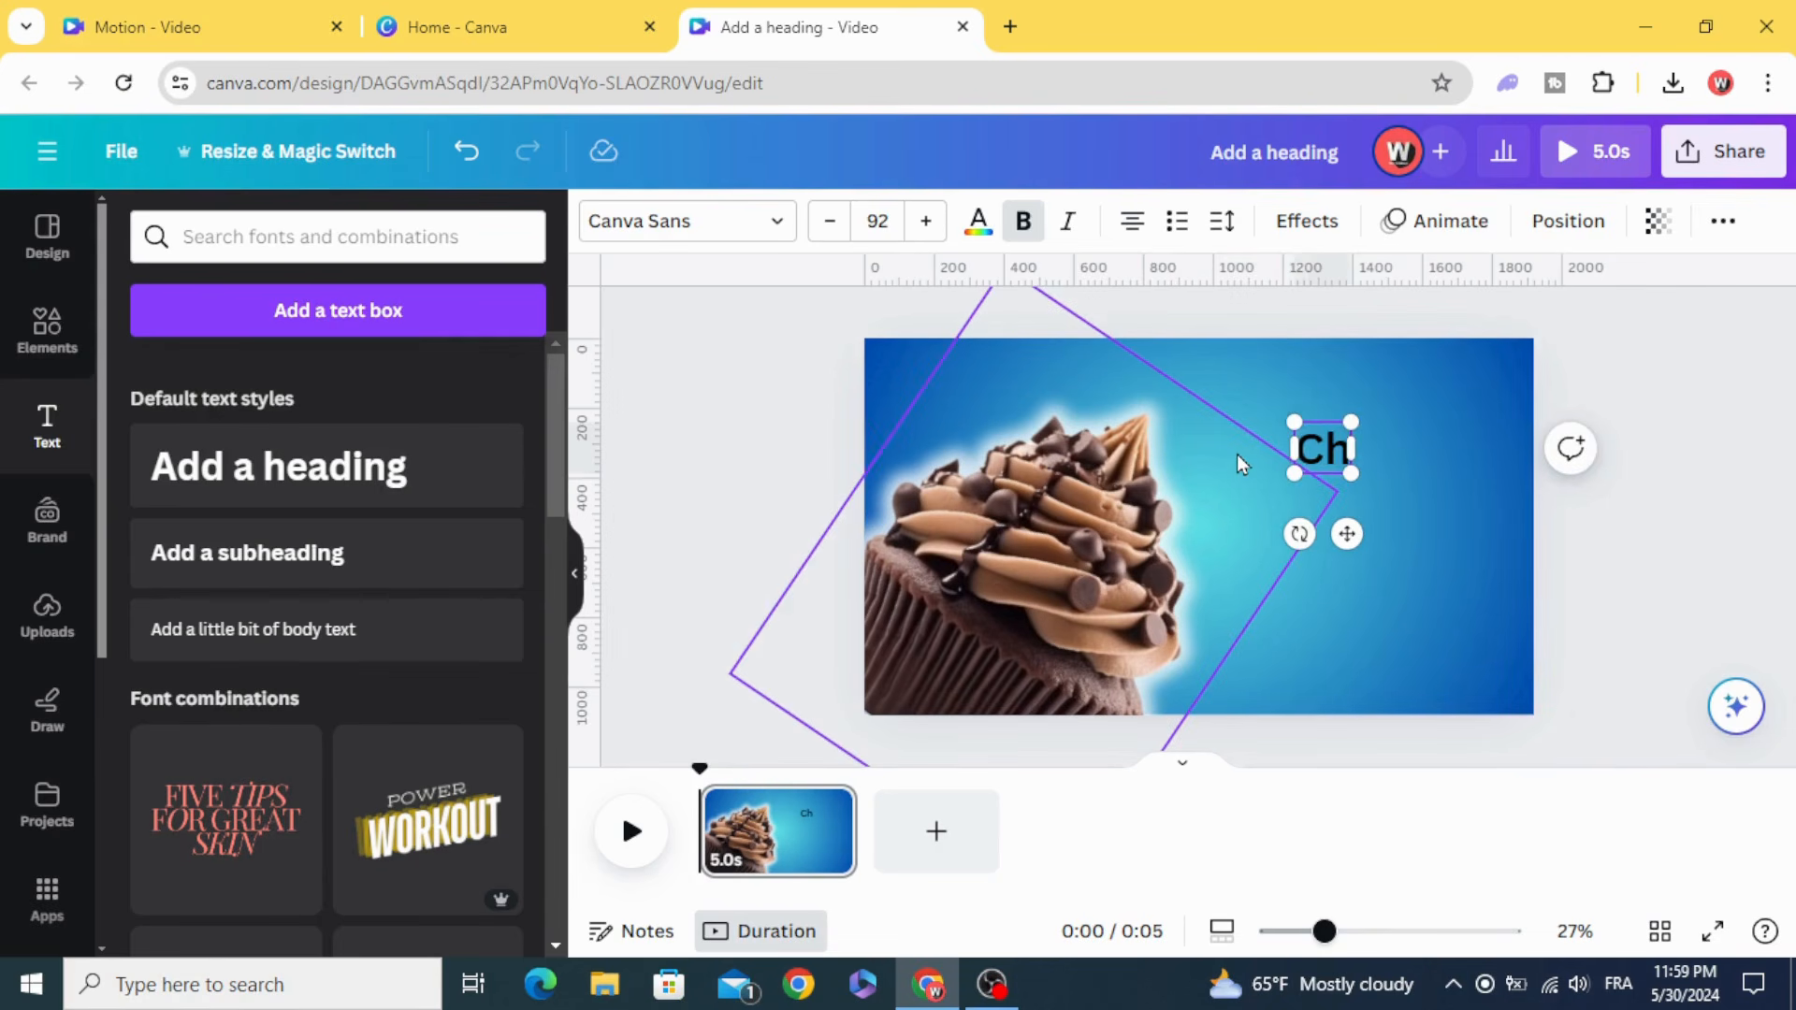
{"action": "type", "text": "ocolate"}
{"action": "left_click", "coordinate": [657, 455]}
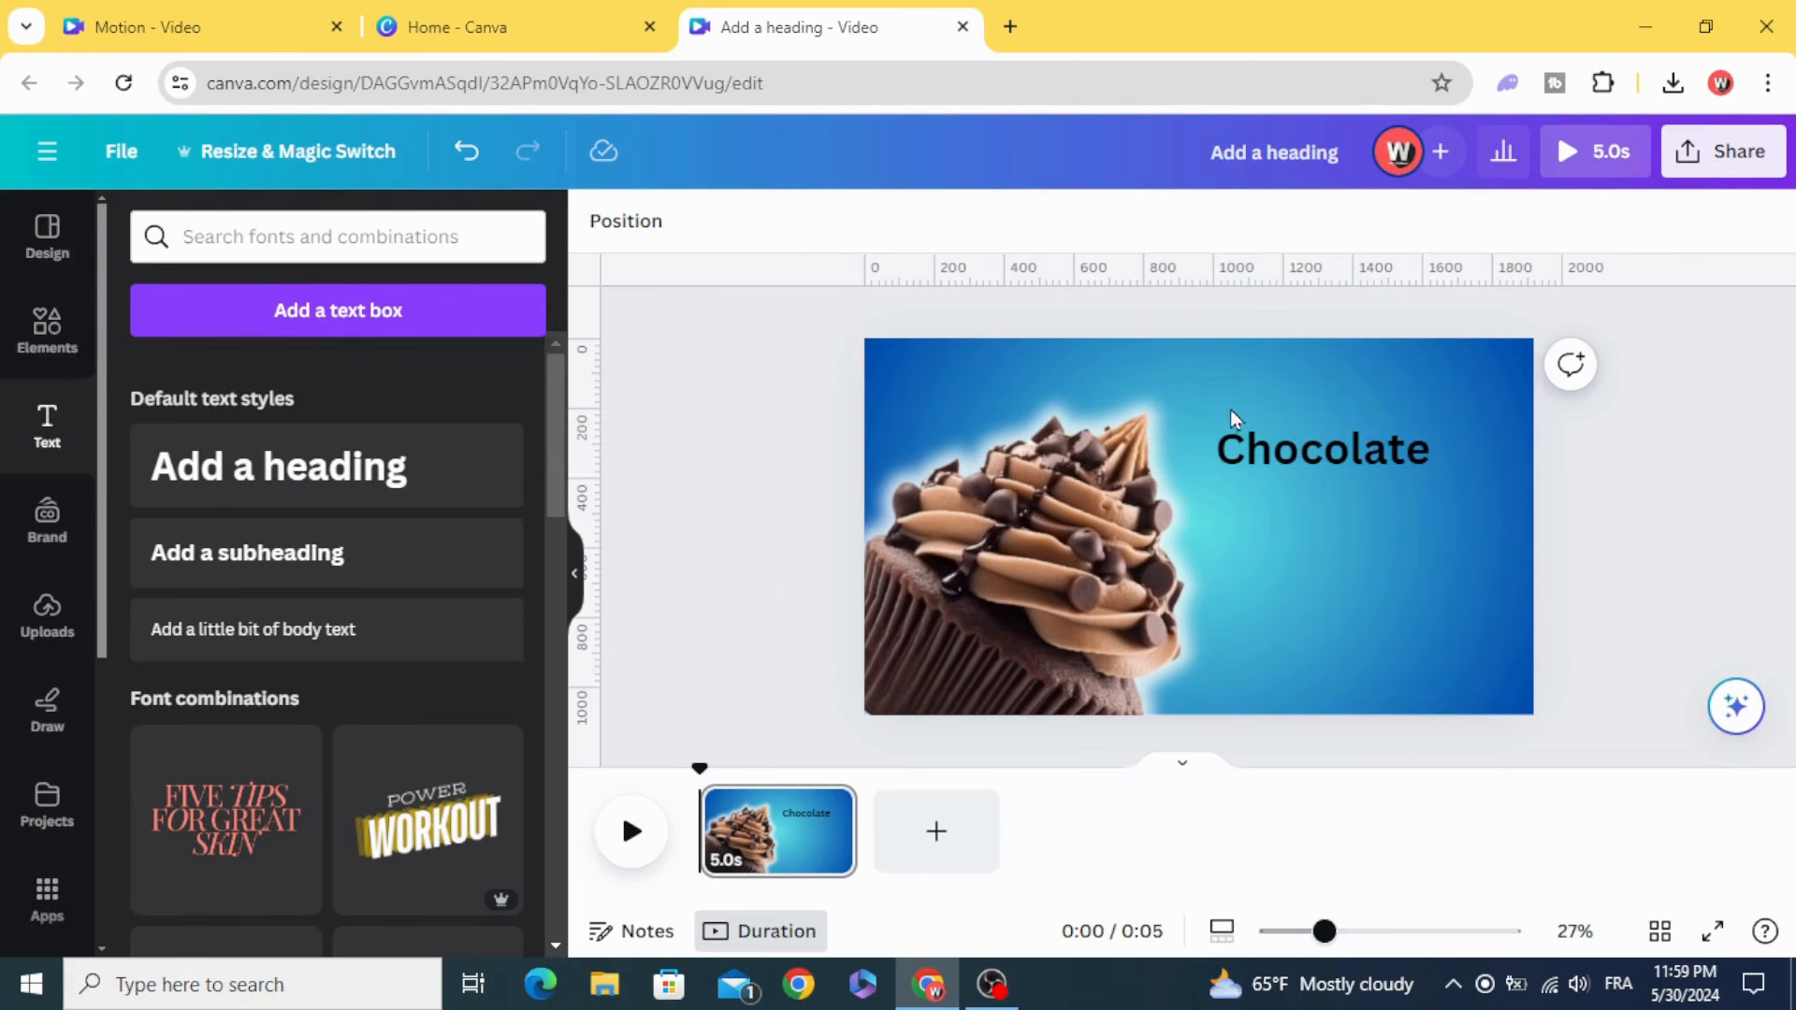
- Duplicate the "Chocolate" heading, place the copy directly below it and change its text to "Cupcake"
{"action": "left_click_drag", "start_coordinate": [1294, 454], "coordinate": [1307, 450]}
{"action": "left_click", "coordinate": [1383, 354]}
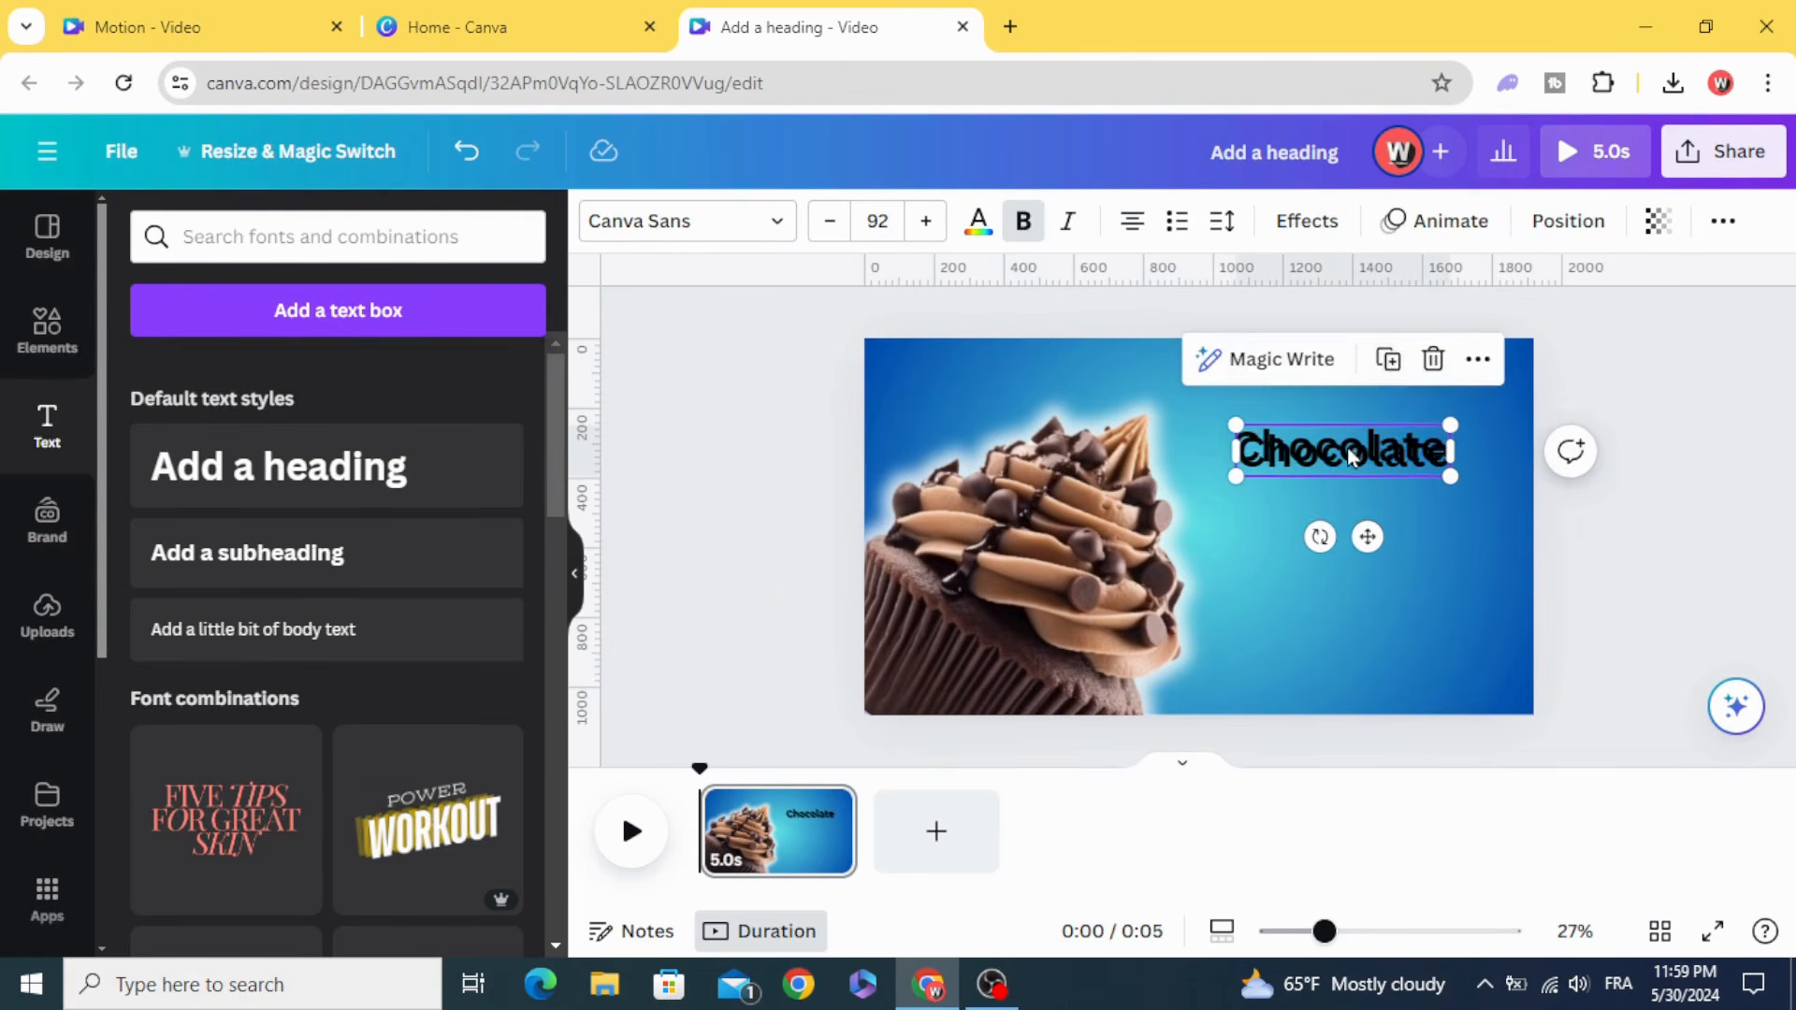
{"action": "double_click", "coordinate": [1348, 524]}
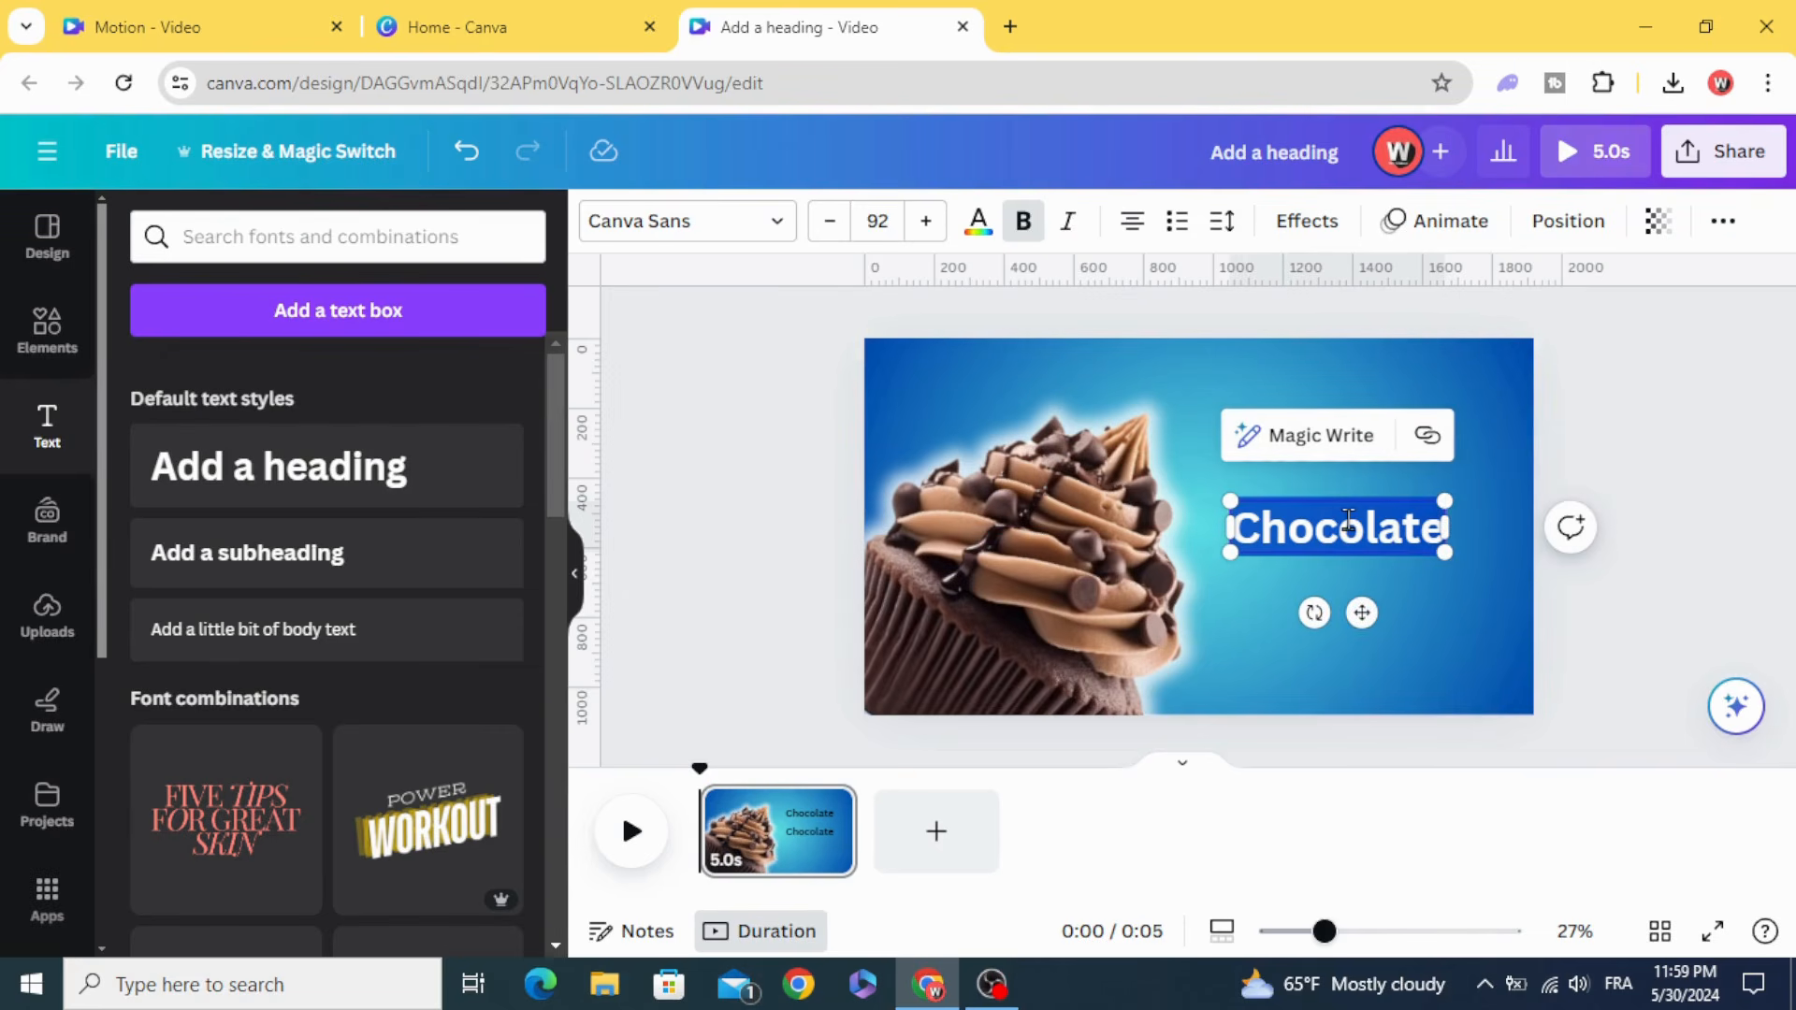
{"action": "type", "text": "Cupcake"}
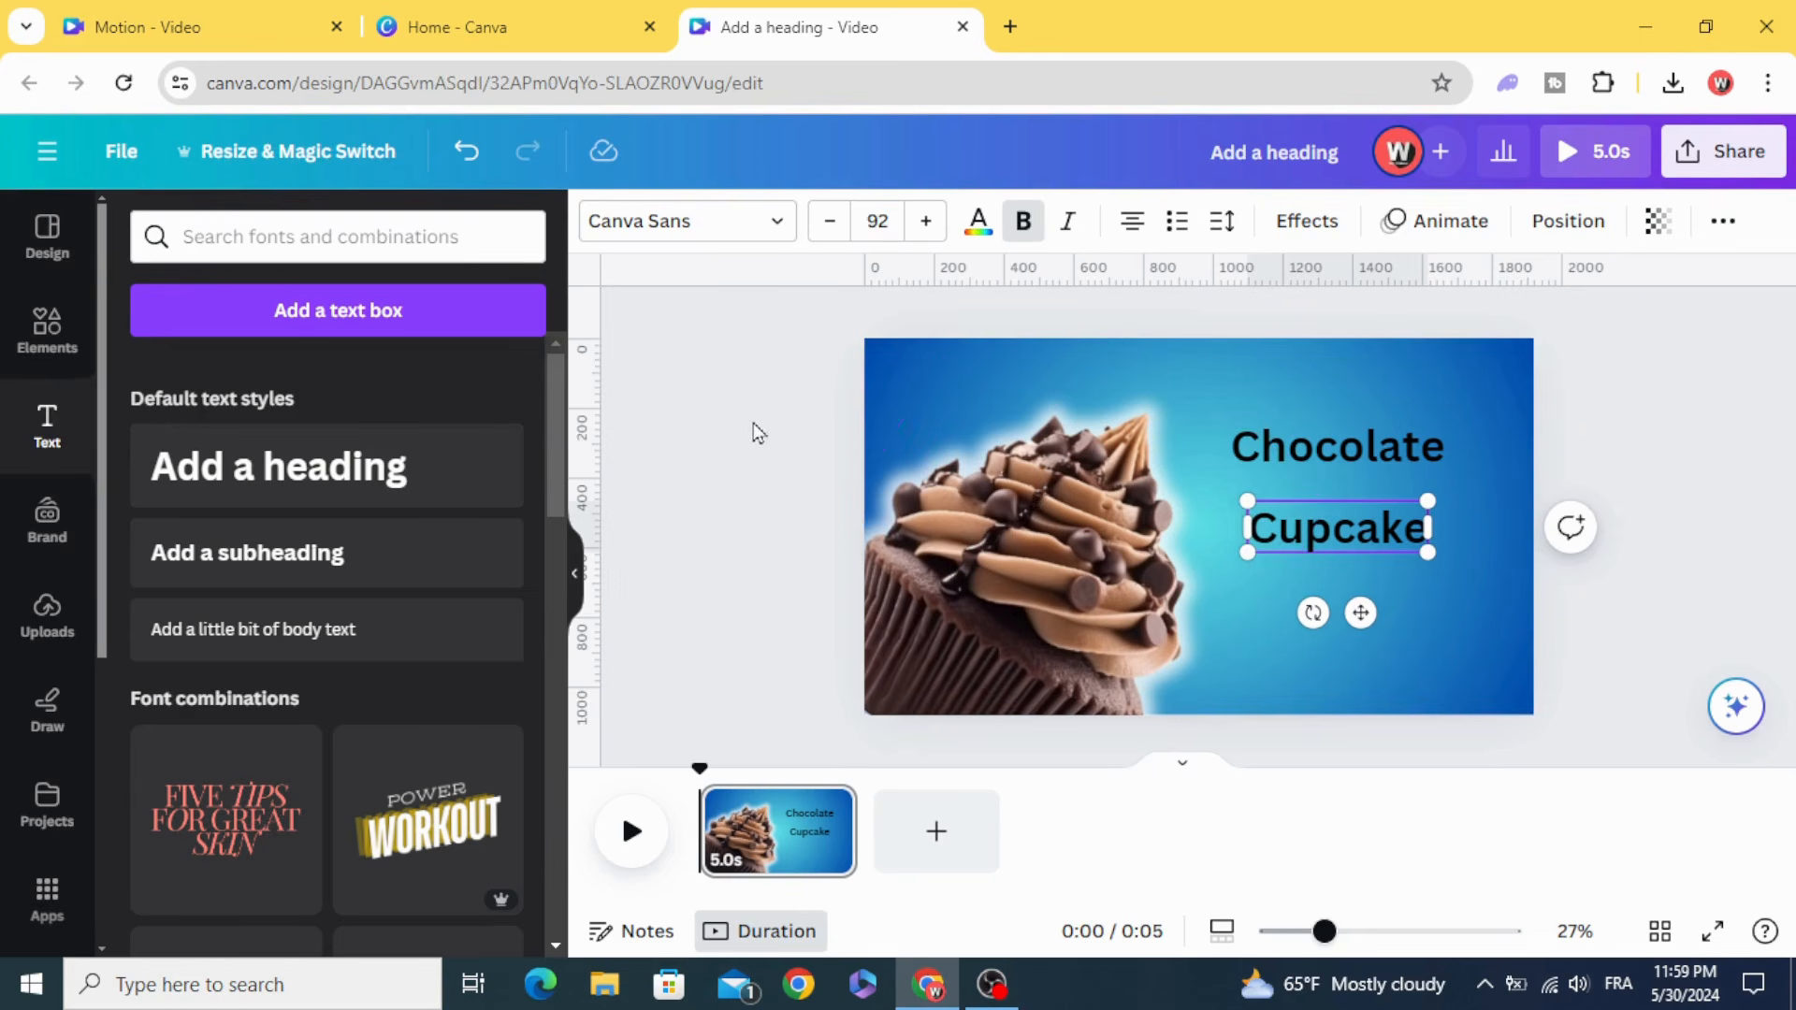
{"action": "left_click", "coordinate": [751, 424]}
- Set the "Chocolate" heading in the Brother font and enlarge it to about size 187 beside the cupcake
{"action": "left_click", "coordinate": [1342, 442]}
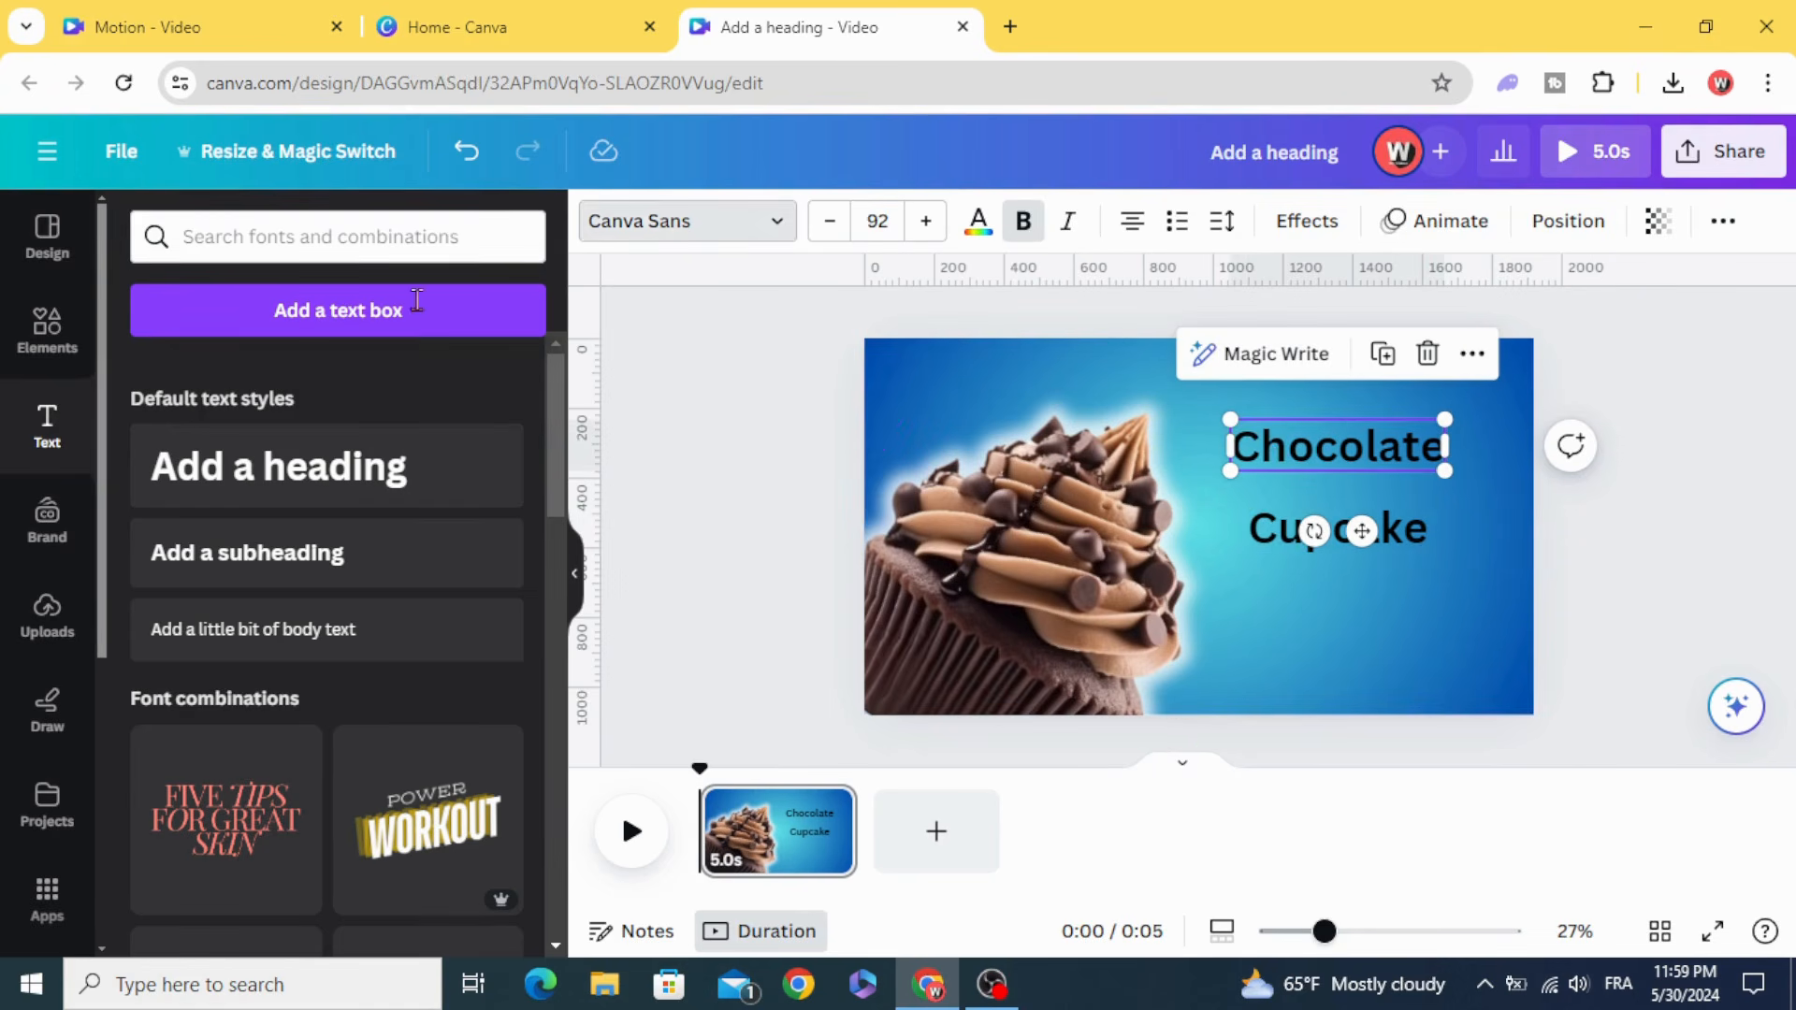
{"action": "scroll", "coordinate": [281, 655], "scroll_direction": "down", "scroll_amount": 4}
{"action": "left_click", "coordinate": [252, 680]}
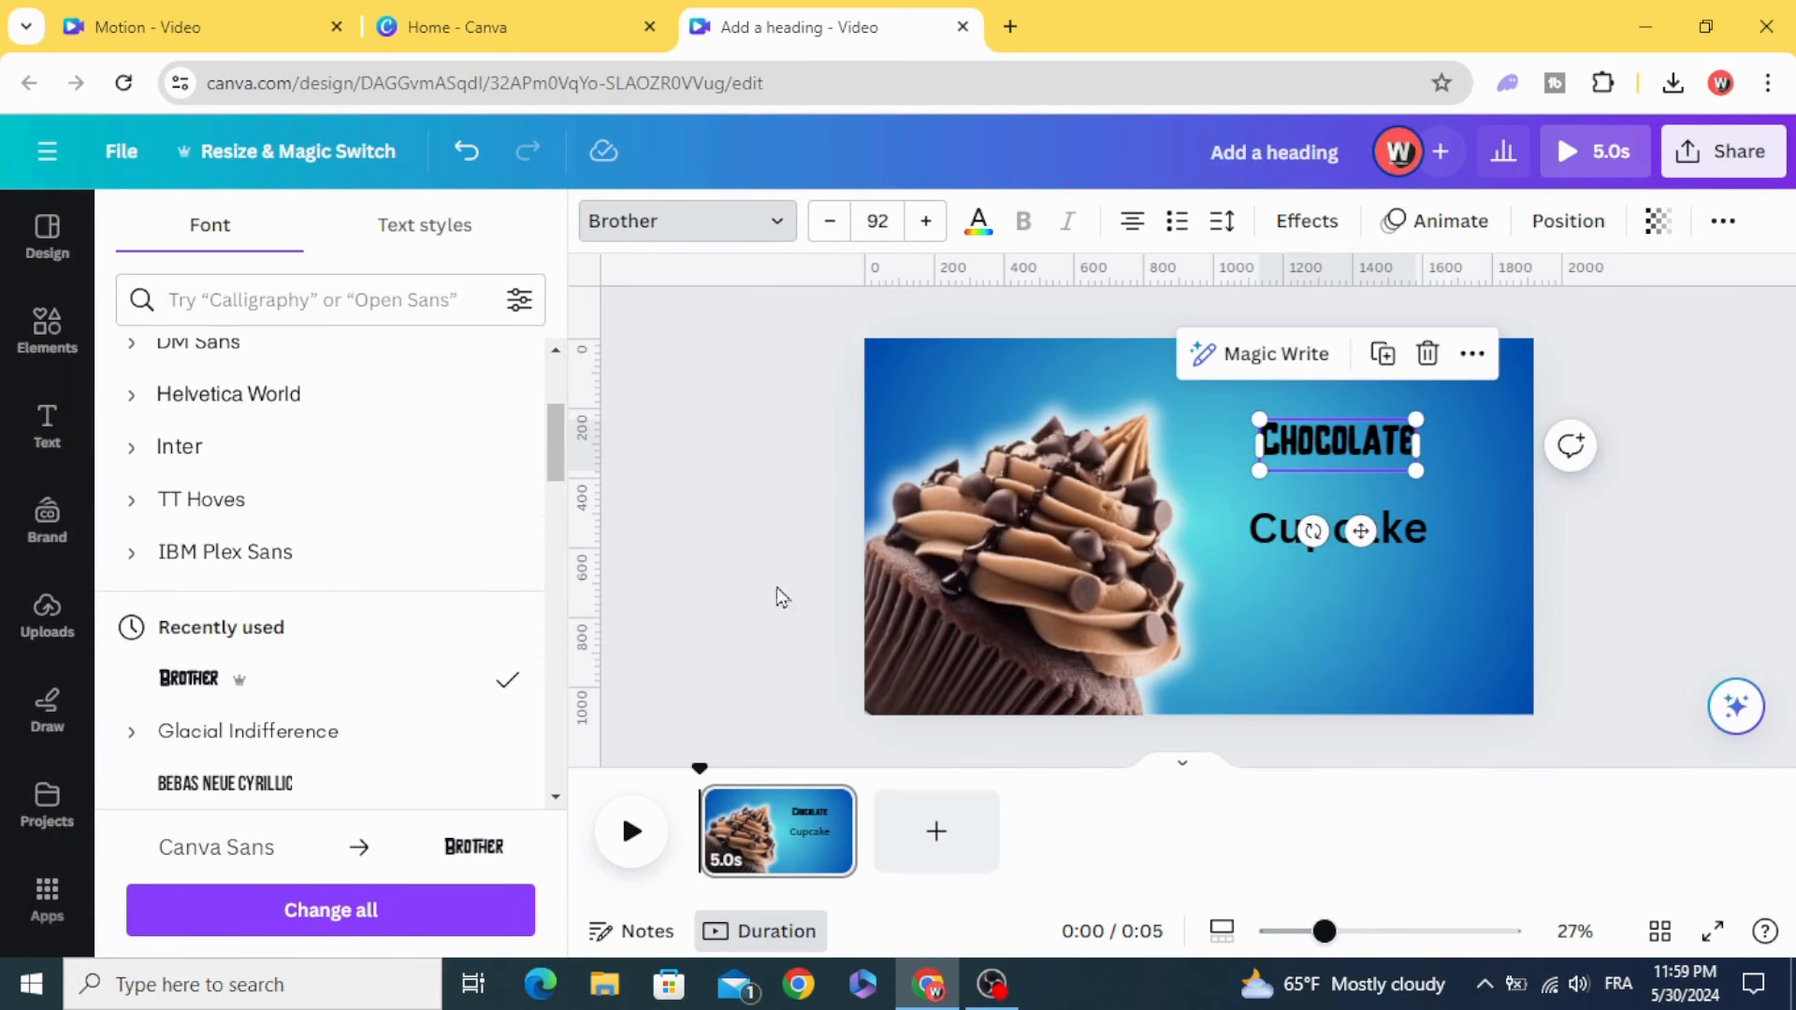
{"action": "left_click_drag", "start_coordinate": [1260, 468], "coordinate": [1179, 497]}
{"action": "left_click_drag", "start_coordinate": [1419, 417], "coordinate": [1505, 397]}
{"action": "left_click", "coordinate": [746, 469]}
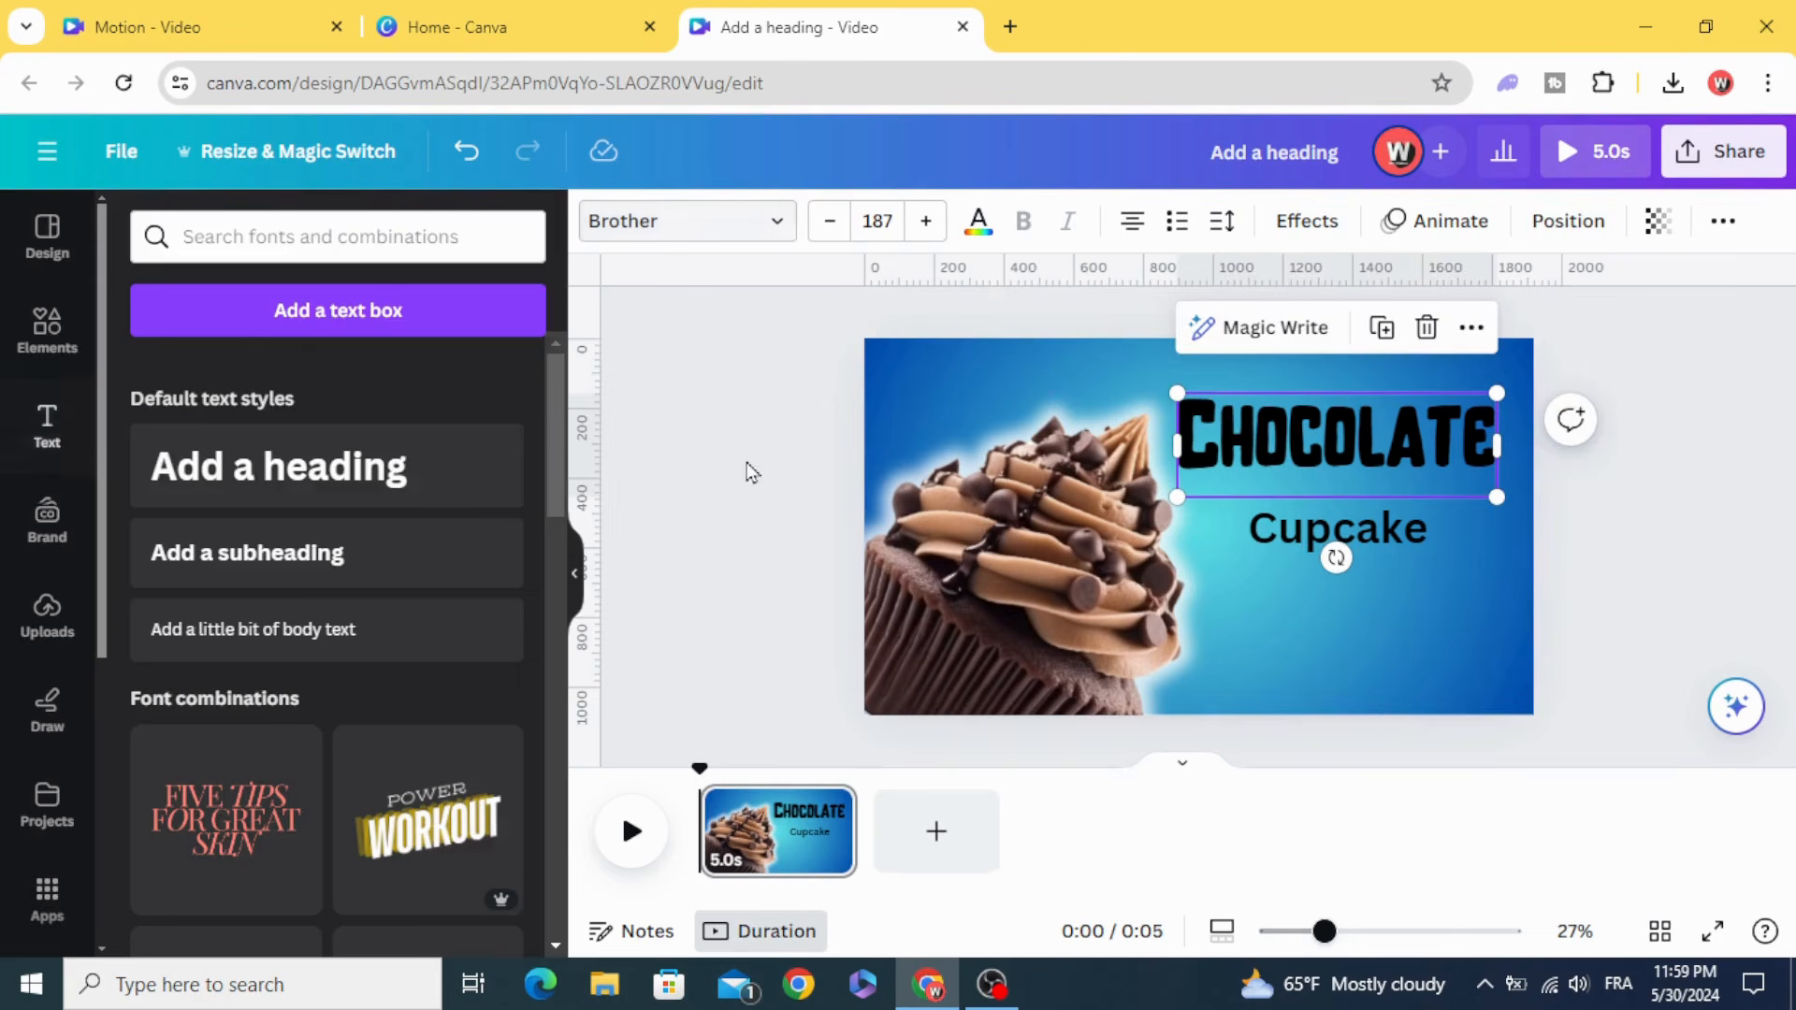
{"action": "left_click_drag", "start_coordinate": [1273, 422], "coordinate": [1286, 426]}
- Colour the "Chocolate" heading white and give it the Lift effect at intensity 100
{"action": "left_click", "coordinate": [979, 221]}
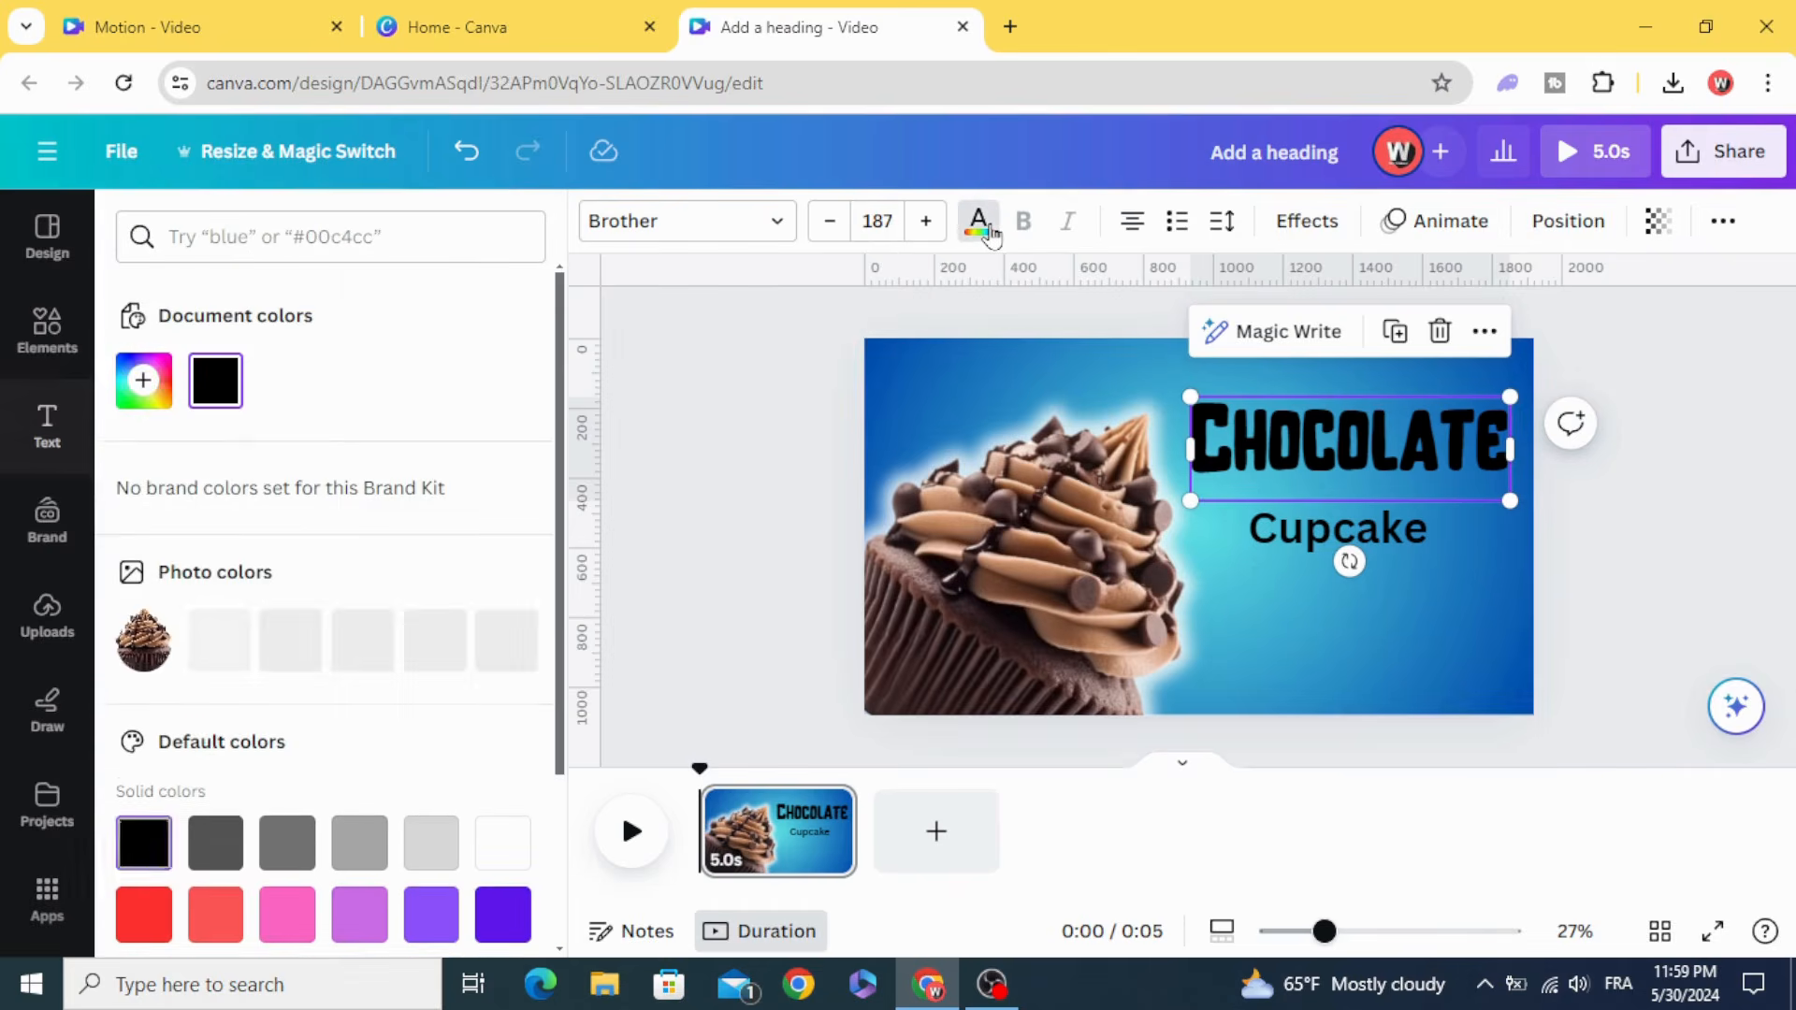
{"action": "left_click", "coordinate": [502, 834]}
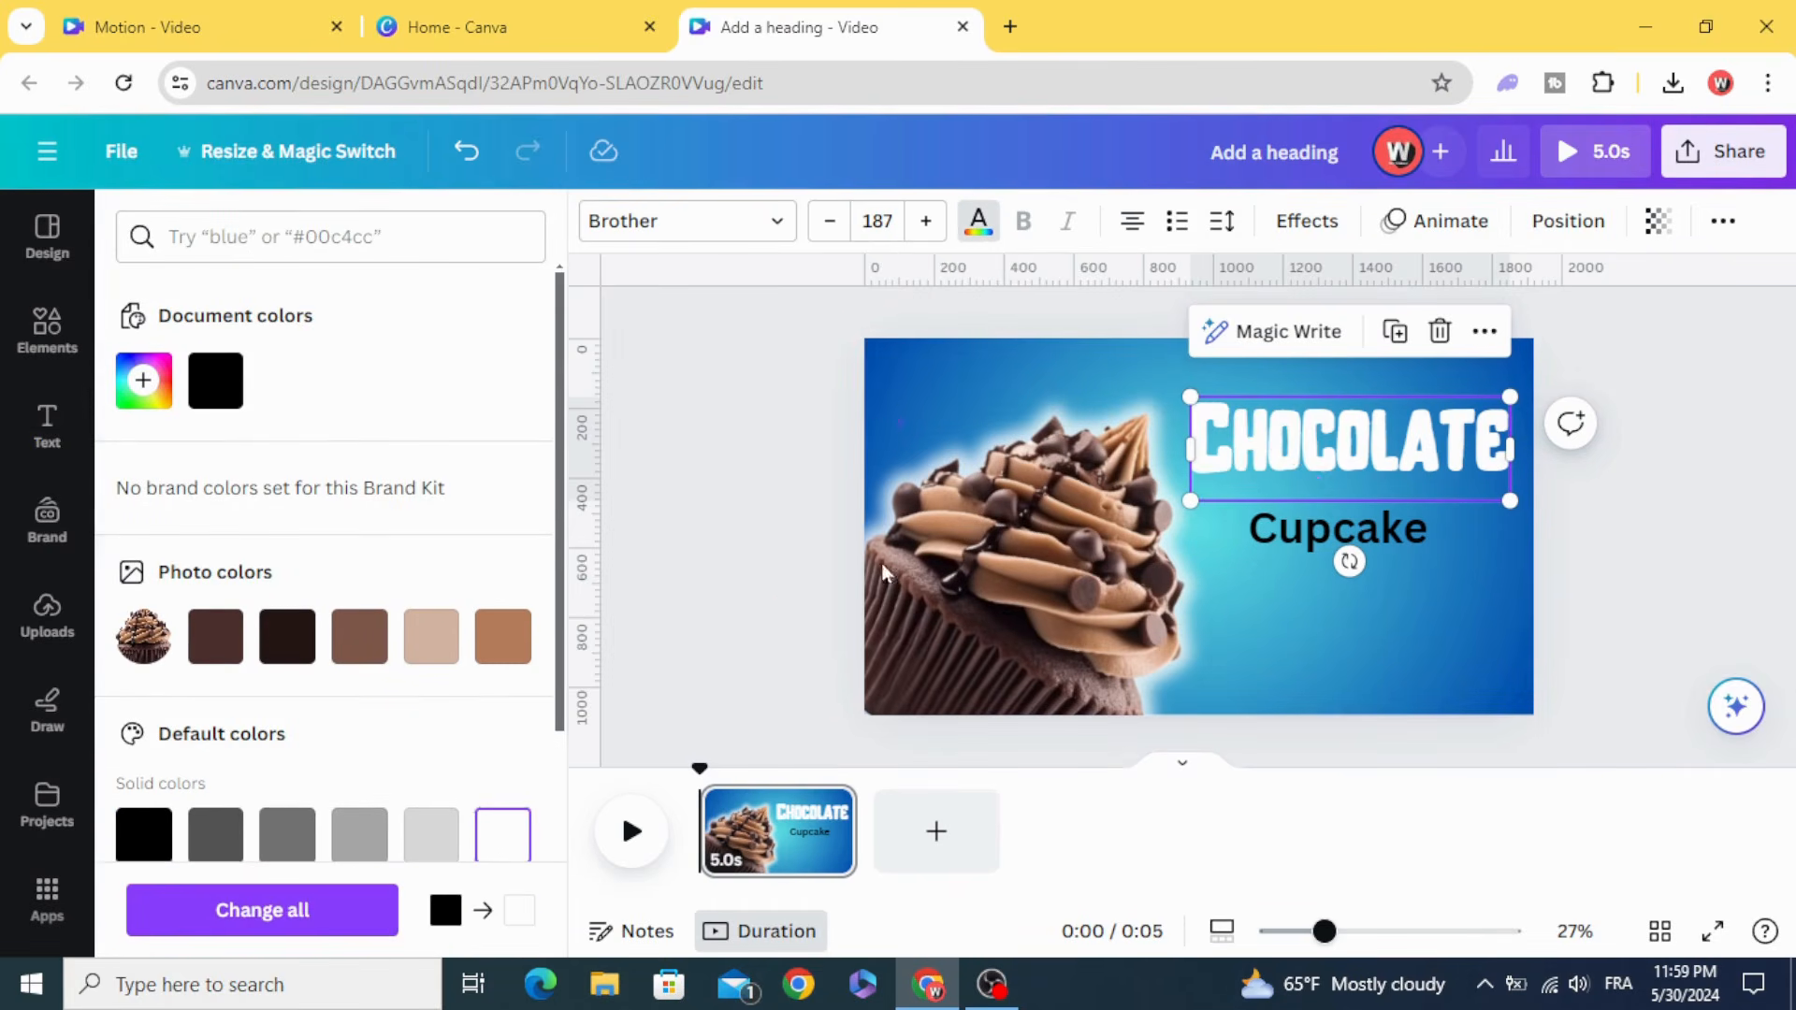
{"action": "left_click", "coordinate": [1313, 231]}
{"action": "left_click", "coordinate": [471, 398]}
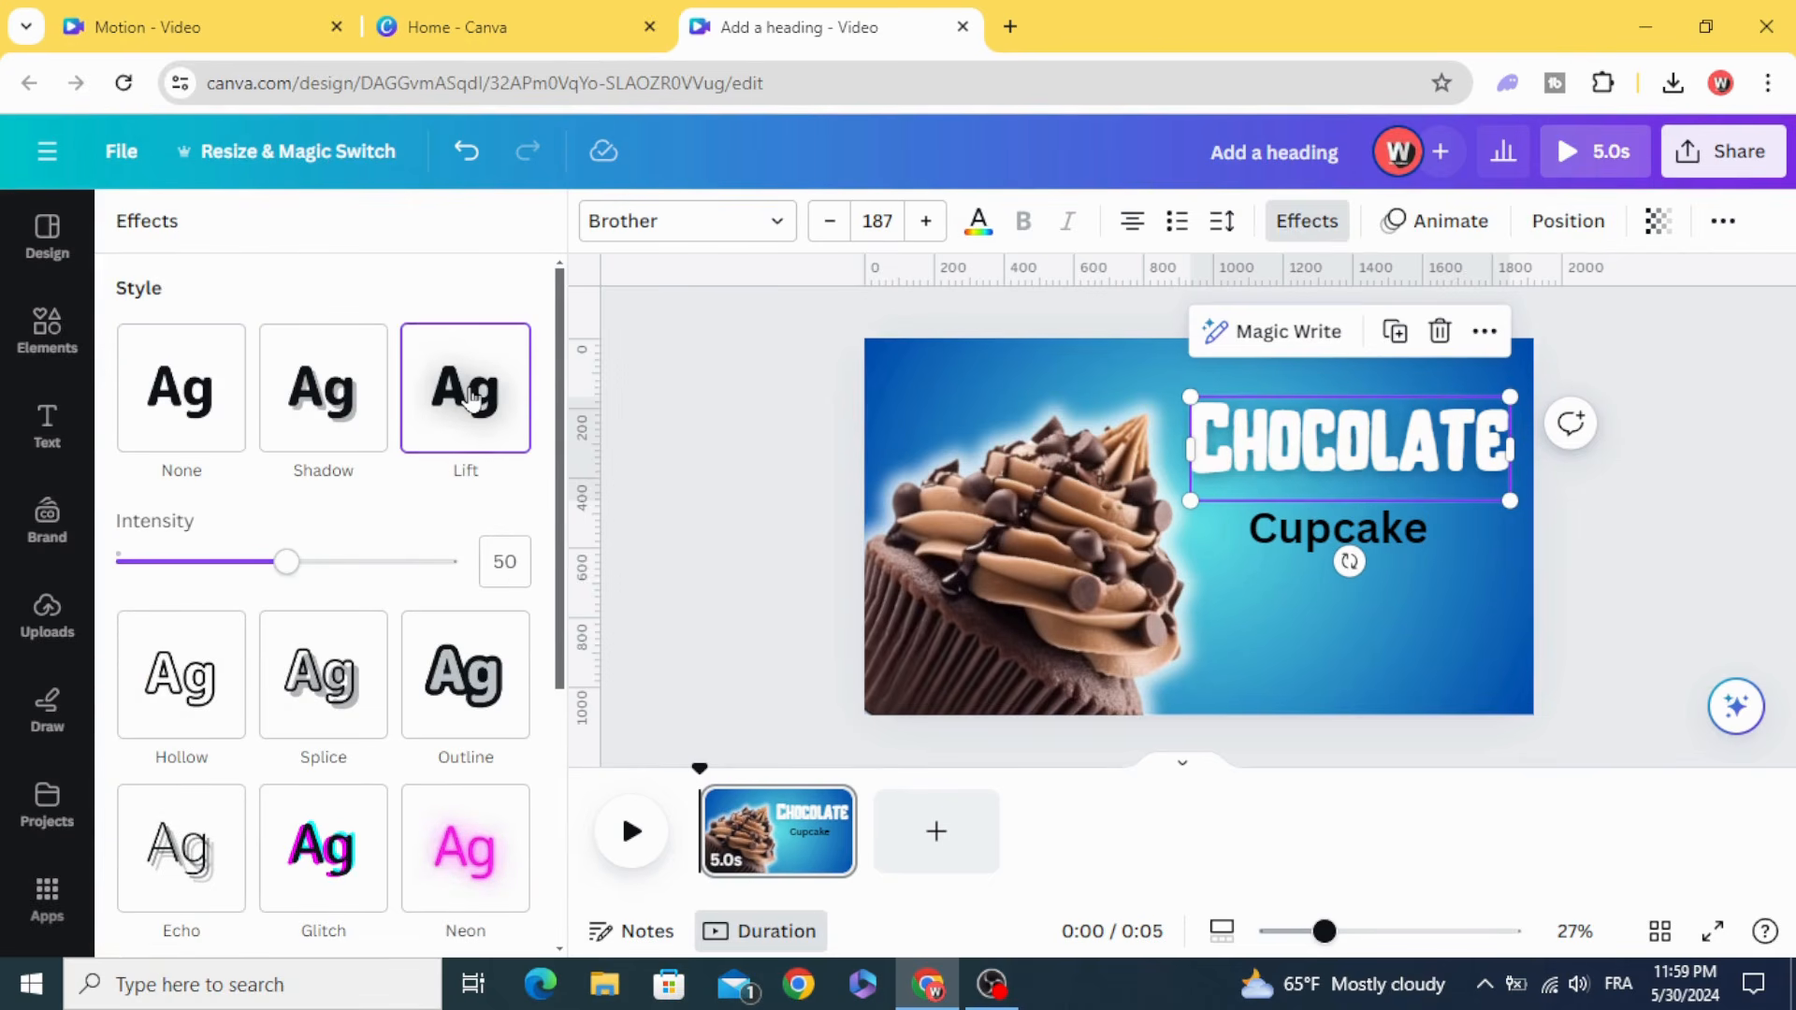
{"action": "left_click_drag", "start_coordinate": [318, 571], "coordinate": [436, 567]}
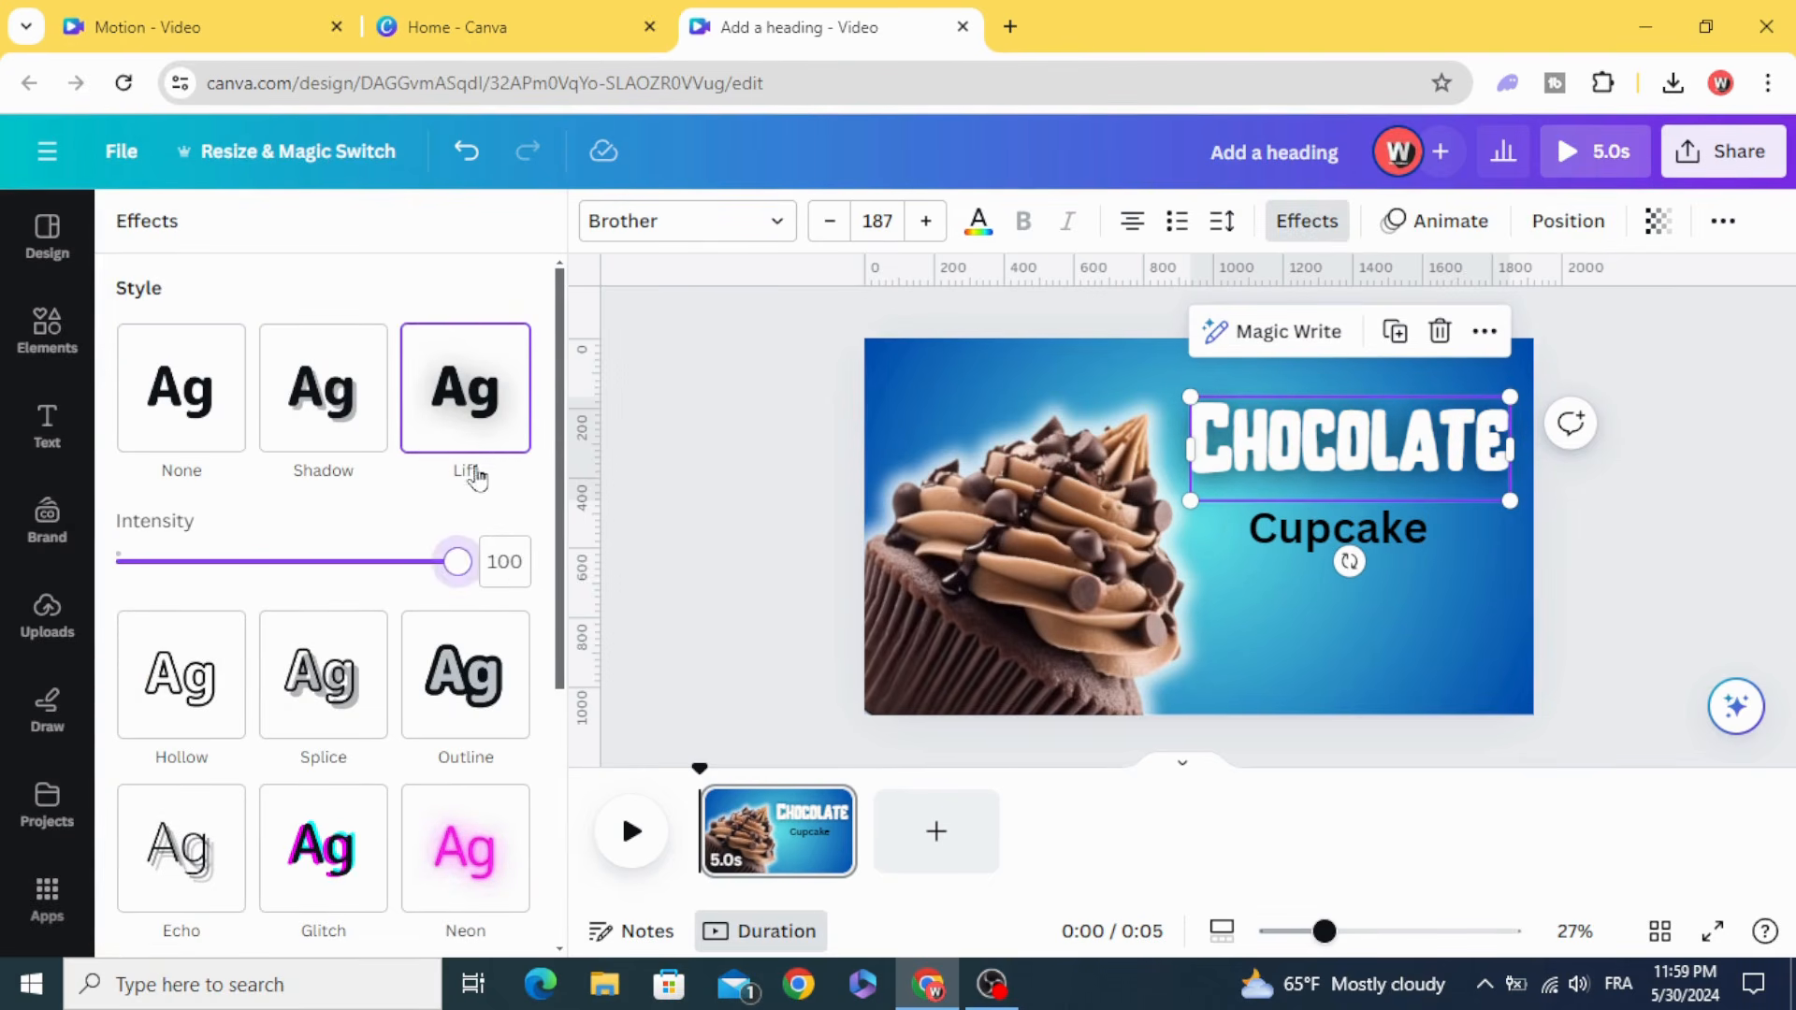
{"action": "left_click", "coordinate": [1639, 451]}
- Copy the "Chocolate" heading's style onto the "Cupcake" text and centre that text closely beneath it
{"action": "left_click", "coordinate": [1336, 449]}
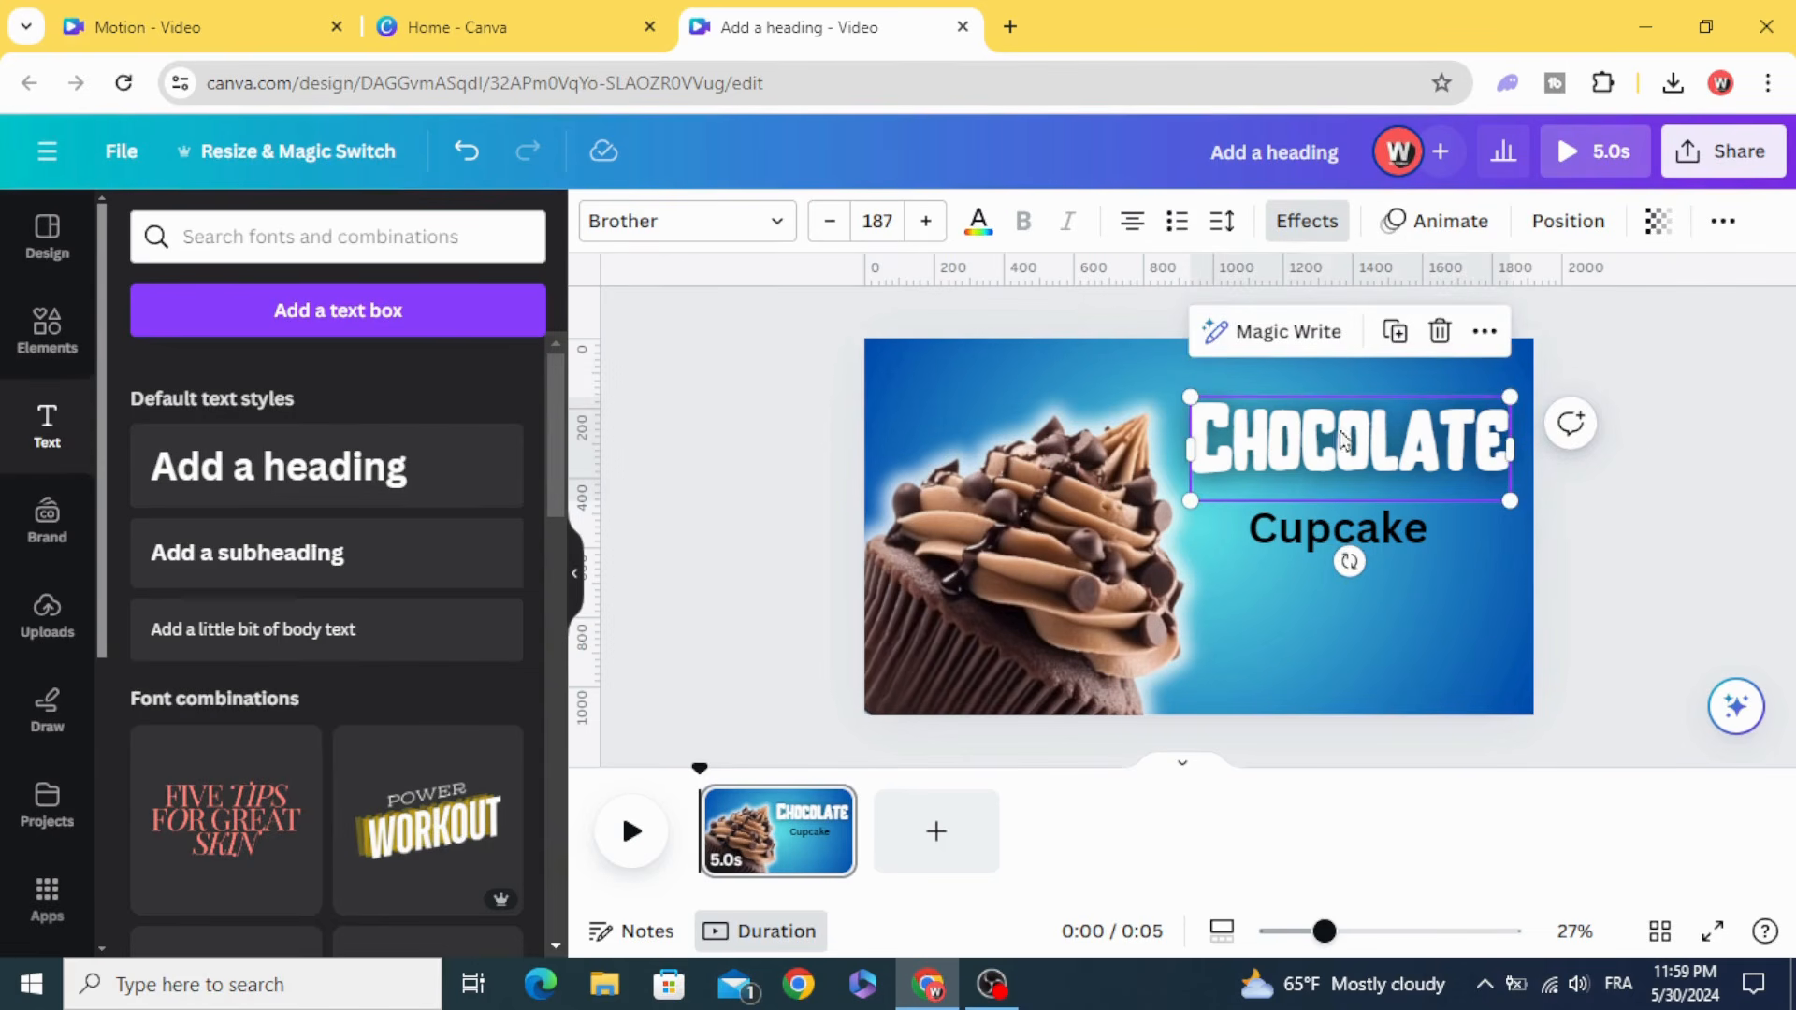
{"action": "left_click", "coordinate": [1723, 223]}
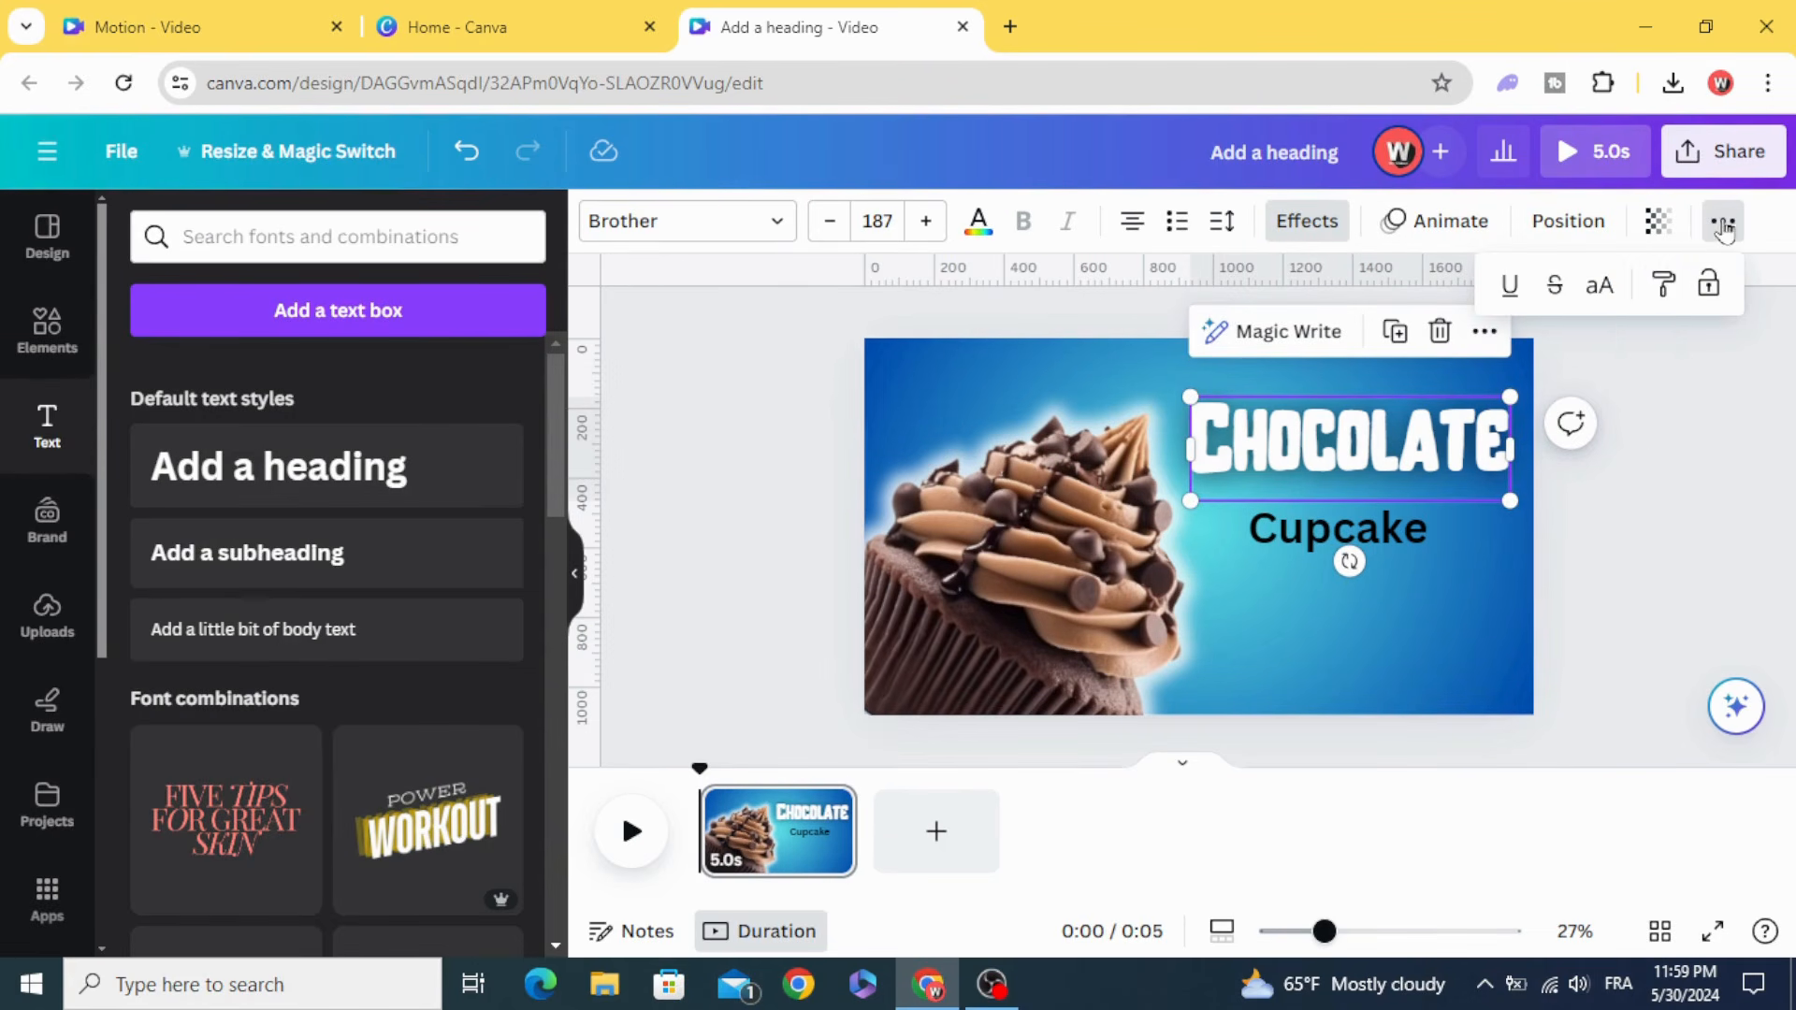
{"action": "left_click", "coordinate": [1662, 286]}
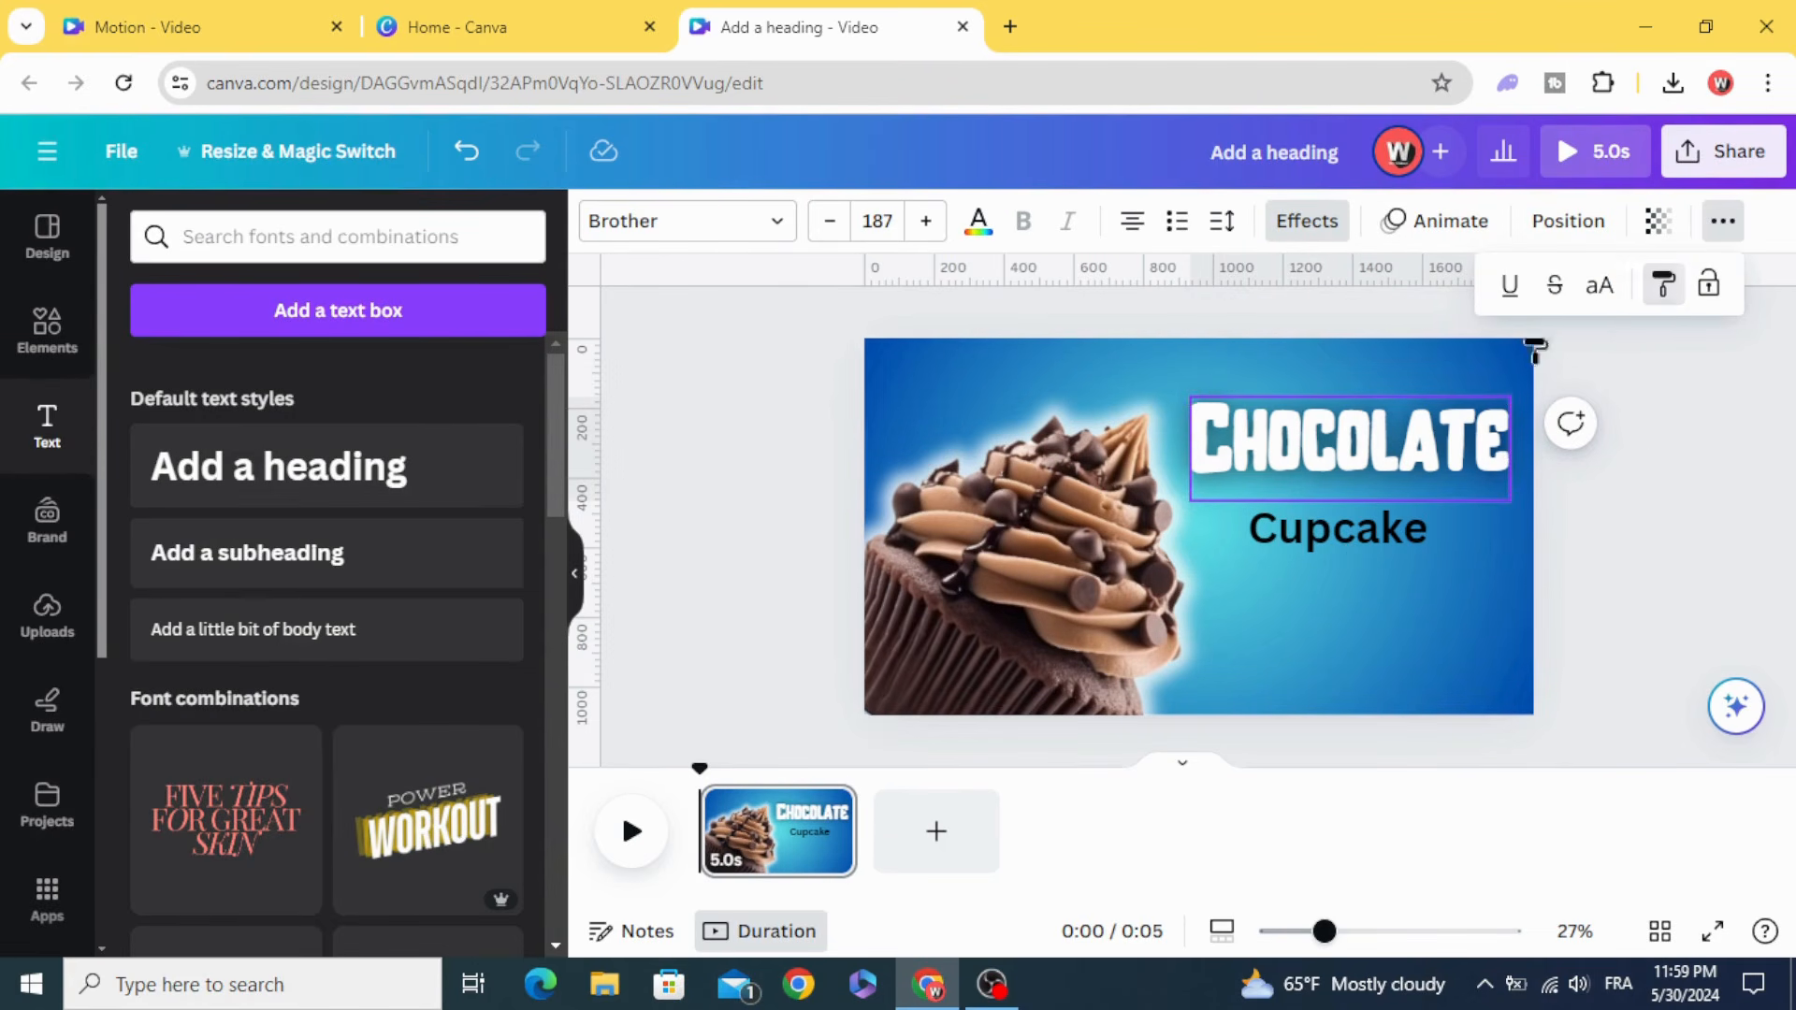
{"action": "left_click", "coordinate": [1370, 545]}
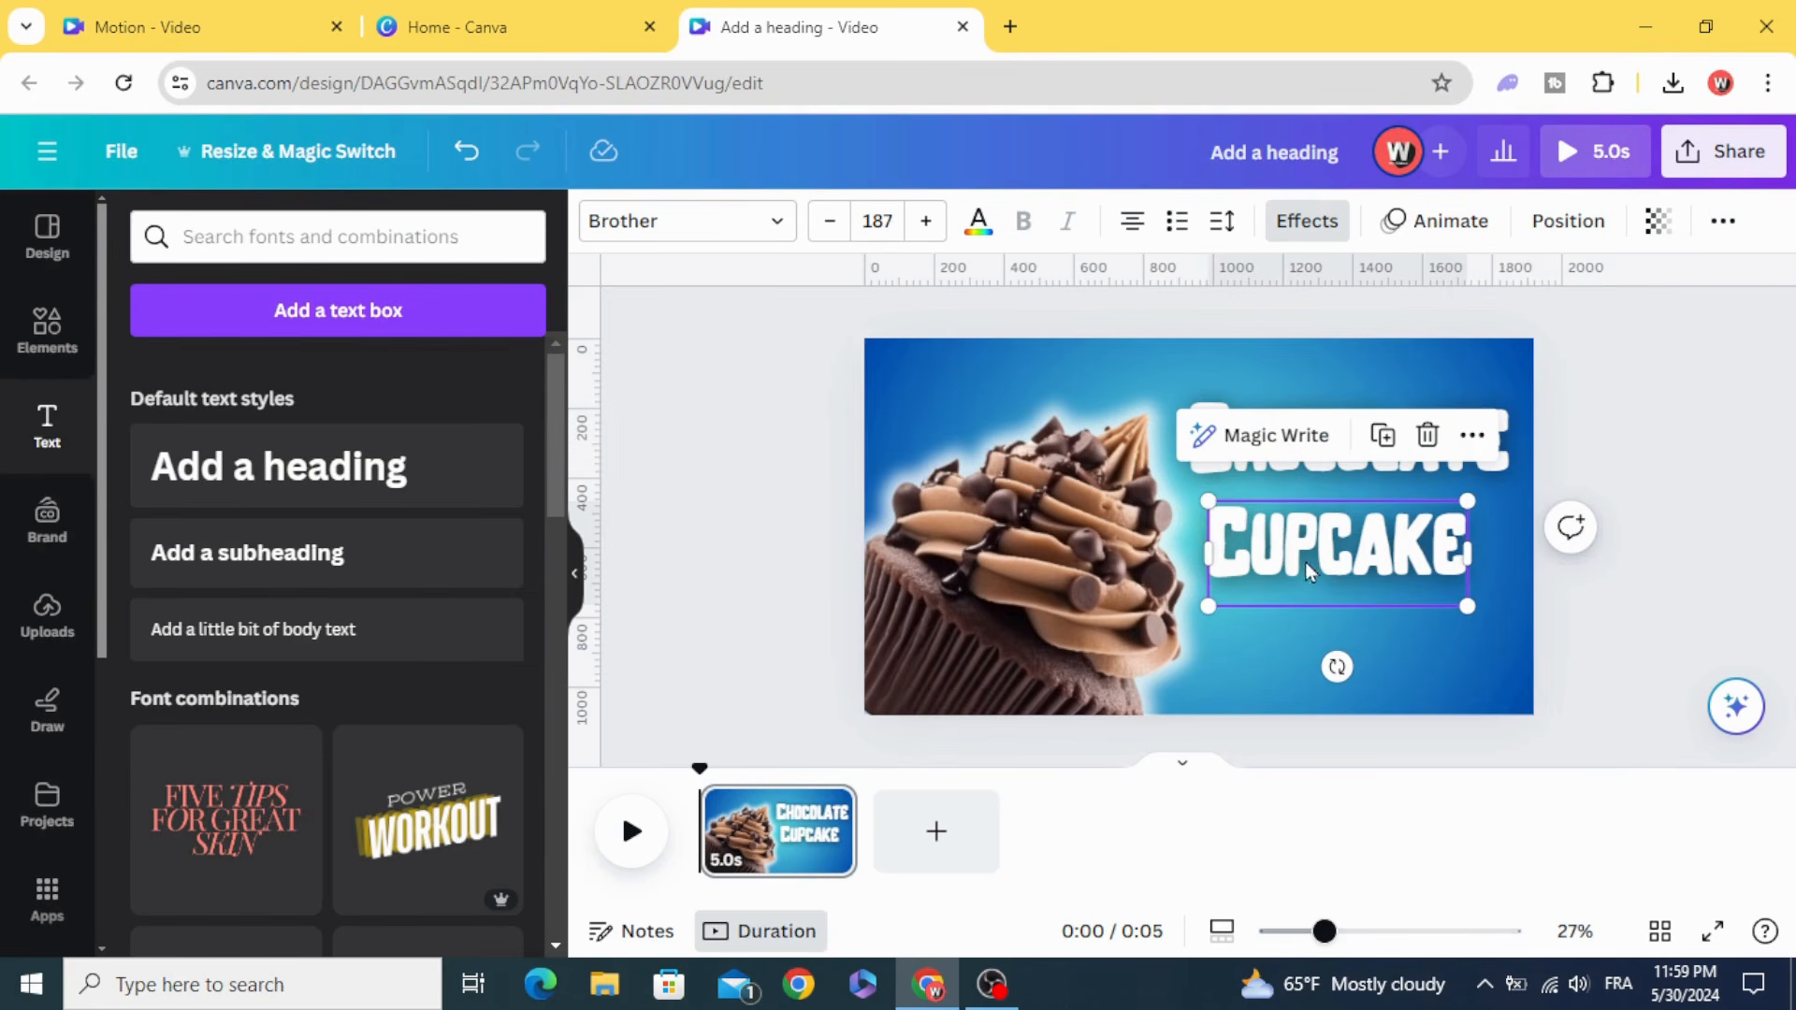
{"action": "left_click", "coordinate": [811, 521]}
{"action": "left_click_drag", "start_coordinate": [1303, 543], "coordinate": [1314, 530]}
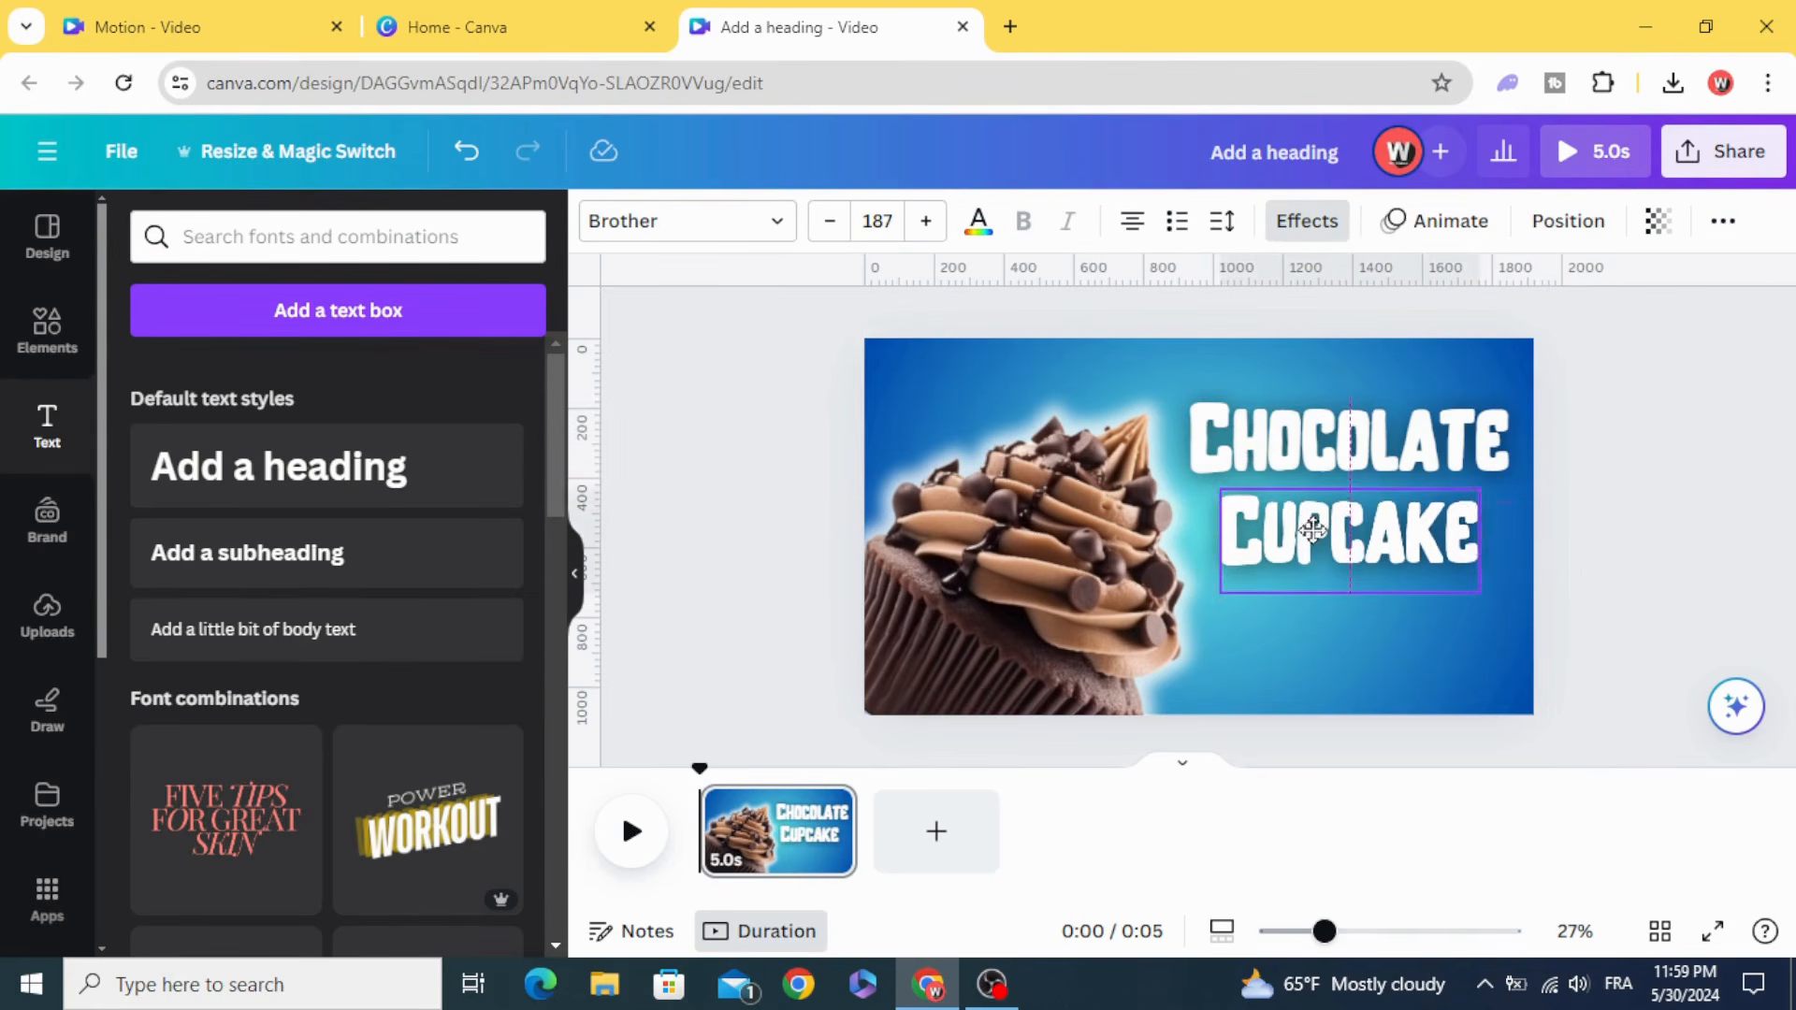
{"action": "left_click", "coordinate": [790, 521]}
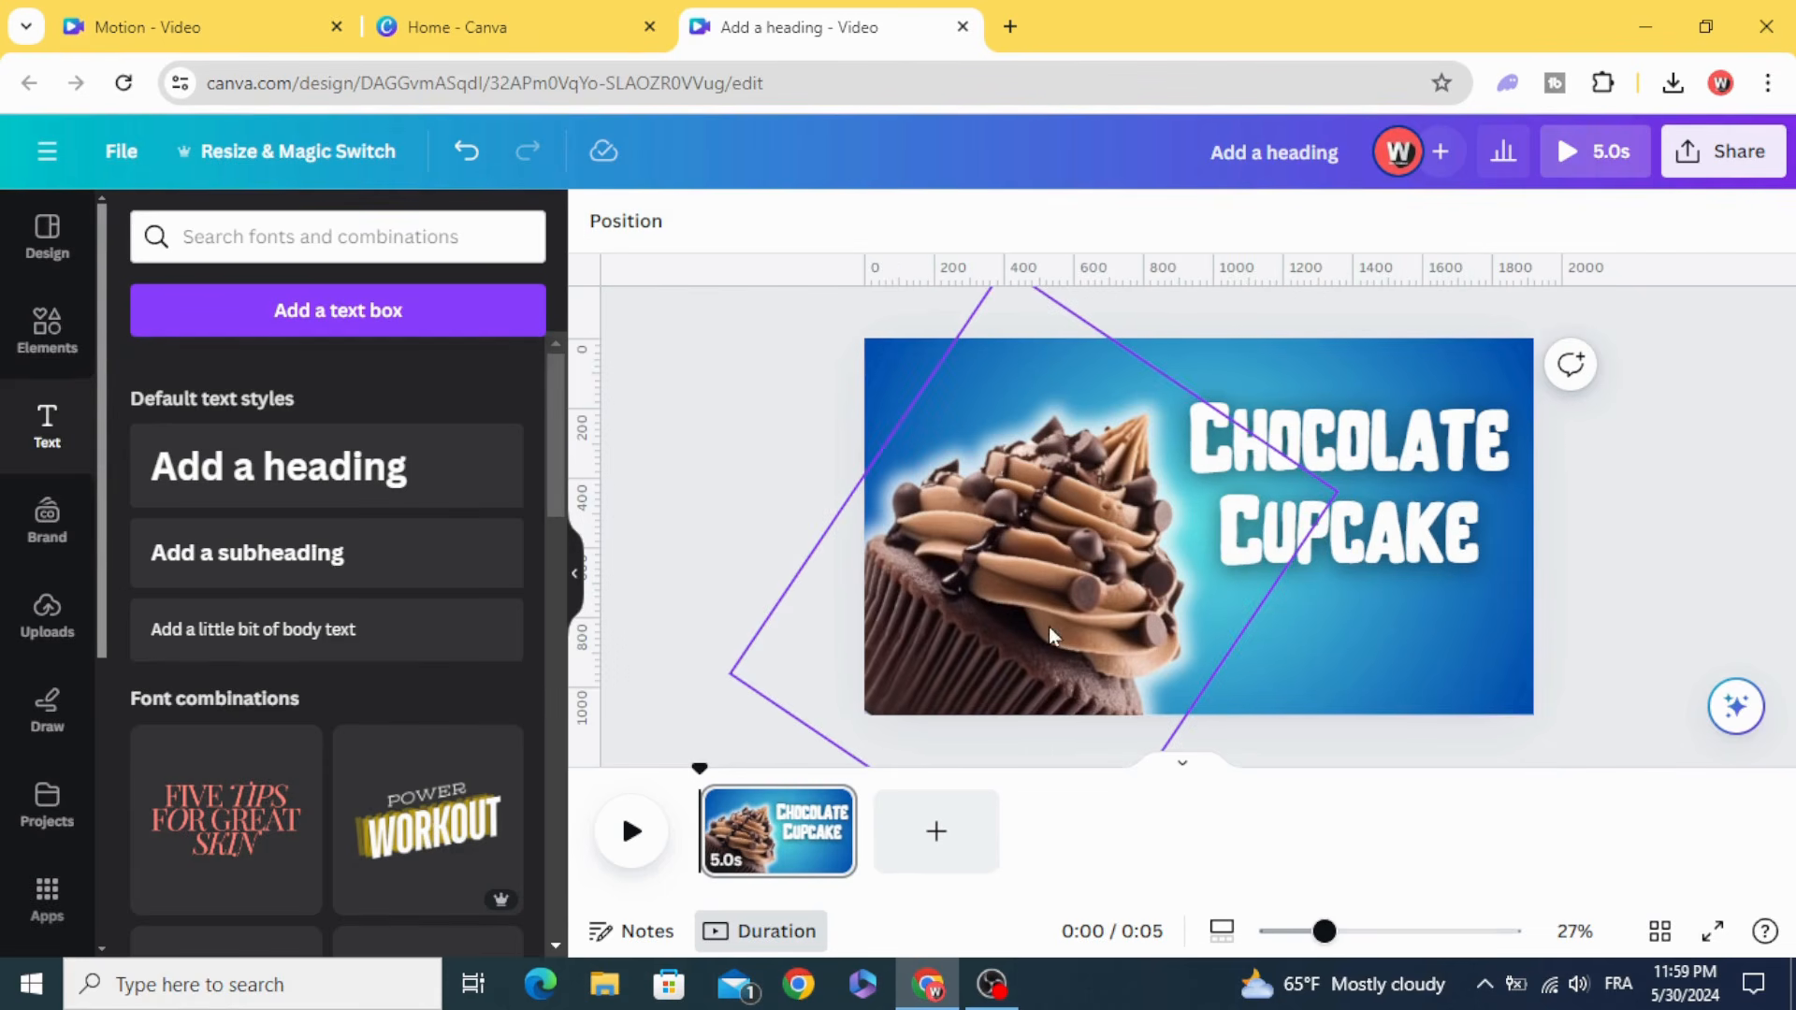
- Give the cupcake image the Baseline animation for both enter and exit, with the exit animation reversed
{"action": "left_click", "coordinate": [1000, 559]}
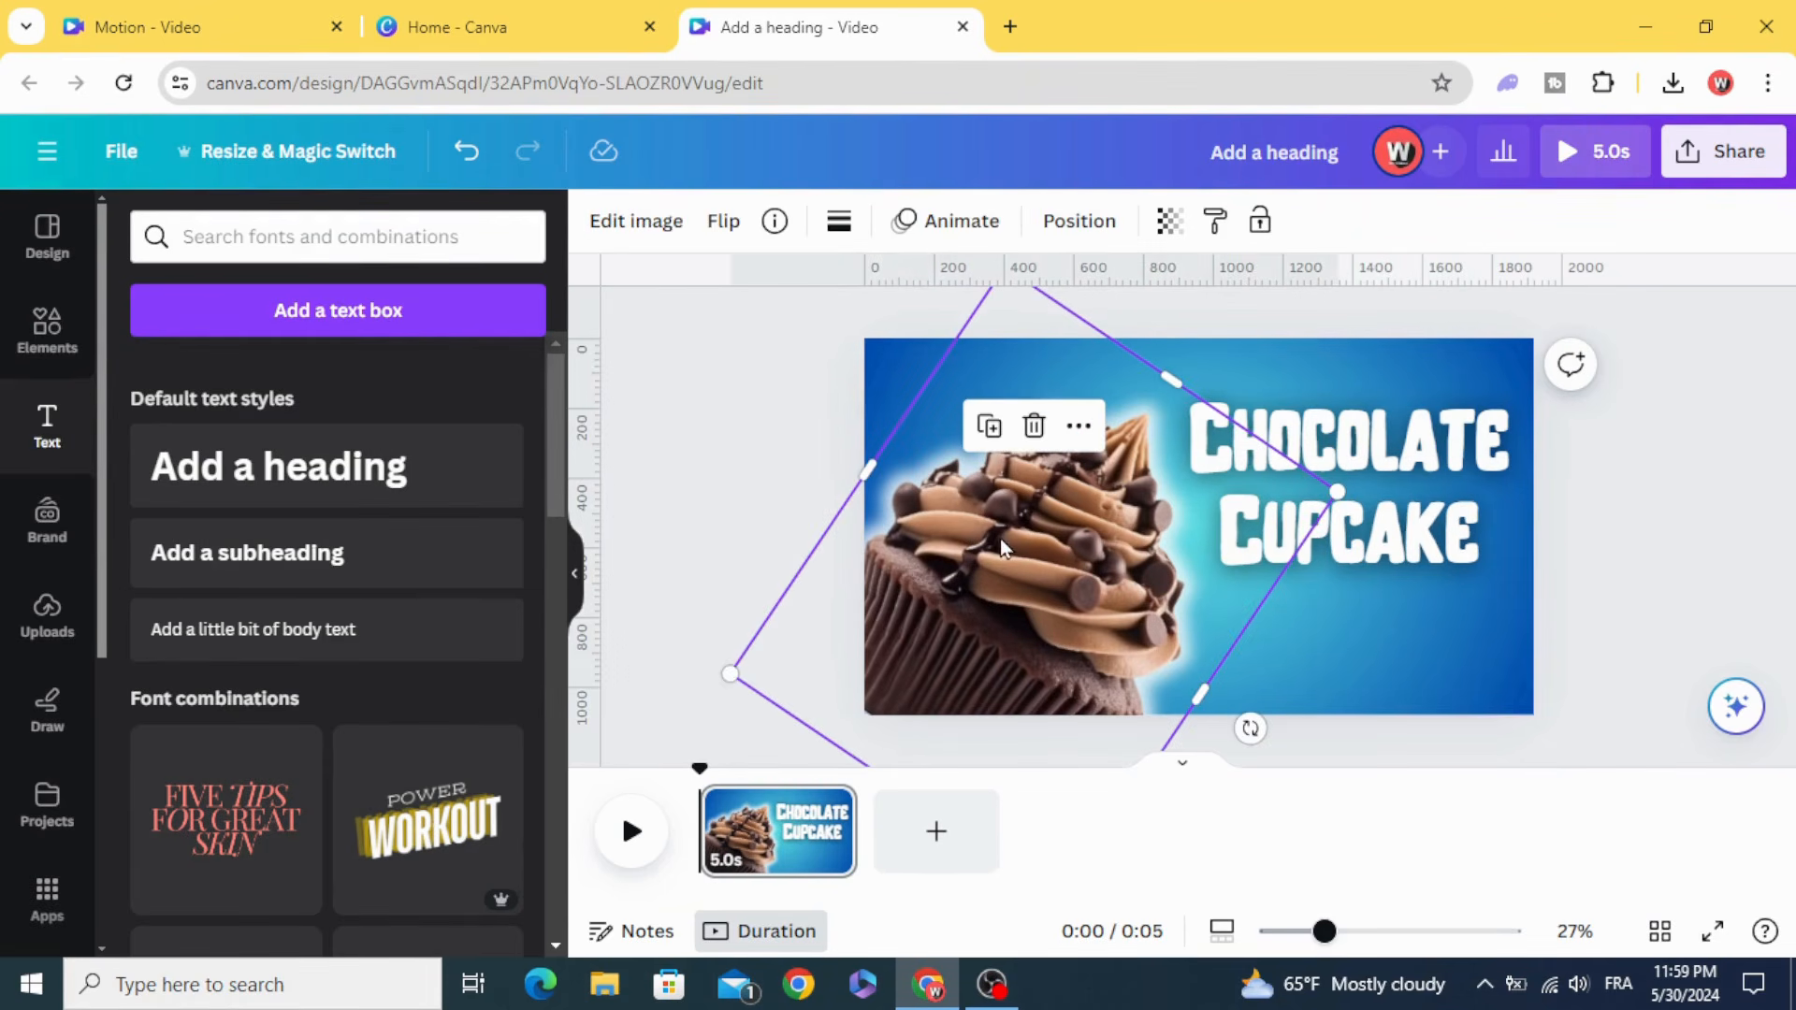
{"action": "left_click", "coordinate": [946, 232]}
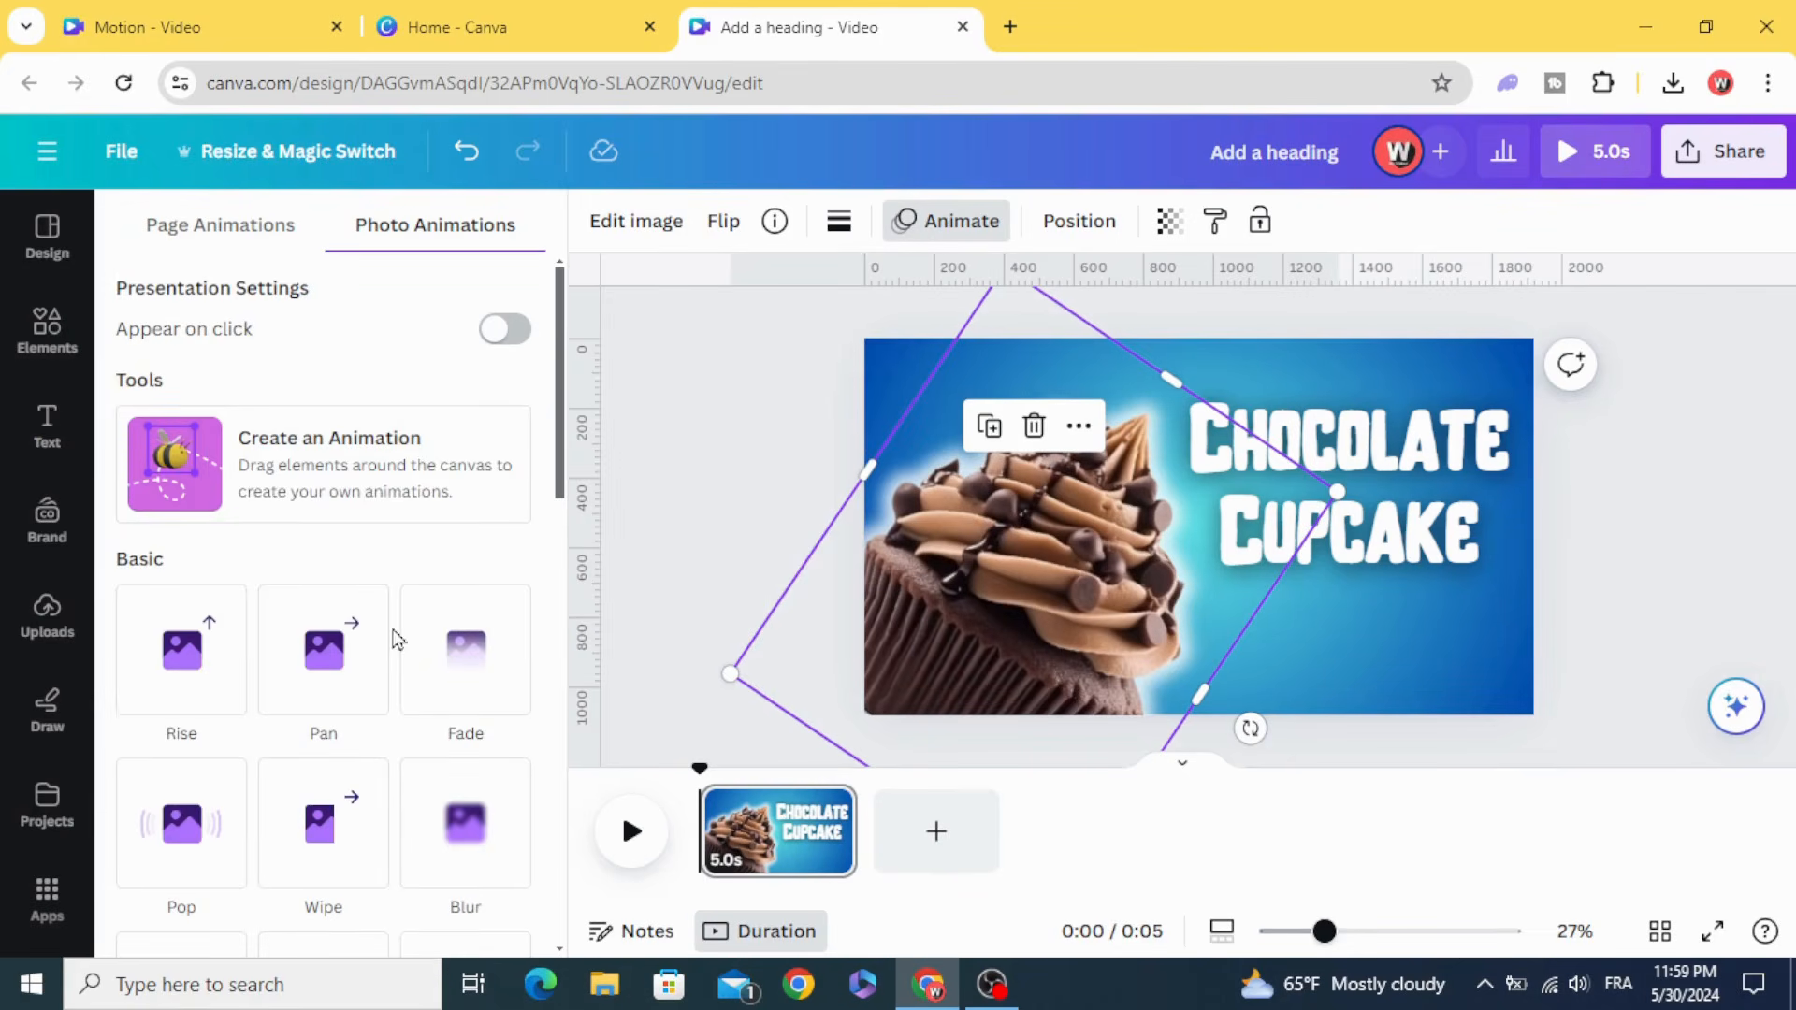
{"action": "scroll", "coordinate": [370, 655], "scroll_direction": "down", "scroll_amount": 5}
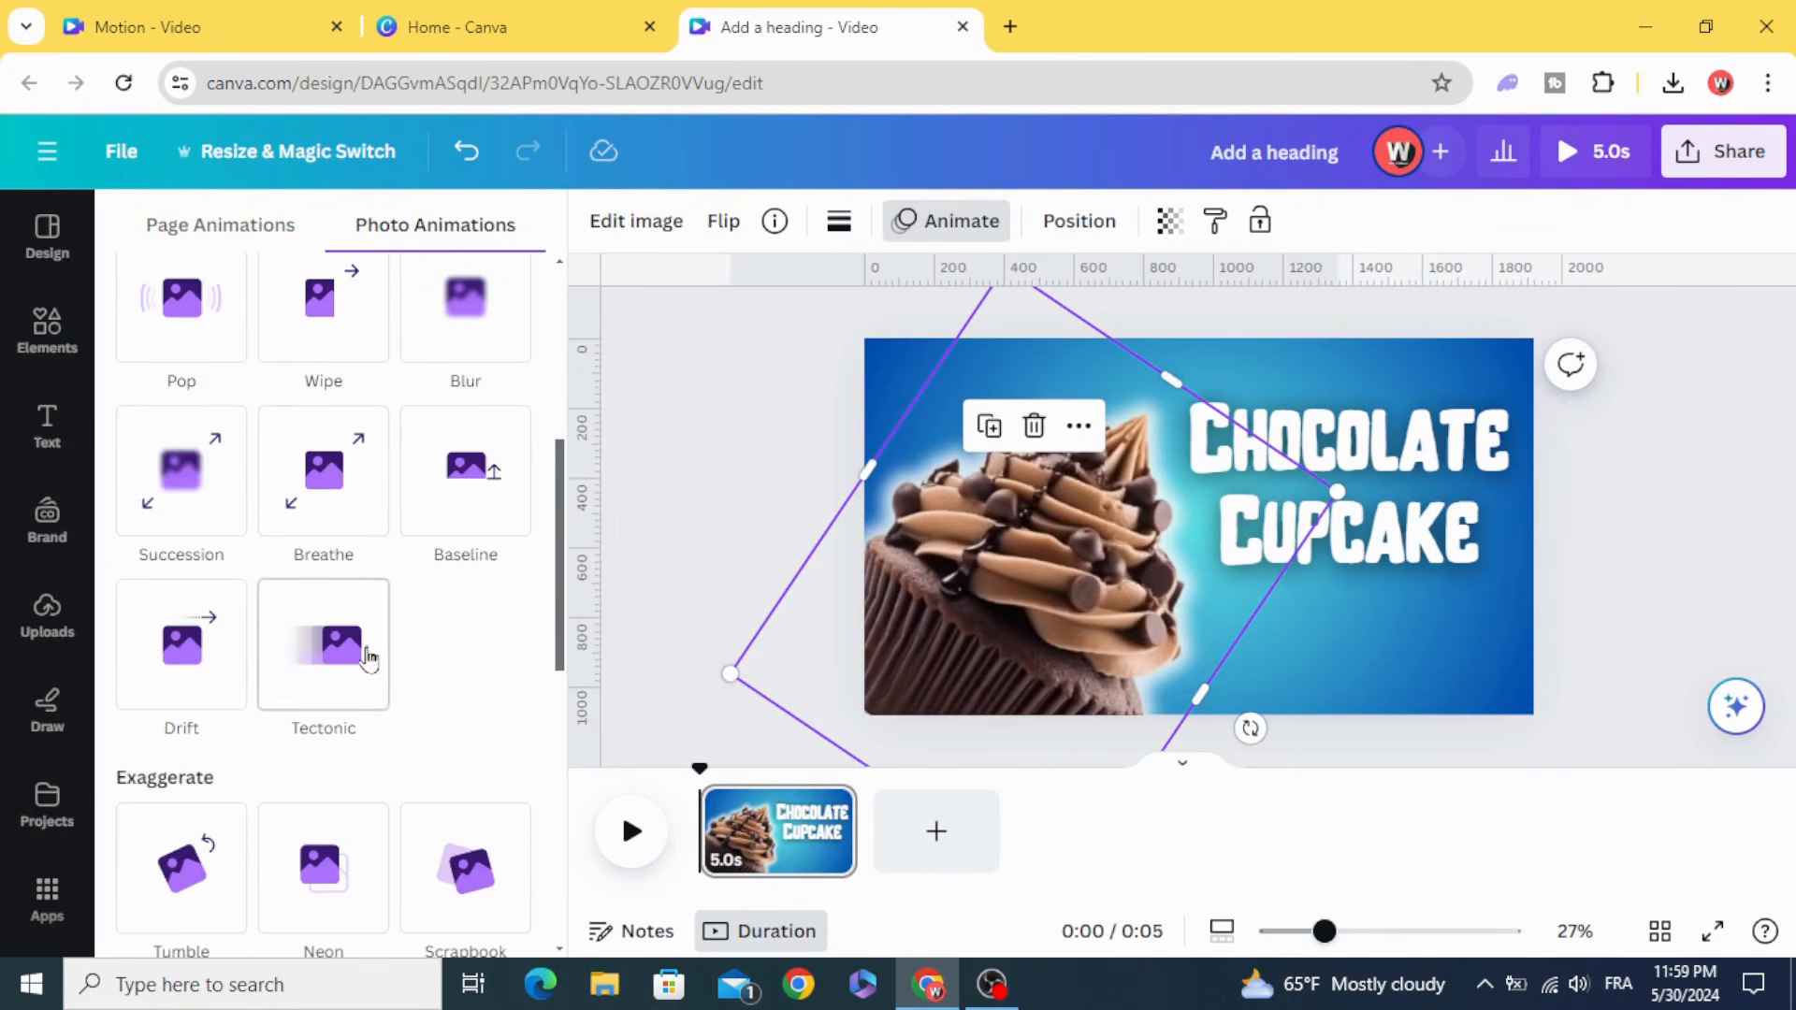
{"action": "left_click", "coordinate": [487, 484]}
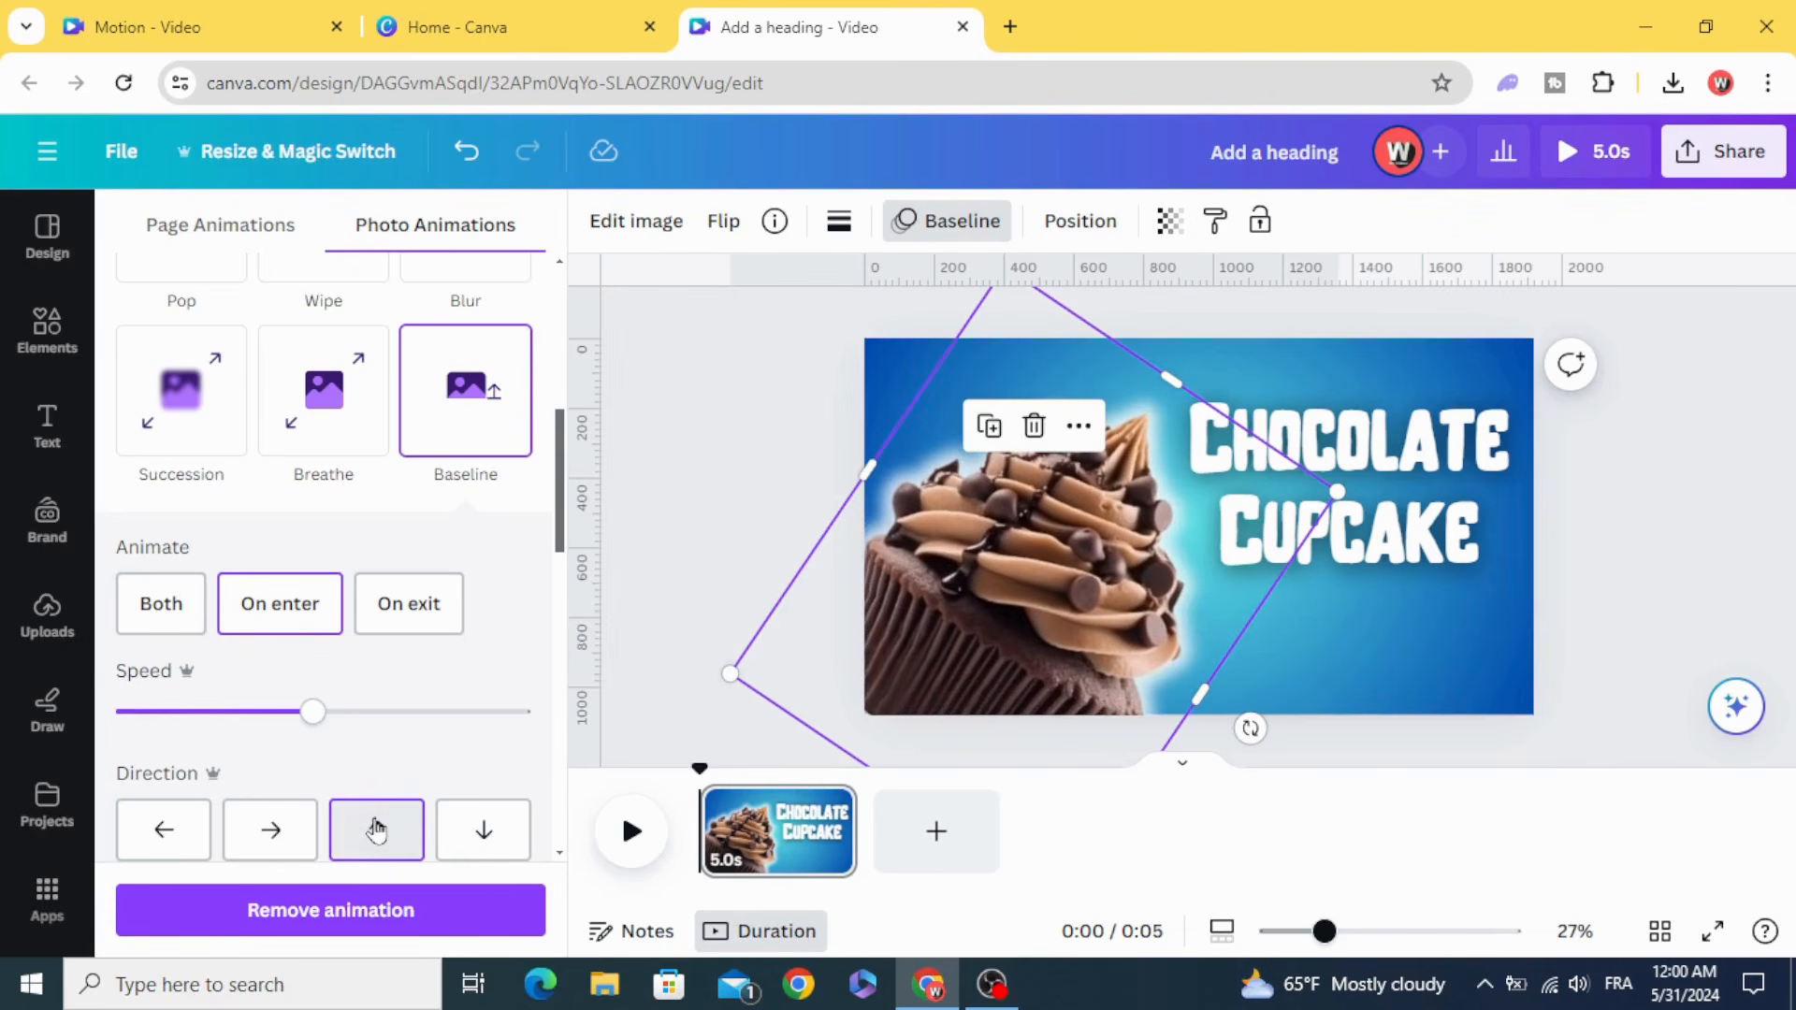
{"action": "left_click", "coordinate": [152, 612]}
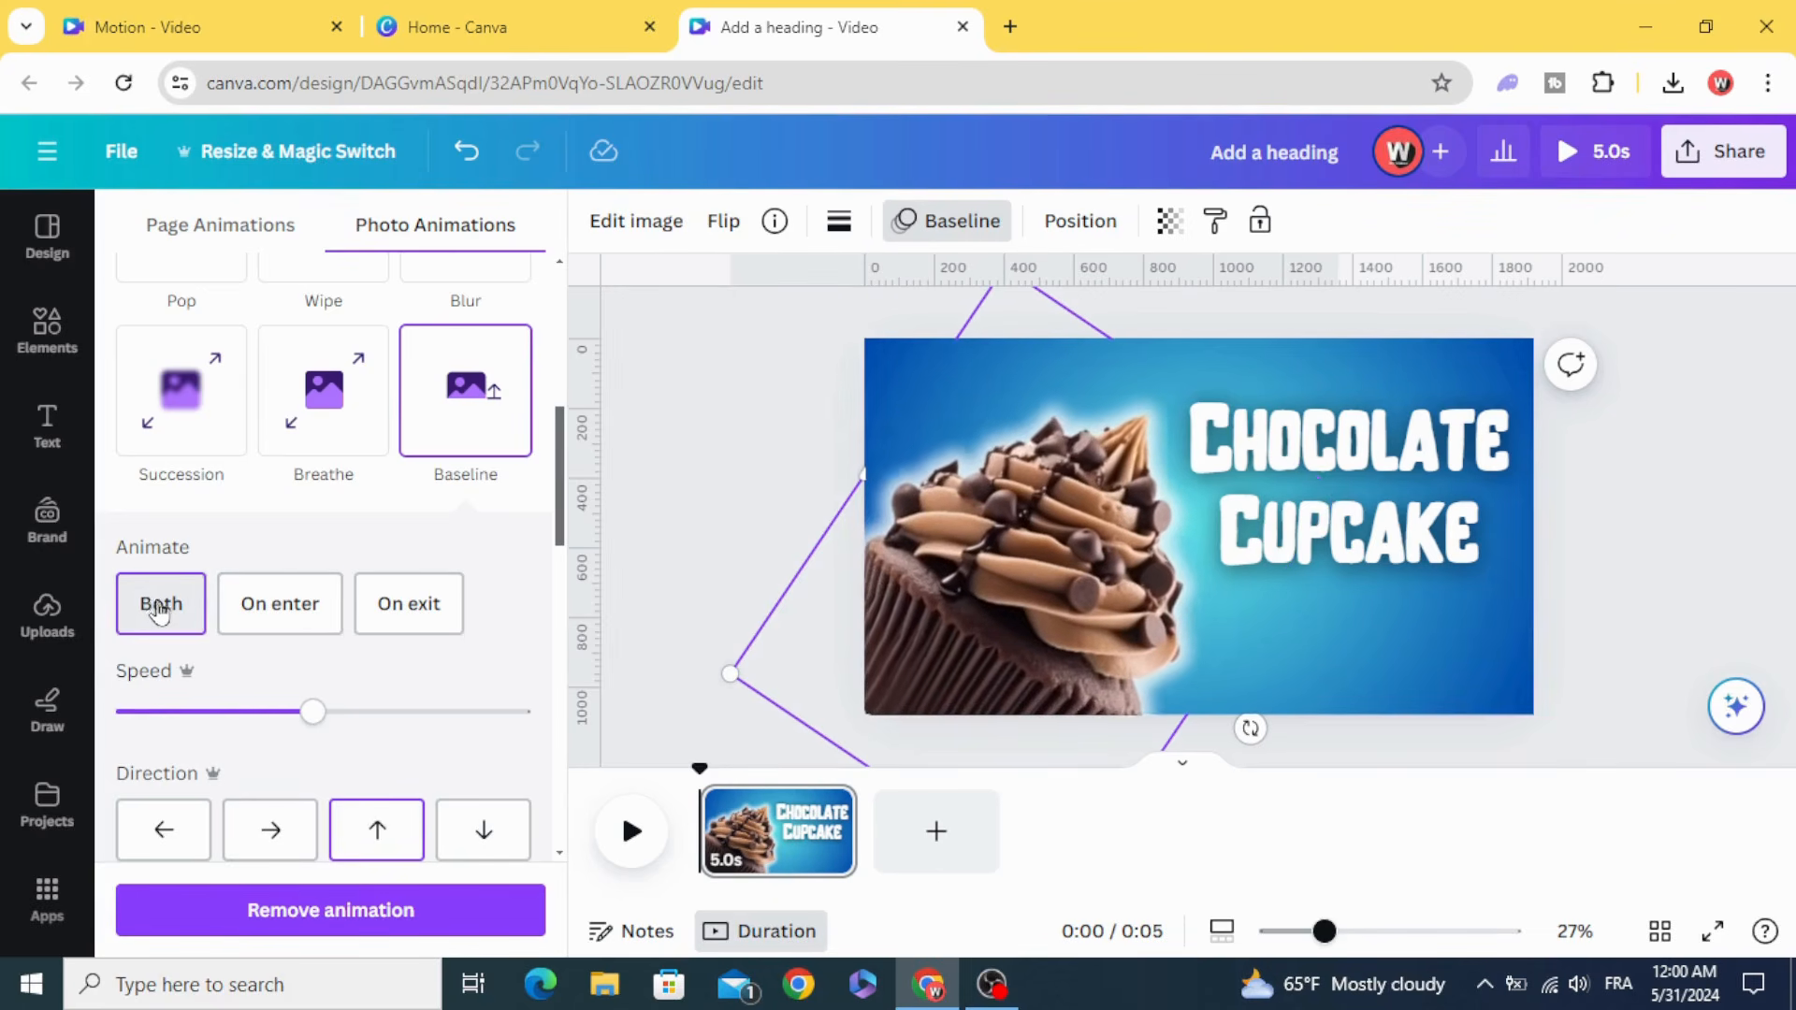
{"action": "scroll", "coordinate": [329, 720], "scroll_direction": "down", "scroll_amount": 2}
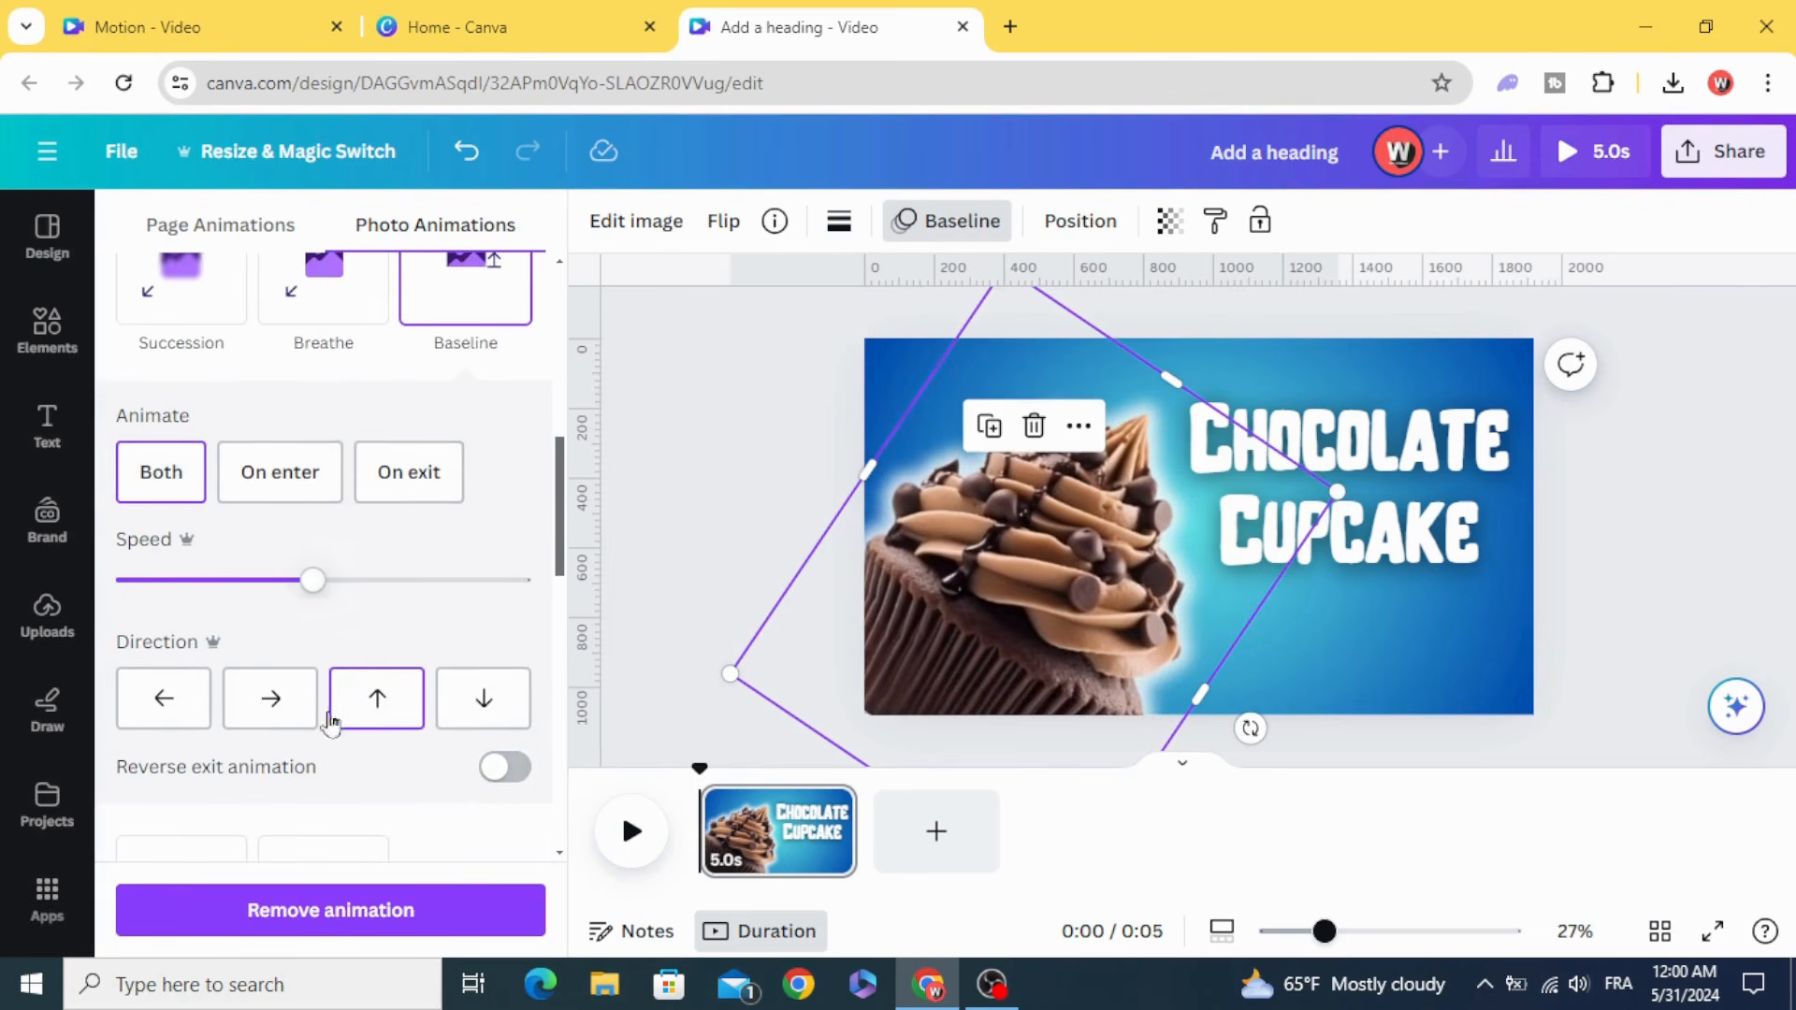
{"action": "left_click", "coordinate": [501, 782]}
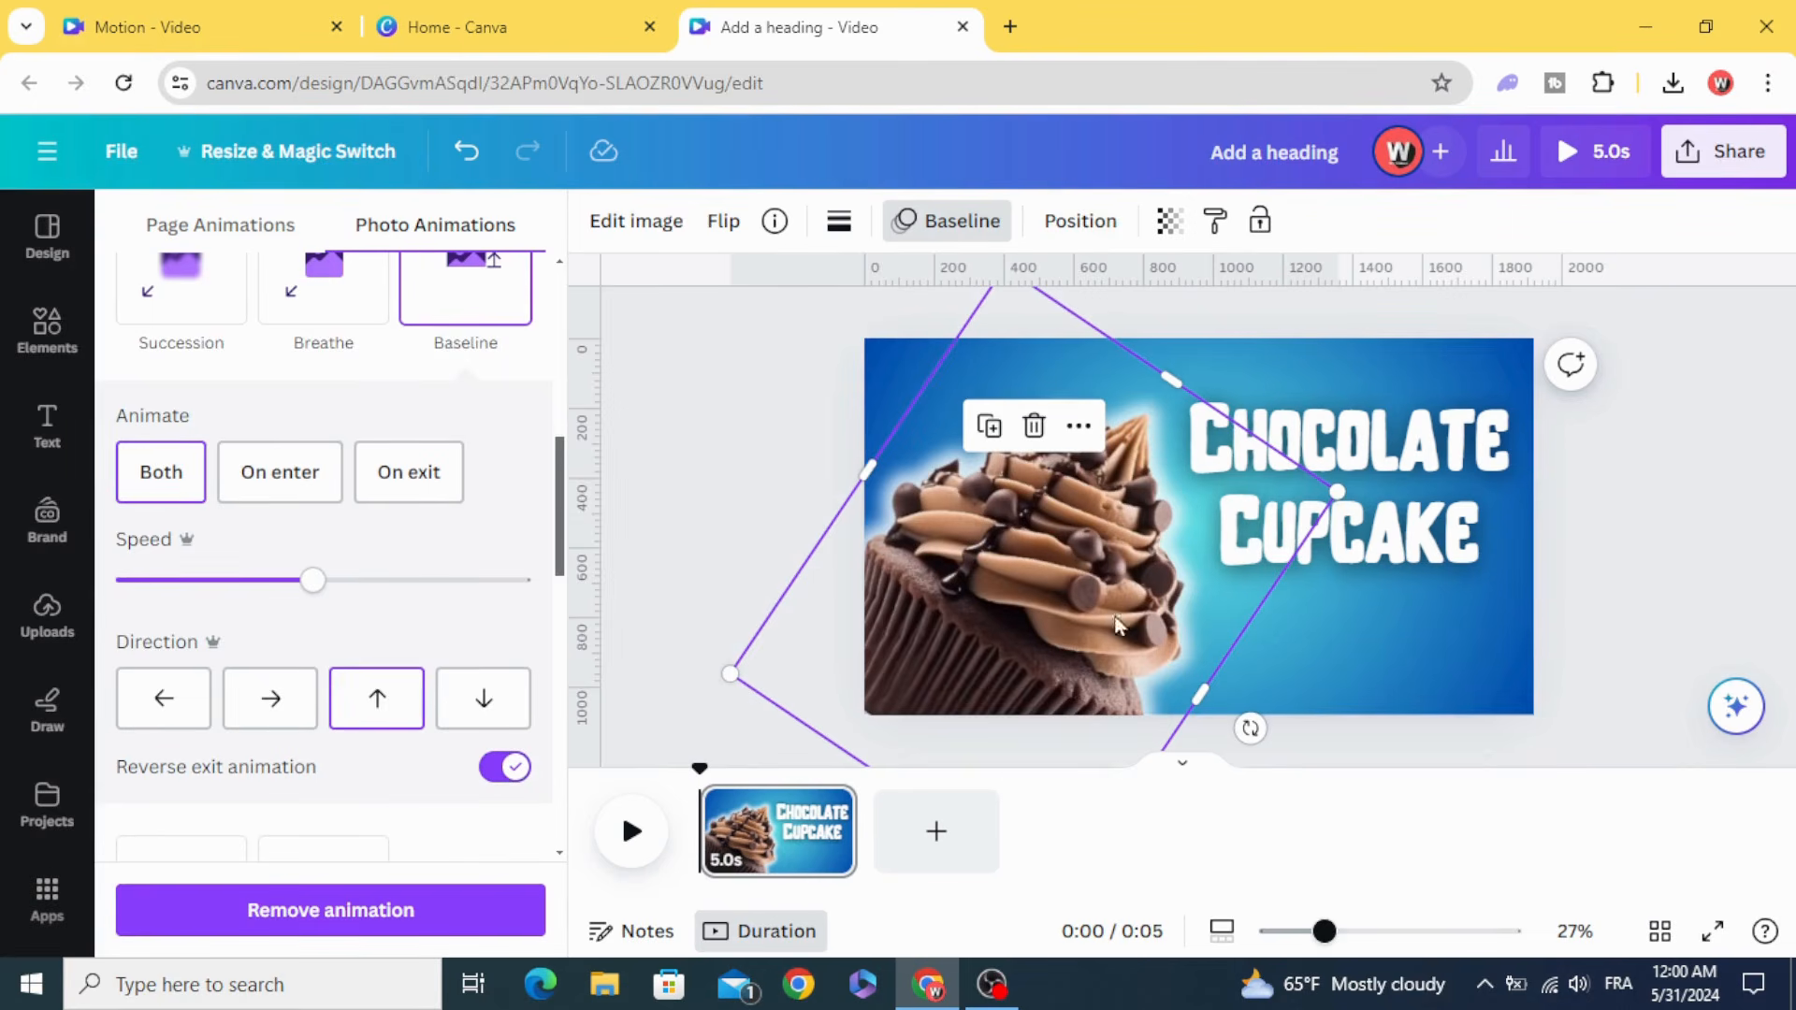
- Animate the "Chocolate" and "Cupcake" texts together with Baseline in the leftward direction, on both enter and exit, with the exit reversed
{"action": "left_click", "coordinate": [1632, 519]}
{"action": "left_click_drag", "start_coordinate": [1640, 465], "coordinate": [1338, 527]}
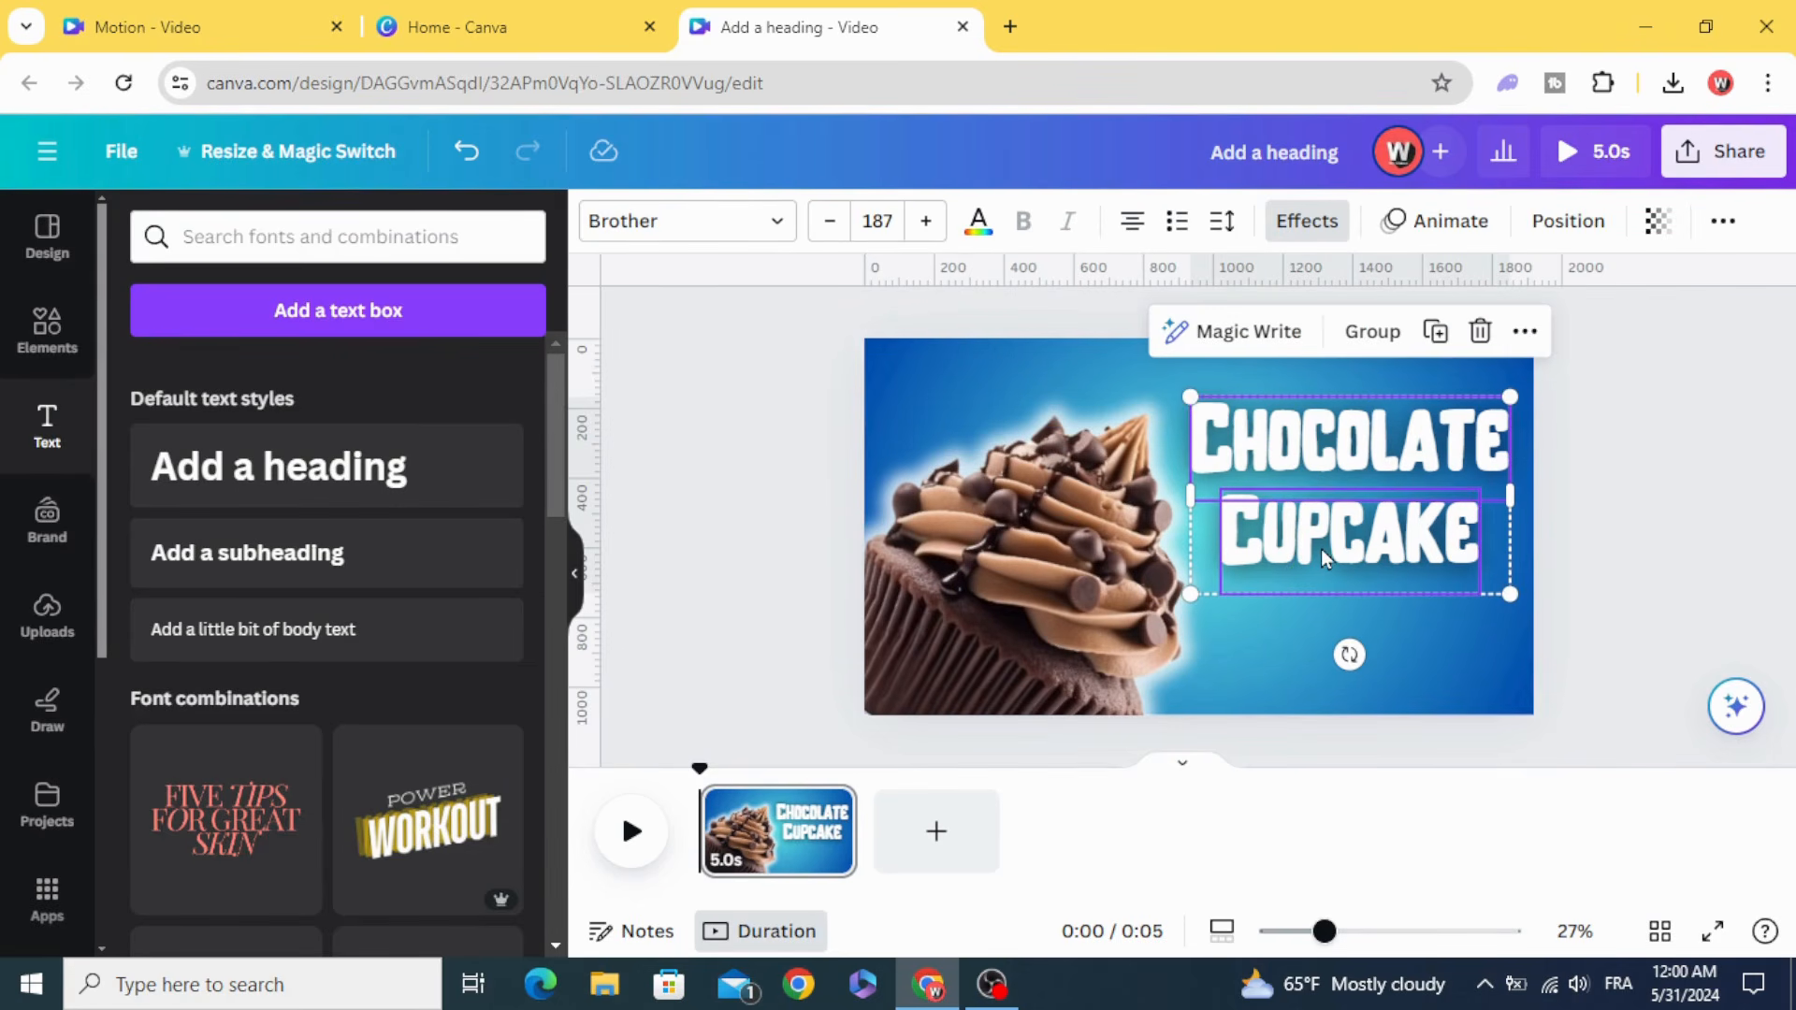
{"action": "left_click", "coordinate": [1438, 234]}
{"action": "scroll", "coordinate": [401, 642], "scroll_direction": "down", "scroll_amount": 5}
{"action": "left_click", "coordinate": [500, 496]}
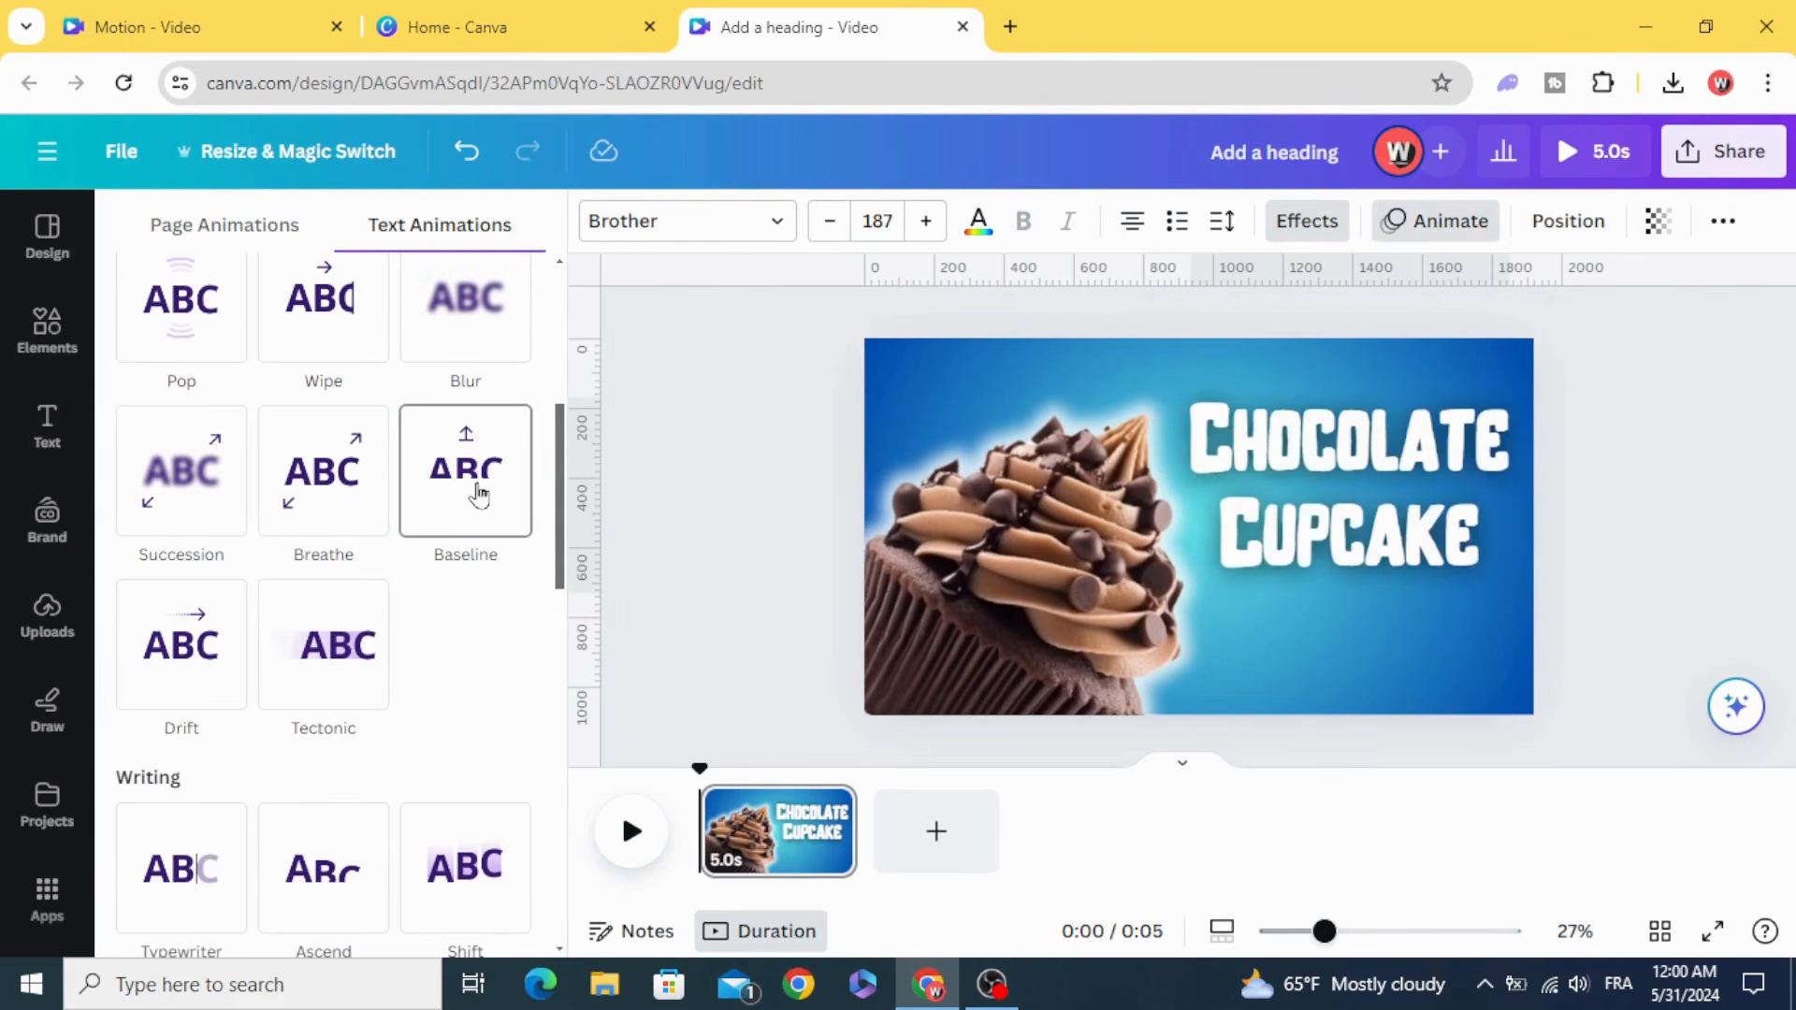
{"action": "left_click", "coordinate": [166, 830]}
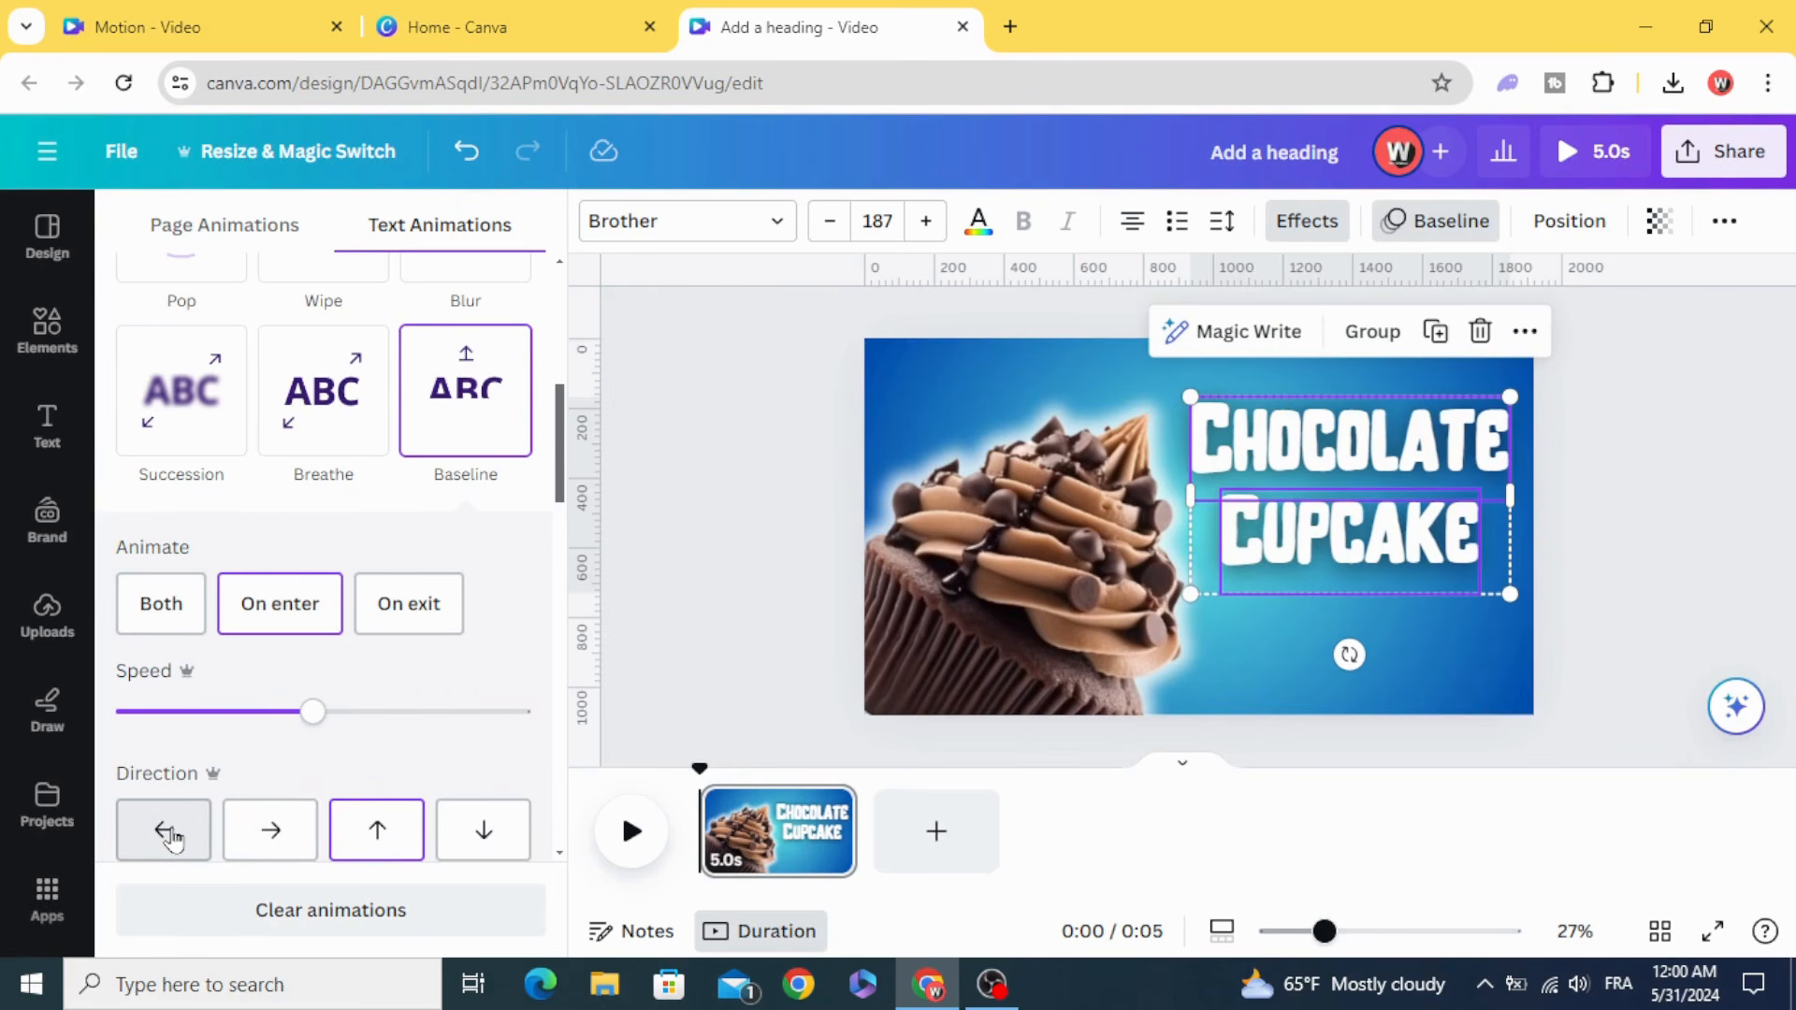
{"action": "left_click", "coordinate": [168, 833]}
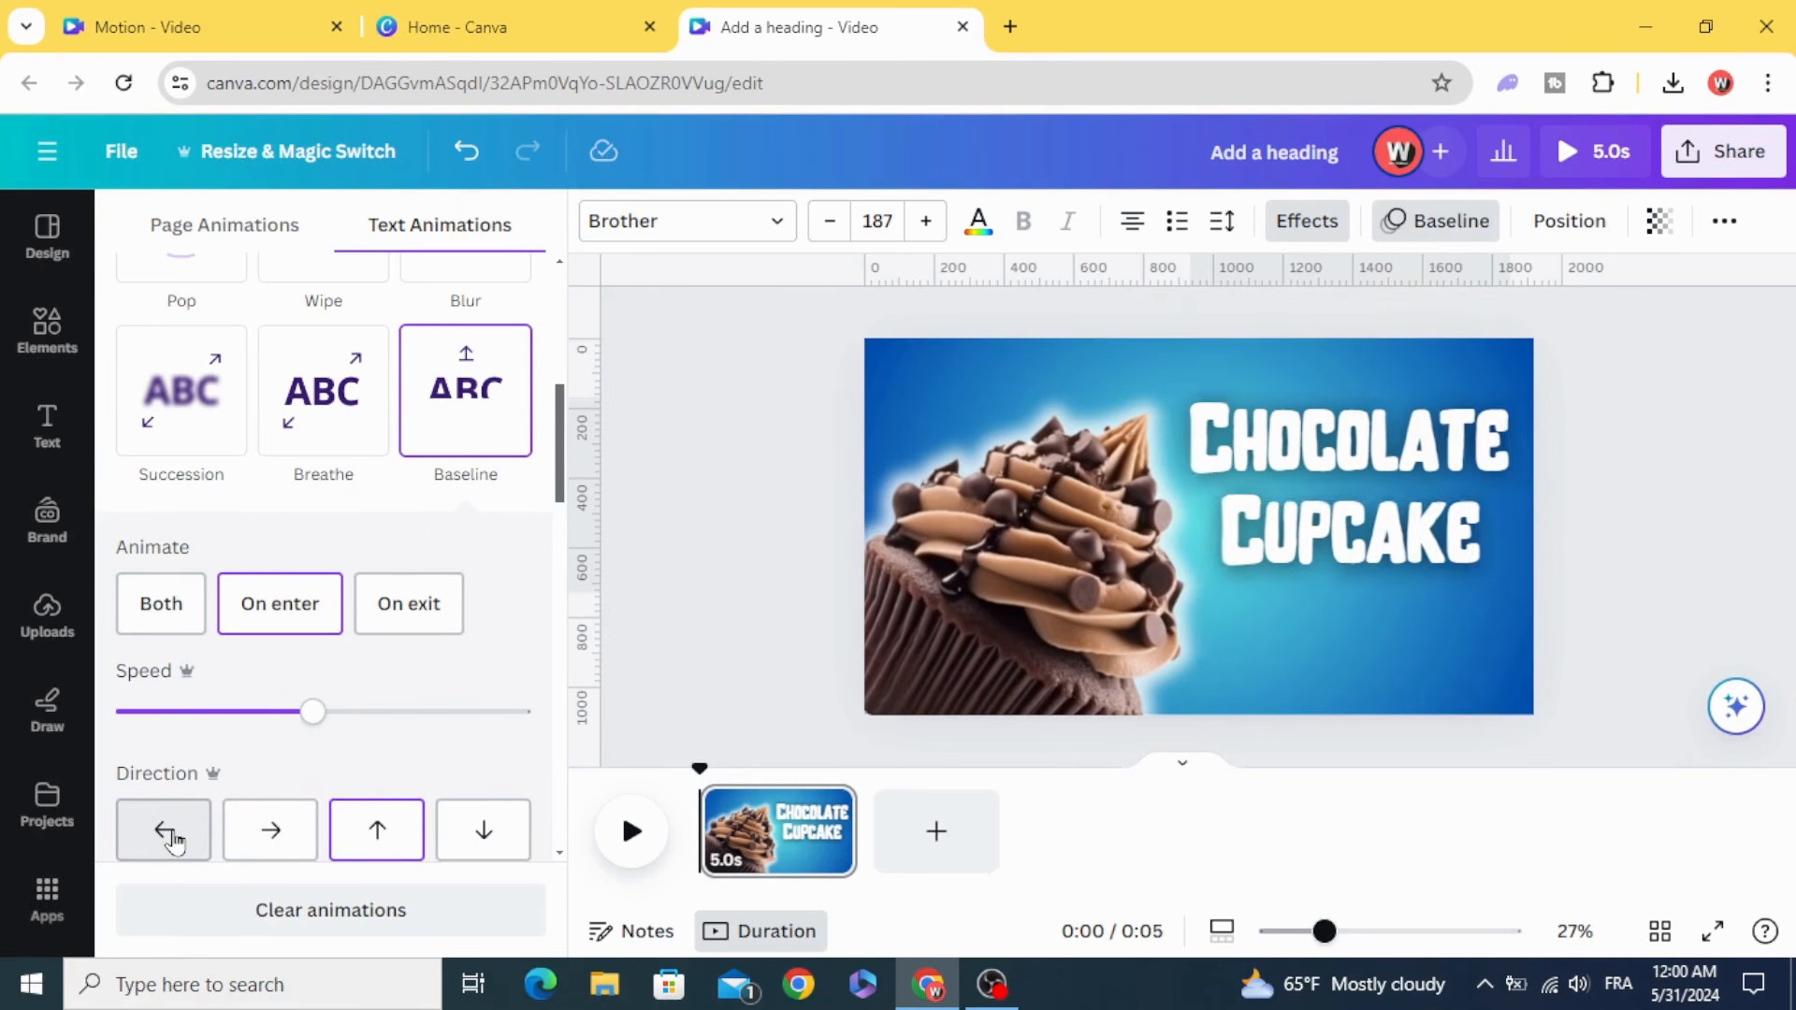
{"action": "left_click", "coordinate": [160, 605]}
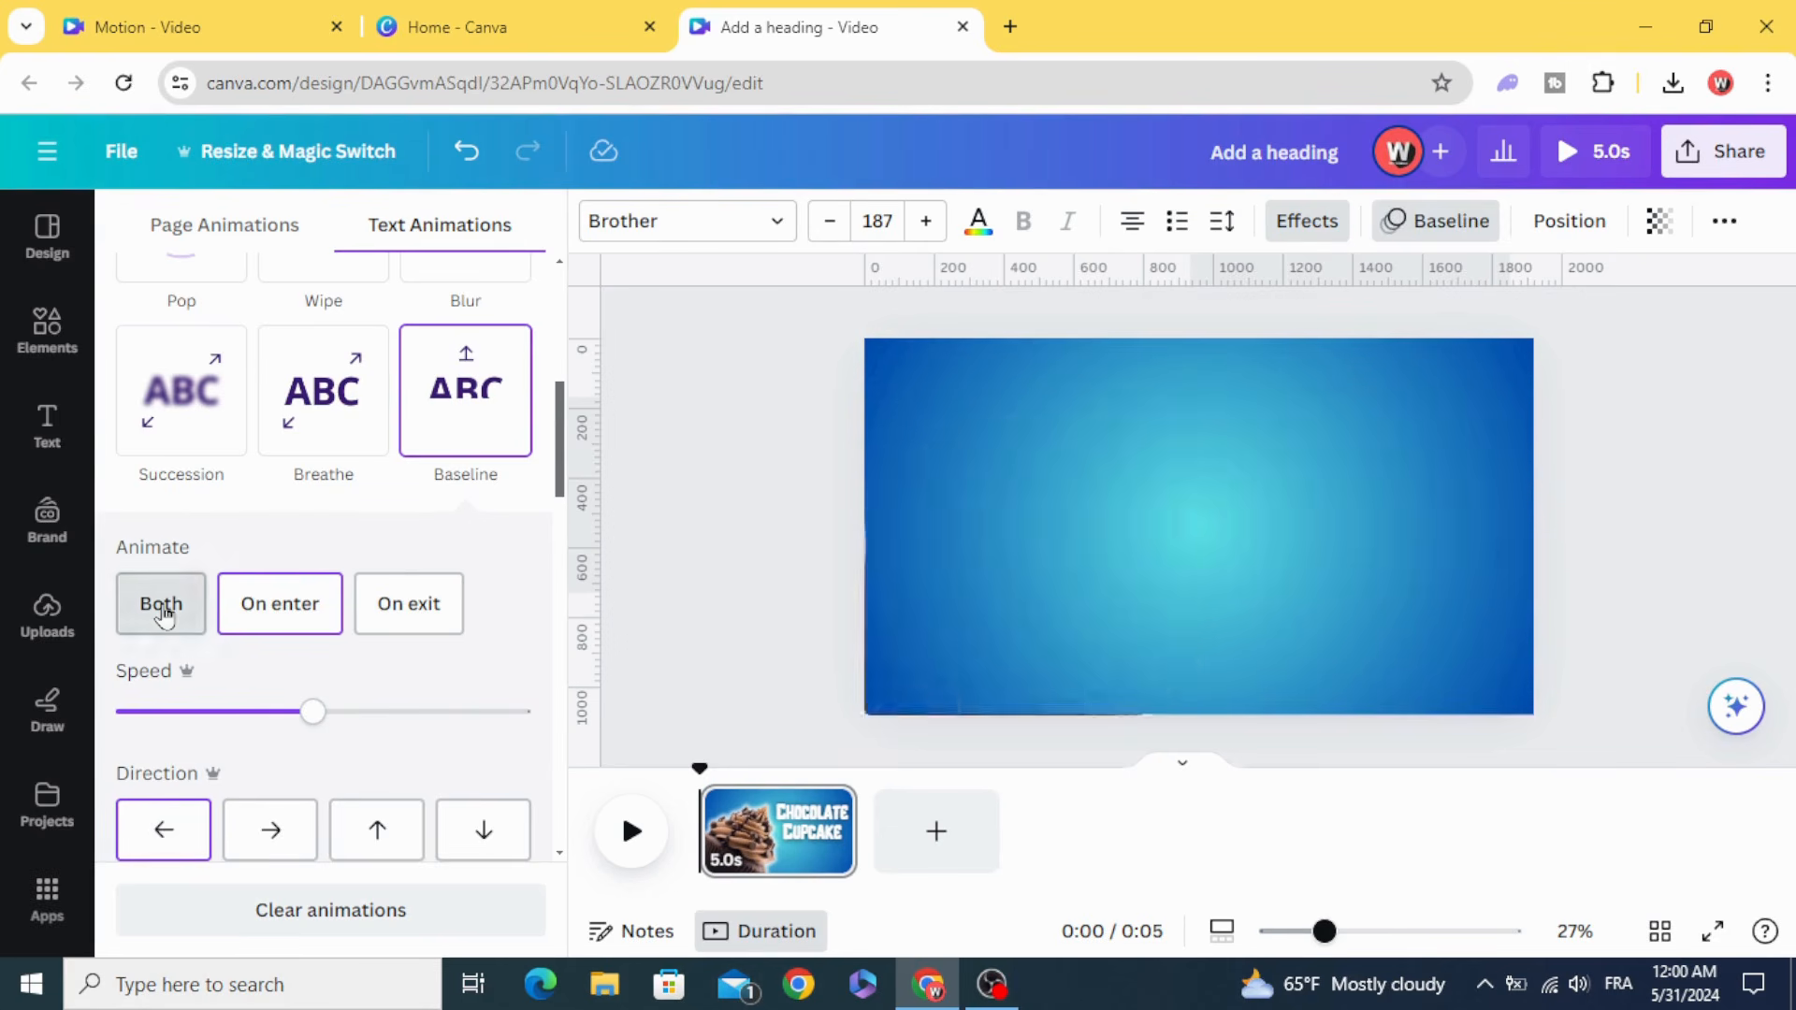
{"action": "scroll", "coordinate": [404, 833], "scroll_direction": "down", "scroll_amount": 1}
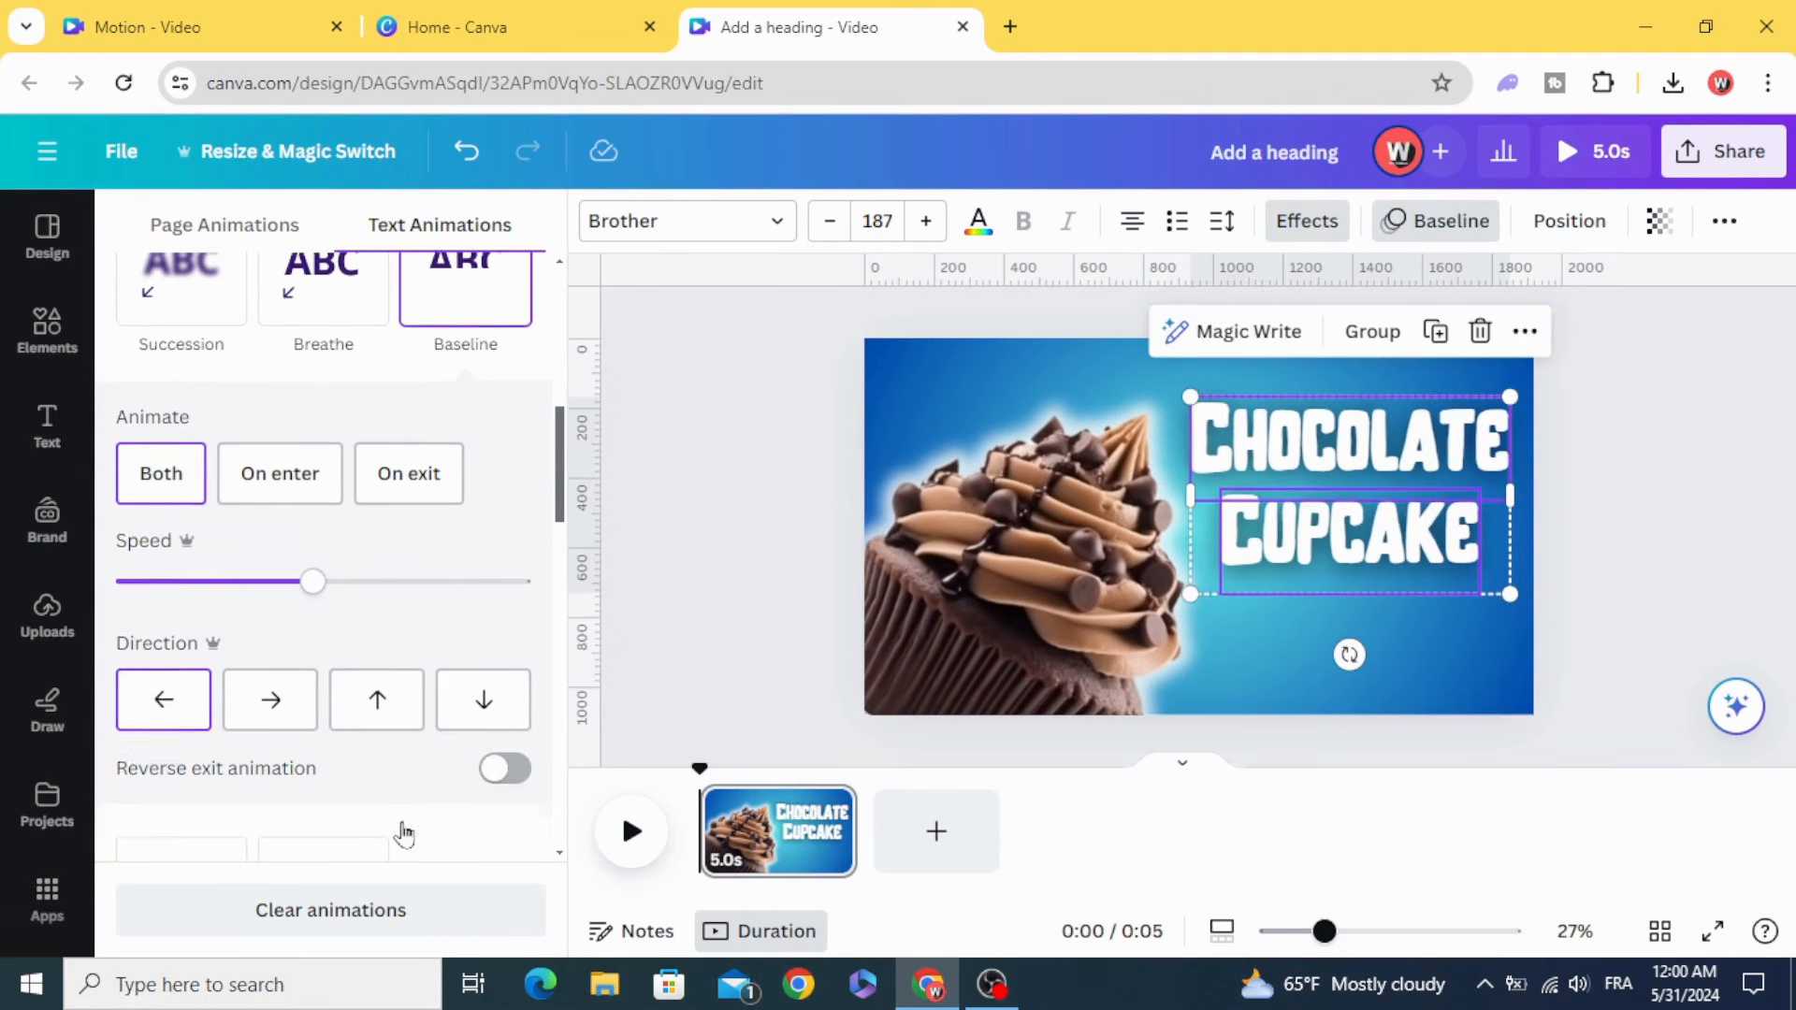
{"action": "left_click", "coordinate": [497, 769]}
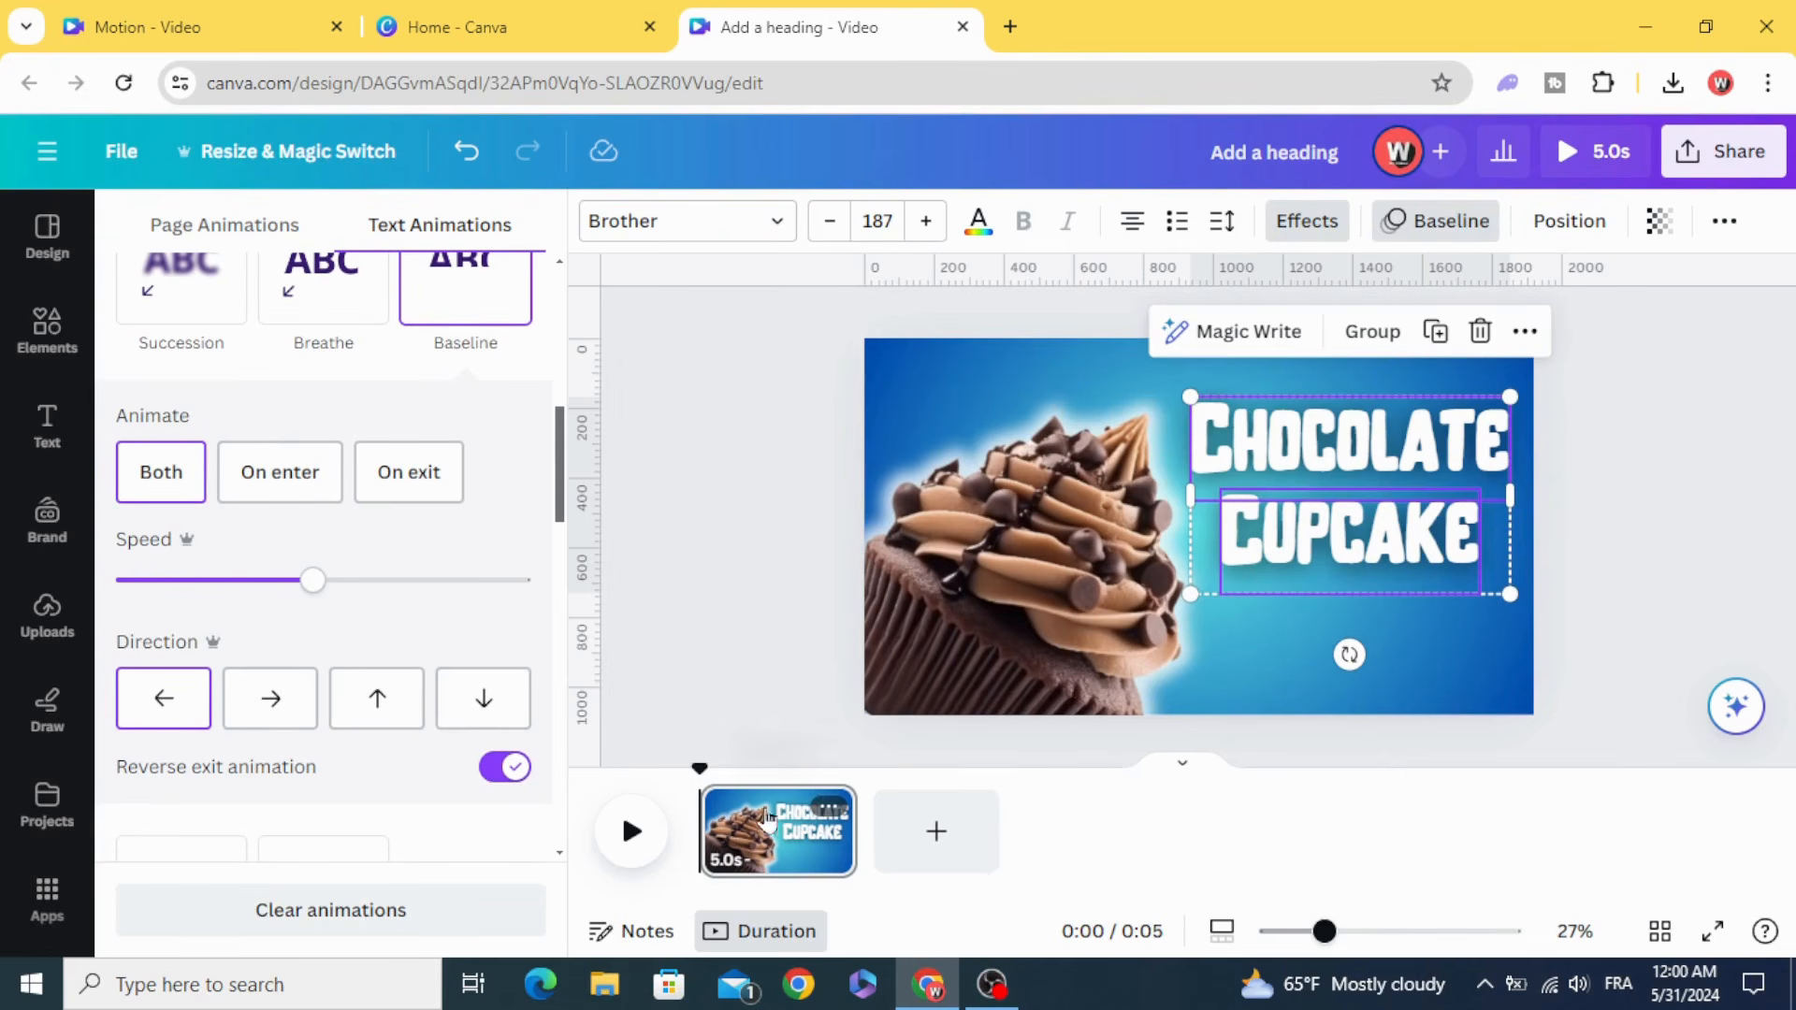
- Shorten the page's duration to 3.0 seconds and play the animation from the start
{"action": "left_click_drag", "start_coordinate": [847, 832], "coordinate": [781, 834]}
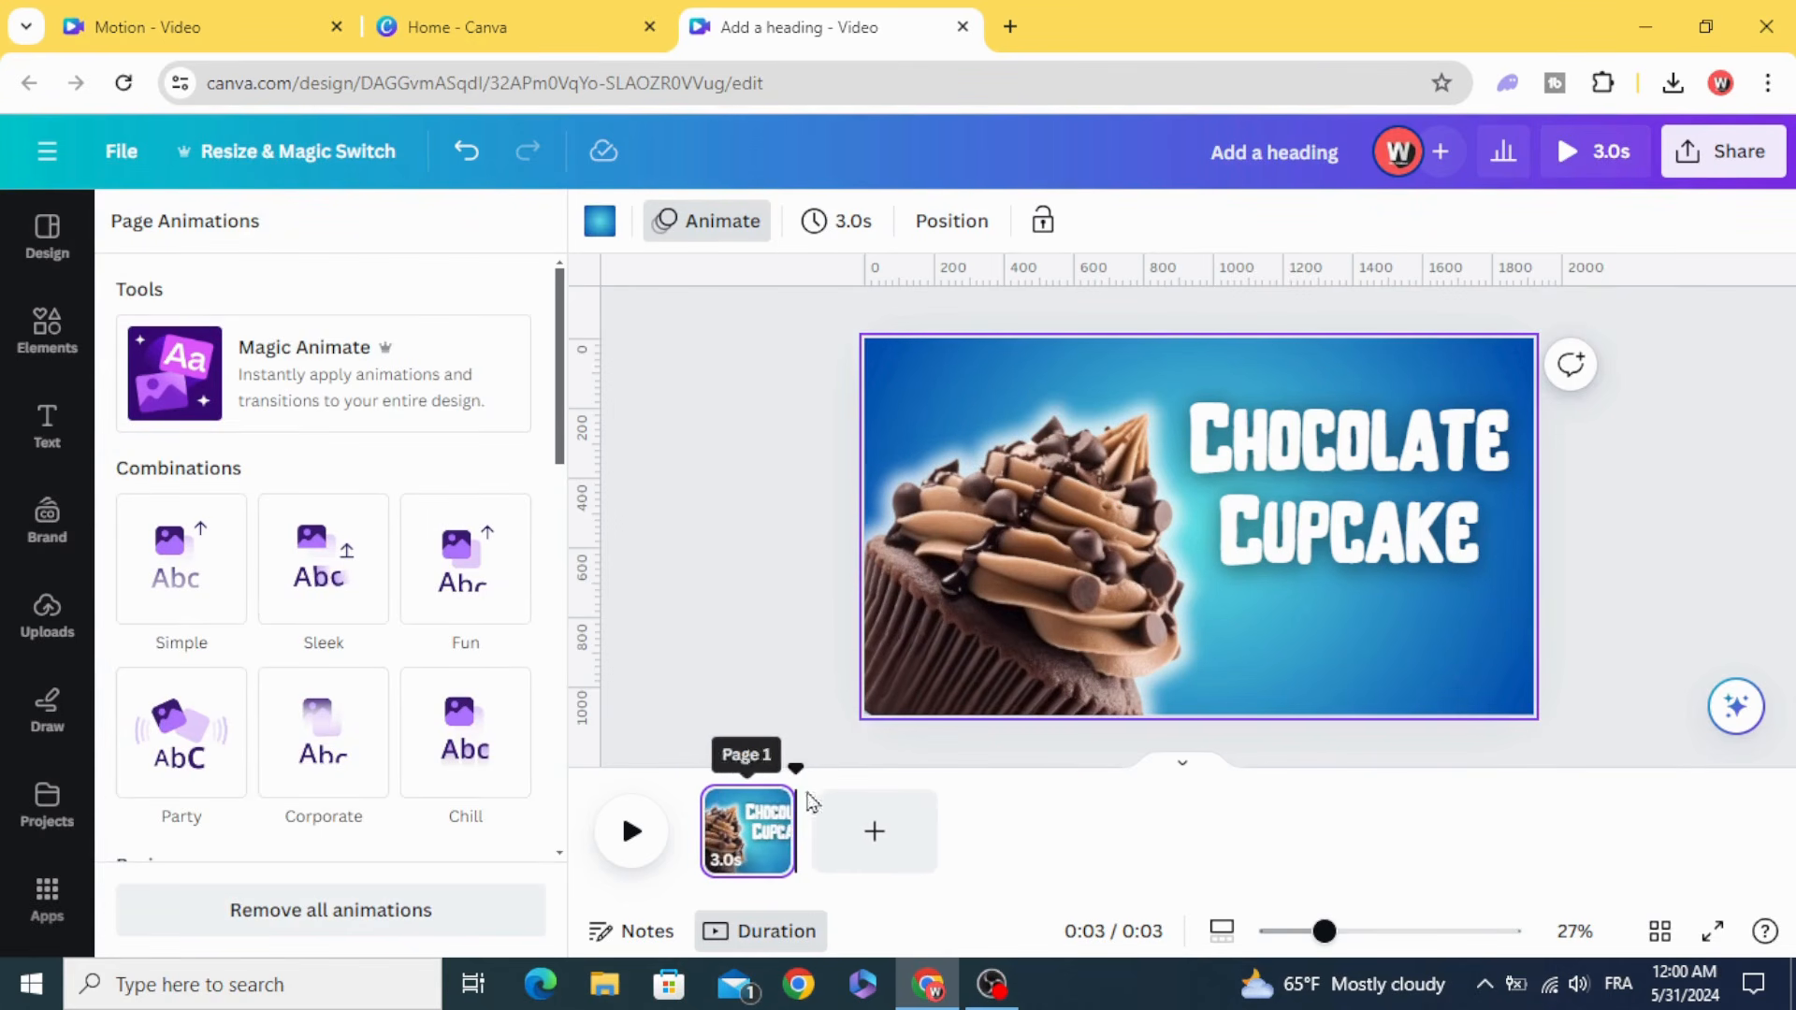
{"action": "left_click_drag", "start_coordinate": [798, 772], "coordinate": [684, 791]}
{"action": "left_click", "coordinate": [629, 836]}
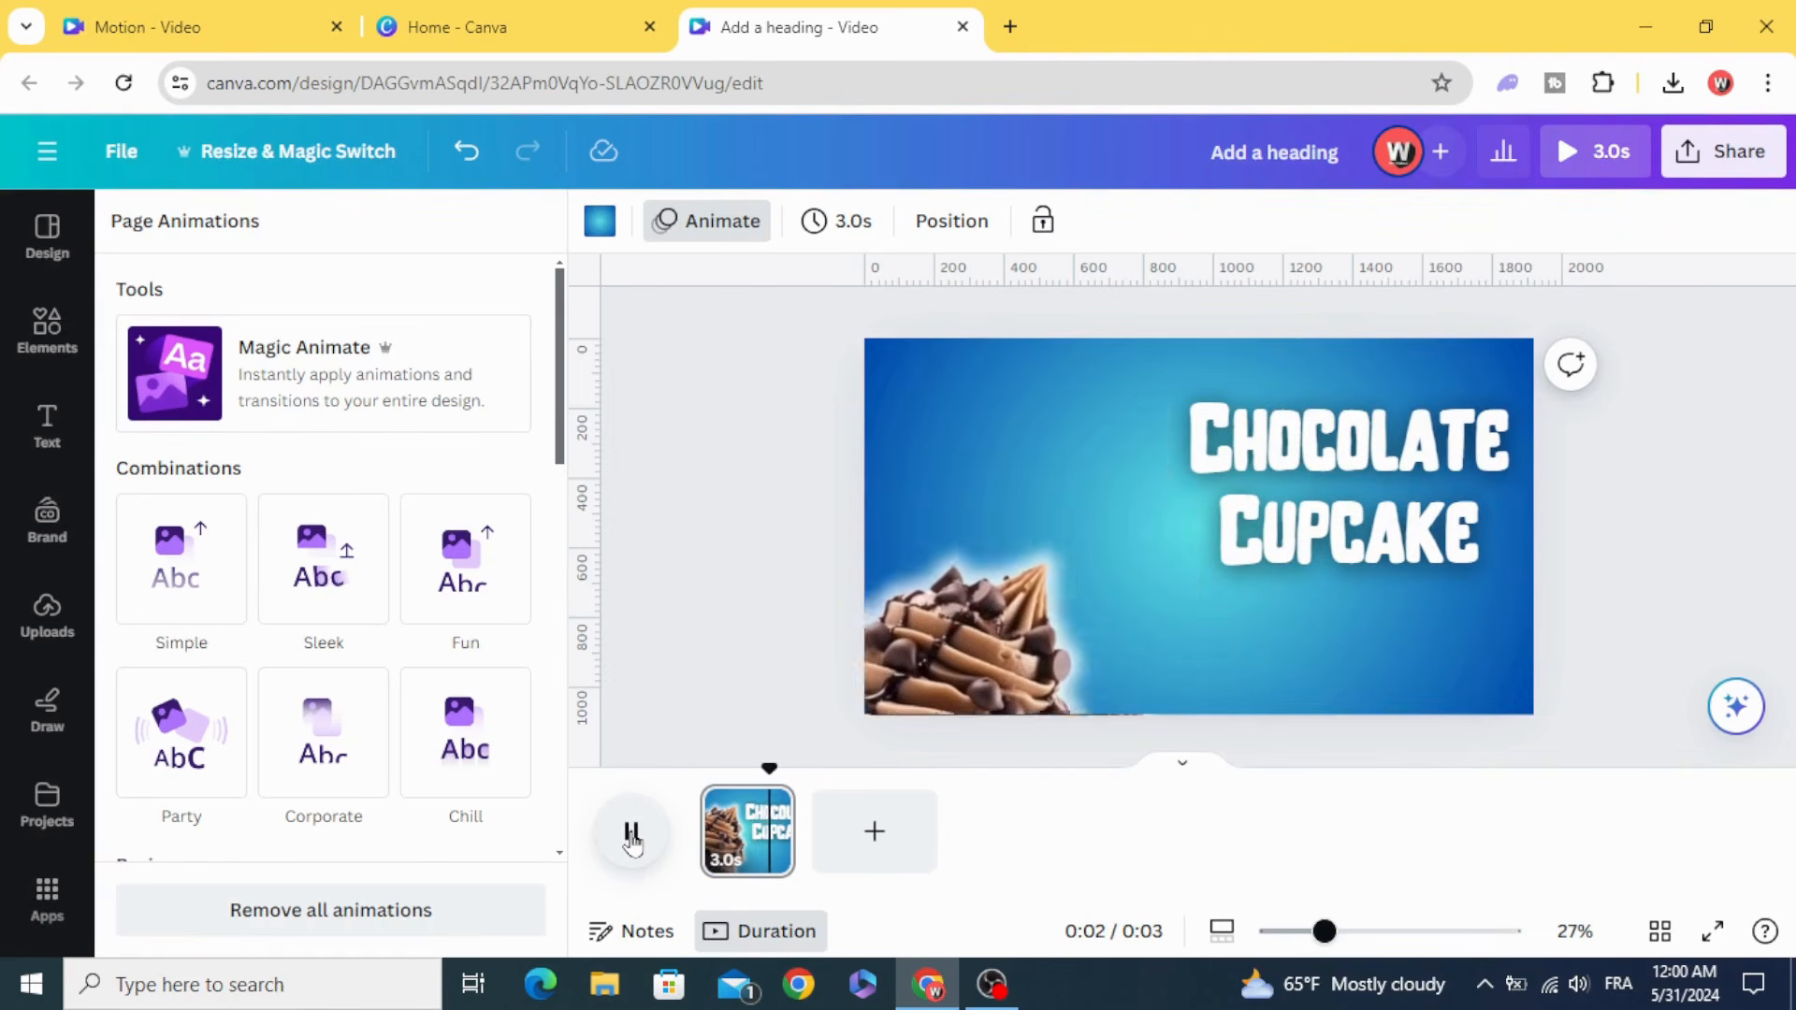
- Search the elements for "splash" and limit the results to animated graphics
{"action": "left_click", "coordinate": [58, 318]}
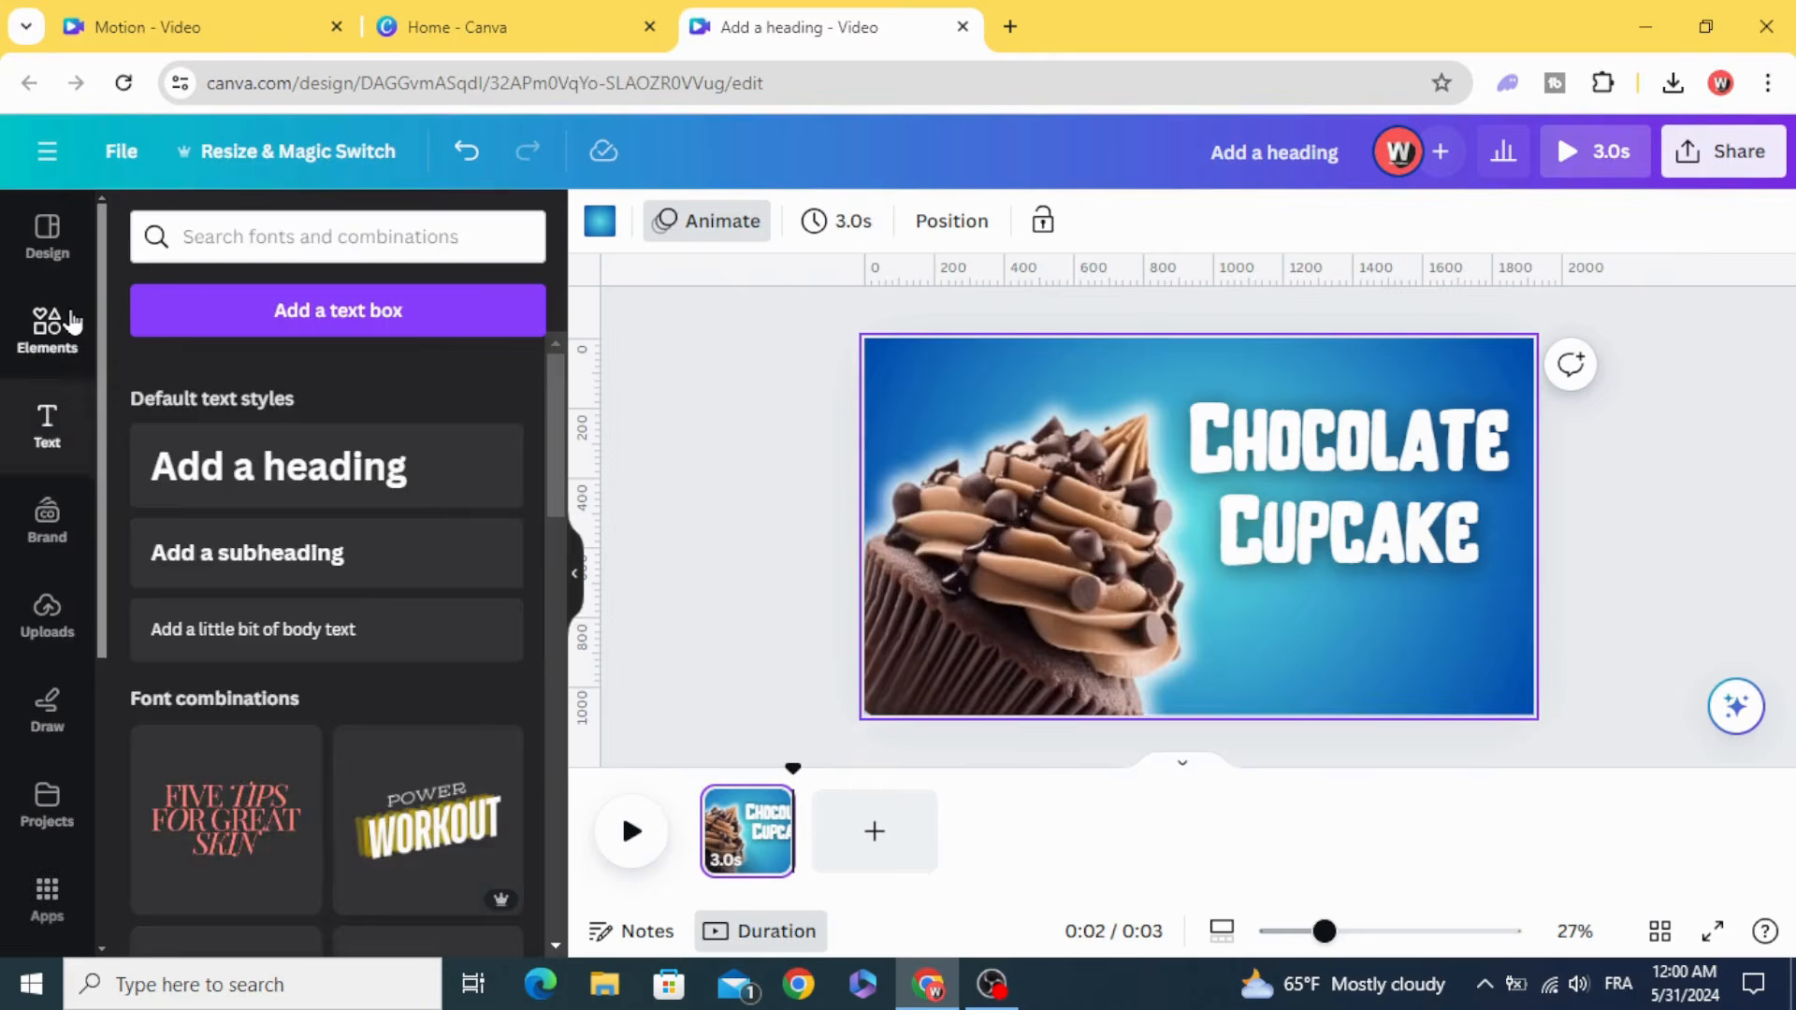
{"action": "left_click", "coordinate": [49, 322]}
{"action": "left_click", "coordinate": [238, 236]}
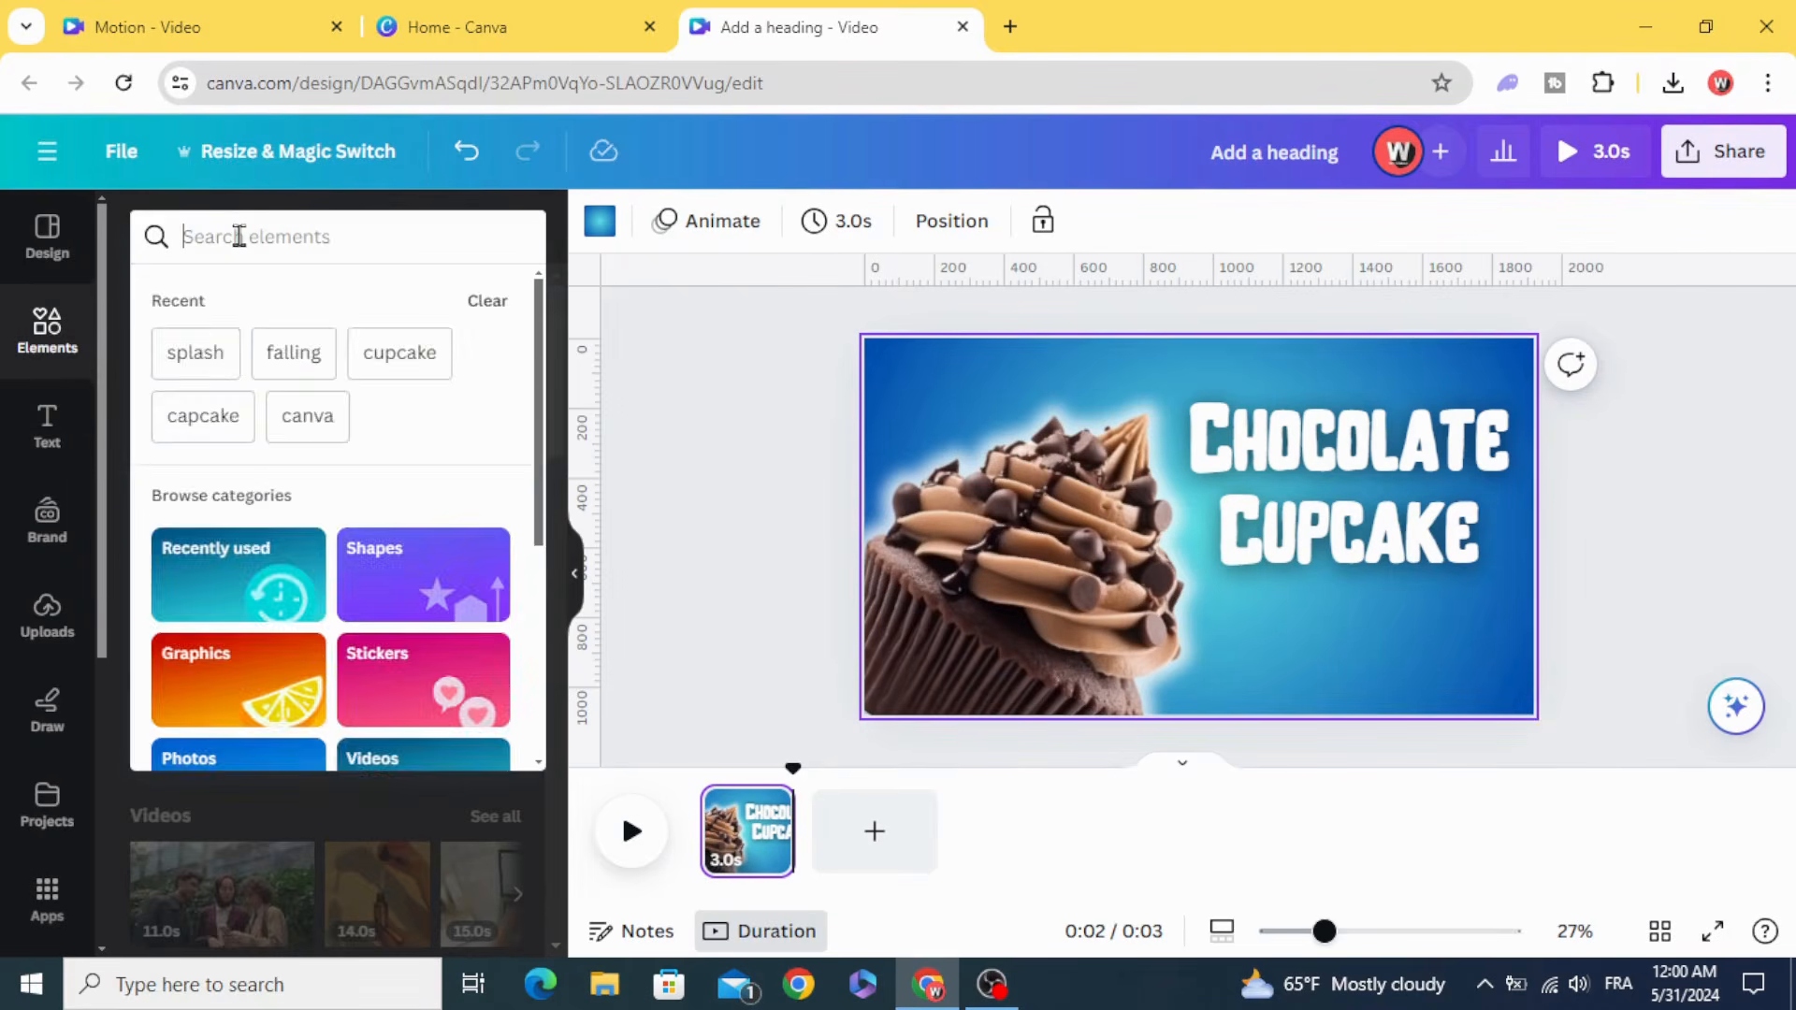
{"action": "type", "text": "splas"}
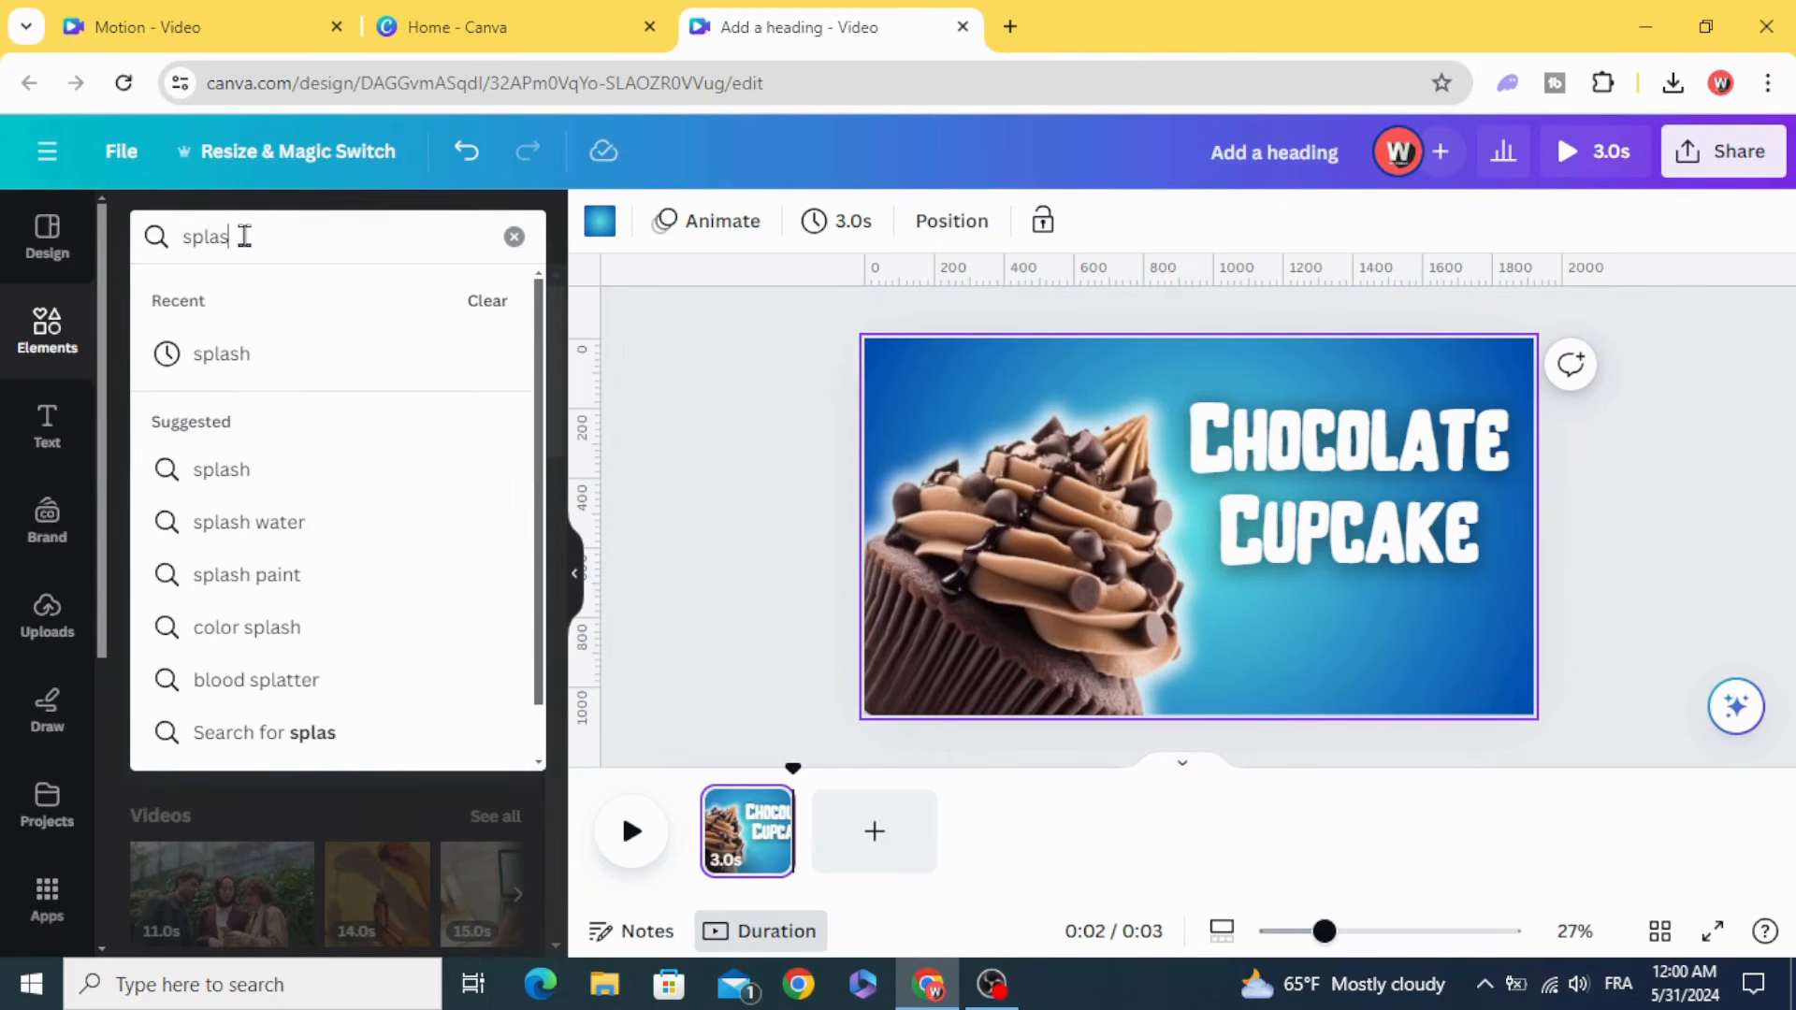
{"action": "type", "text": "h"}
{"action": "key", "text": "Return"}
{"action": "left_click", "coordinate": [228, 301]}
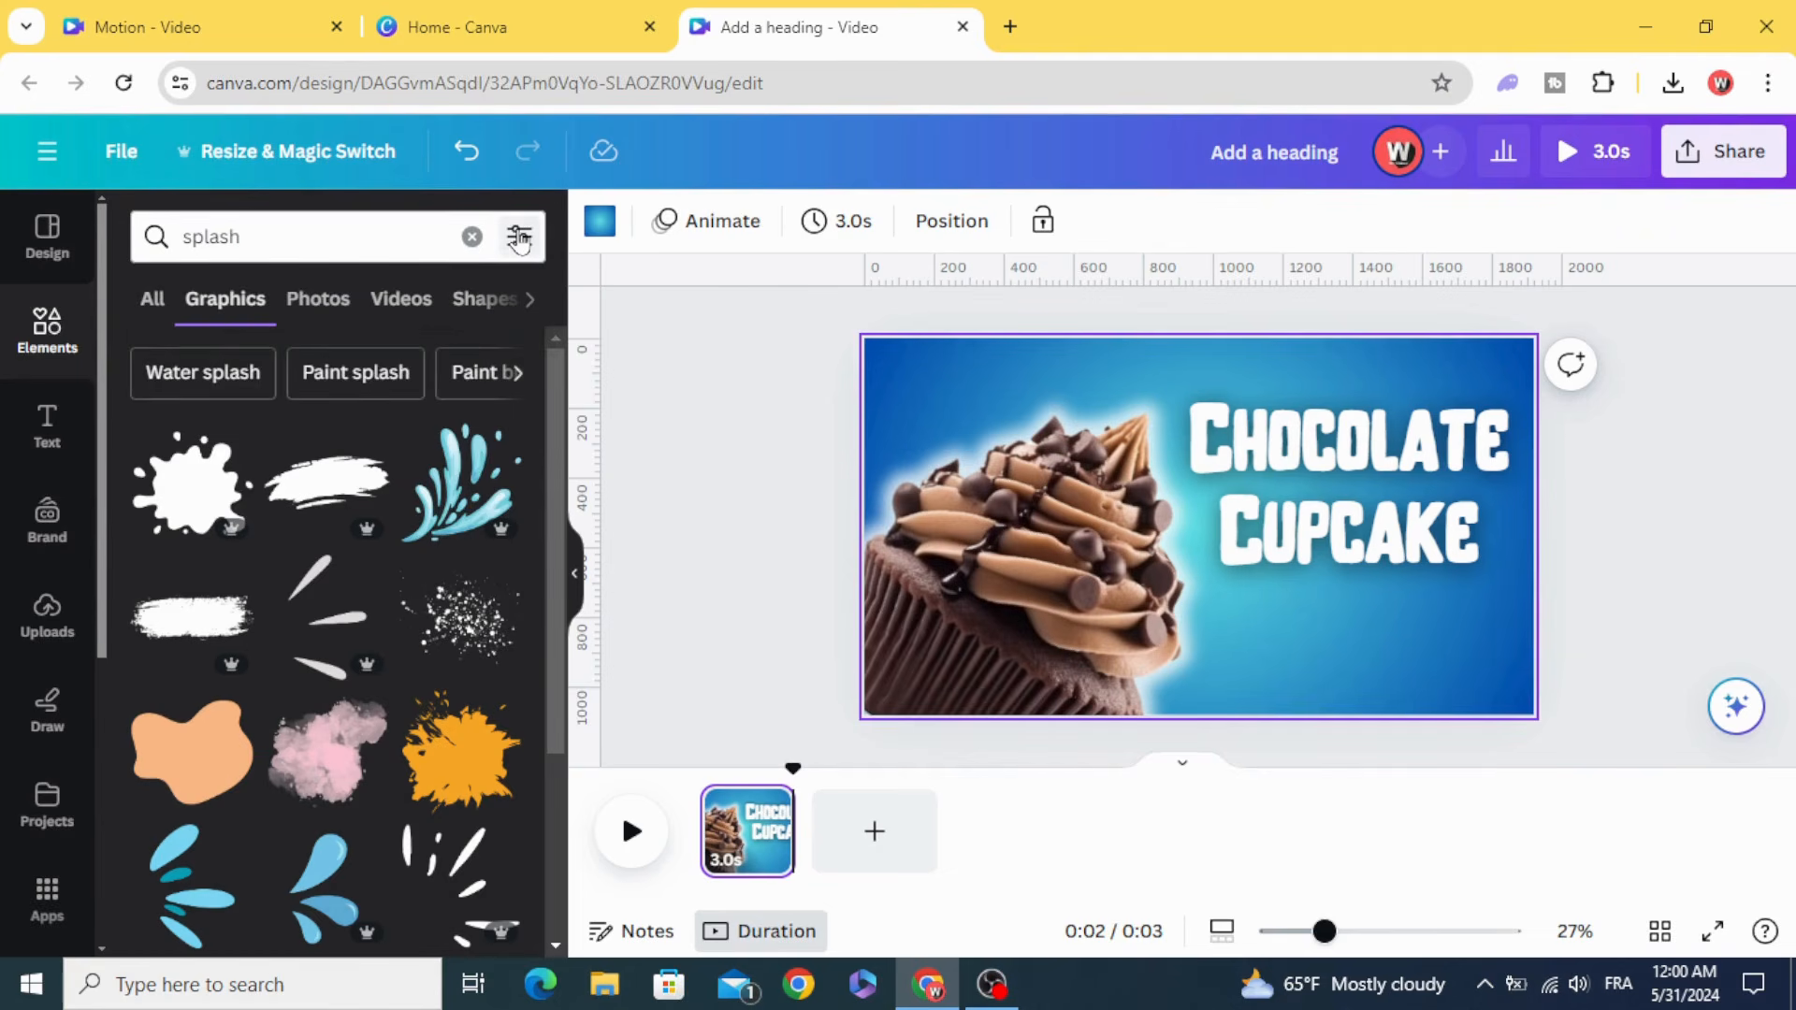
{"action": "left_click", "coordinate": [516, 243]}
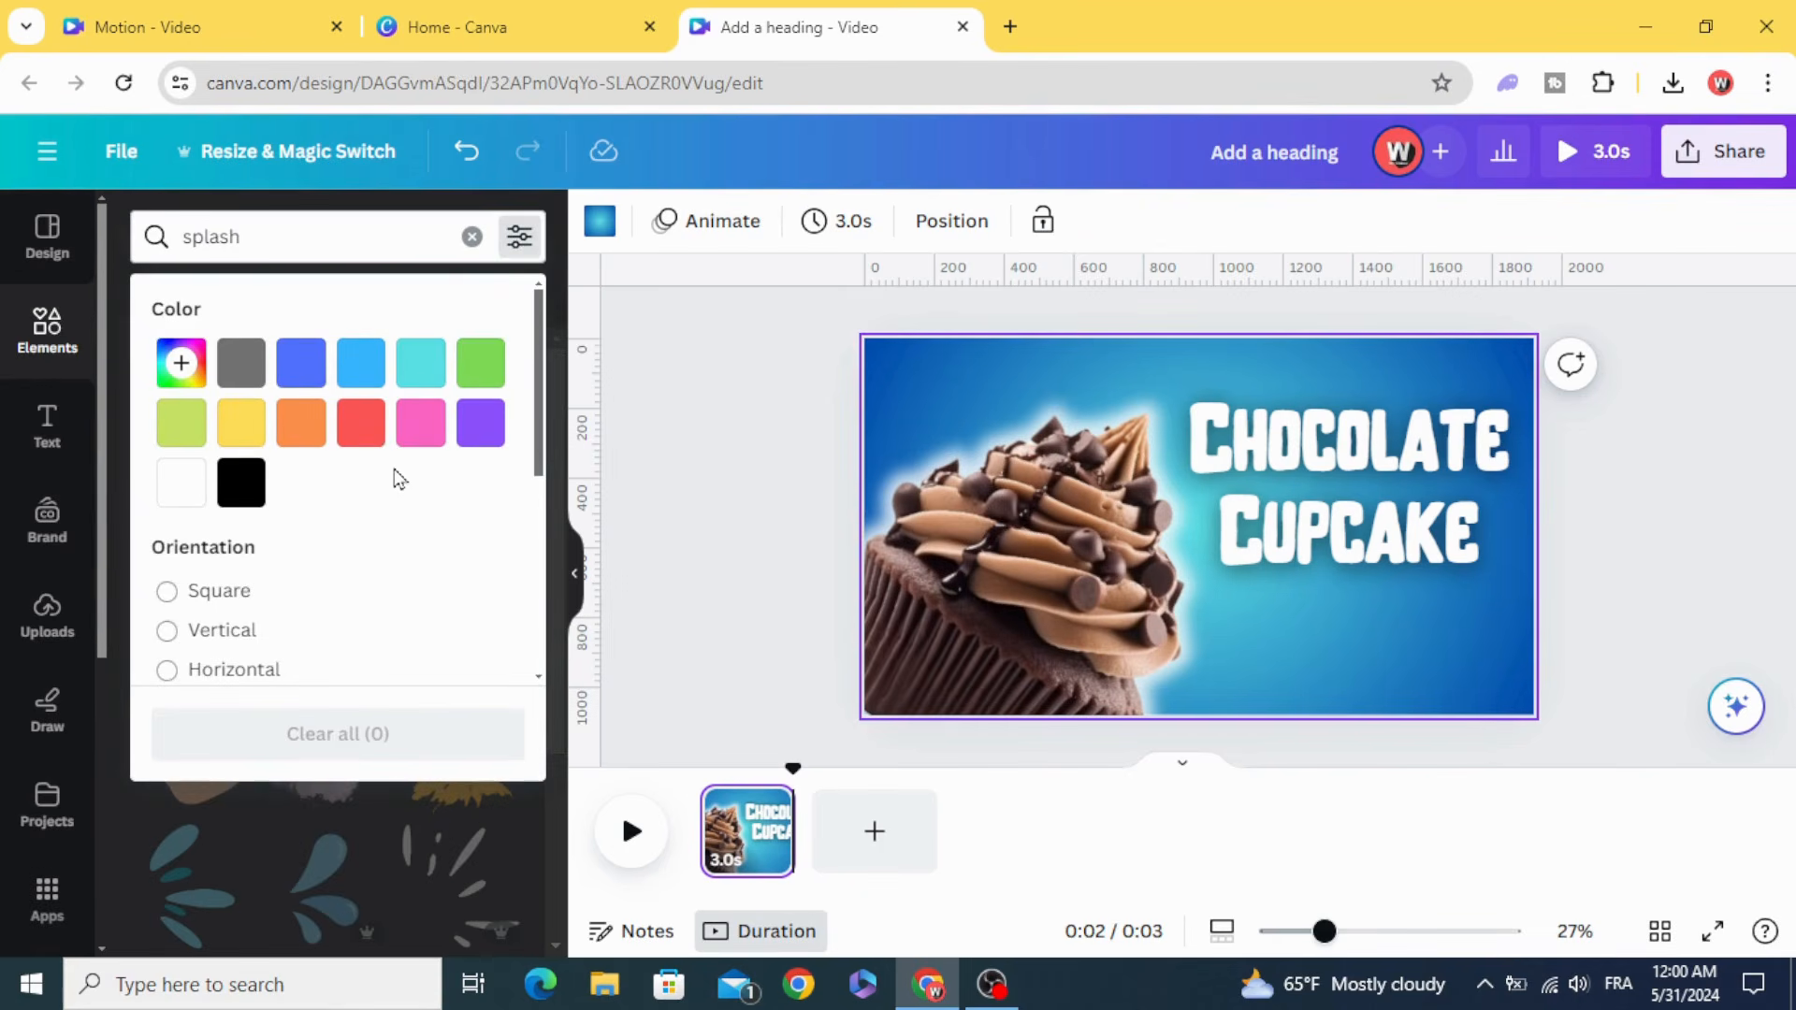
{"action": "scroll", "coordinate": [398, 482], "scroll_direction": "down", "scroll_amount": 3}
{"action": "left_click", "coordinate": [167, 552]}
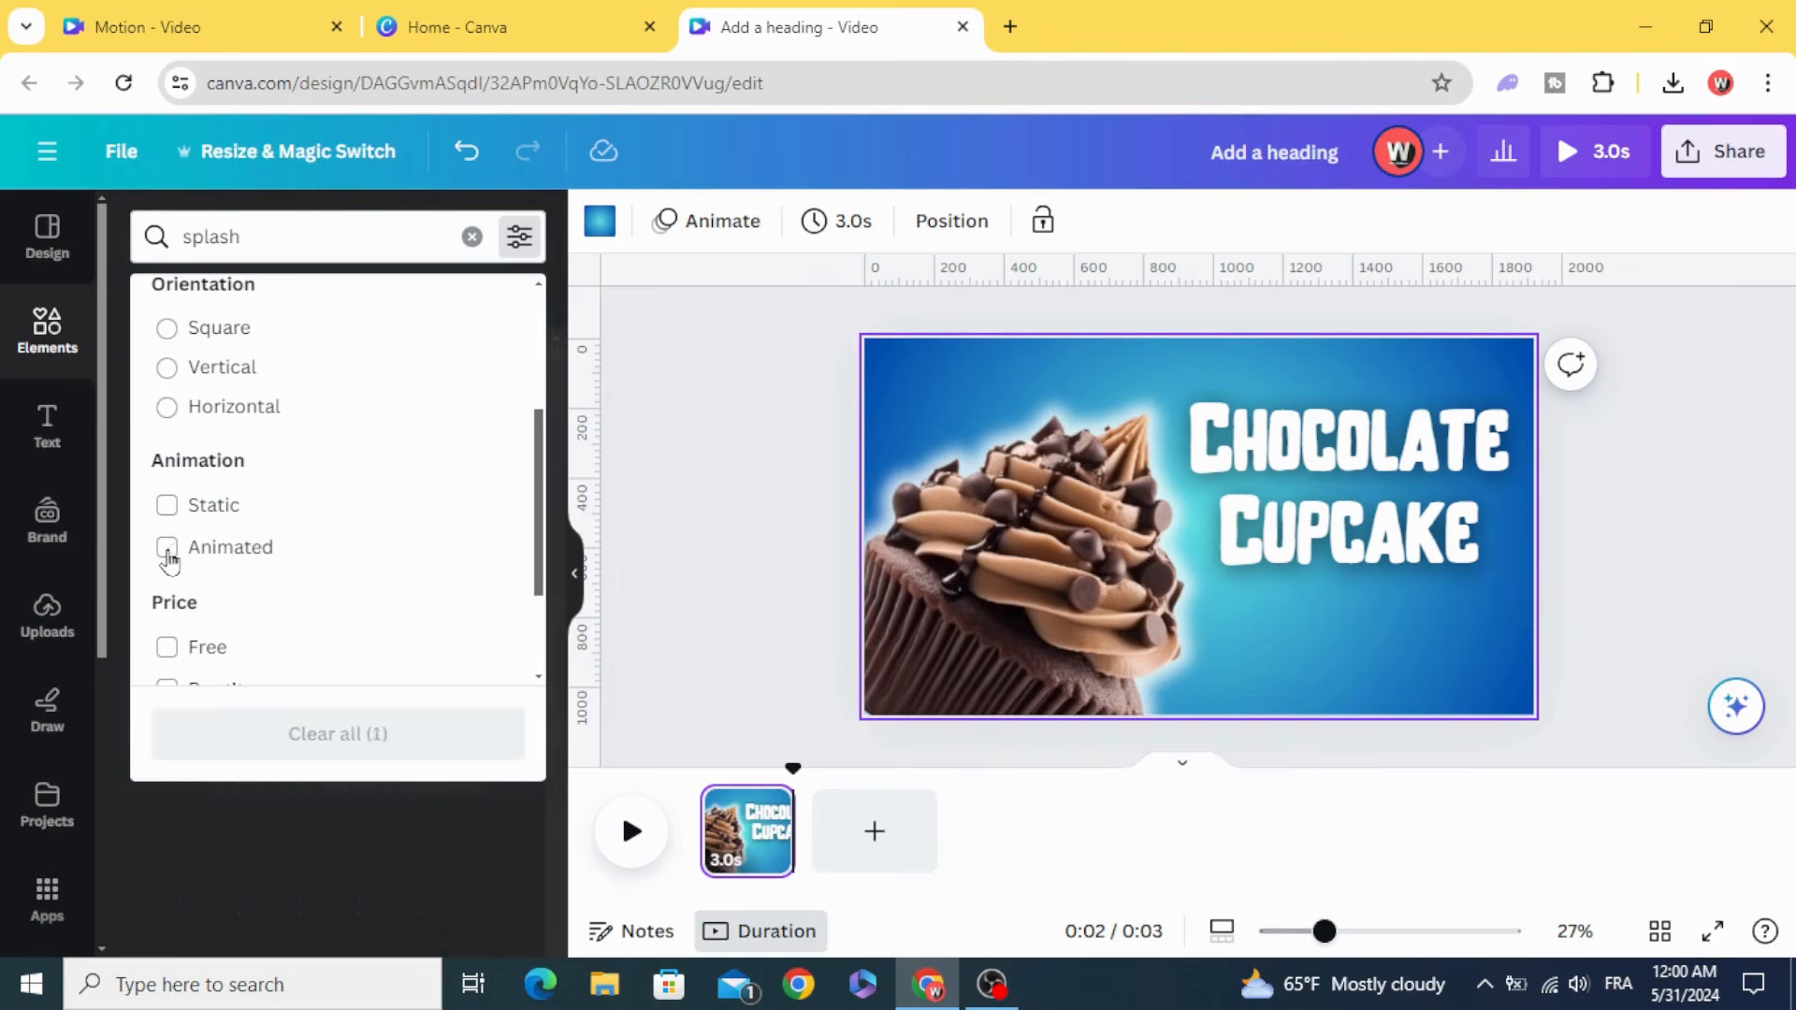
{"action": "left_click", "coordinate": [646, 389]}
- Add the pink radiating splash graphic to the page, enlarge it and centre it around the cupcake's tip
{"action": "scroll", "coordinate": [309, 524], "scroll_direction": "down", "scroll_amount": 5}
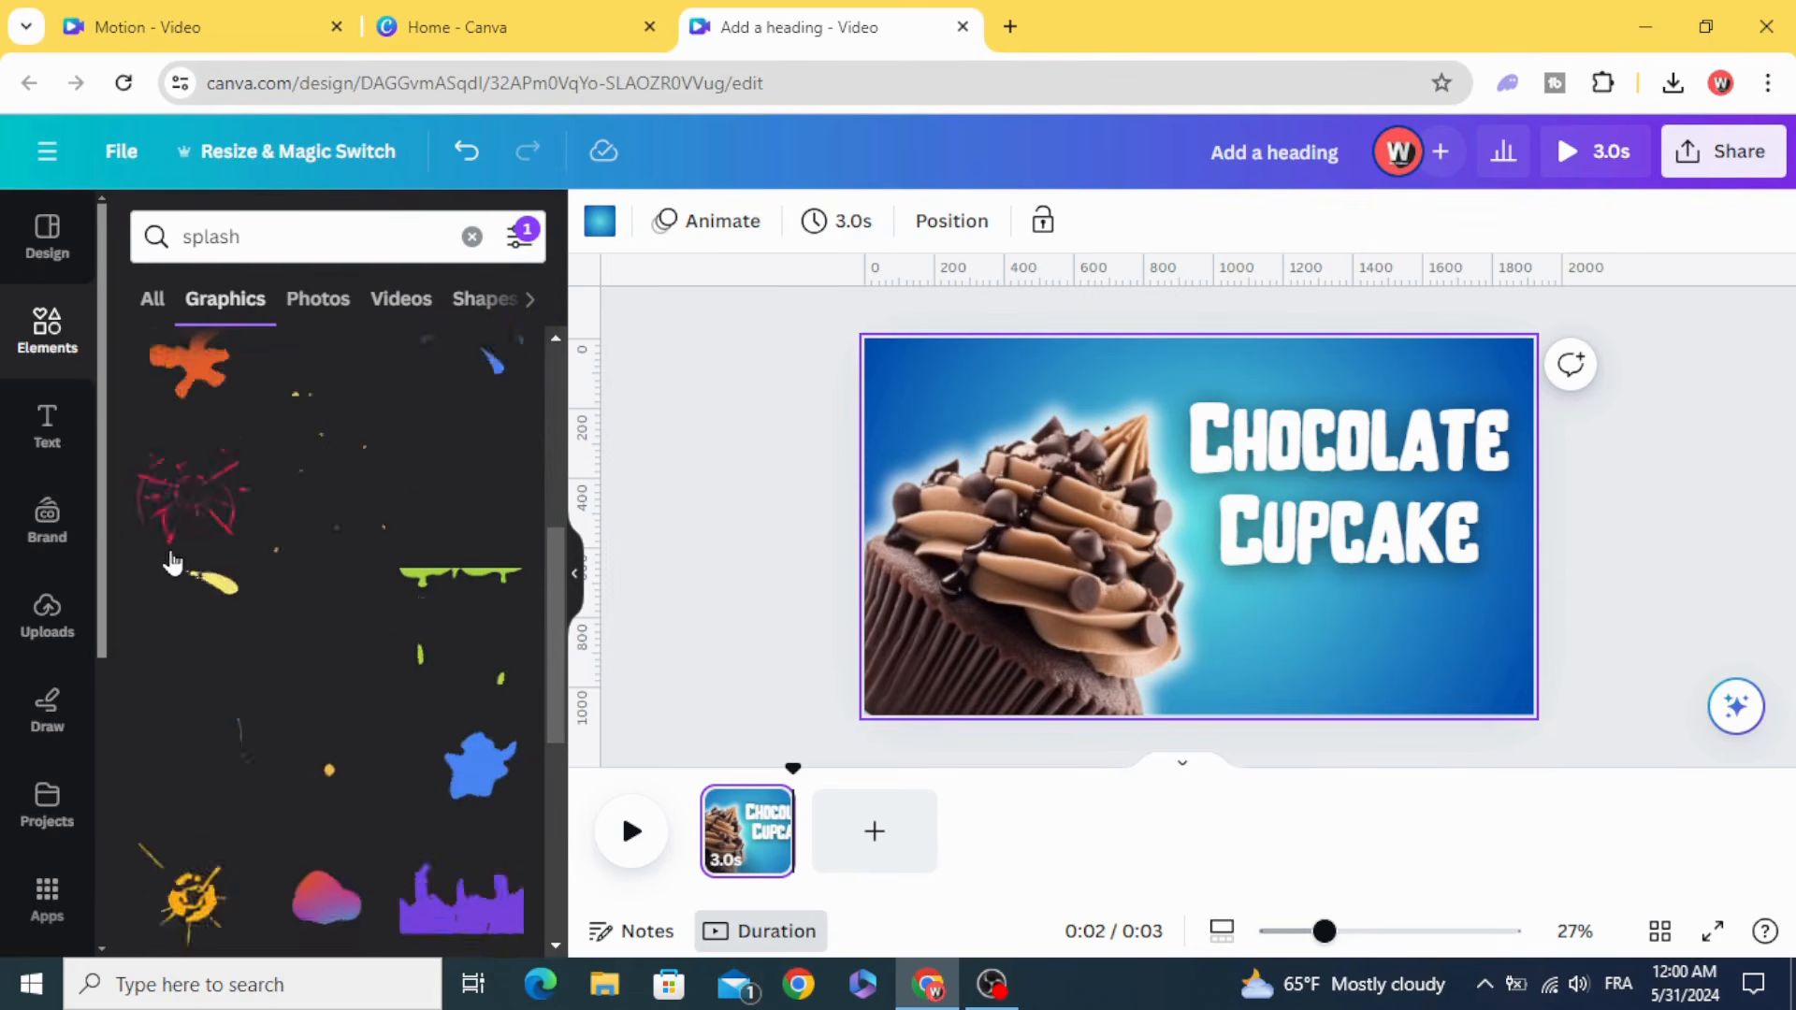
{"action": "left_click", "coordinate": [185, 505]}
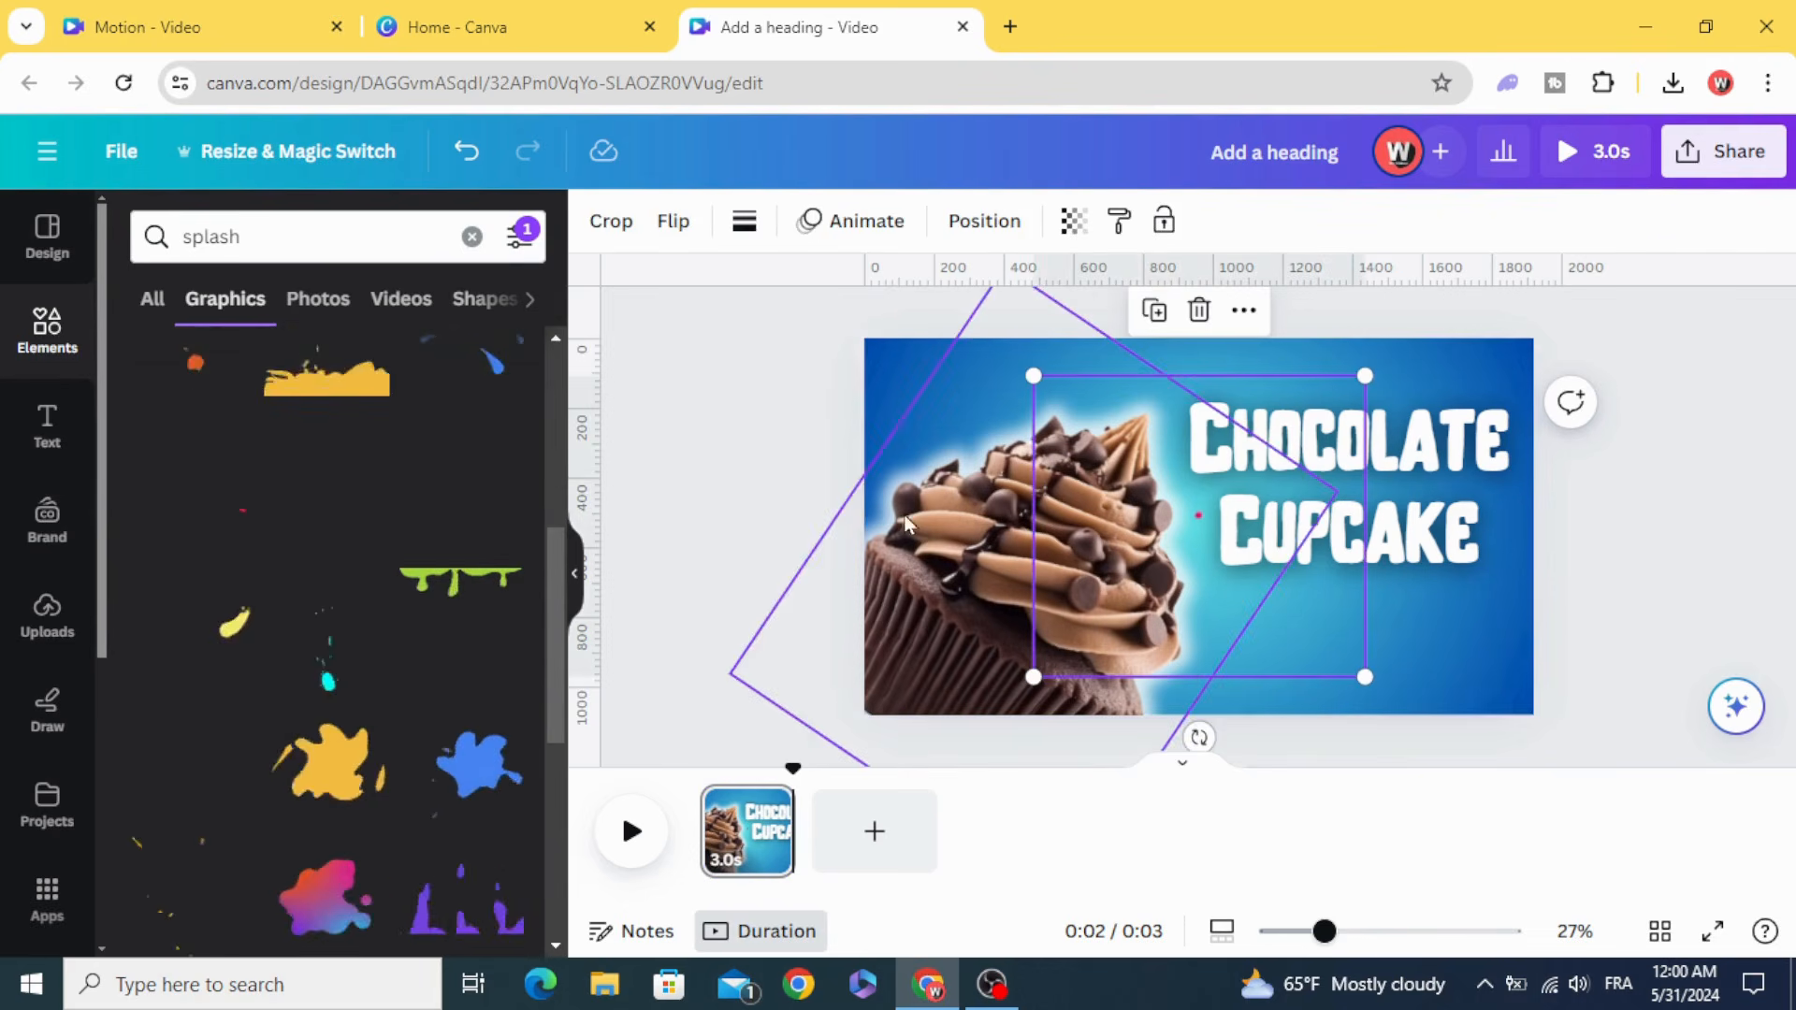
{"action": "left_click_drag", "start_coordinate": [1132, 561], "coordinate": [1066, 478]}
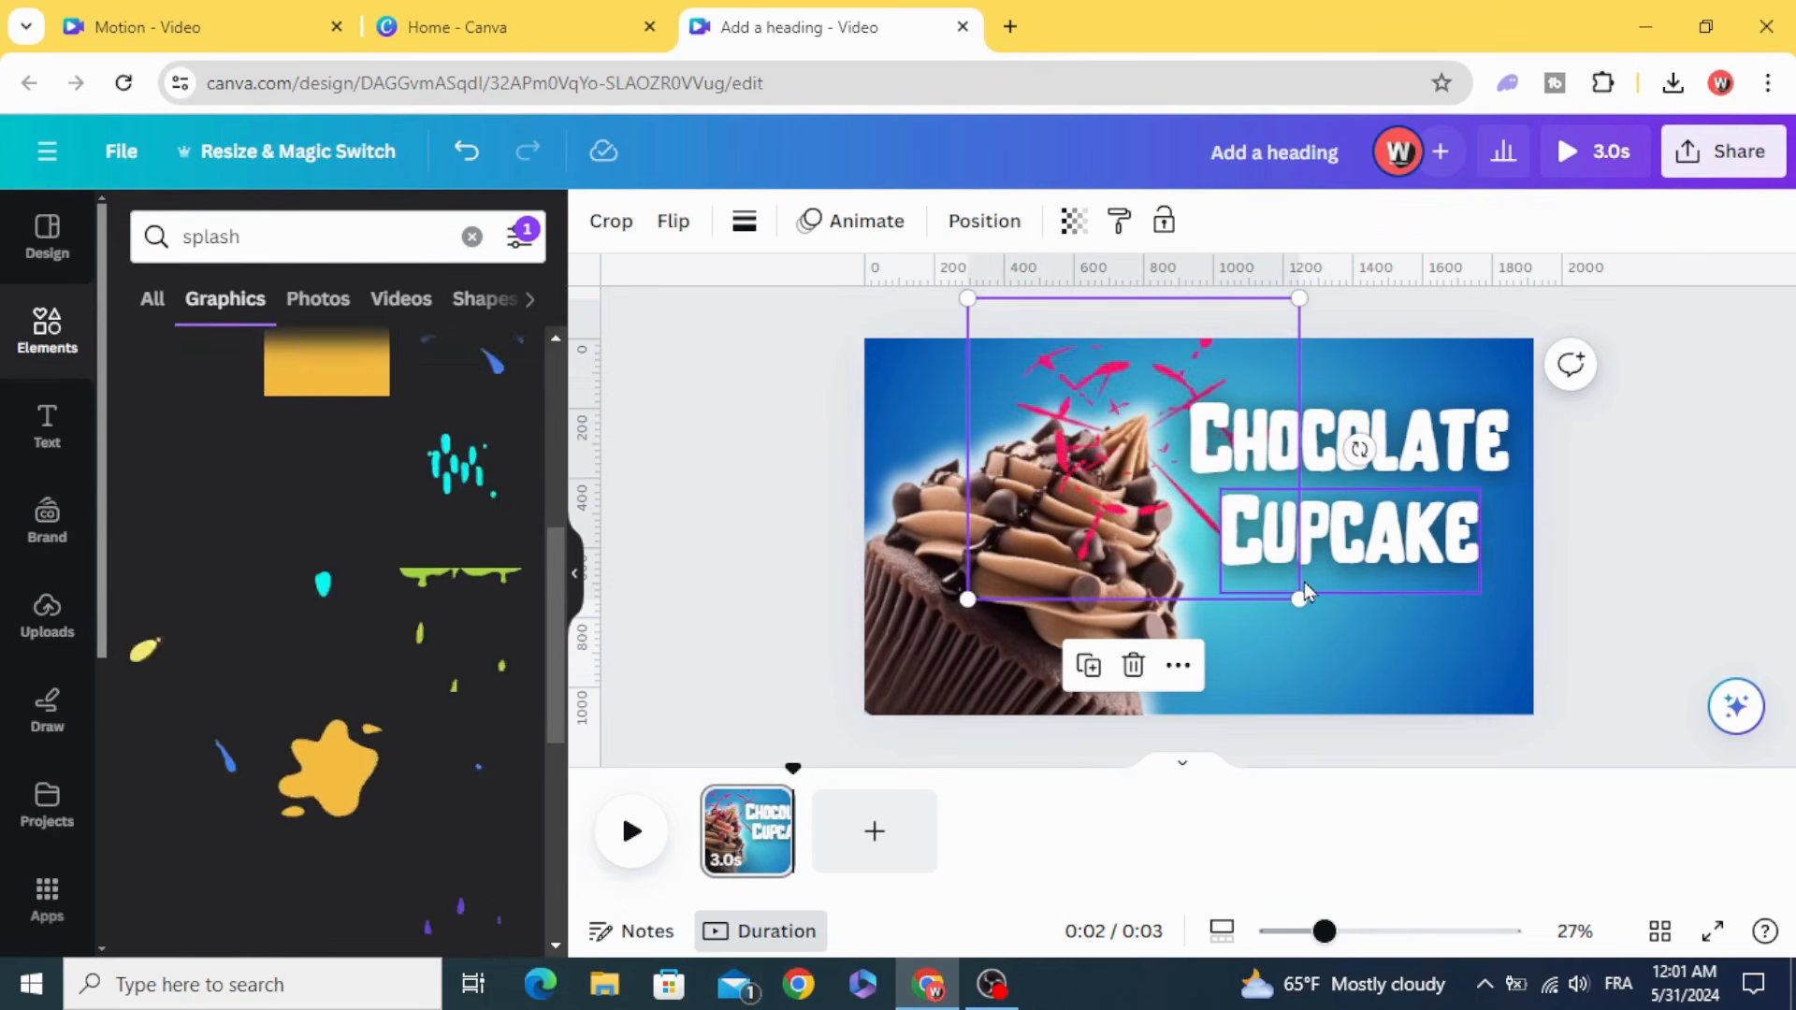
{"action": "left_click_drag", "start_coordinate": [1298, 598], "coordinate": [1410, 698]}
{"action": "left_click_drag", "start_coordinate": [1112, 599], "coordinate": [1072, 522]}
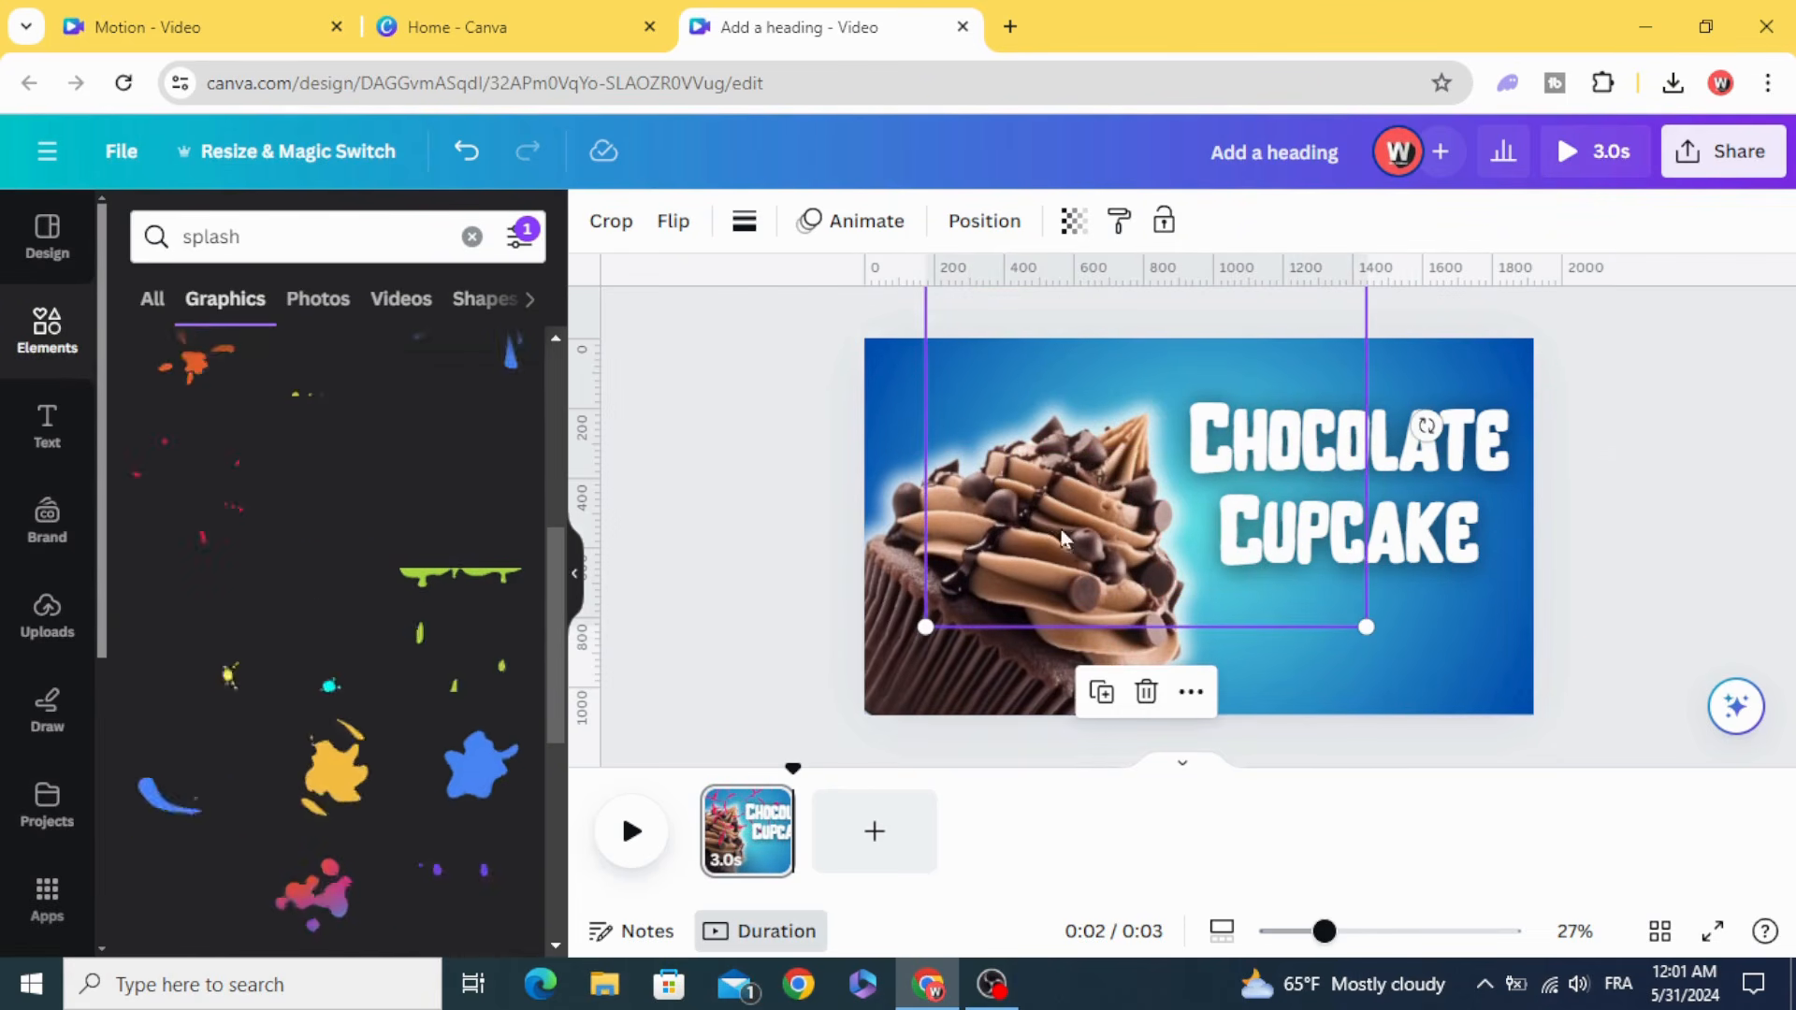
- Reorder the layers so the splash sits directly behind the cupcake and both title texts lie beneath the splash
{"action": "right_click", "coordinate": [1123, 420]}
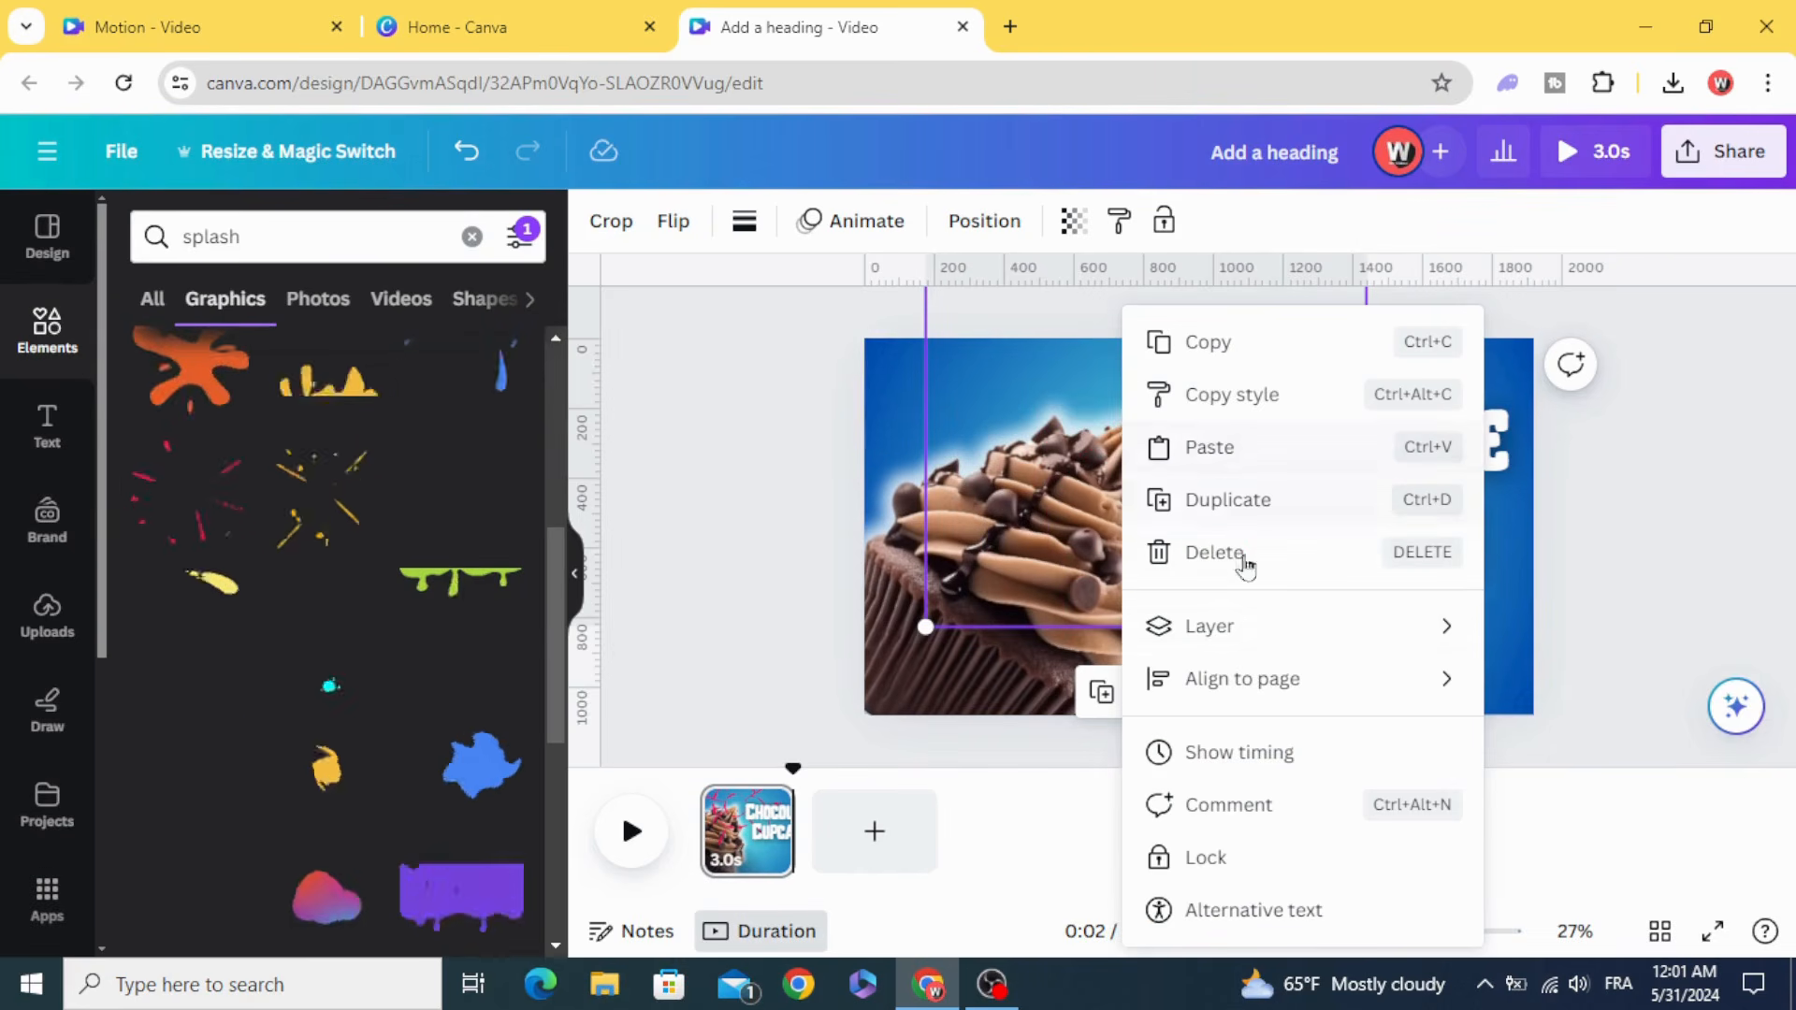
{"action": "mouse_move", "coordinate": [1294, 633]}
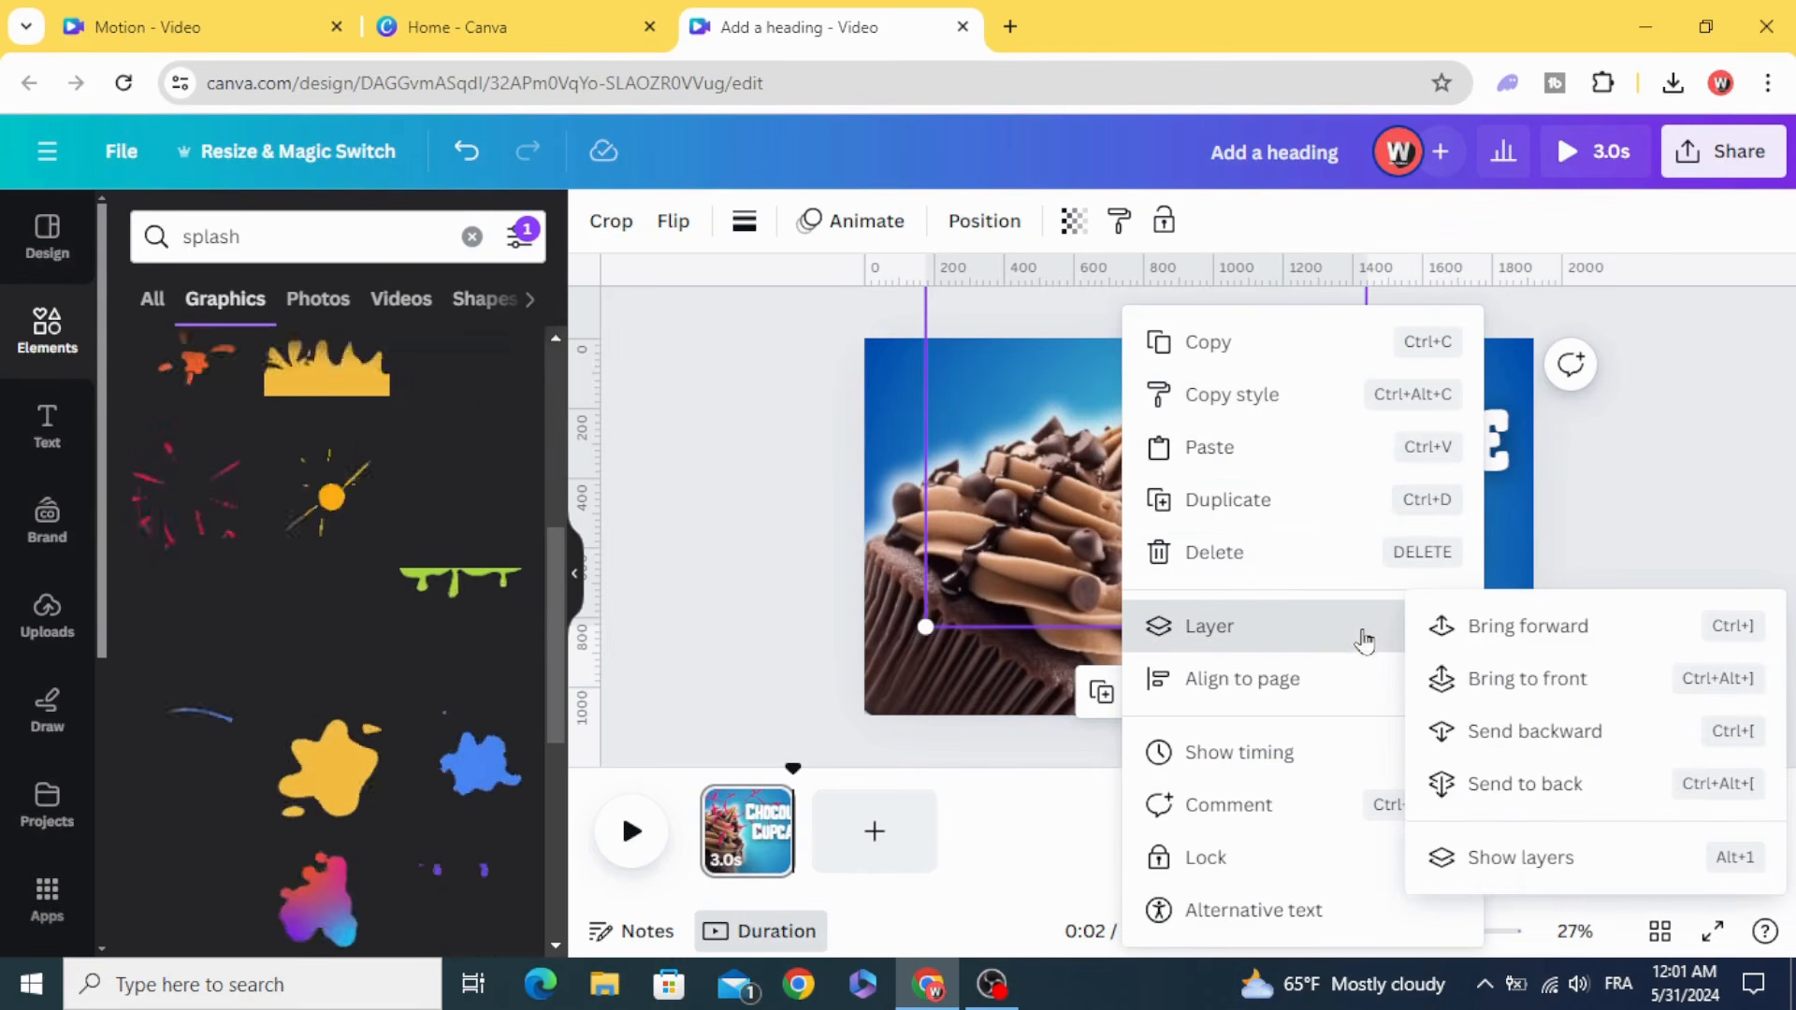
{"action": "left_click", "coordinate": [1540, 857]}
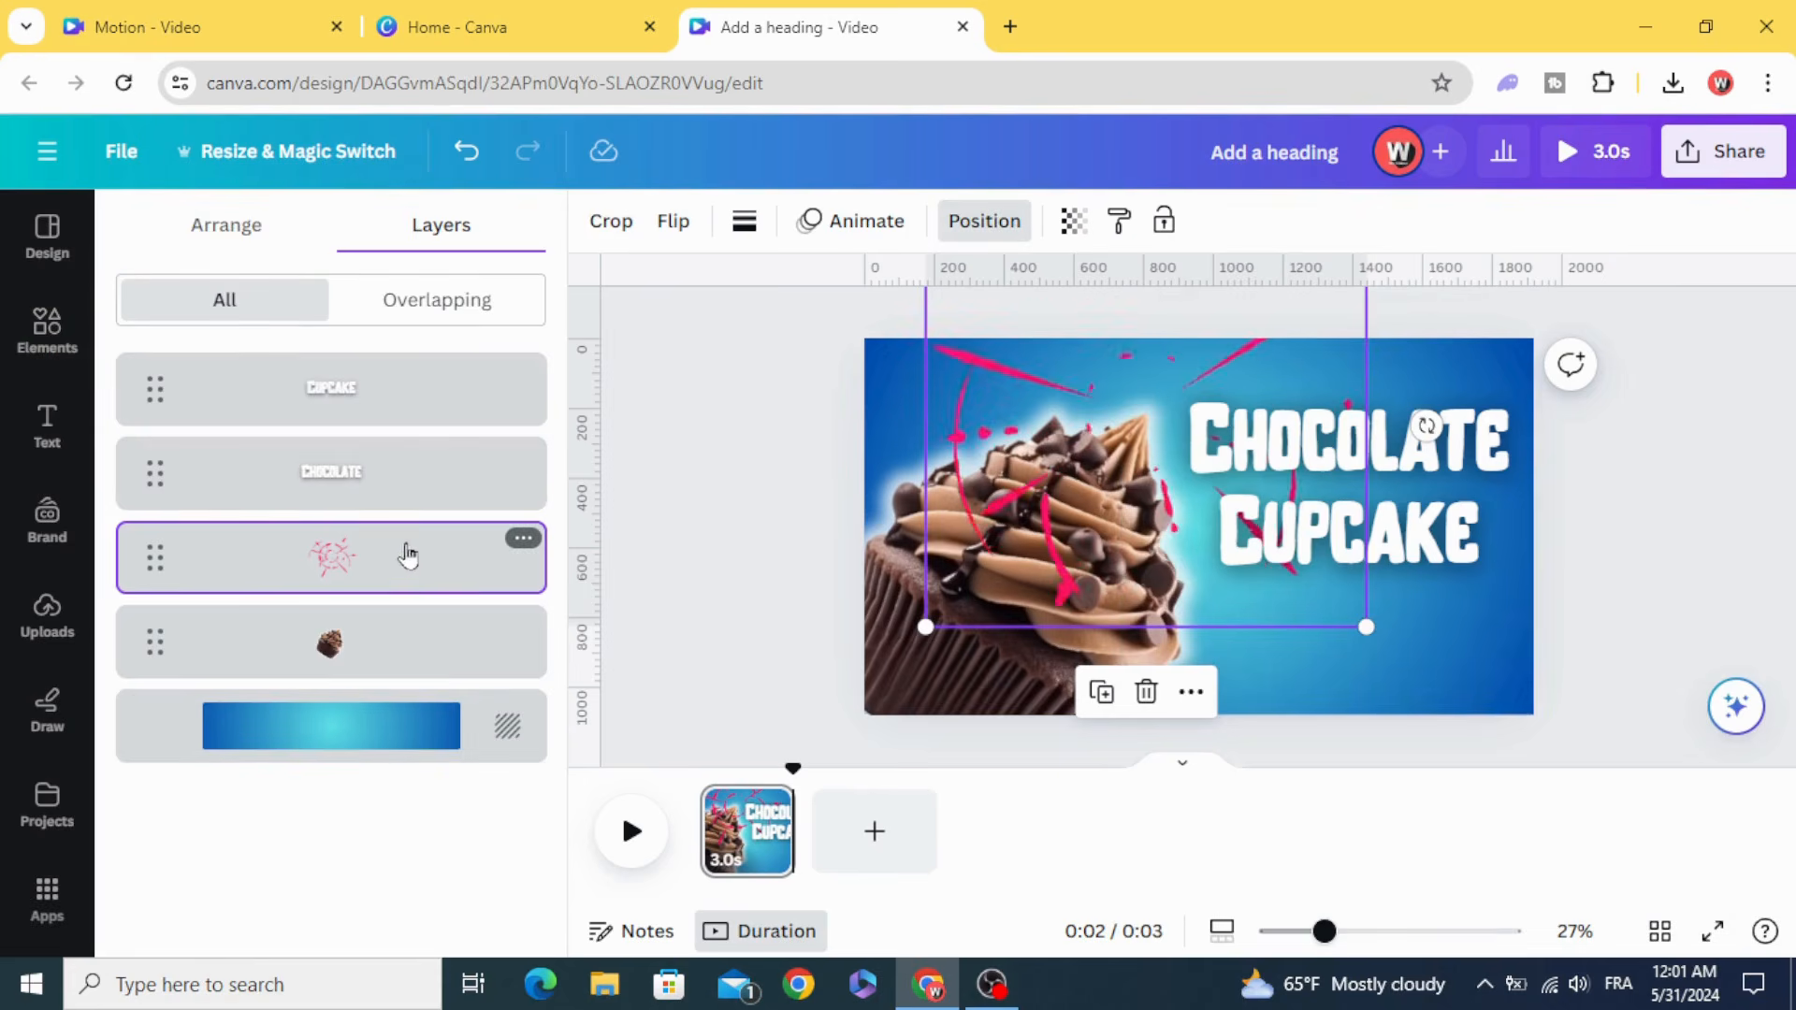
{"action": "left_click_drag", "start_coordinate": [423, 556], "coordinate": [429, 646]}
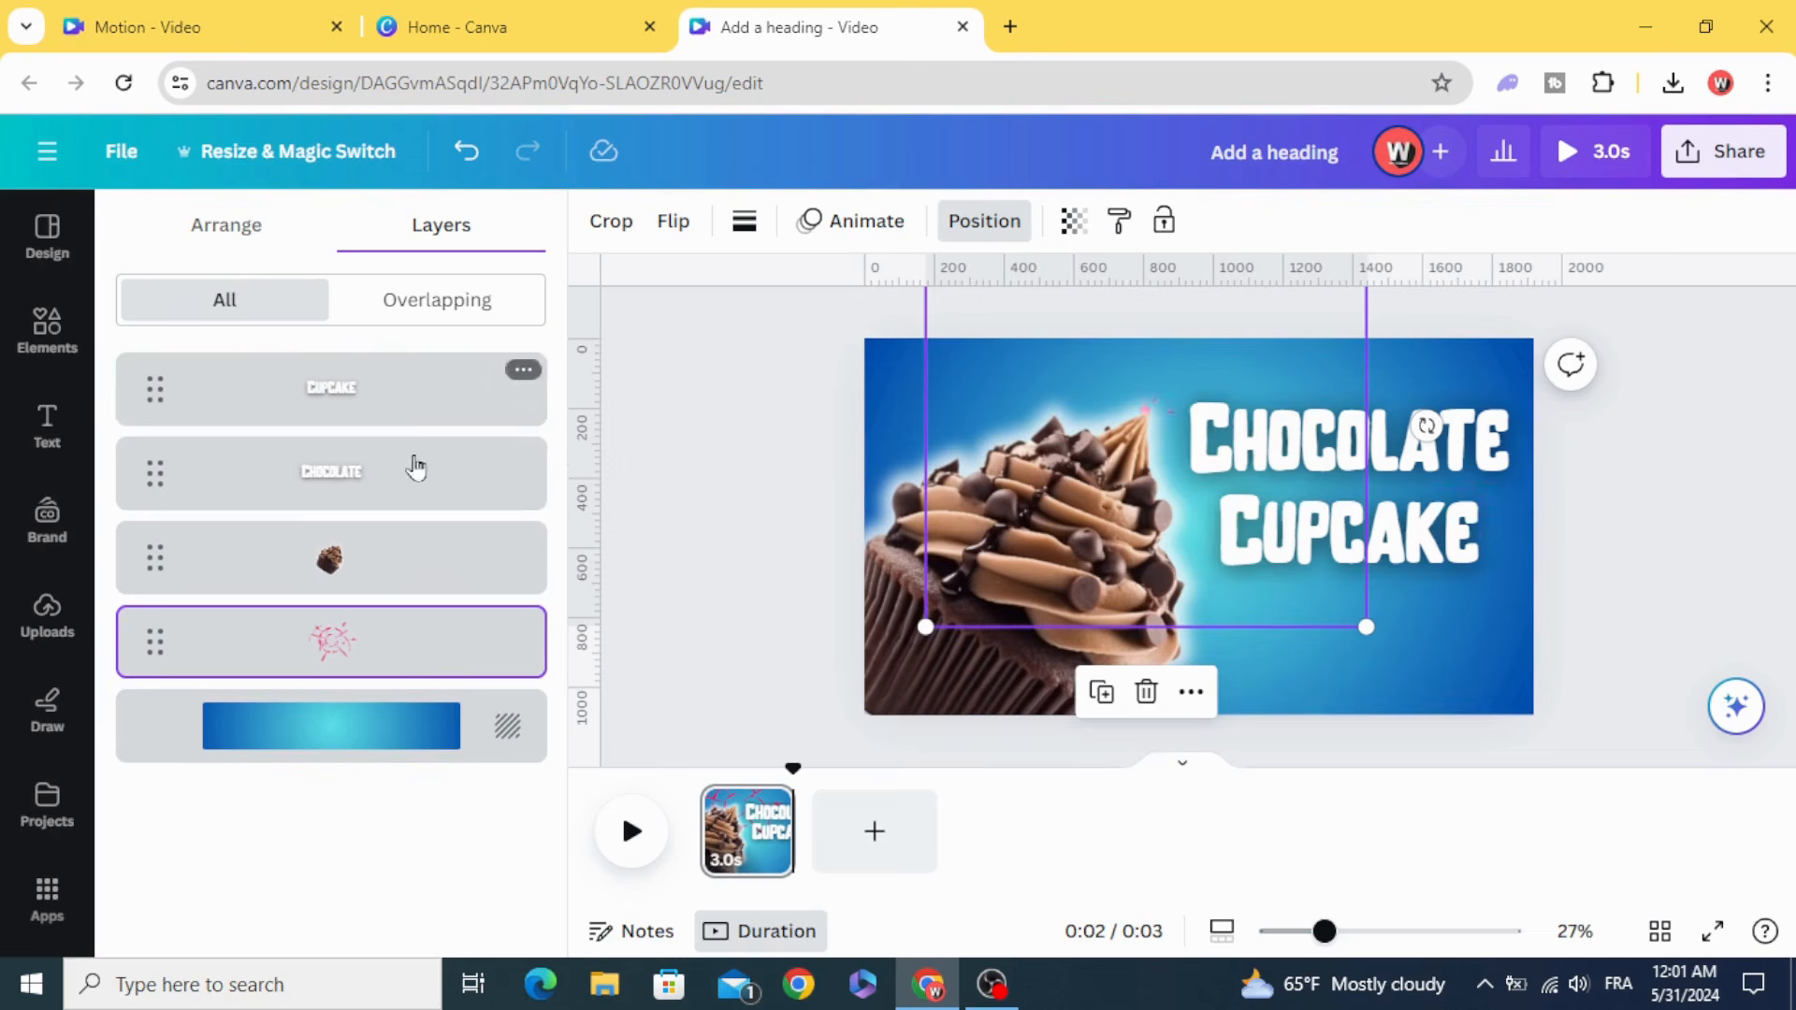
{"action": "left_click_drag", "start_coordinate": [417, 474], "coordinate": [377, 646]}
{"action": "left_click", "coordinate": [431, 397]}
{"action": "left_click_drag", "start_coordinate": [433, 433], "coordinate": [440, 648]}
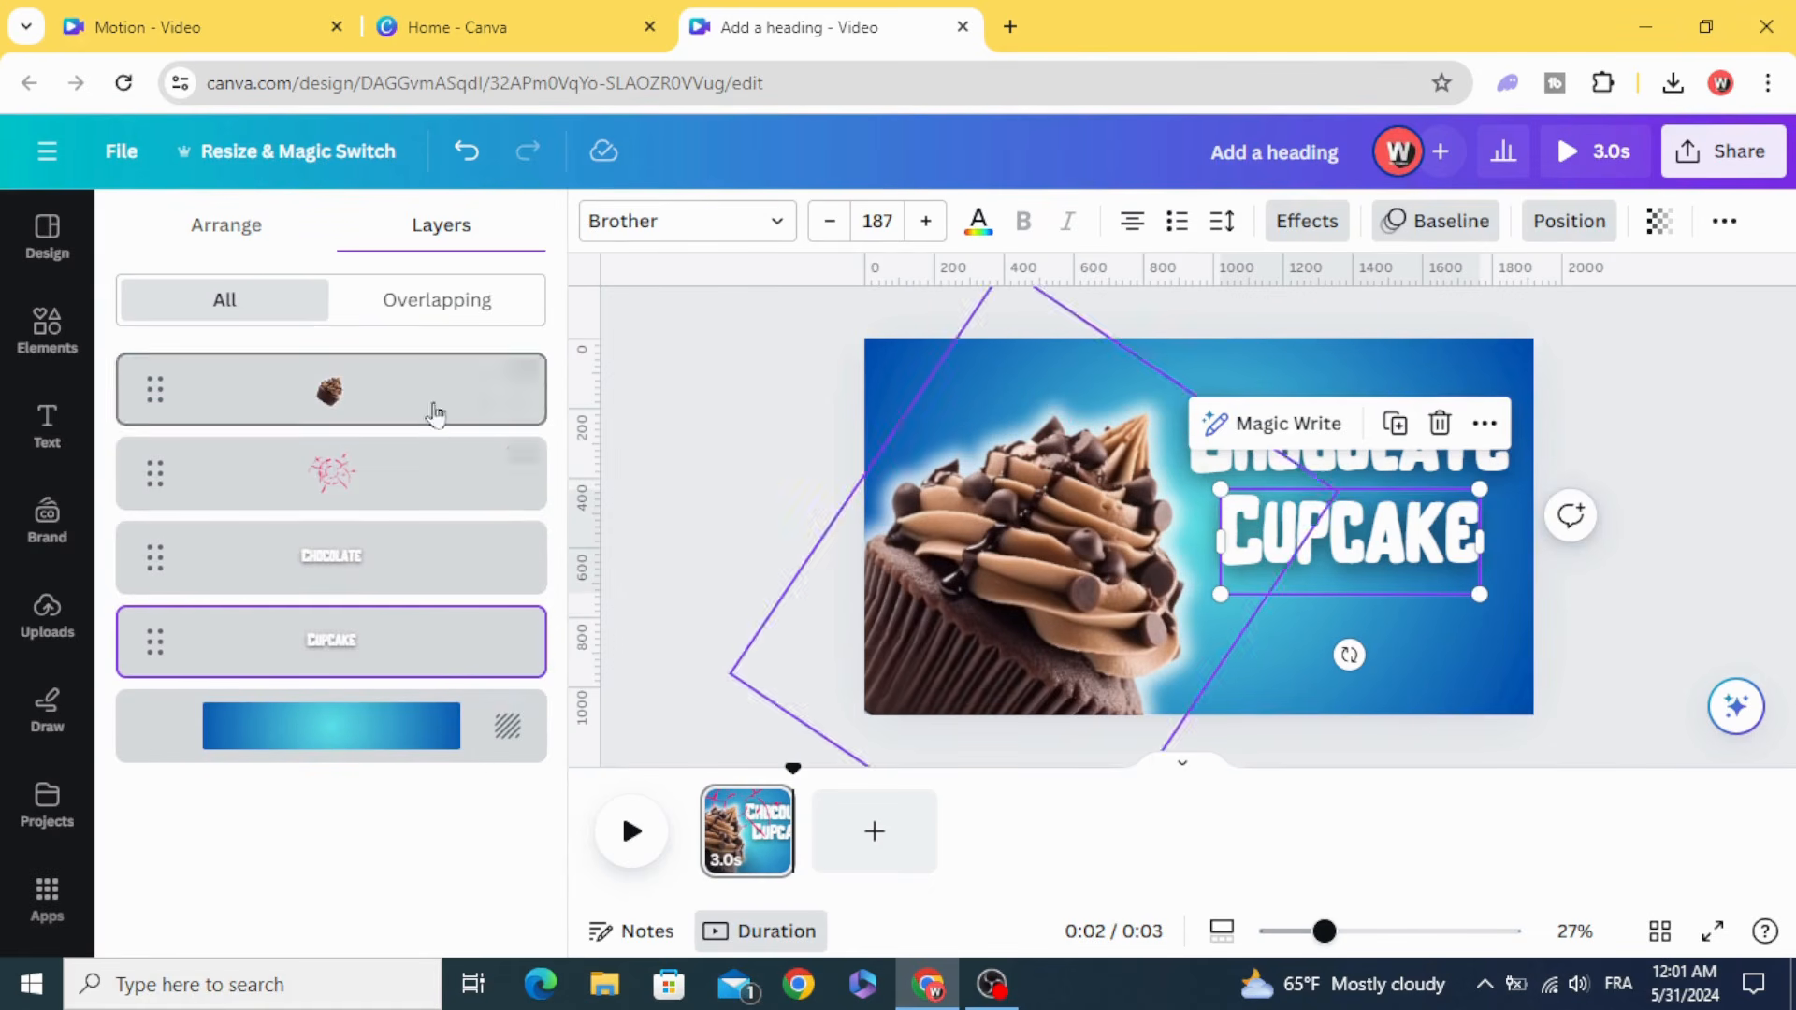
{"action": "left_click", "coordinate": [1569, 221]}
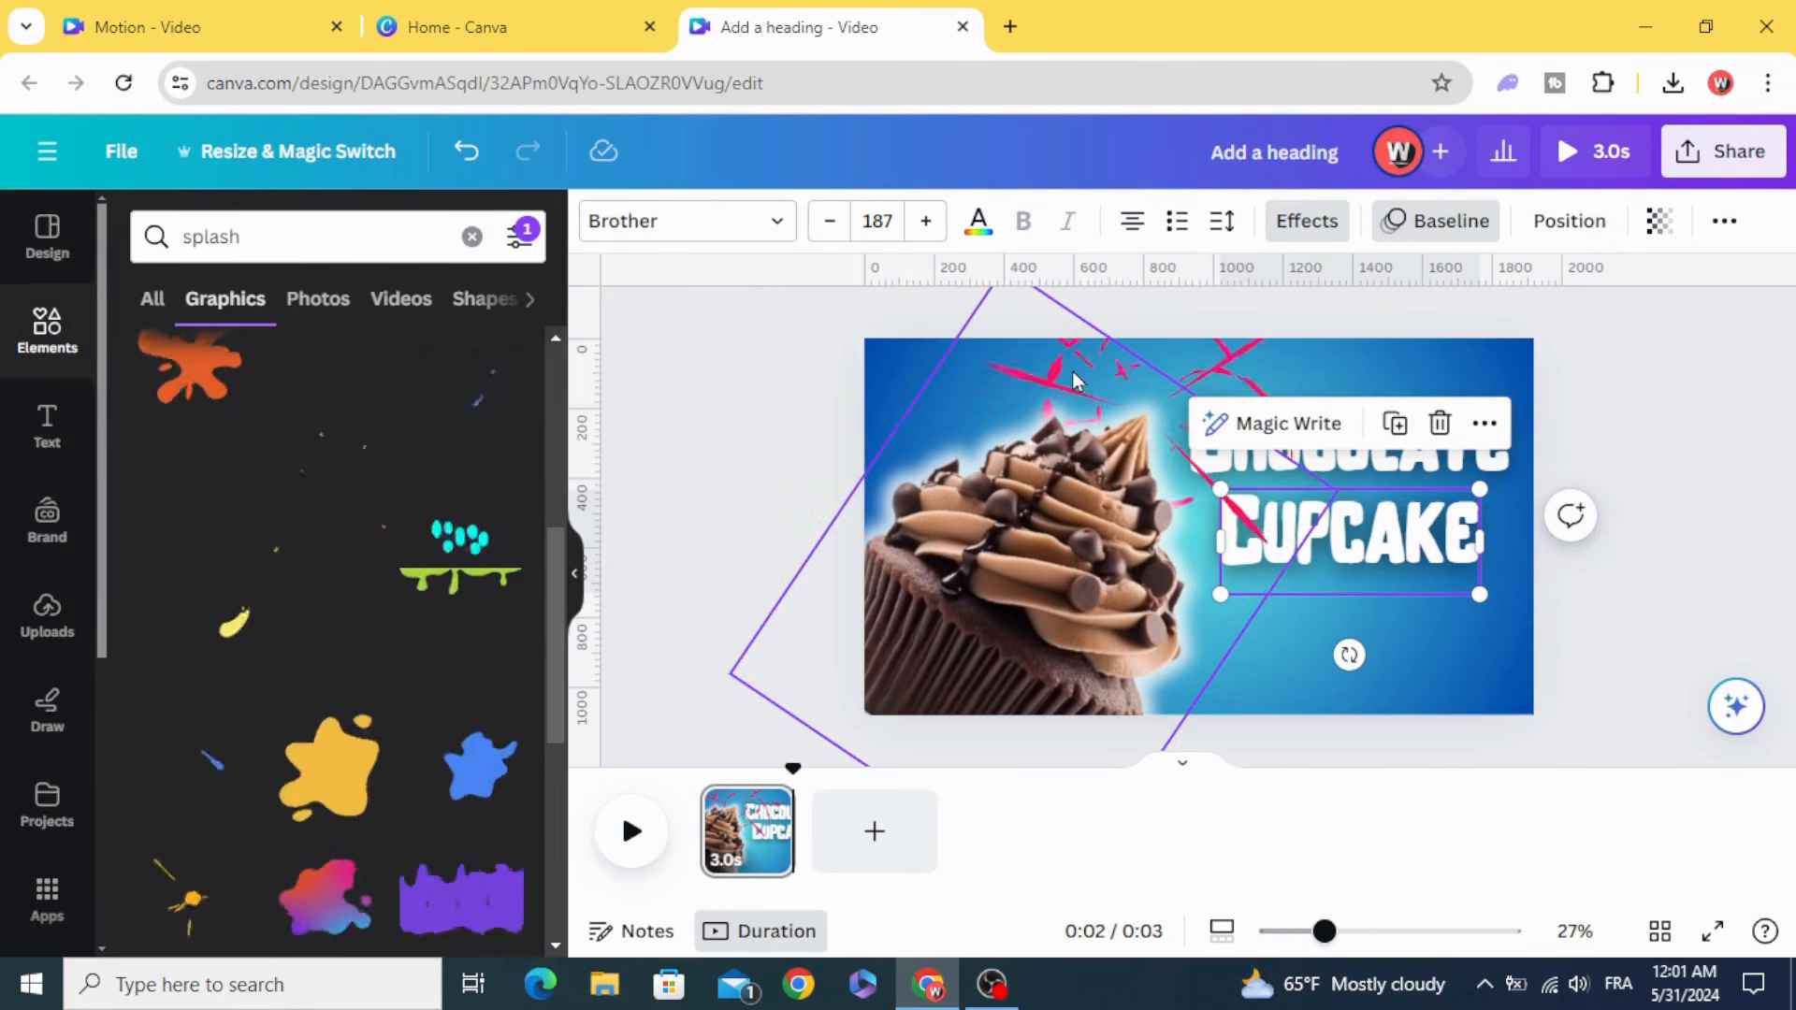
- Show the splash graphic's timing, trim it to a short stretch in the middle of the page, and preview the animation
{"action": "left_click", "coordinate": [1165, 367]}
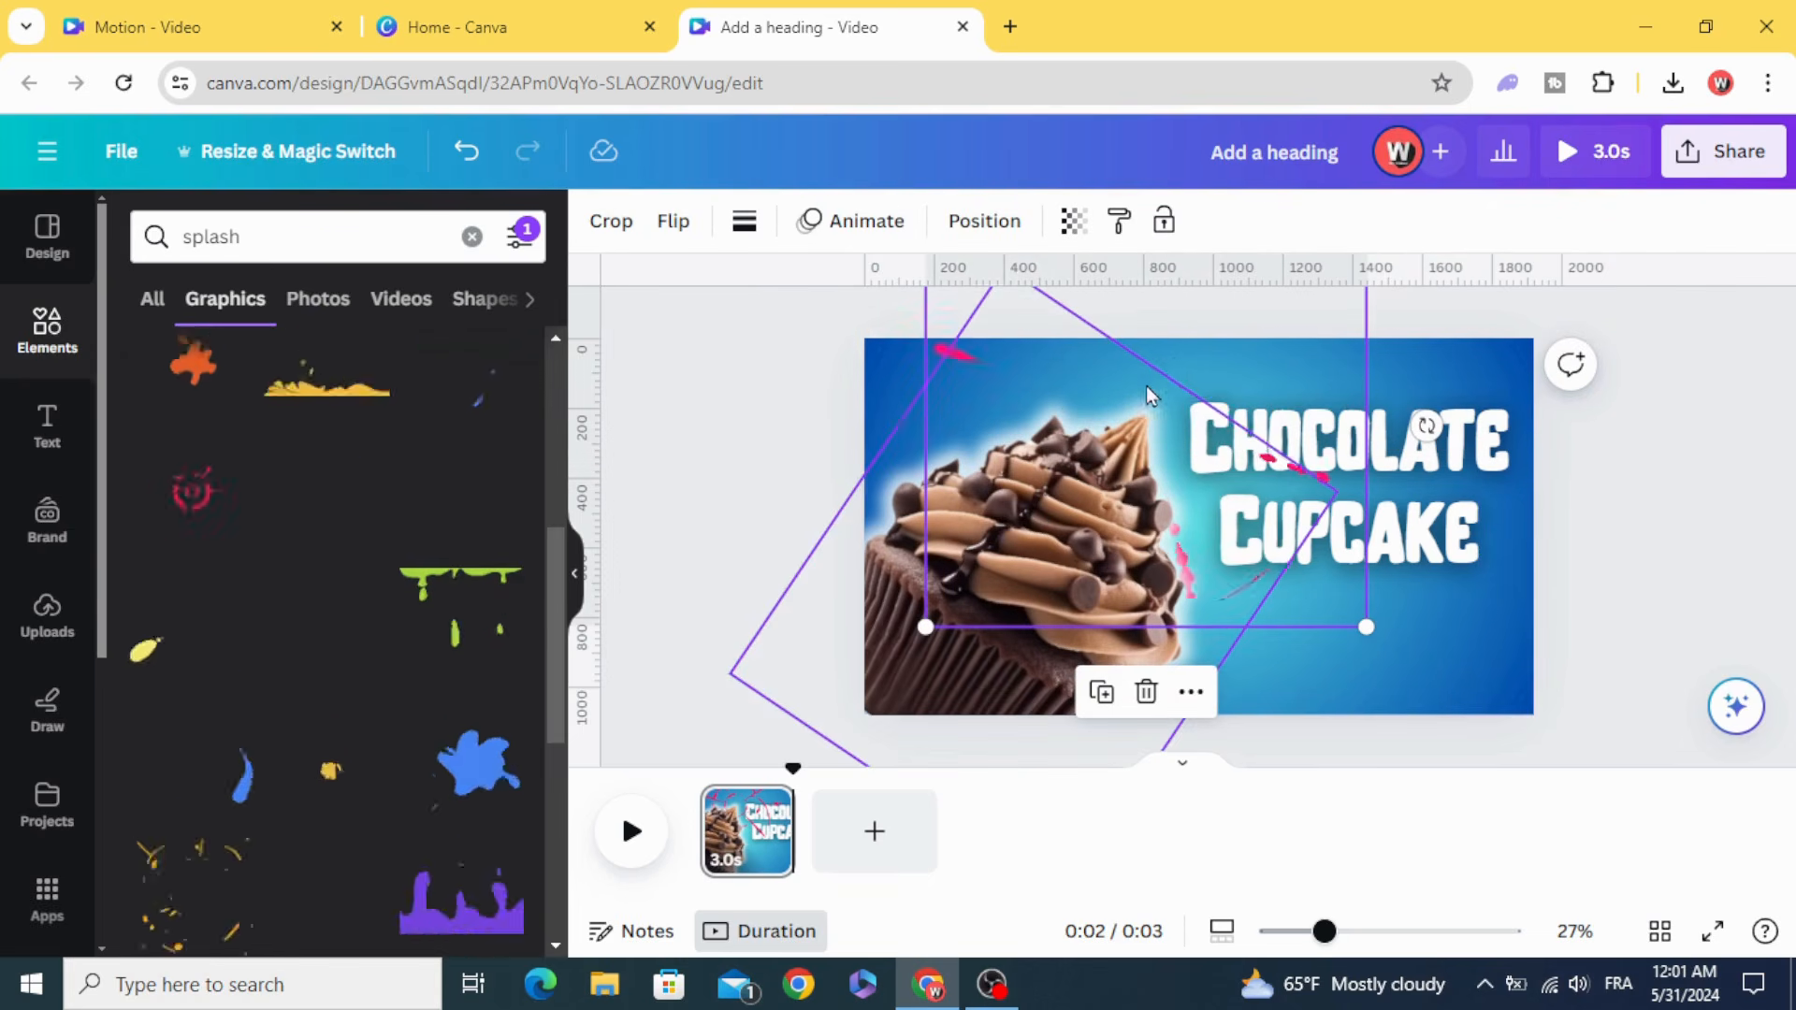
{"action": "right_click", "coordinate": [1175, 359]}
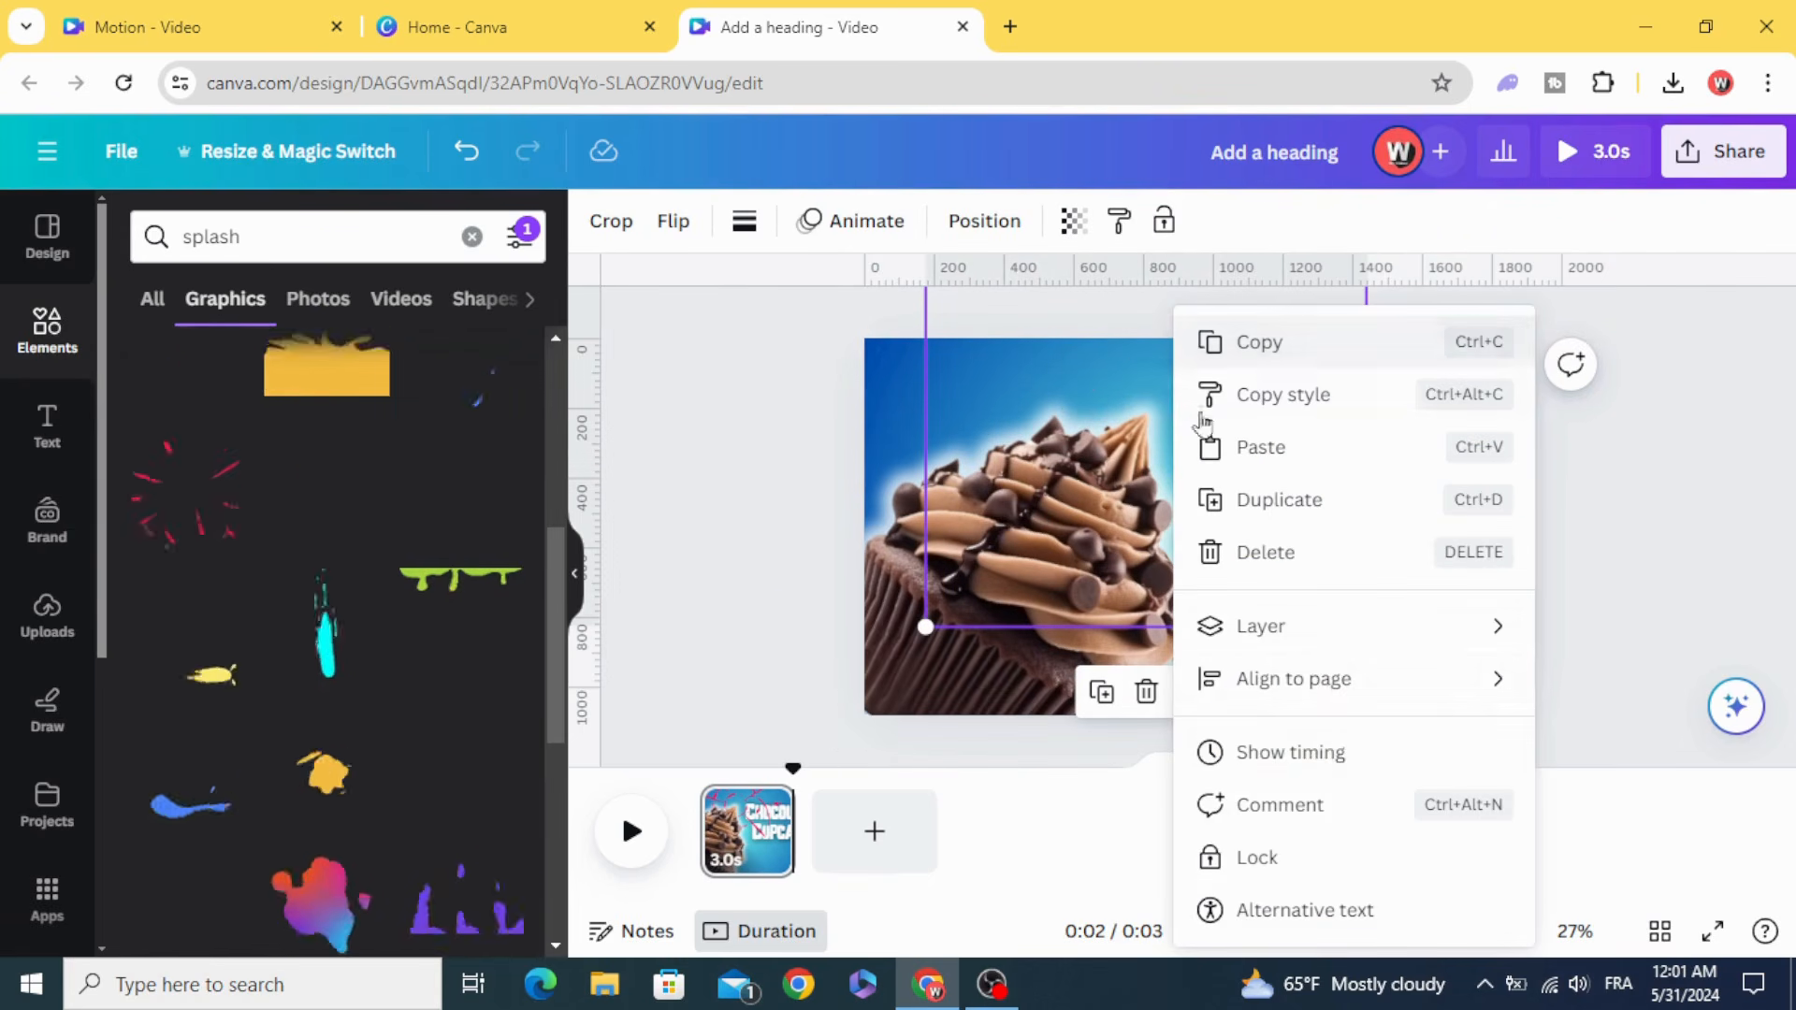
{"action": "left_click", "coordinate": [1299, 754]}
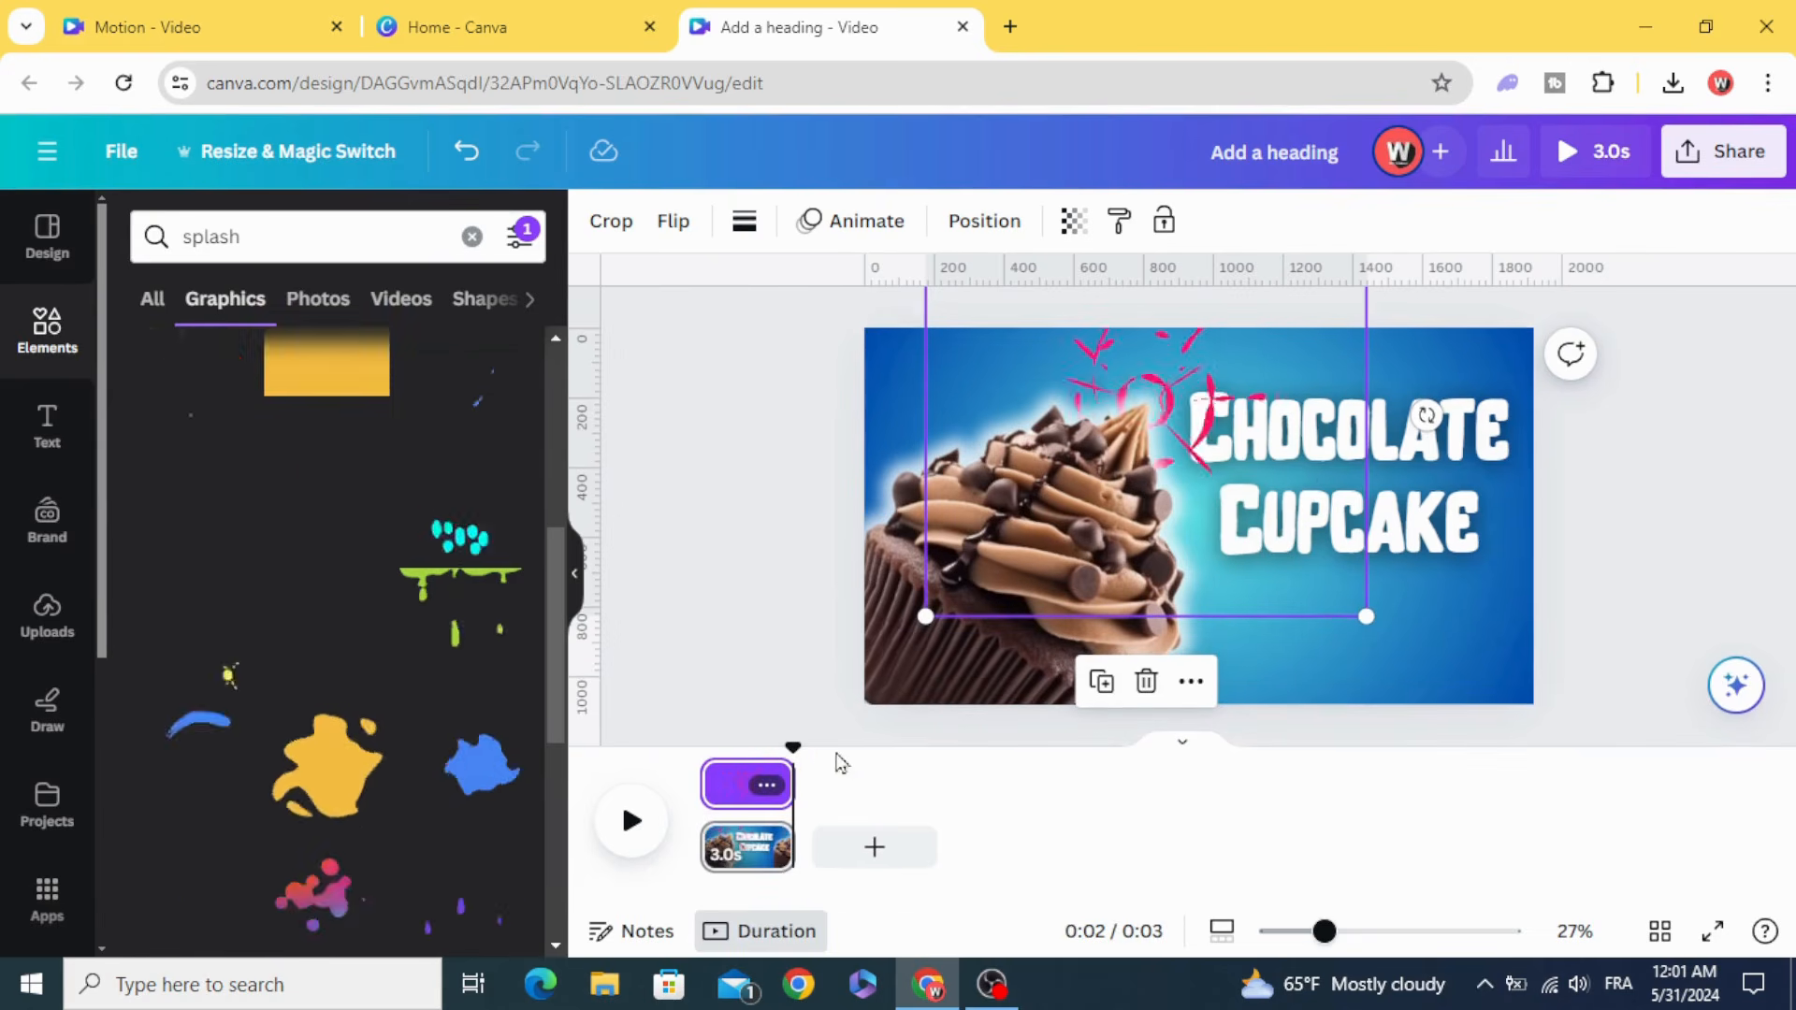
{"action": "left_click_drag", "start_coordinate": [704, 785], "coordinate": [713, 784]}
{"action": "left_click_drag", "start_coordinate": [713, 784], "coordinate": [688, 756]}
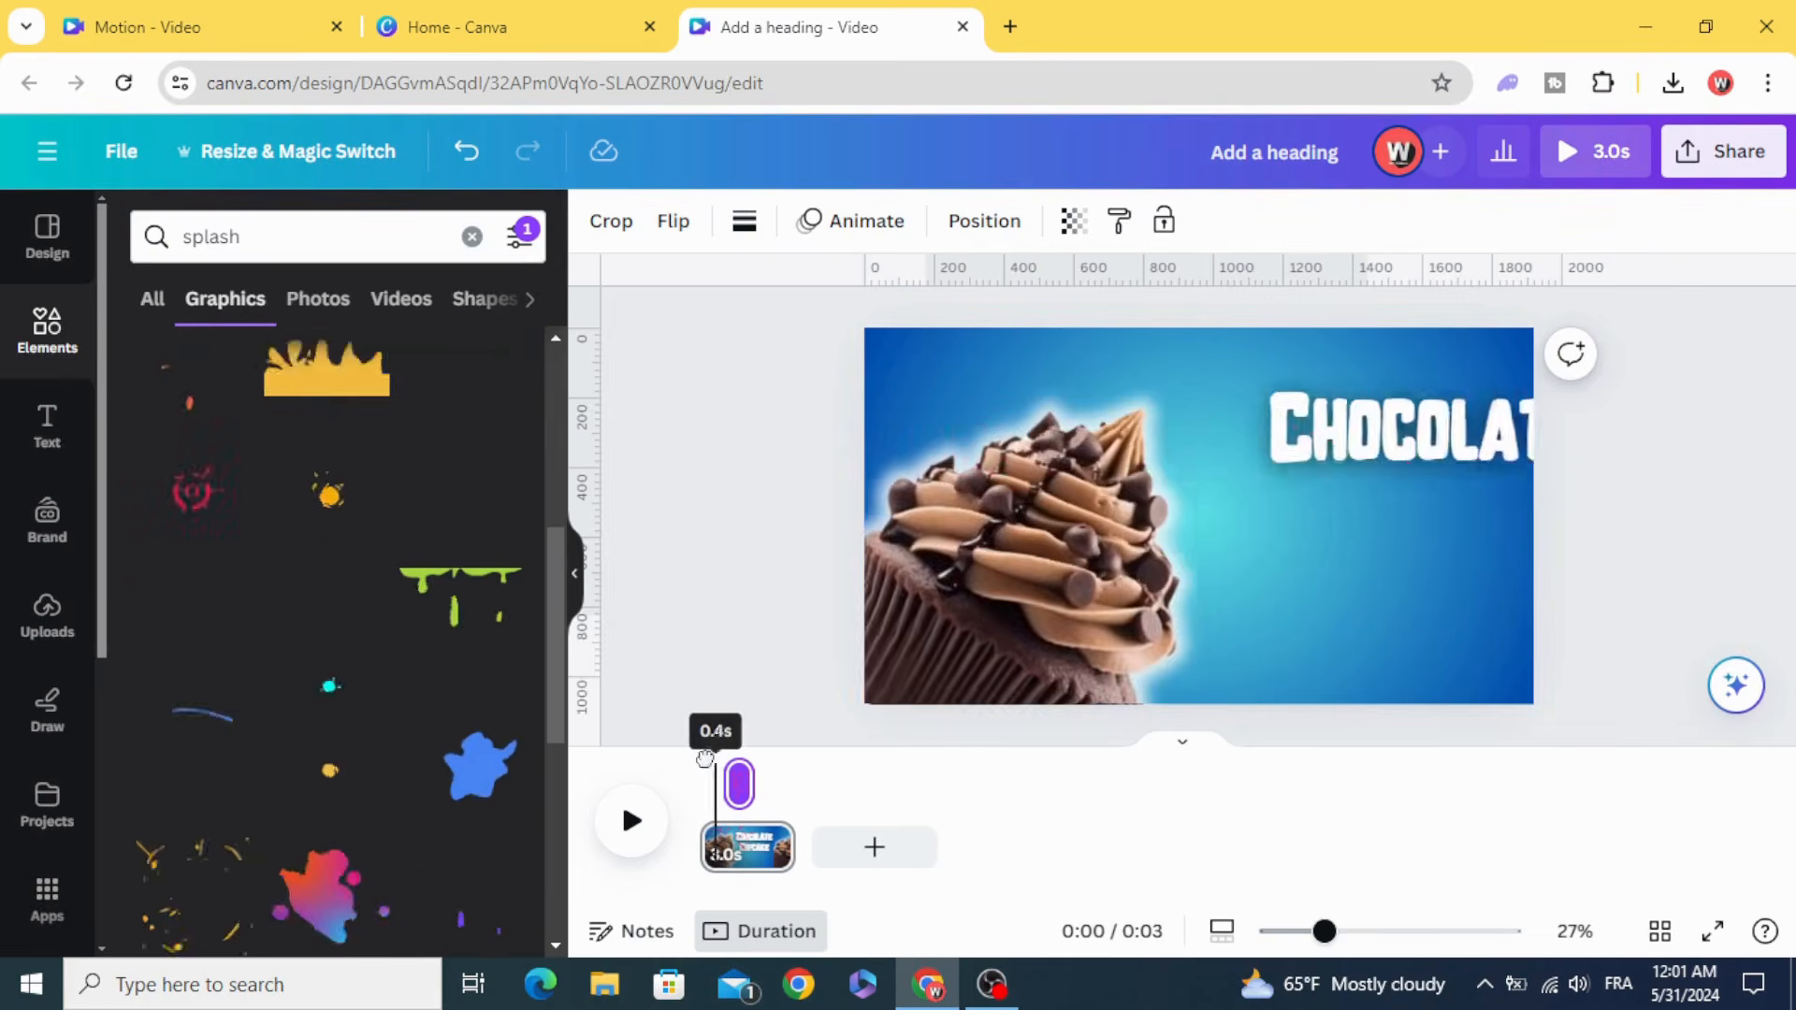
{"action": "left_click", "coordinate": [632, 821]}
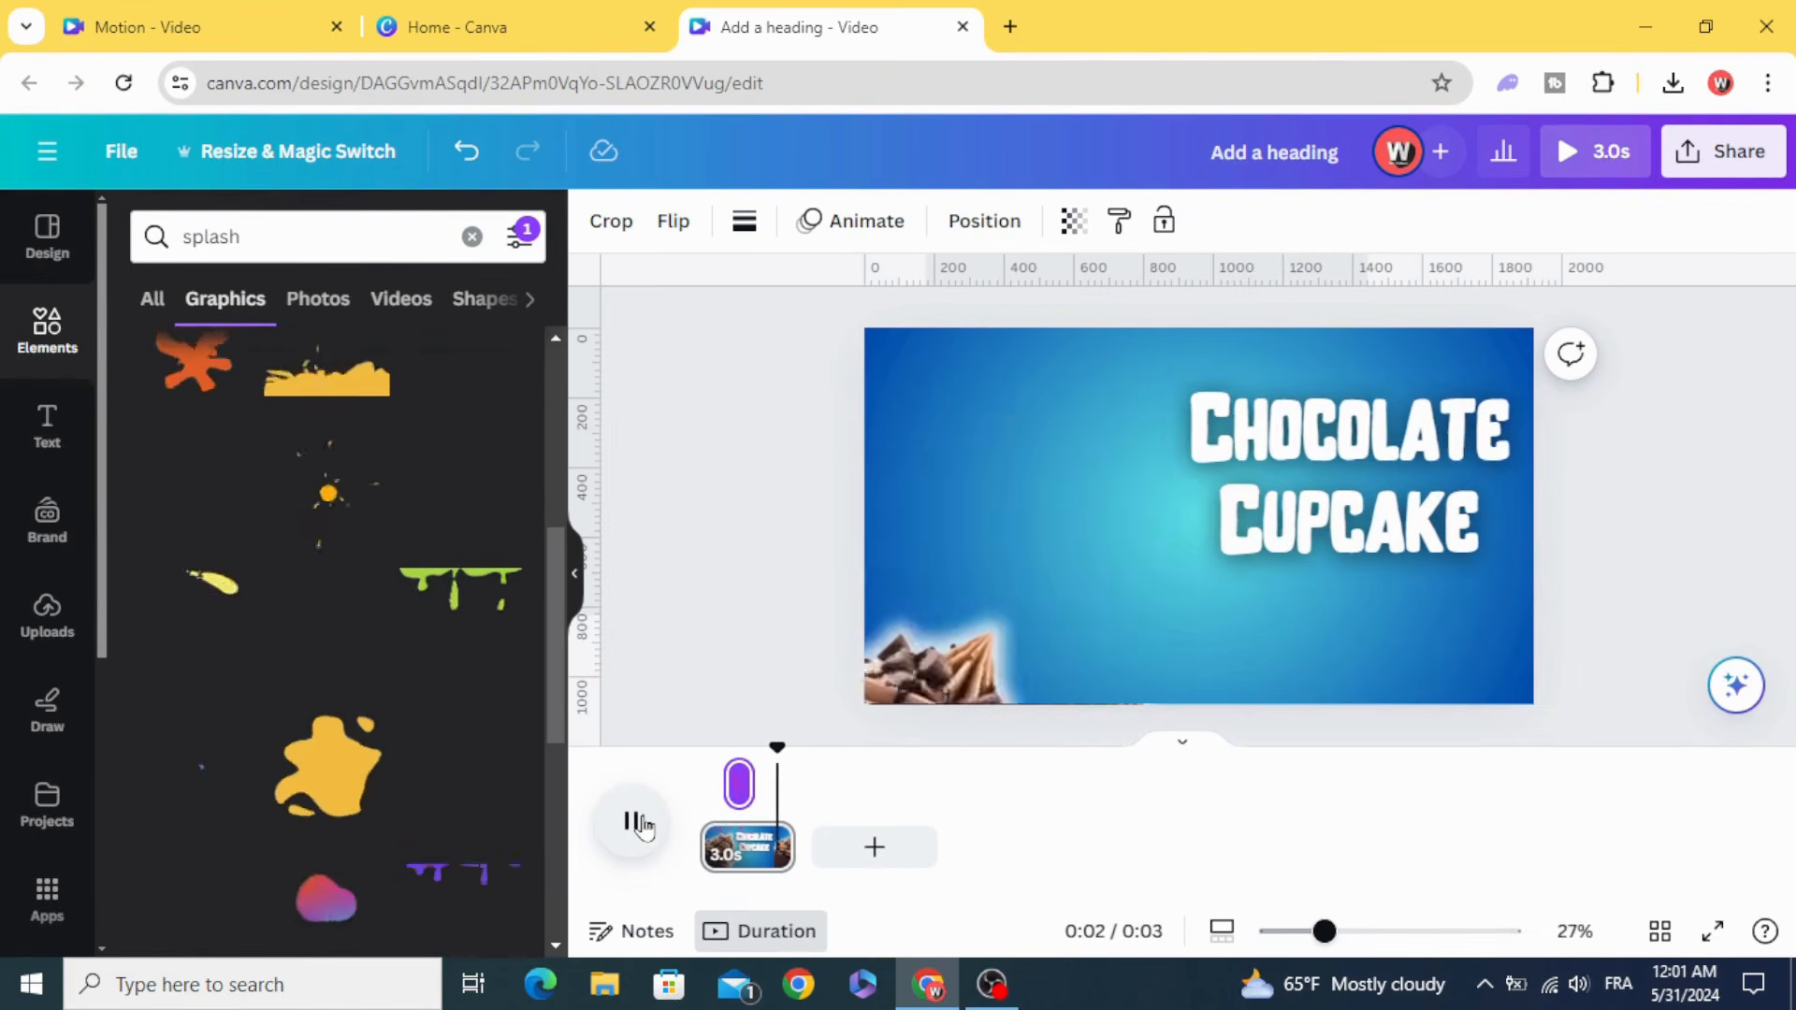
{"action": "left_click_drag", "start_coordinate": [803, 745], "coordinate": [713, 746]}
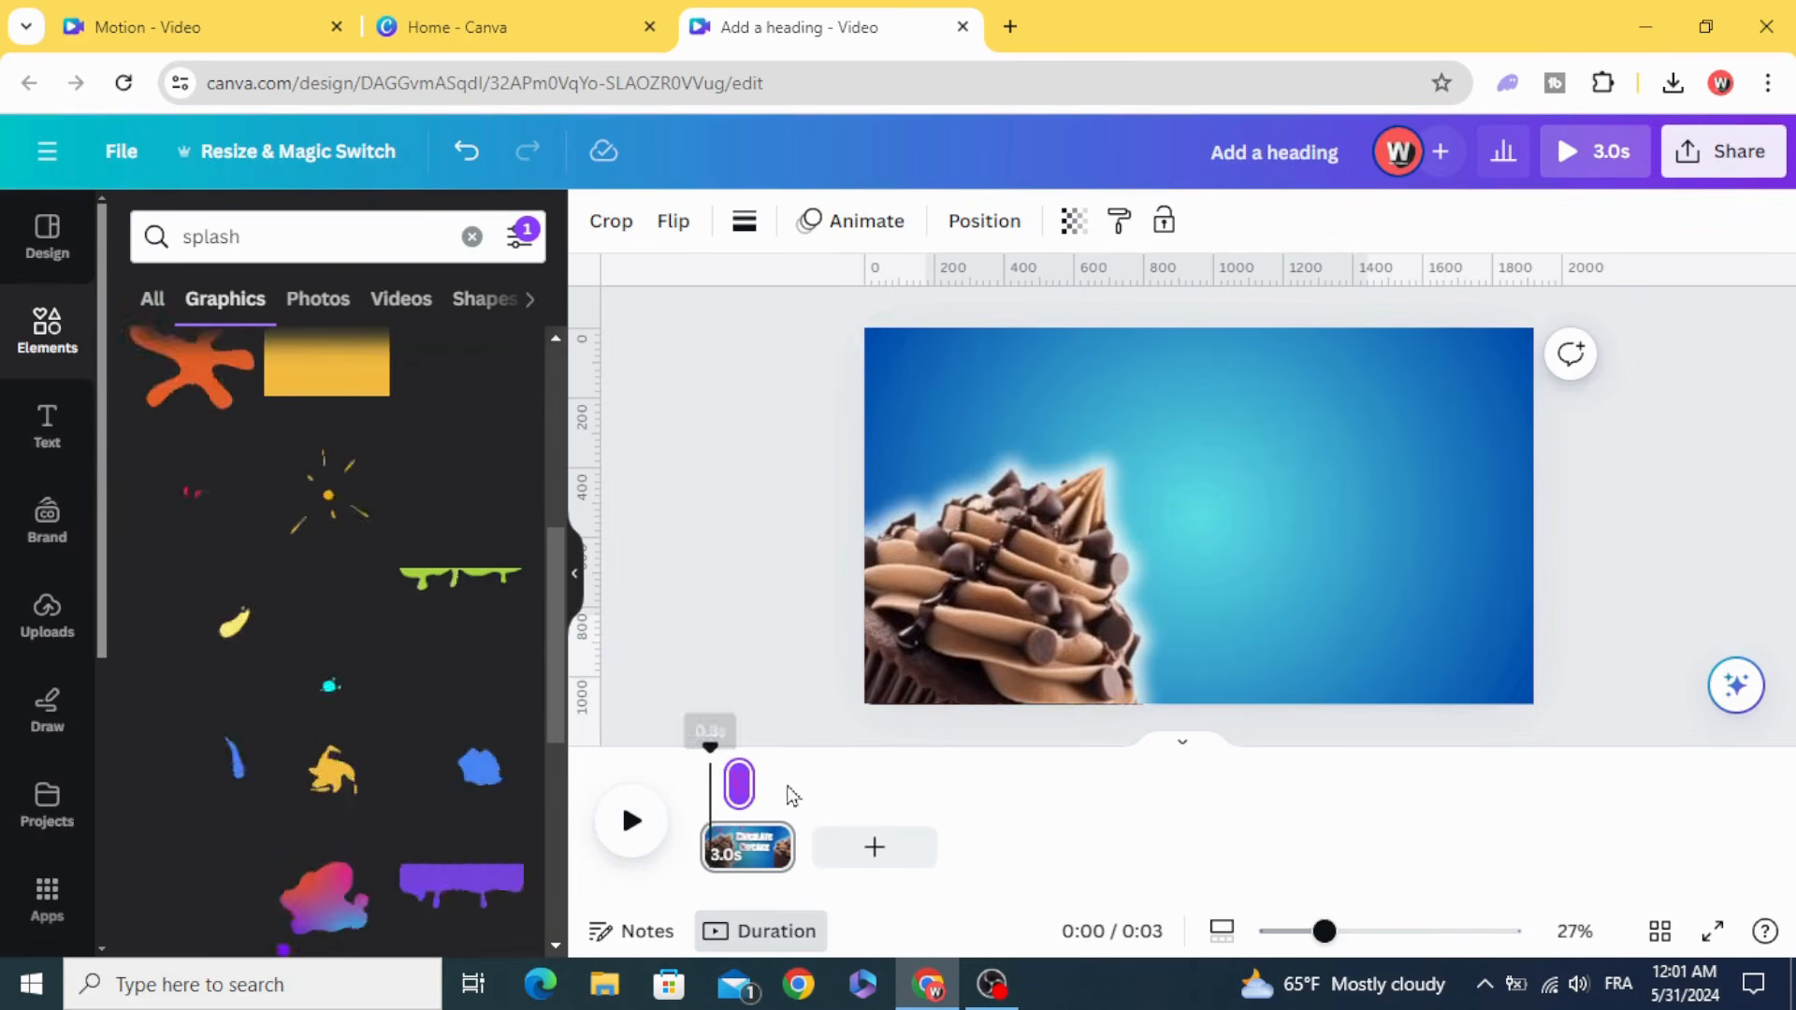
- Add a second page with the pink sprinkle cupcake, enlarged, tilted tip-down and placed against the page's right edge
{"action": "left_click", "coordinate": [874, 847]}
{"action": "left_click", "coordinate": [47, 326]}
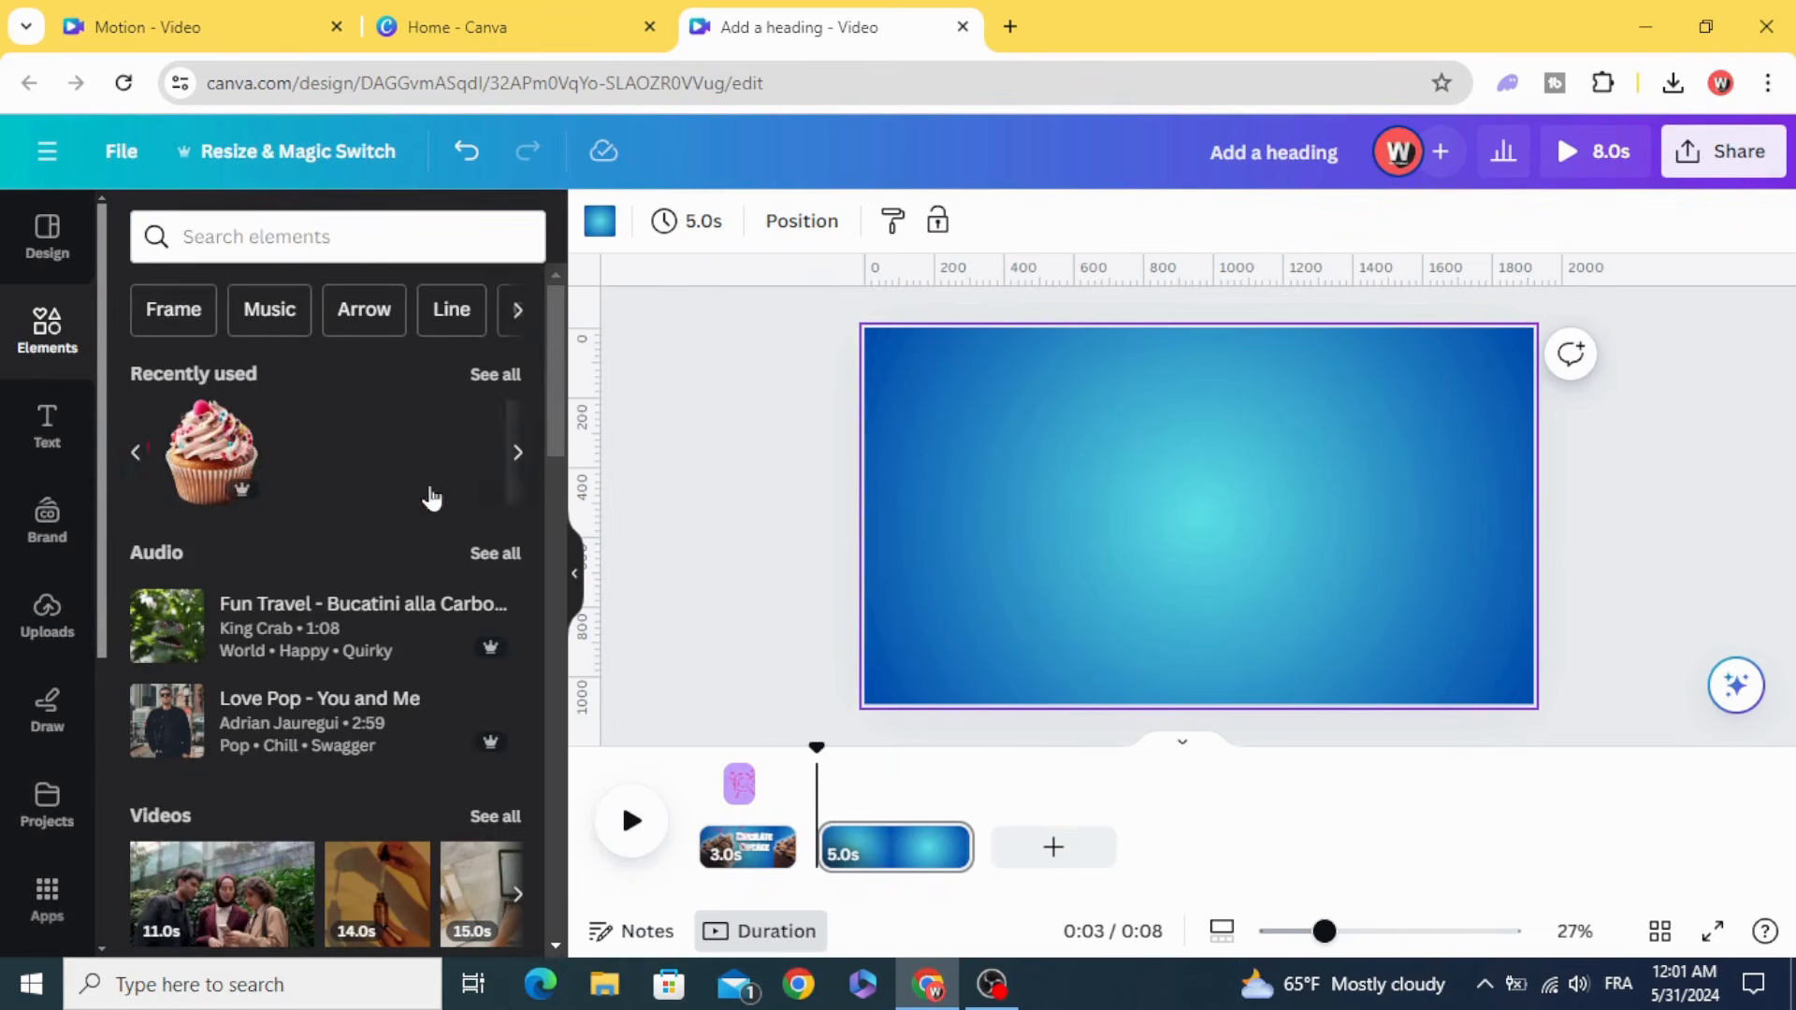
{"action": "left_click", "coordinate": [210, 453]}
{"action": "left_click_drag", "start_coordinate": [1199, 723], "coordinate": [1322, 446]}
{"action": "left_click_drag", "start_coordinate": [1215, 312], "coordinate": [1228, 156]}
{"action": "left_click_drag", "start_coordinate": [1217, 404], "coordinate": [1434, 409]}
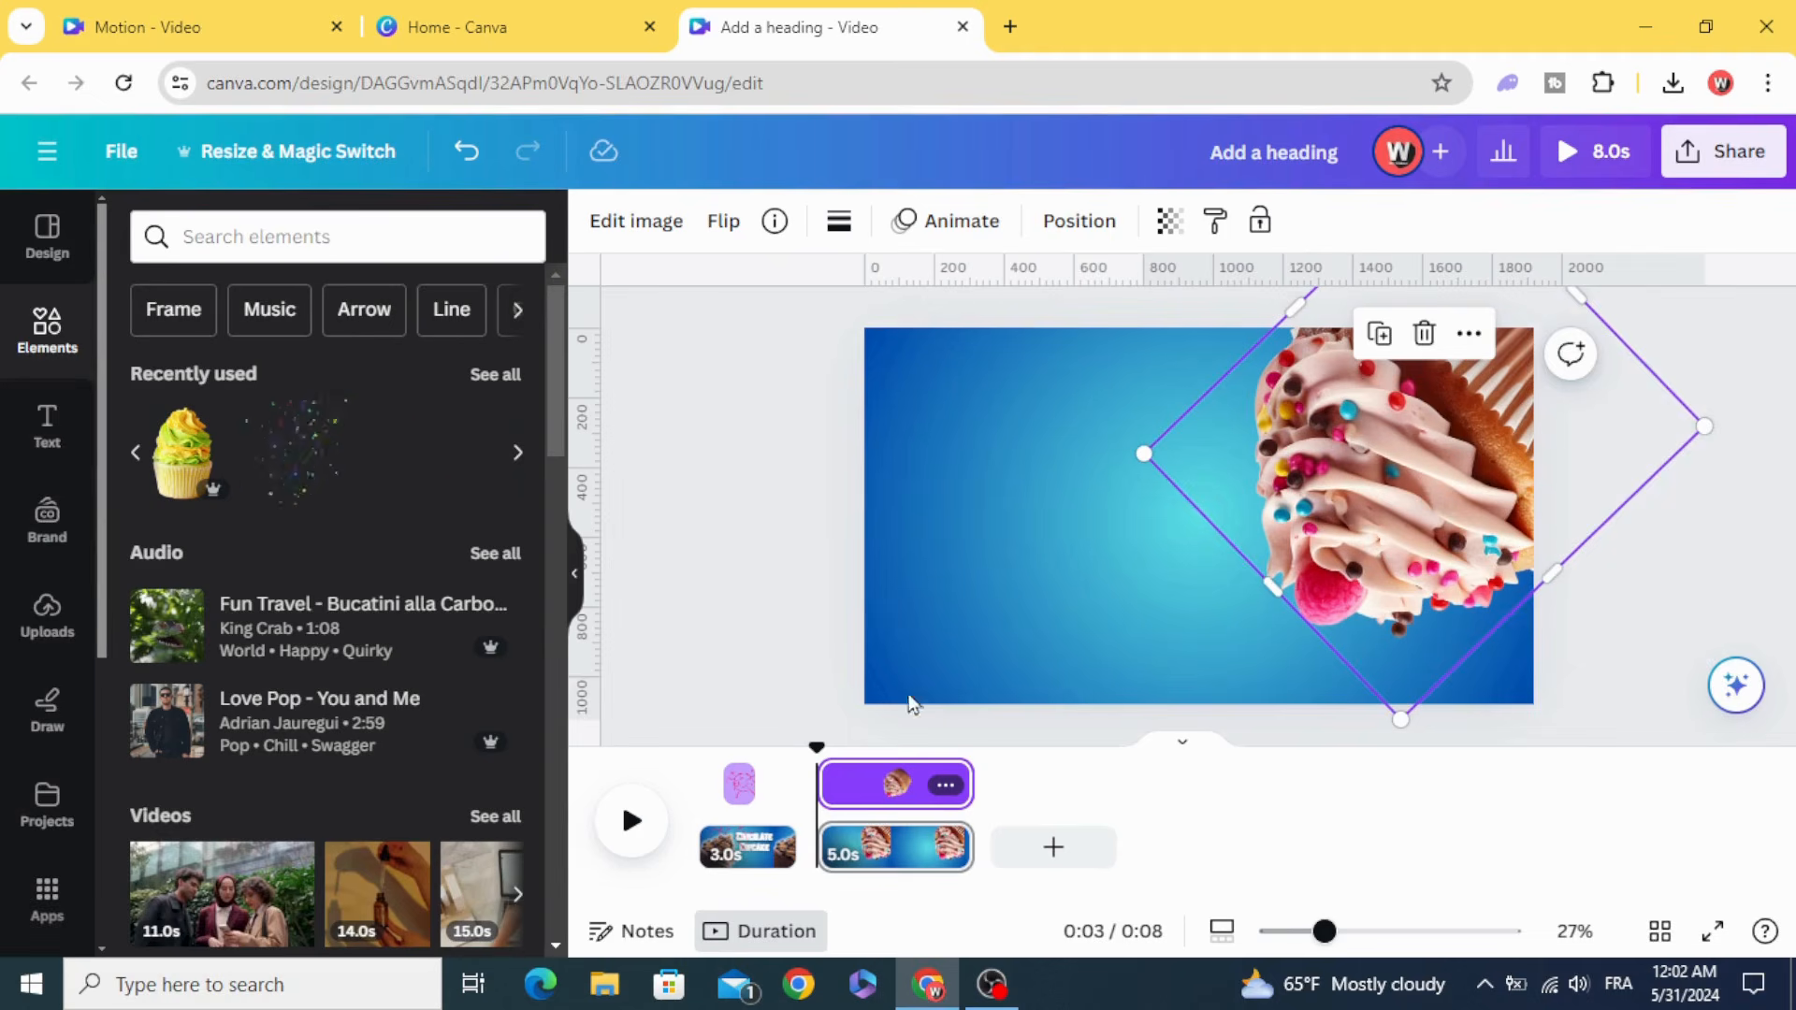
{"action": "left_click", "coordinate": [753, 868]}
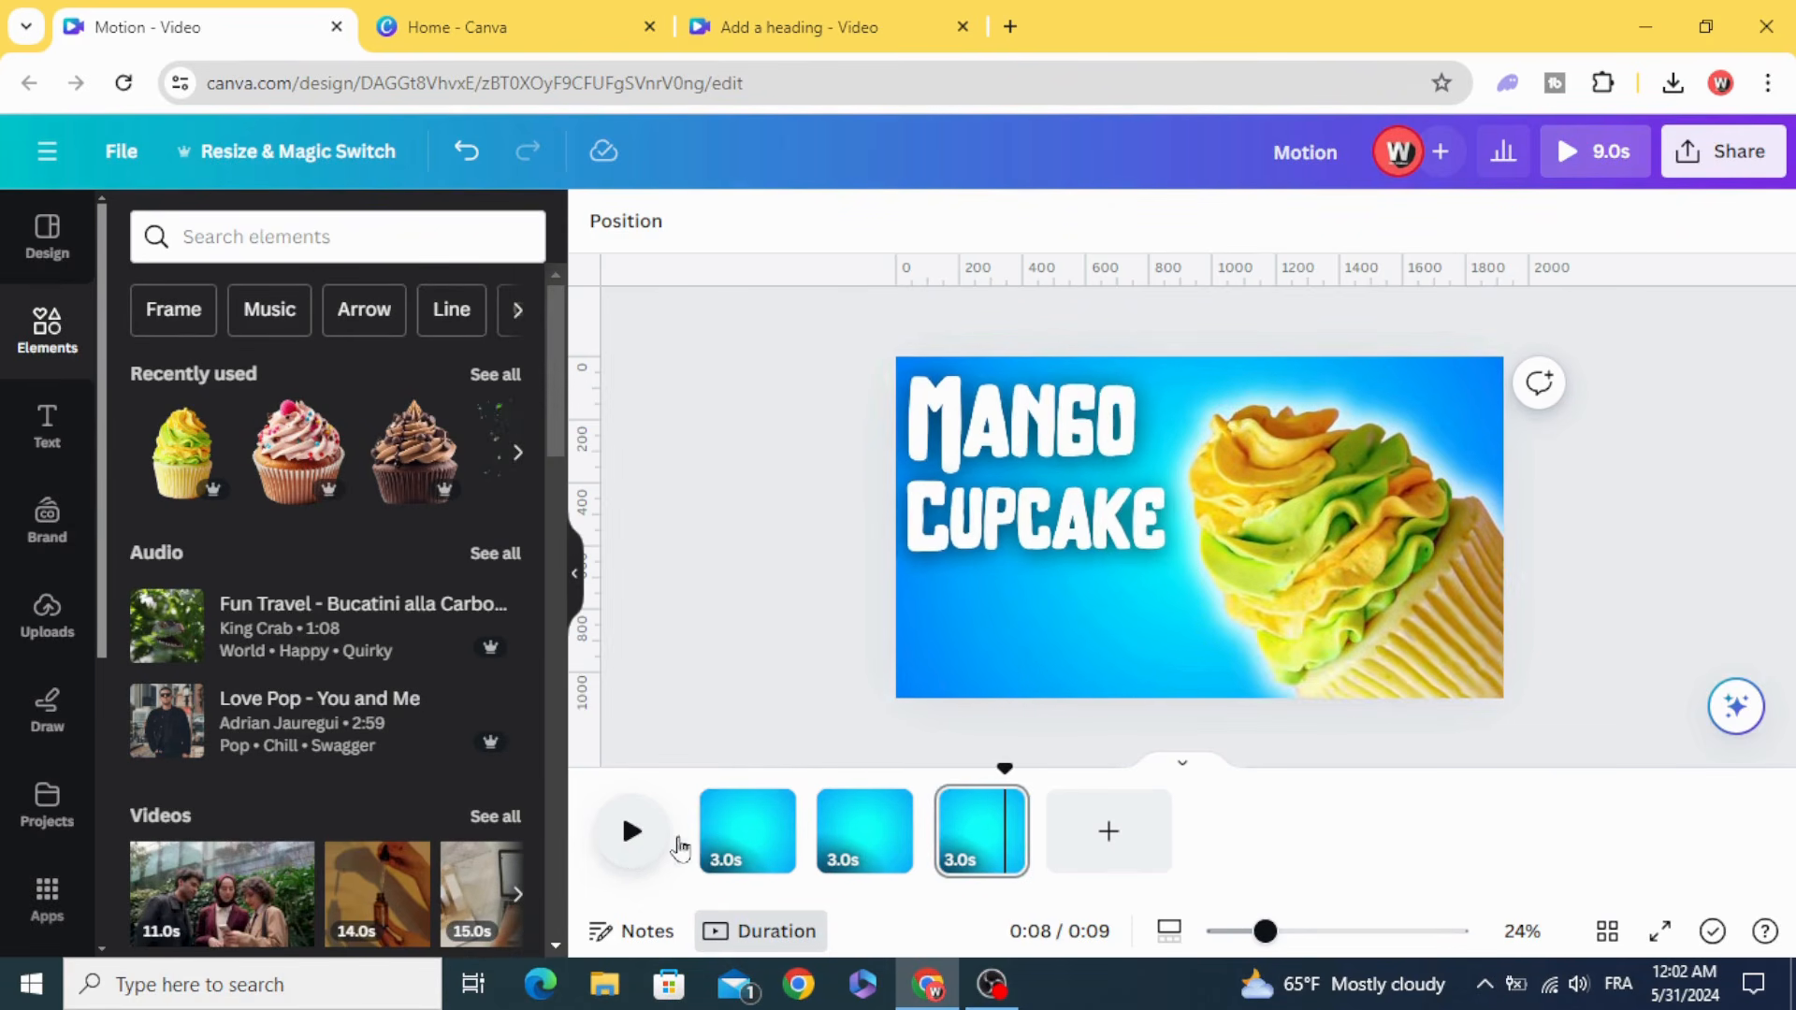
- In the Motion design, add a fourth page and place the pink, yellow-green and chocolate cupcakes on it
{"action": "left_click", "coordinate": [1107, 830]}
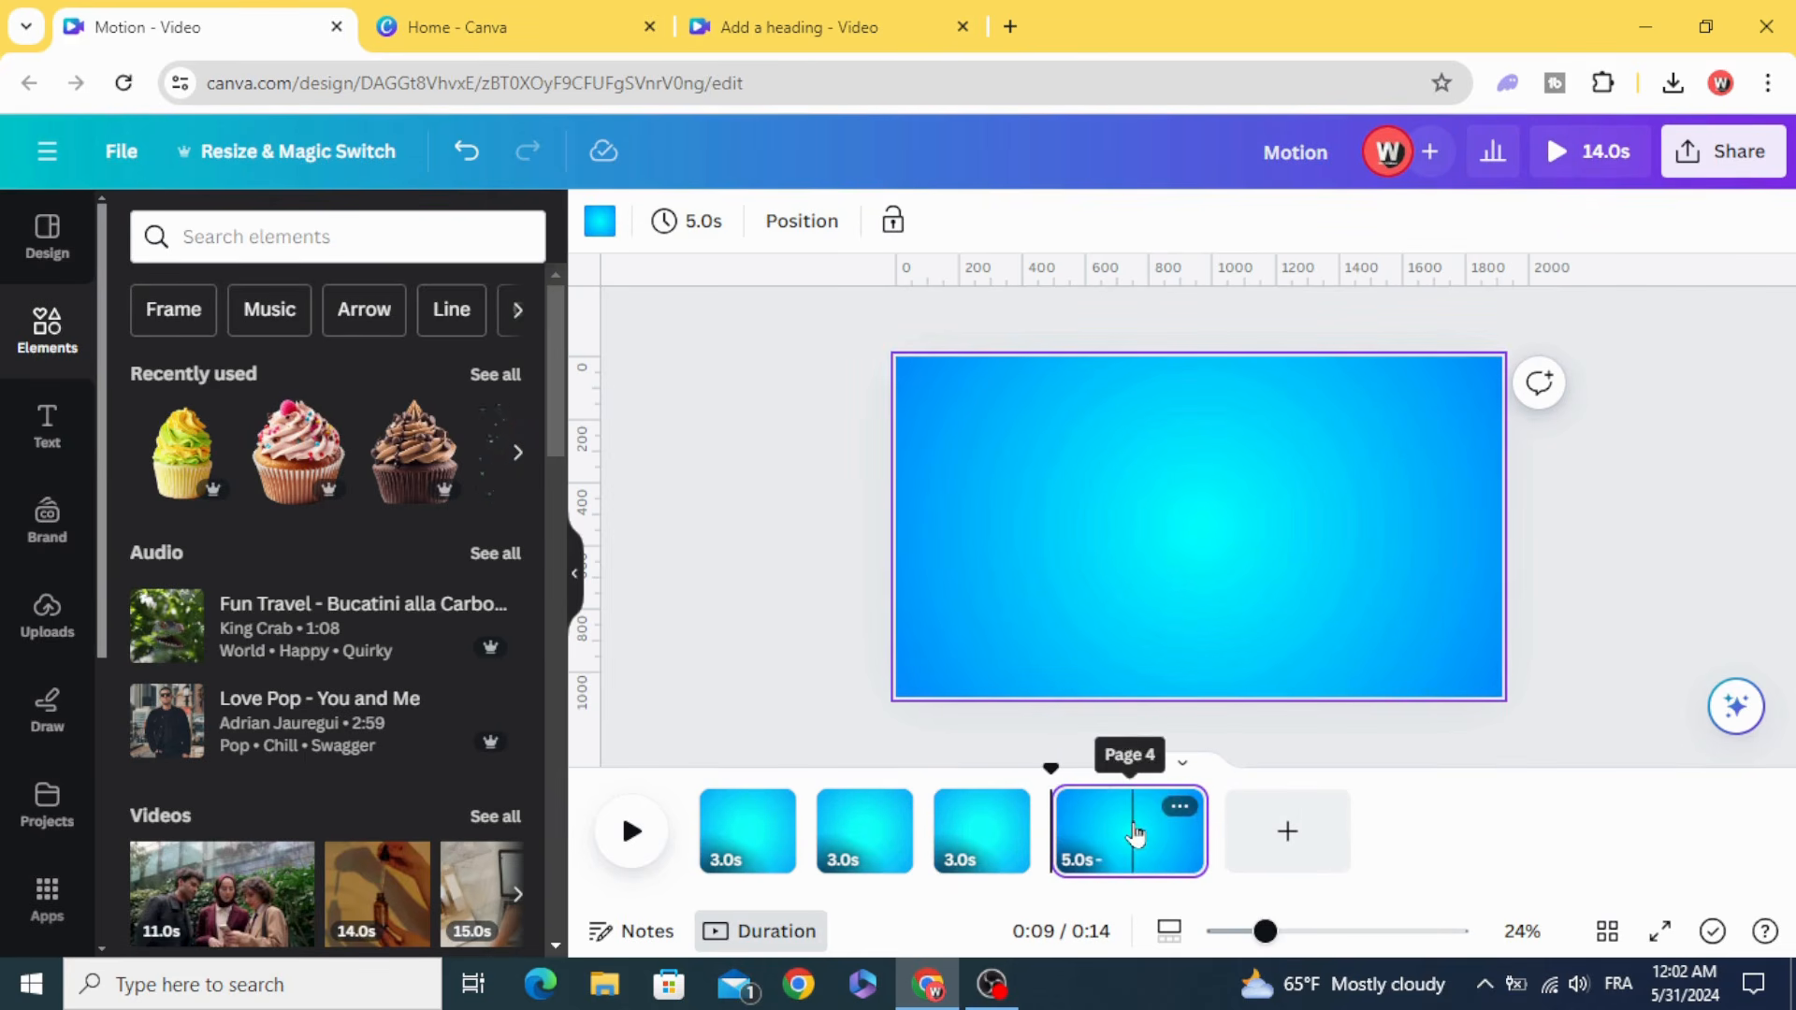
{"action": "left_click", "coordinate": [287, 456]}
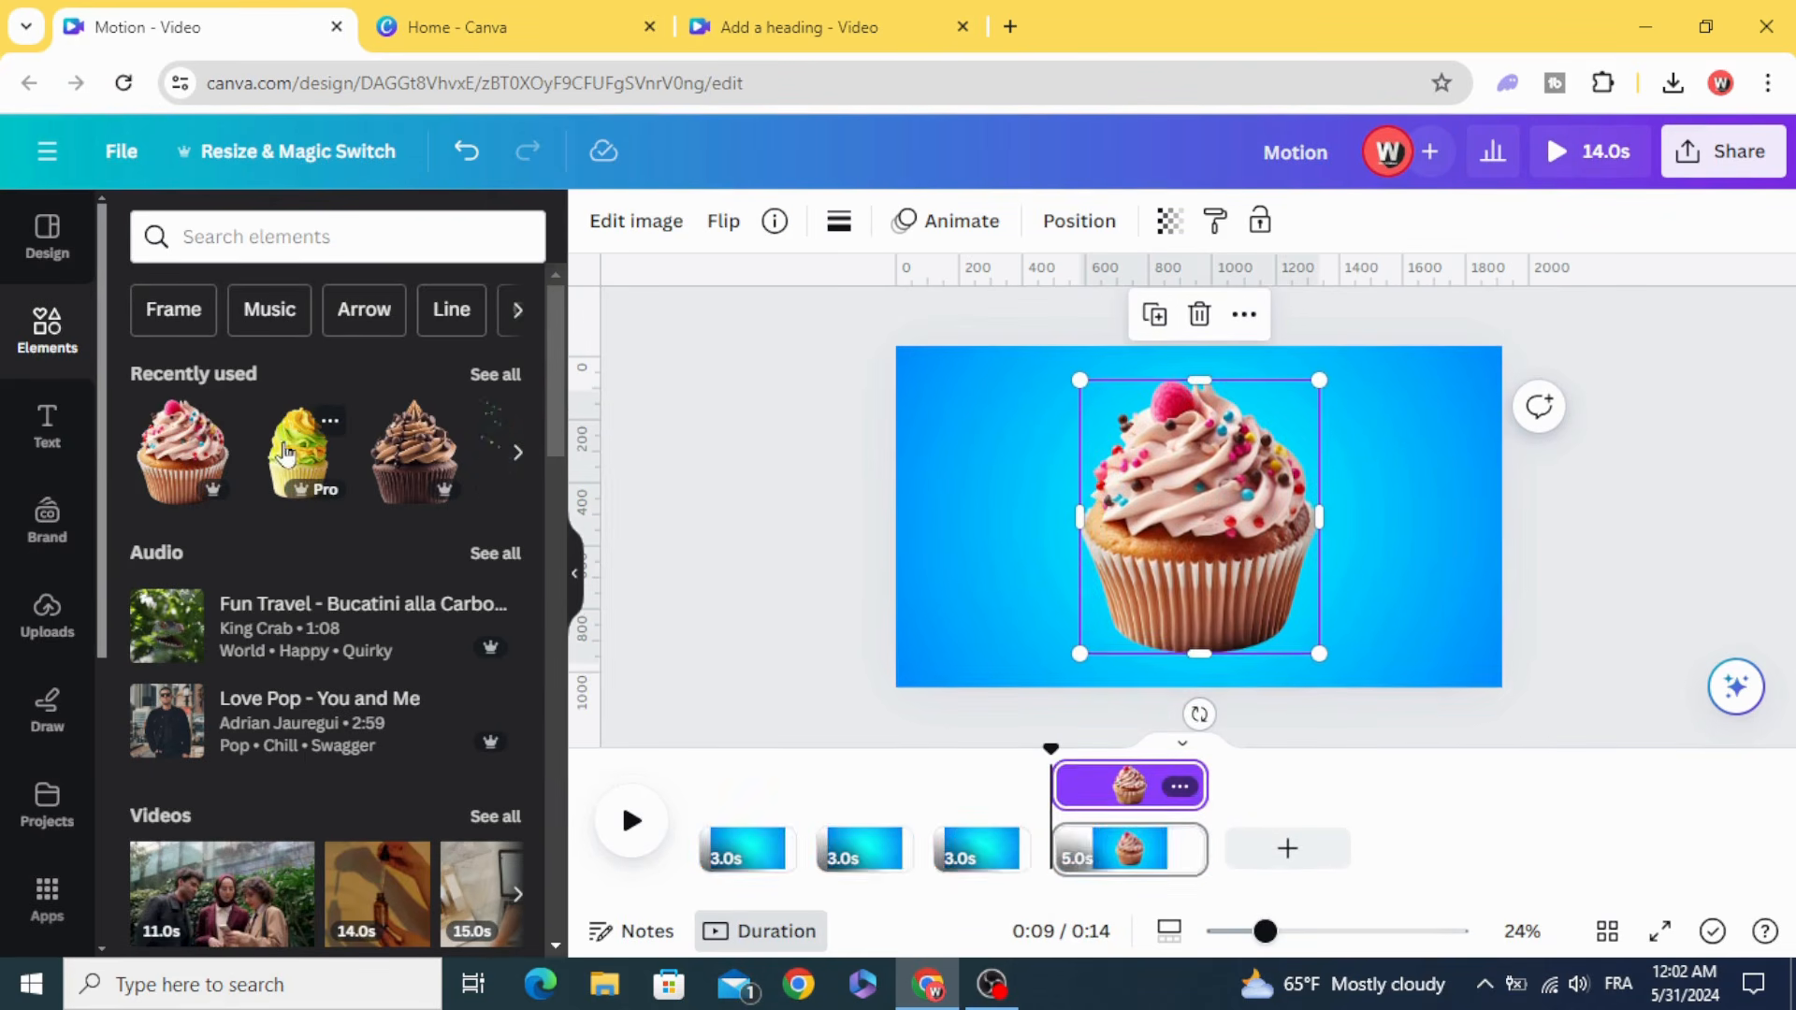
{"action": "left_click", "coordinate": [290, 456]}
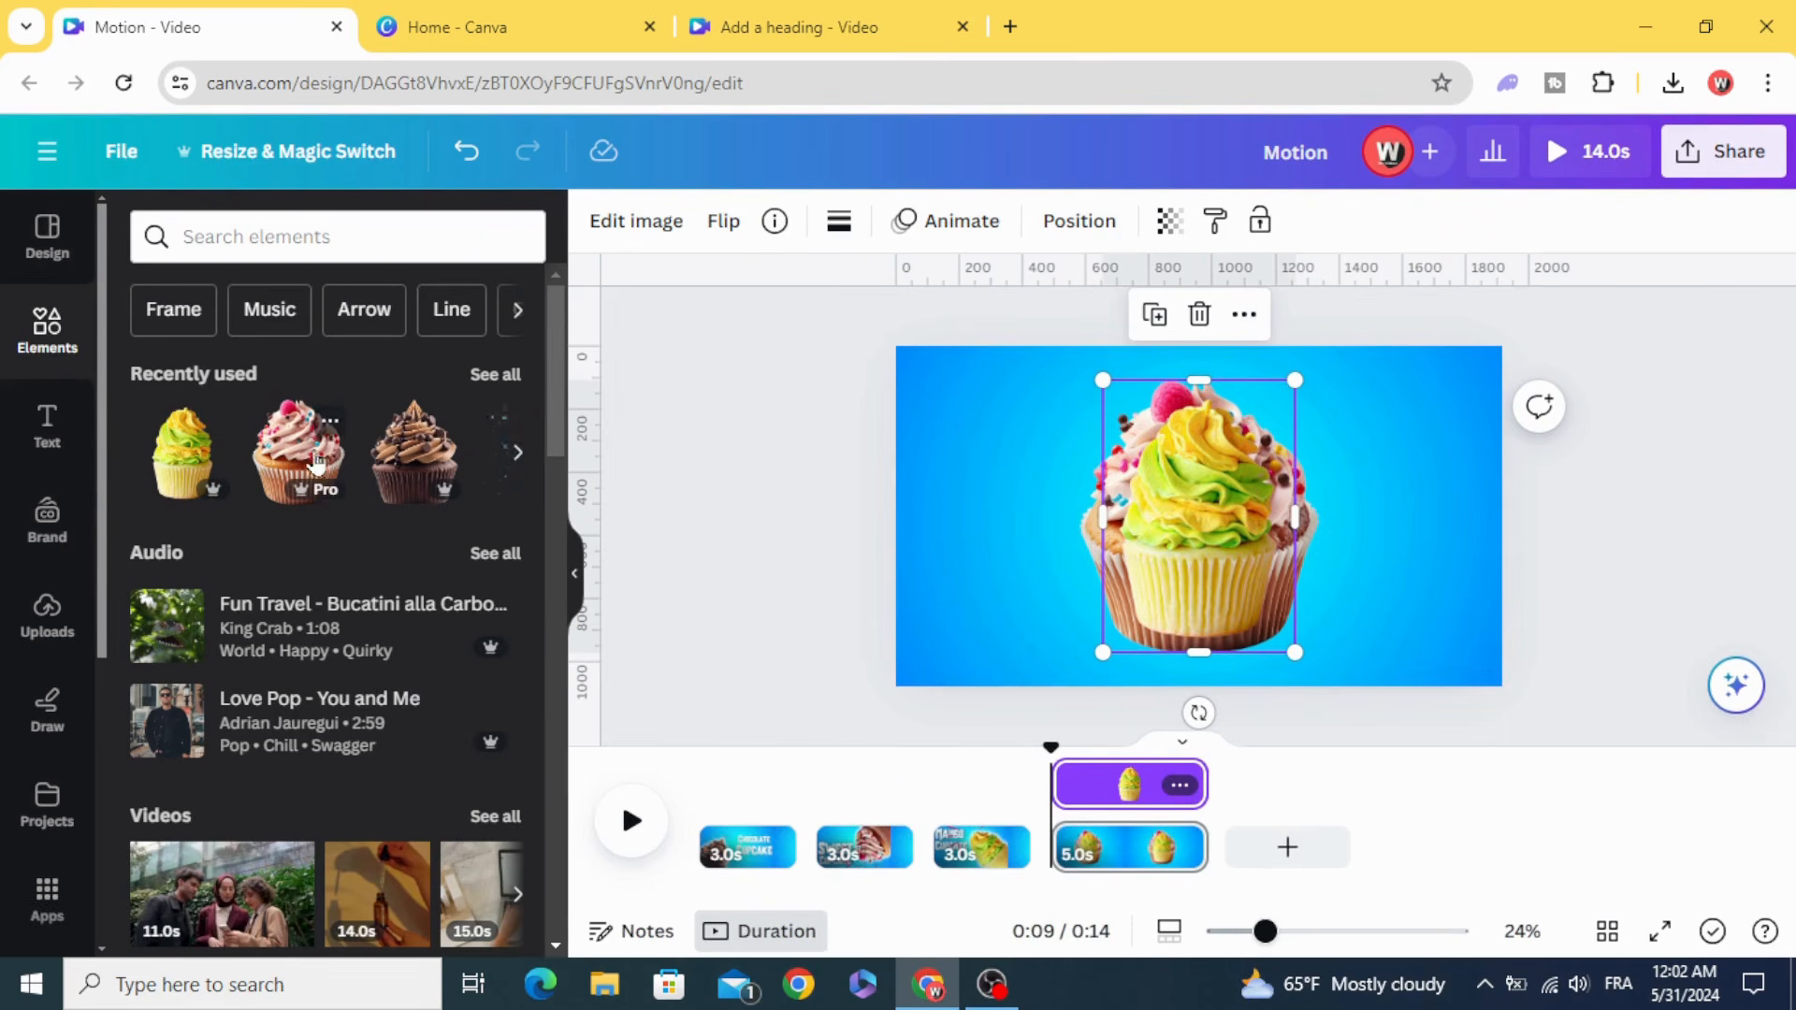
{"action": "left_click", "coordinate": [422, 453]}
- Shrink the chocolate and yellow-green cupcakes and stack both over the middle of the pink cupcake
{"action": "left_click_drag", "start_coordinate": [1160, 565], "coordinate": [1040, 565]}
{"action": "left_click_drag", "start_coordinate": [966, 385], "coordinate": [961, 542]}
{"action": "left_click", "coordinate": [1190, 557]}
{"action": "left_click_drag", "start_coordinate": [1294, 383], "coordinate": [1198, 518]}
{"action": "left_click_drag", "start_coordinate": [1166, 593], "coordinate": [972, 563]}
{"action": "left_click_drag", "start_coordinate": [861, 498], "coordinate": [1172, 526]}
- Reorder the layers so the chocolate and yellow-green cupcakes lie behind the pink cupcake
{"action": "right_click", "coordinate": [1188, 505]}
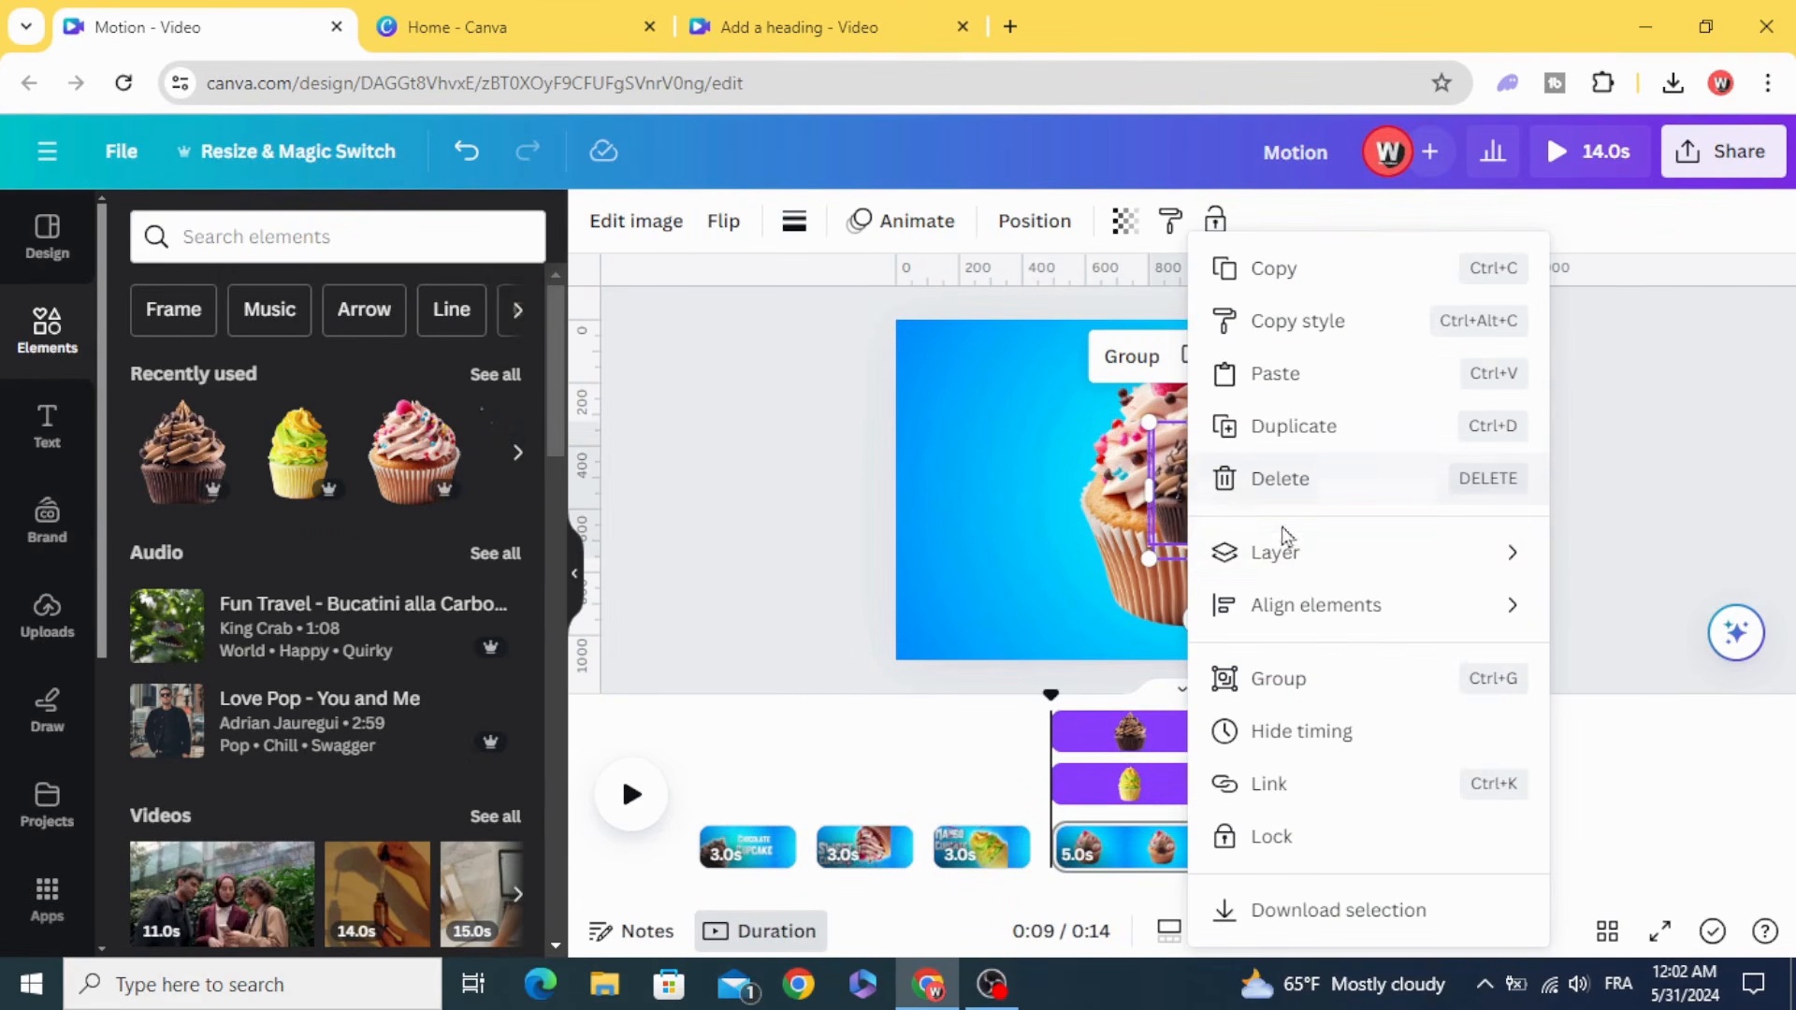
{"action": "mouse_move", "coordinate": [1364, 566]}
{"action": "left_click", "coordinate": [1521, 783]}
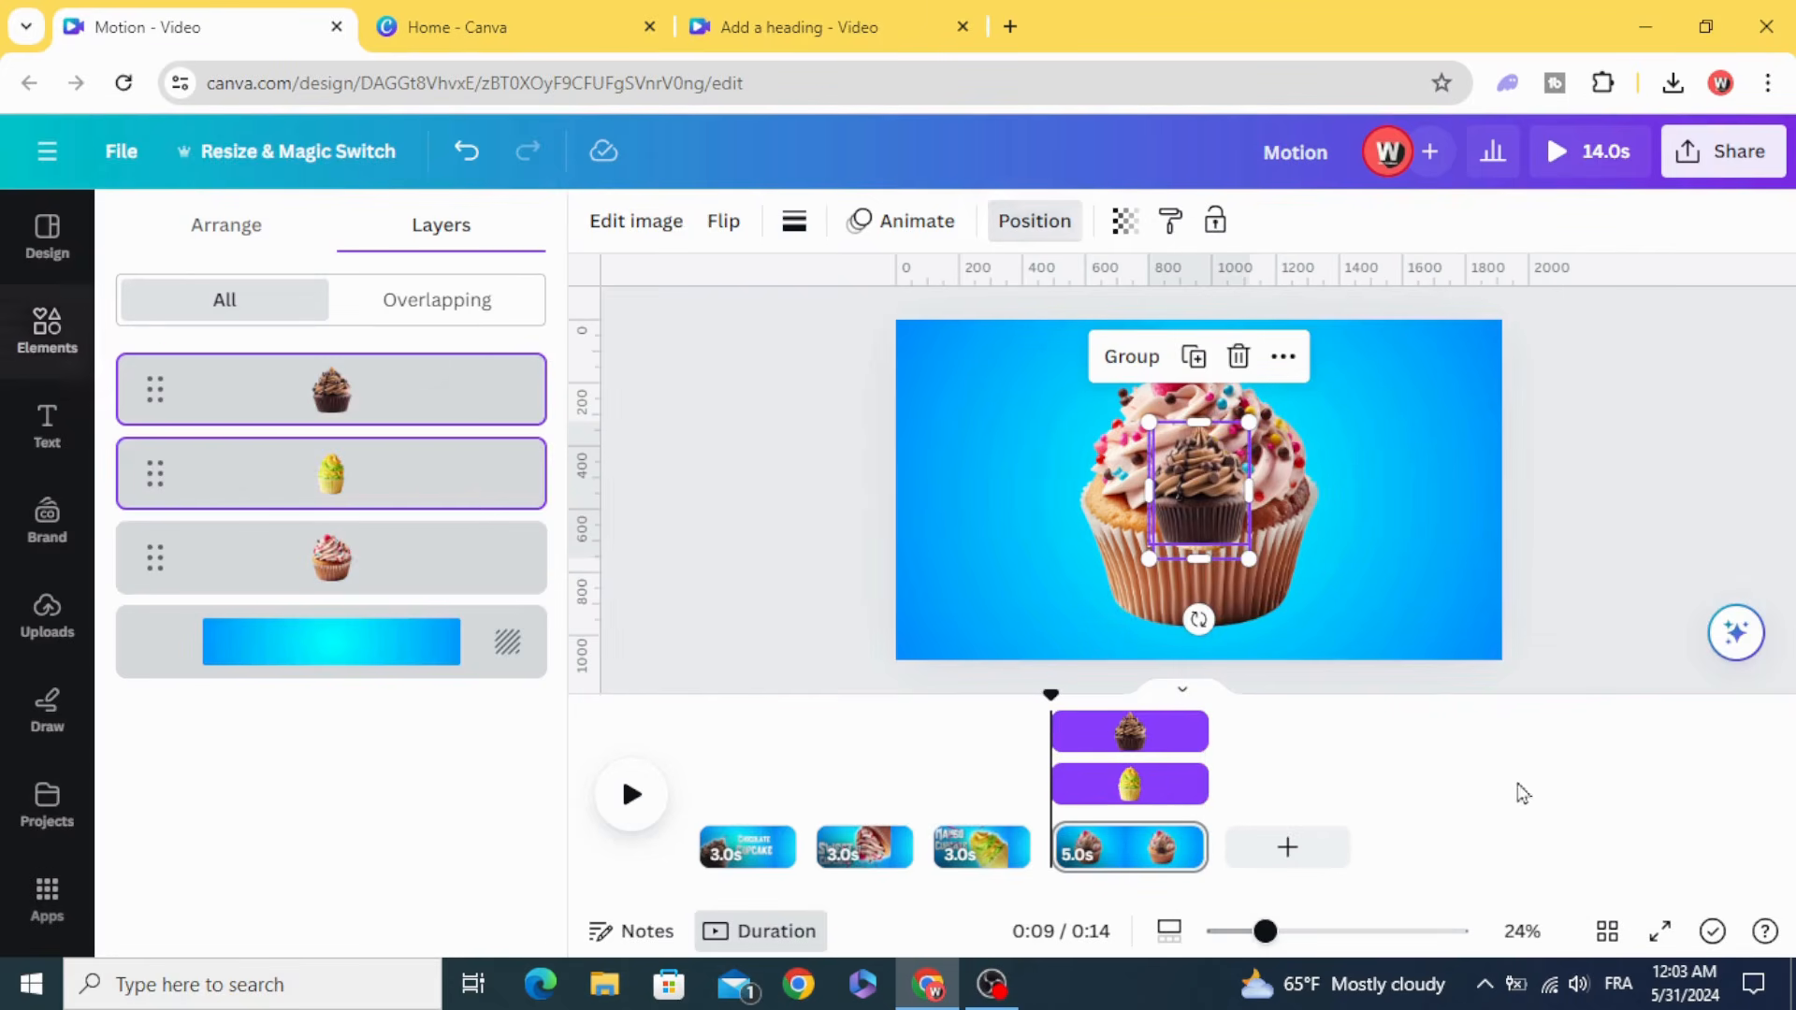
{"action": "left_click_drag", "start_coordinate": [441, 481], "coordinate": [449, 593]}
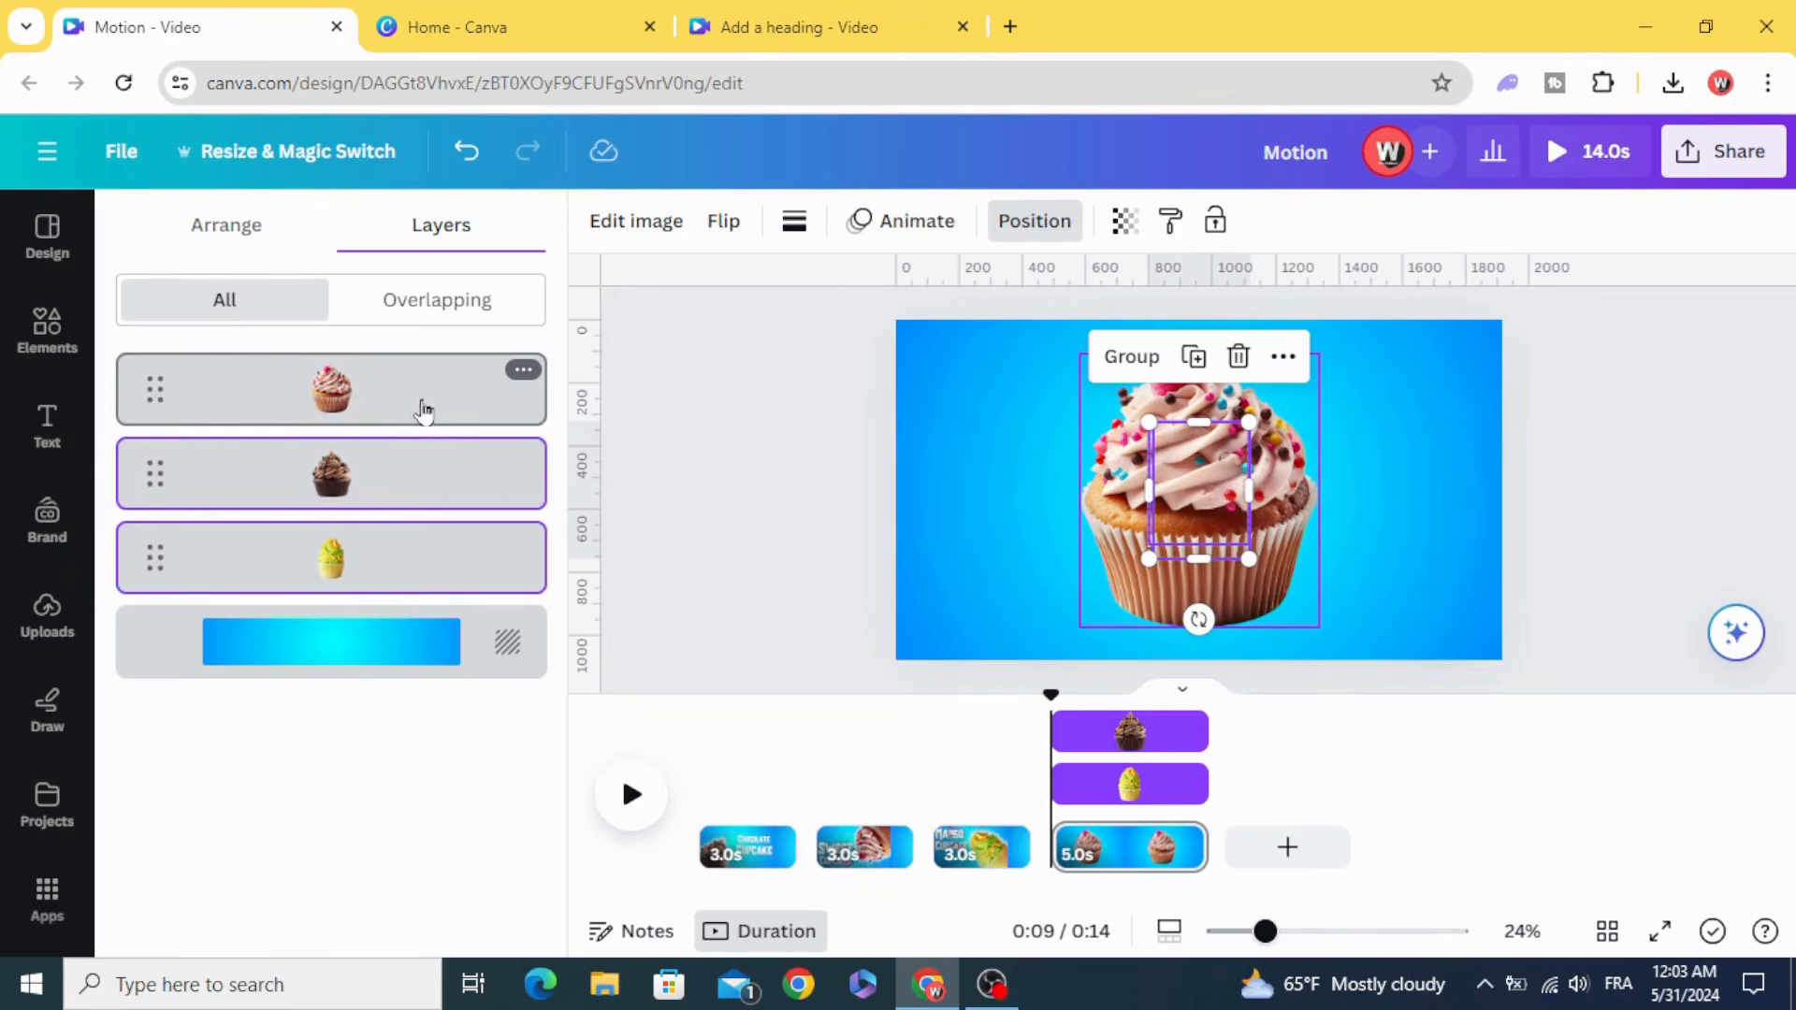
{"action": "left_click", "coordinate": [417, 393]}
{"action": "left_click", "coordinate": [802, 517]}
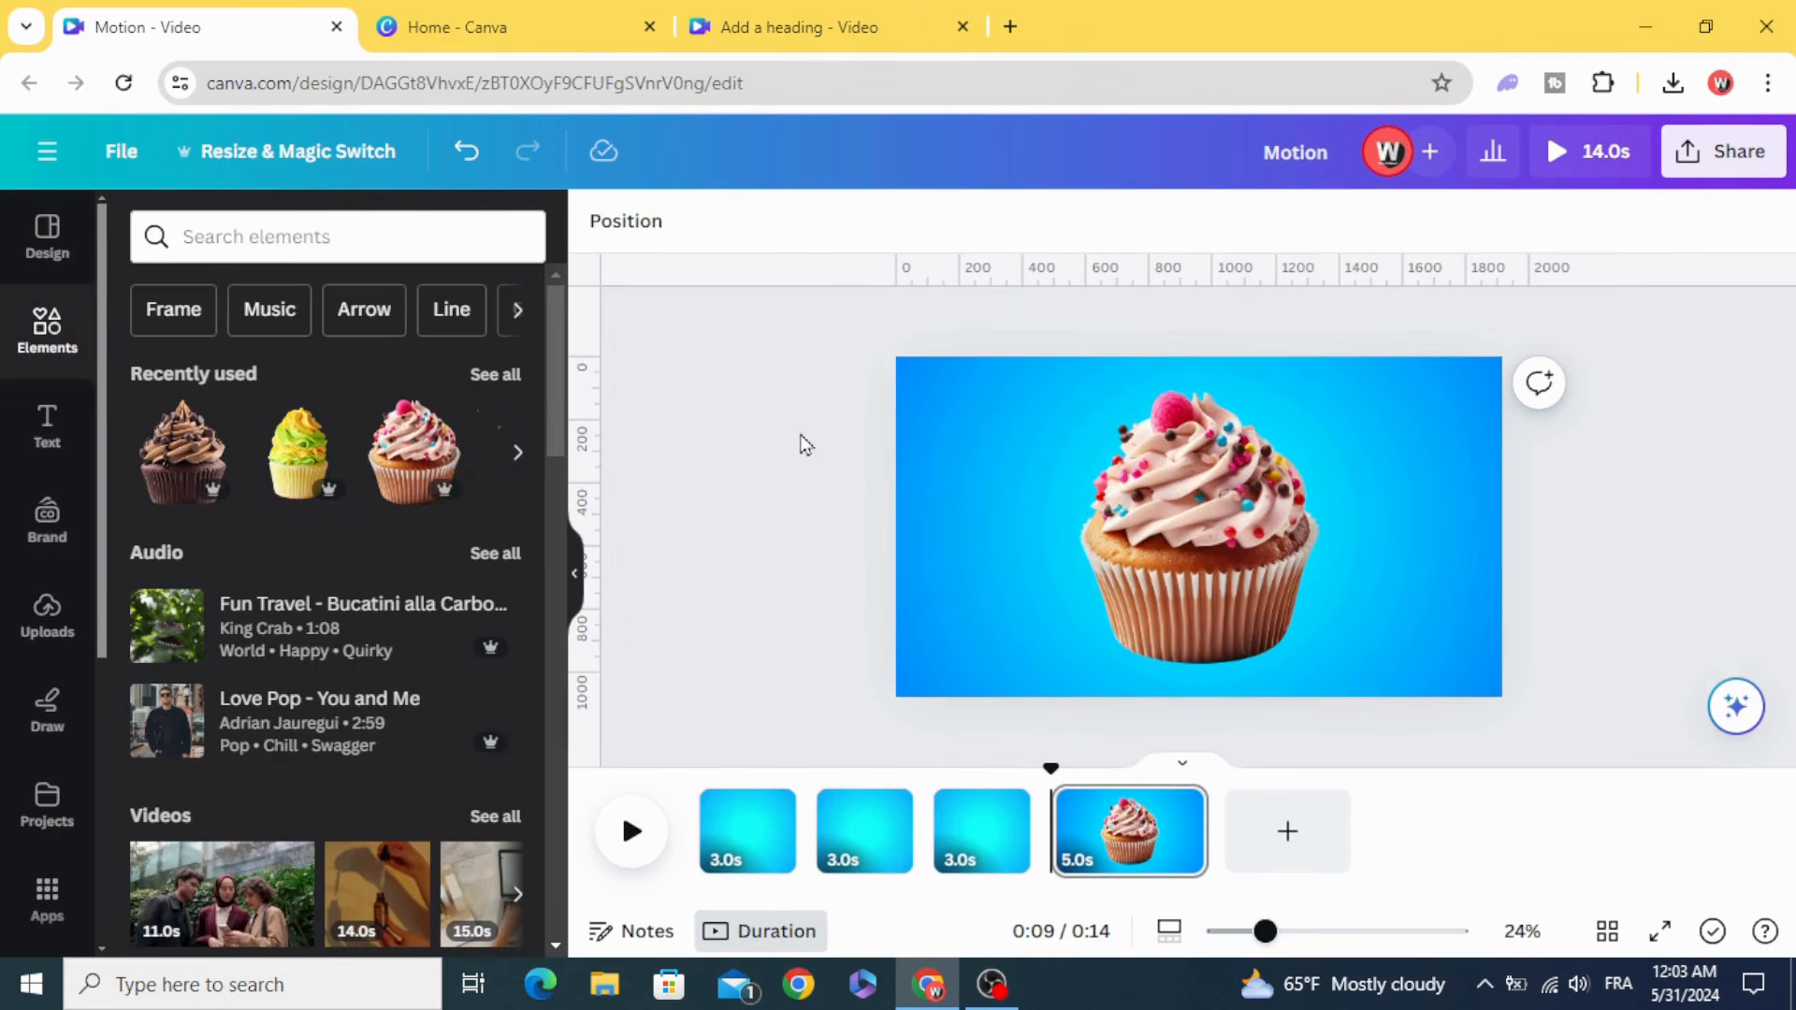
- Add a heading to the fourth page and replace its text with "Special Menu"
{"action": "left_click", "coordinate": [47, 425]}
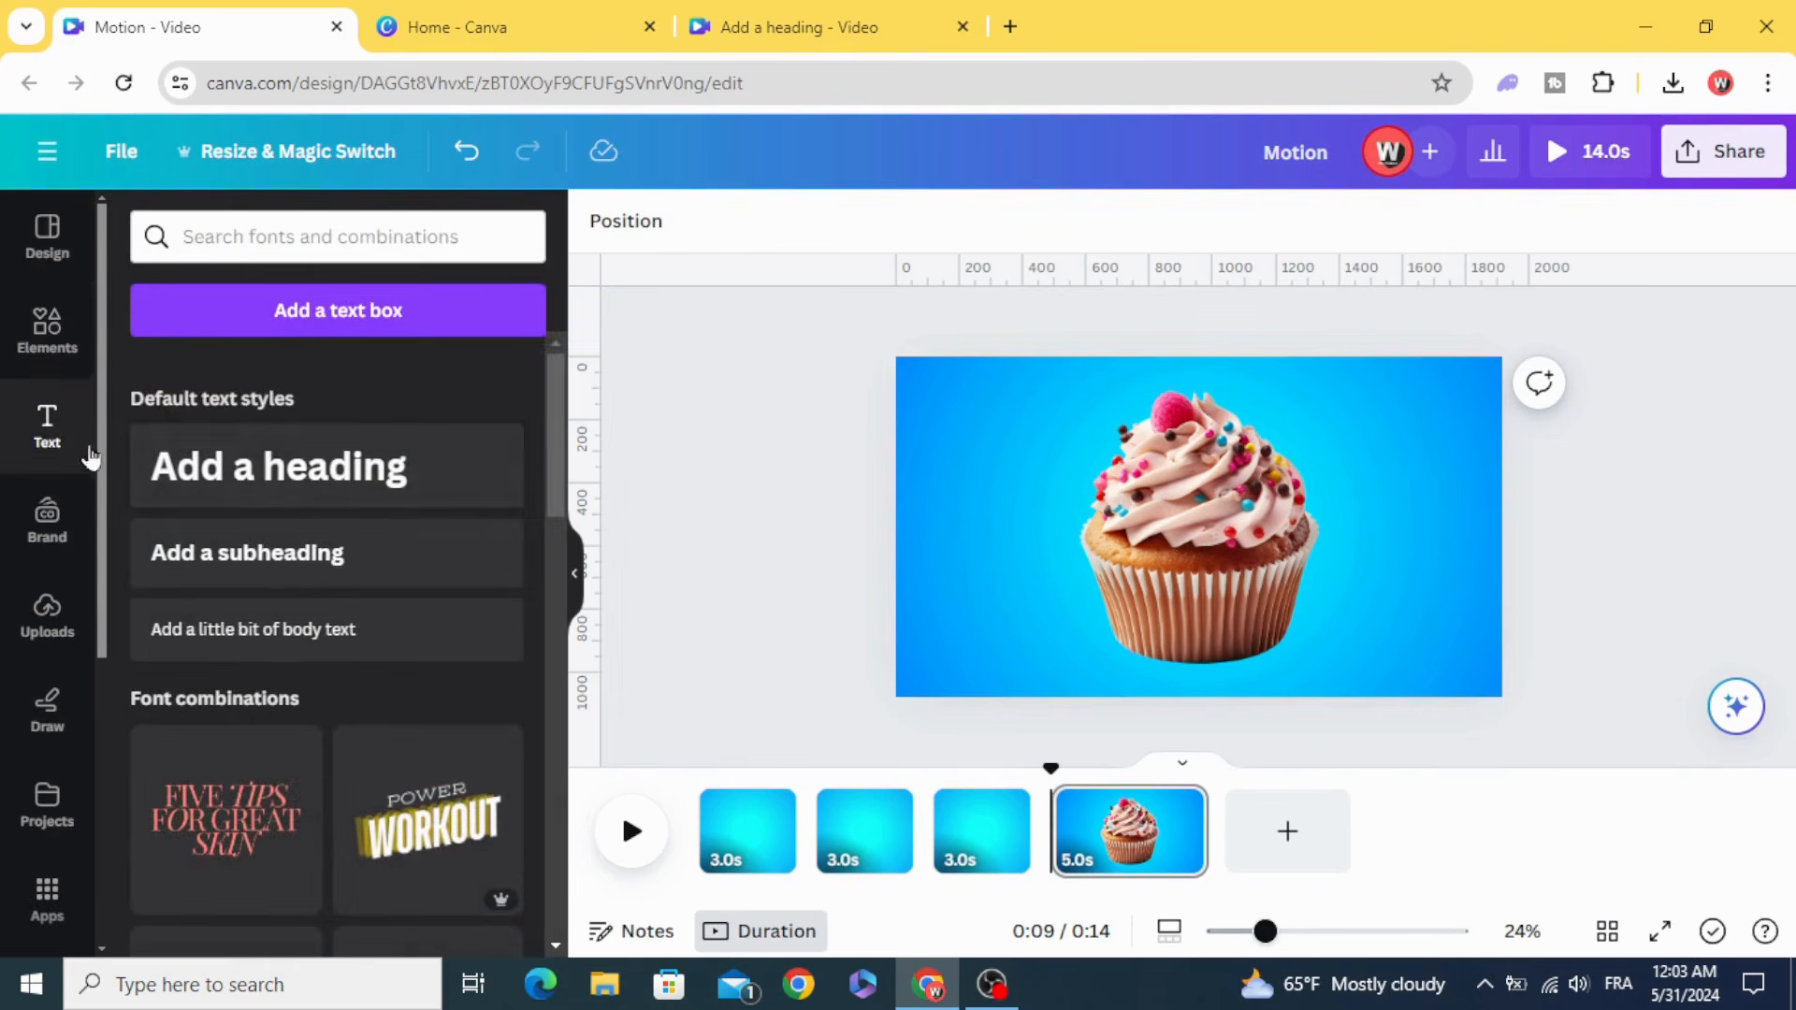
{"action": "left_click", "coordinate": [237, 468]}
{"action": "left_click", "coordinate": [777, 496]}
{"action": "left_click", "coordinate": [1147, 537]}
{"action": "left_click", "coordinate": [1141, 522]}
{"action": "type", "text": "S"}
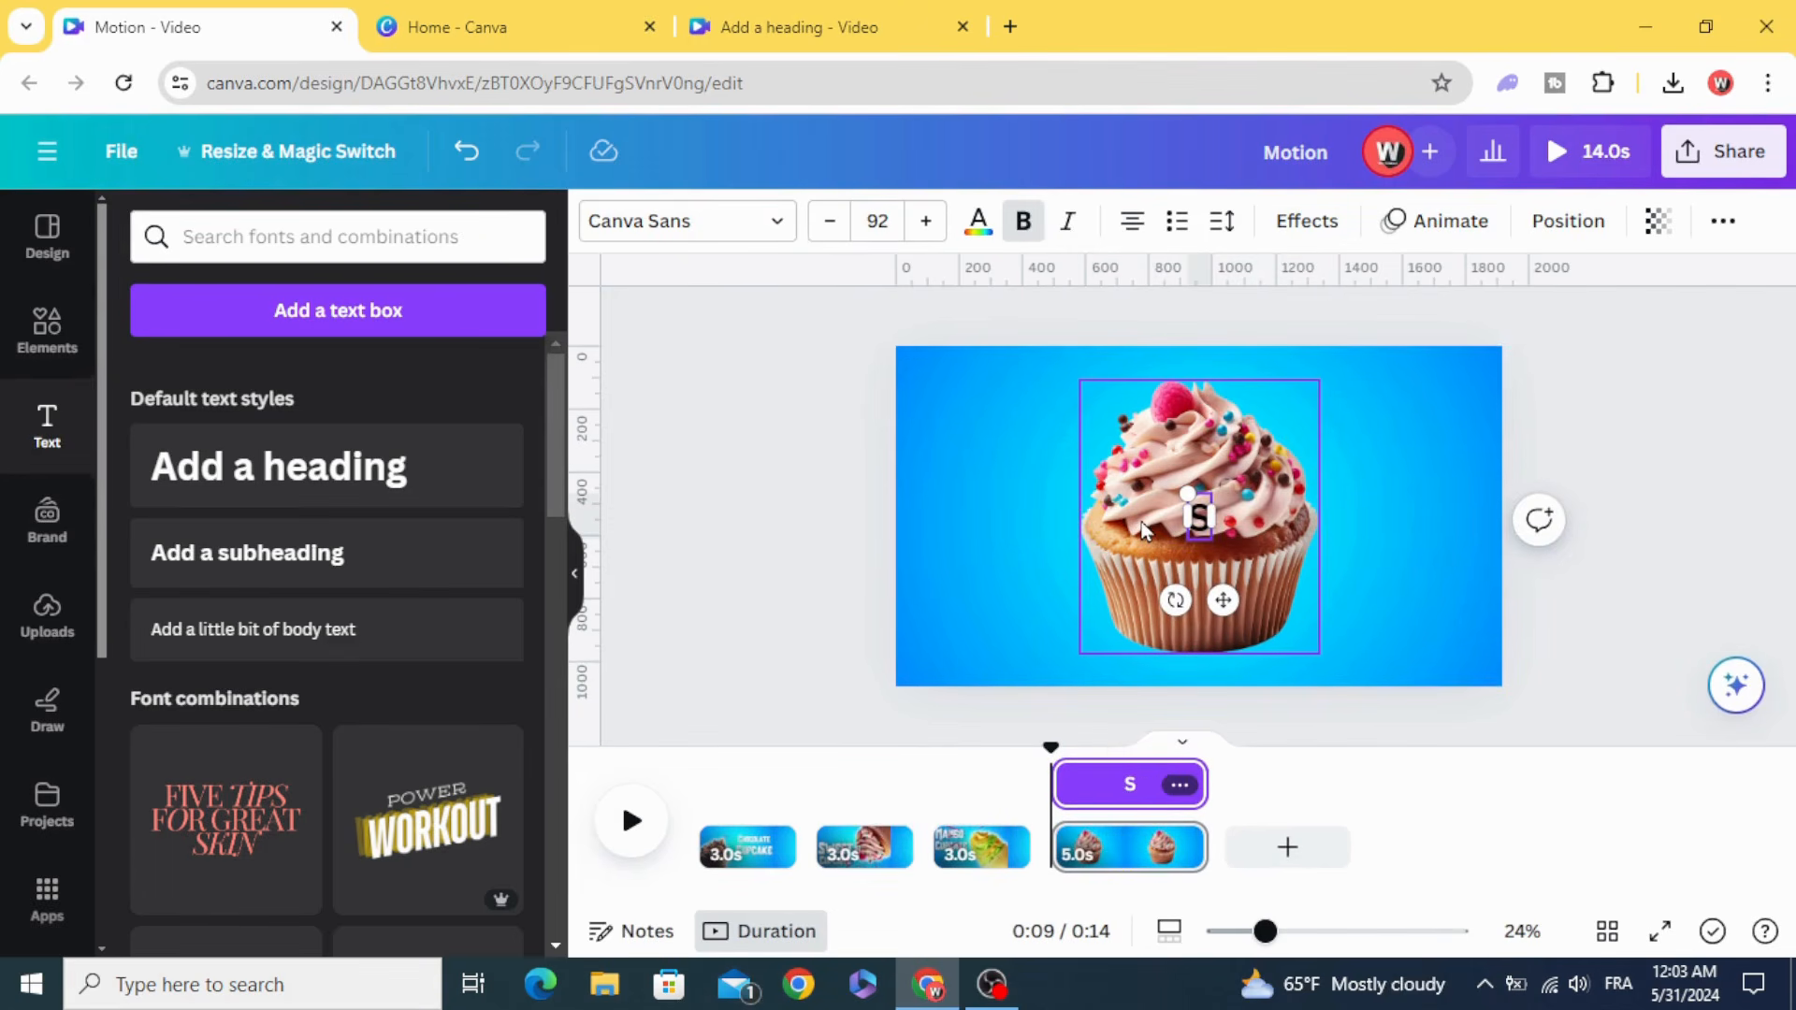
{"action": "type", "text": "pecial Men"}
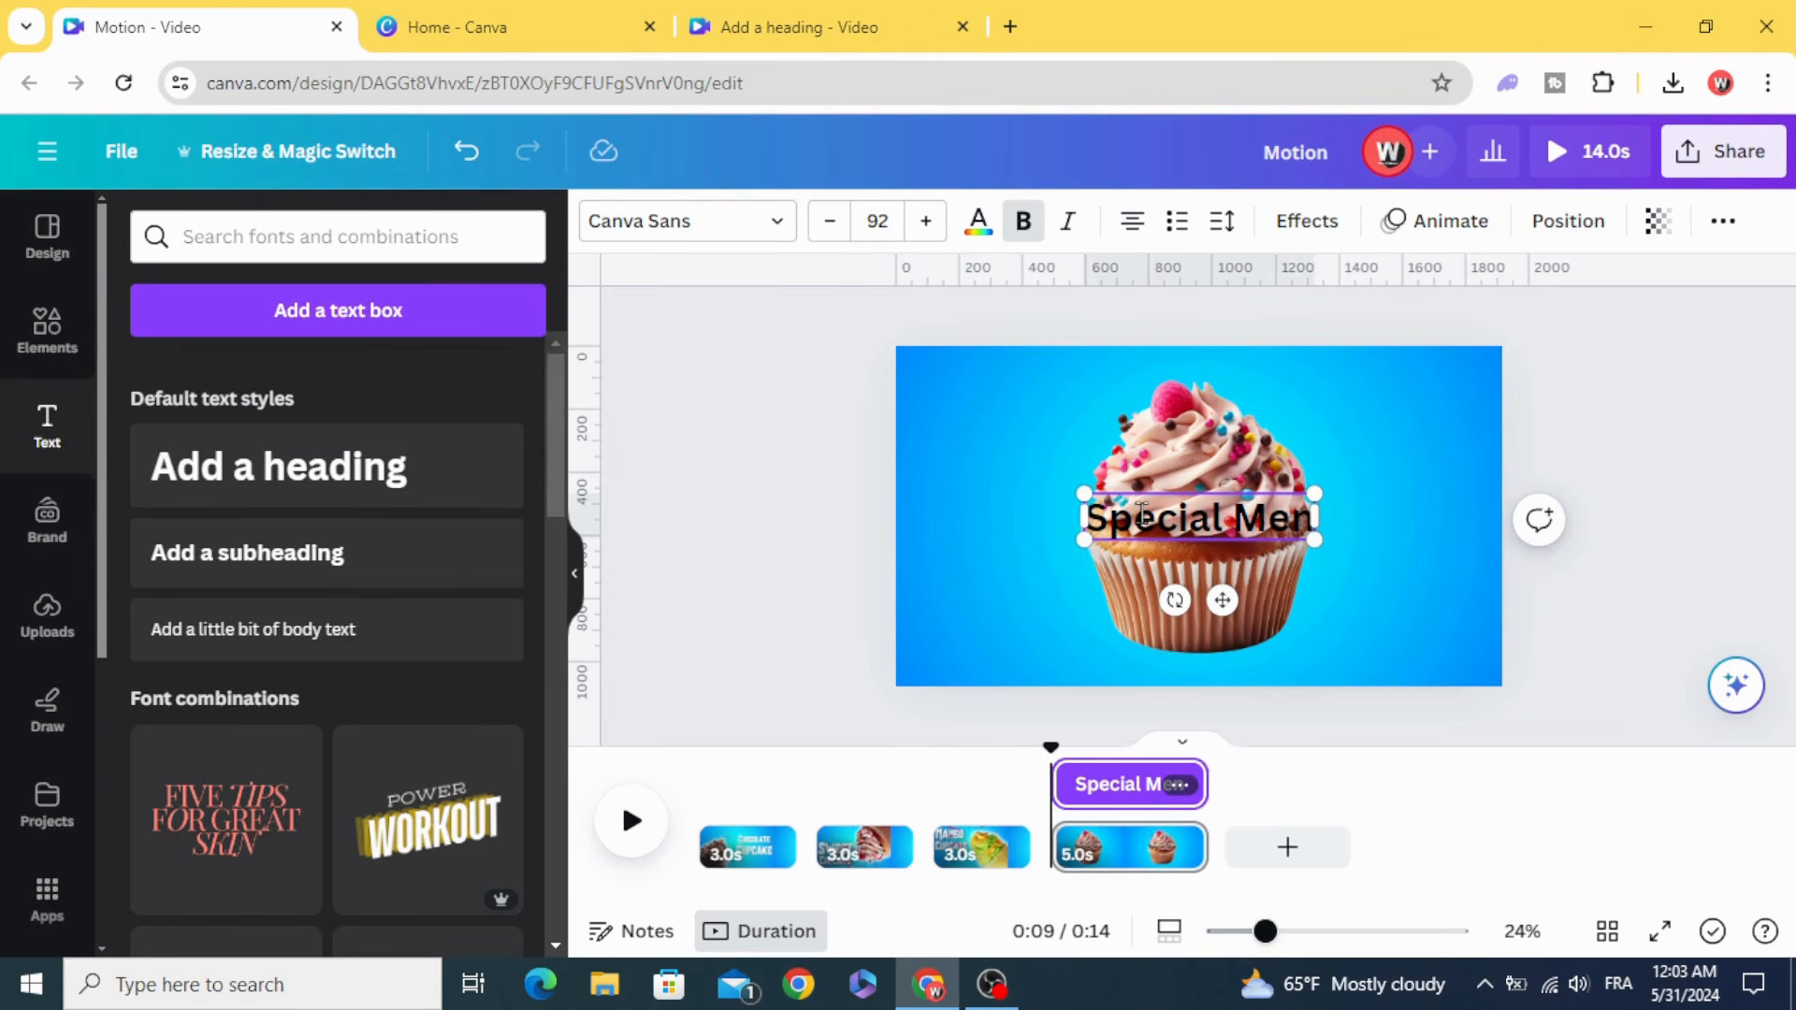
{"action": "type", "text": "u"}
- Change the Special Menu heading's font to Brother and enlarge it to size 268
{"action": "left_click", "coordinate": [686, 223]}
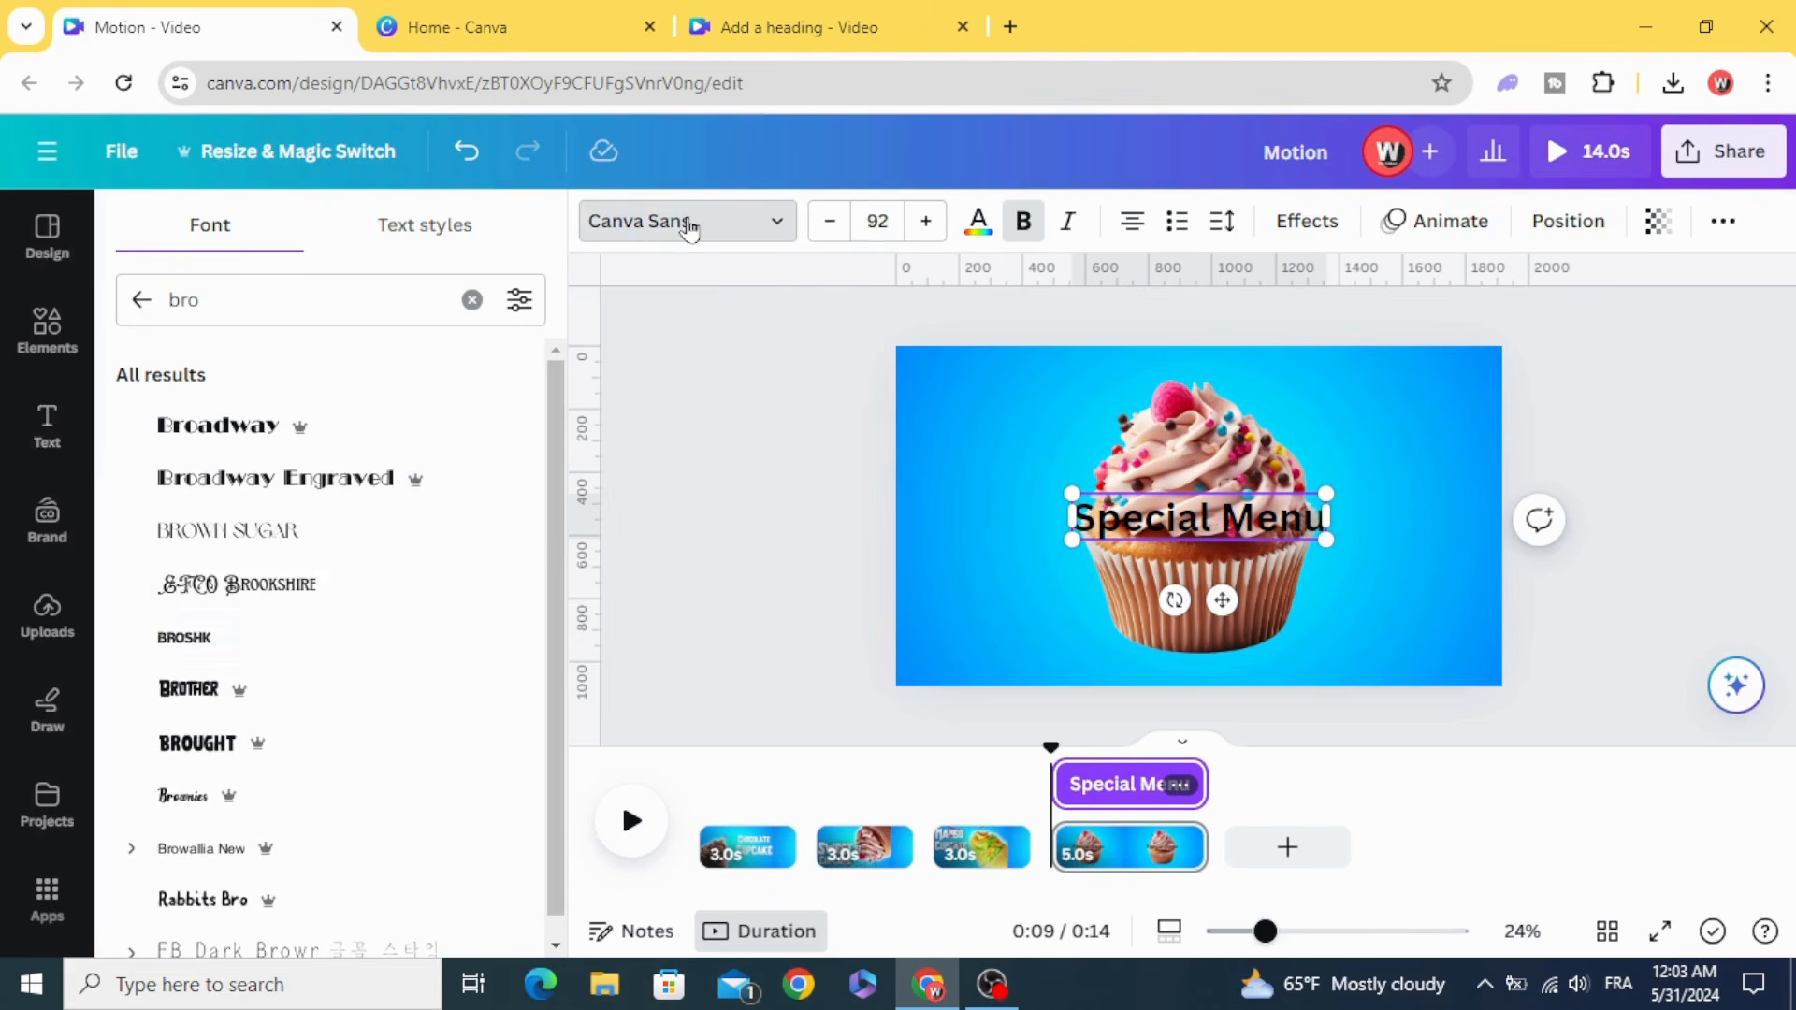
{"action": "left_click", "coordinate": [303, 705]}
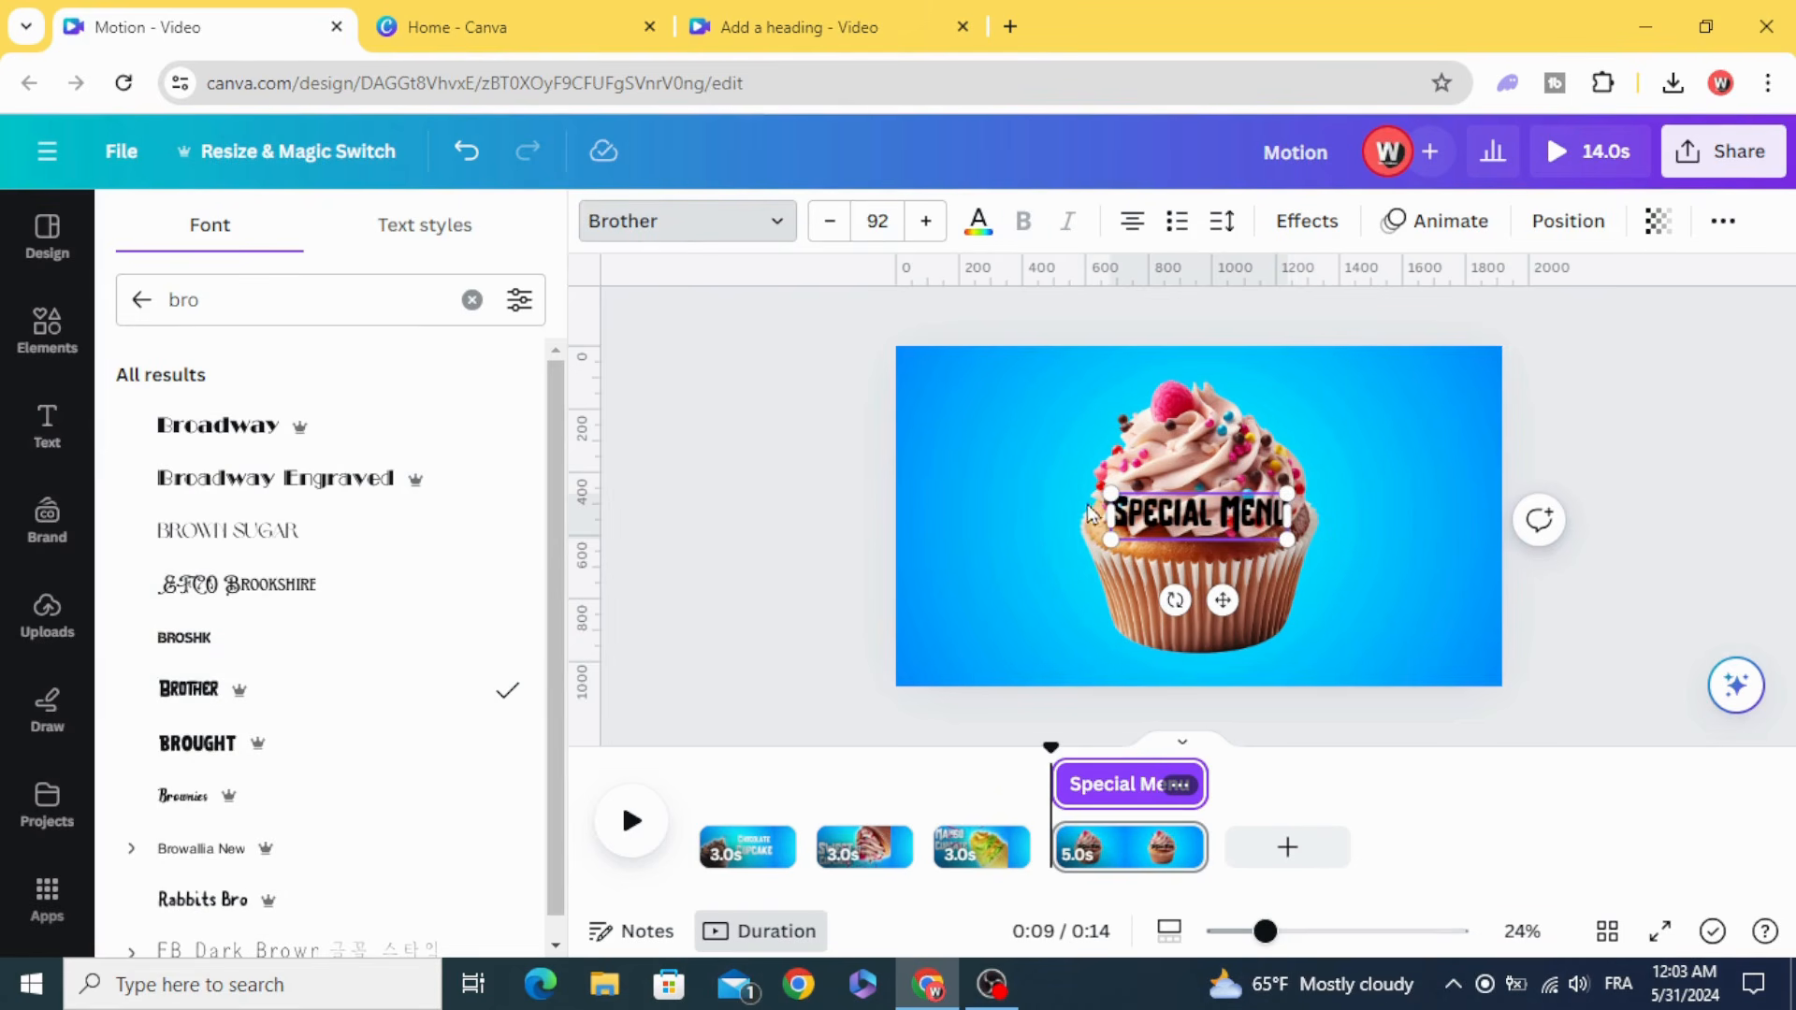
{"action": "left_click_drag", "start_coordinate": [1103, 491], "coordinate": [935, 445]}
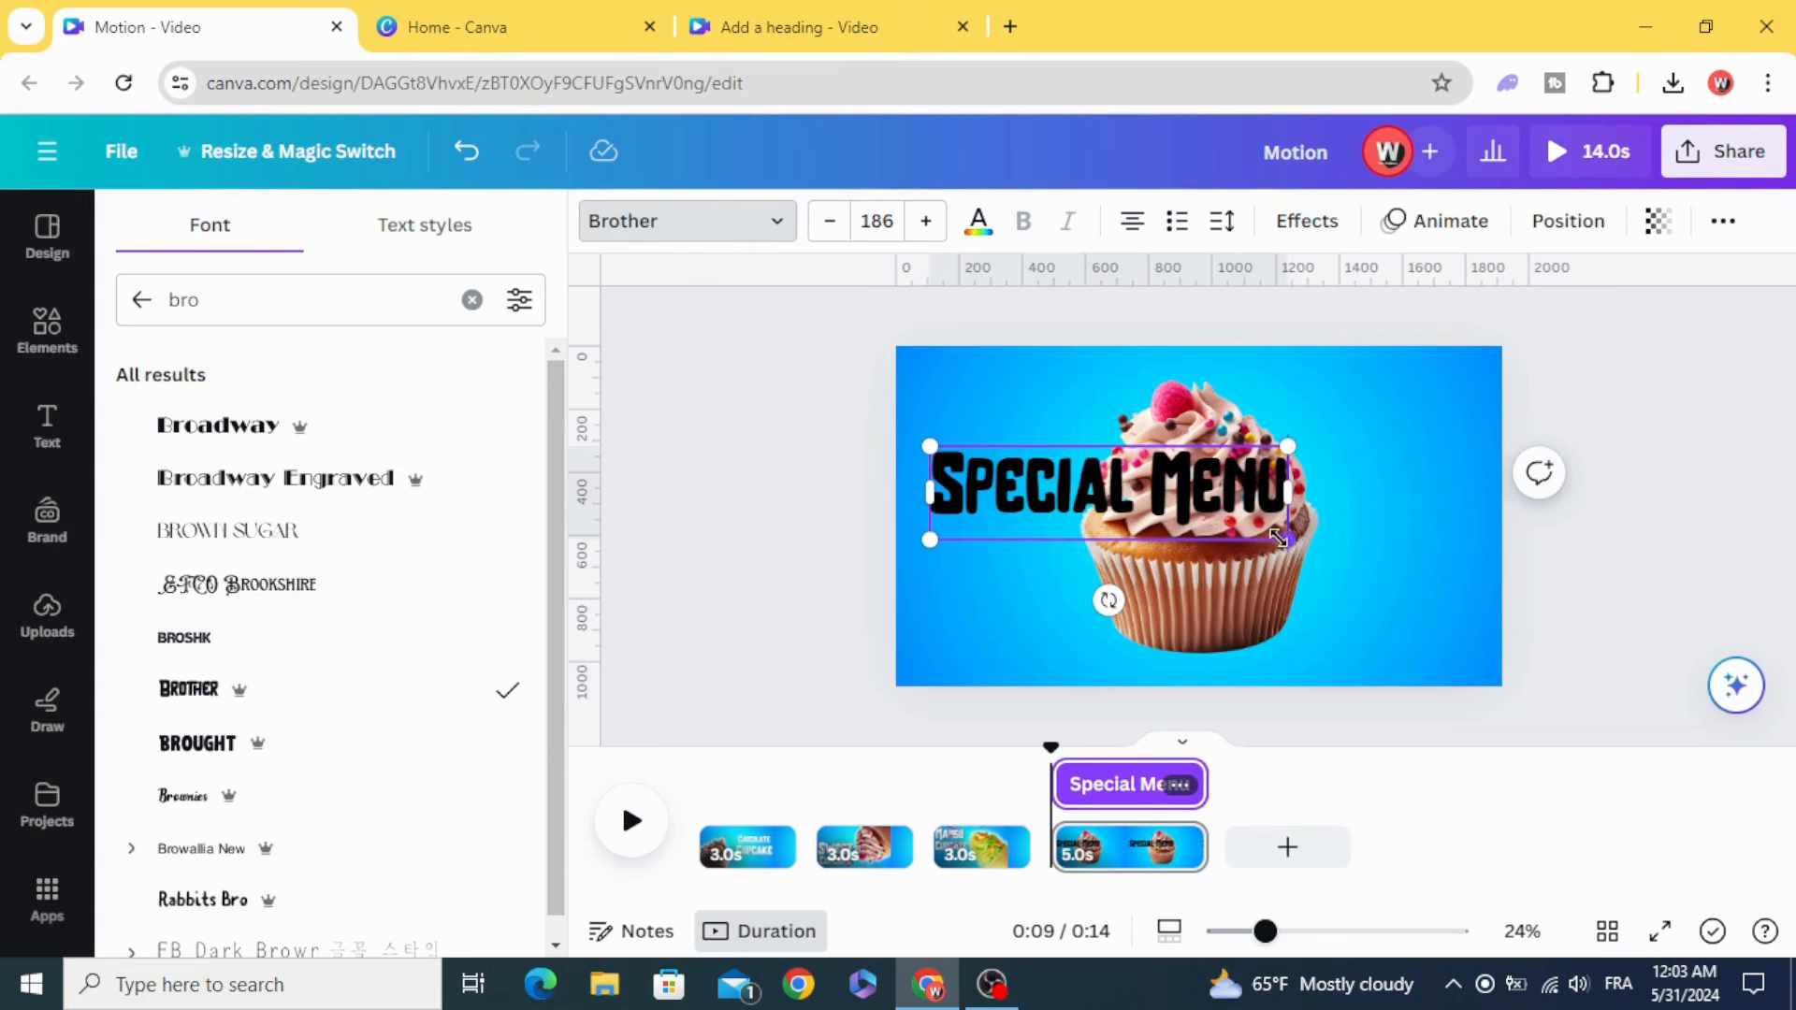
{"action": "left_click_drag", "start_coordinate": [1294, 544], "coordinate": [1449, 584]}
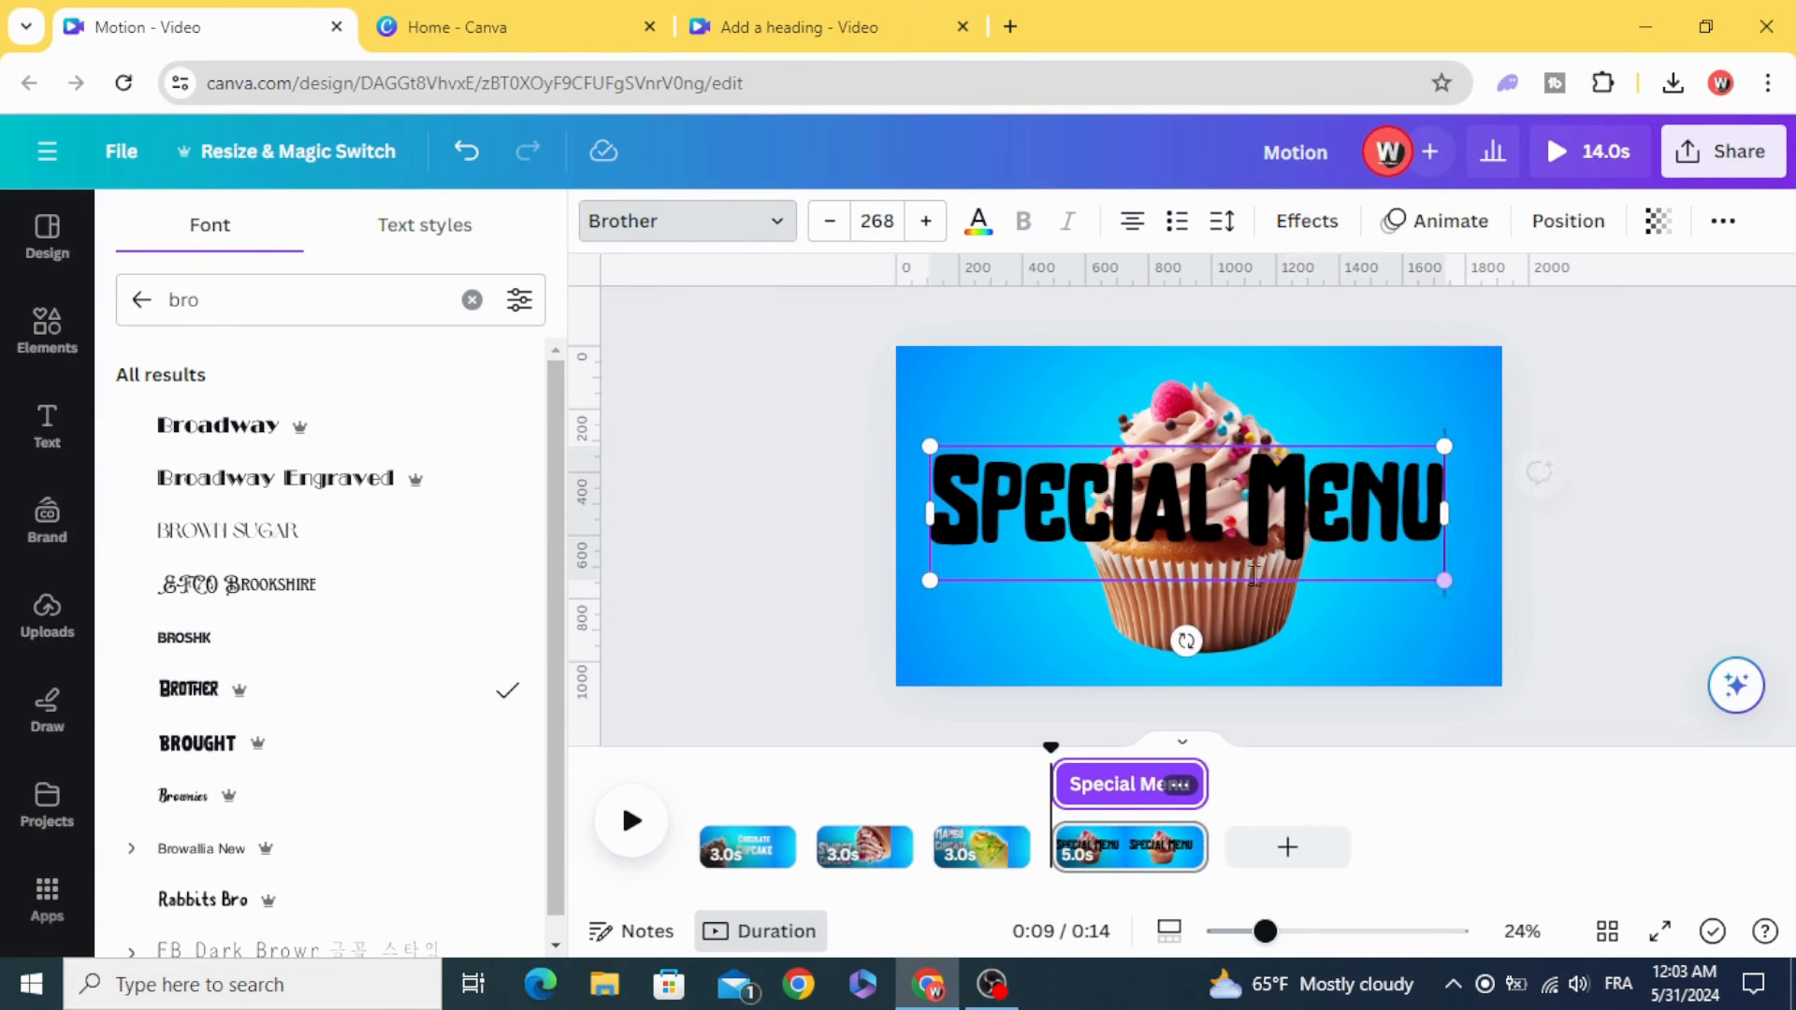
- Set the Special Menu heading's text colour to white
{"action": "left_click", "coordinate": [980, 224]}
{"action": "scroll", "coordinate": [458, 608], "scroll_direction": "down", "scroll_amount": 4}
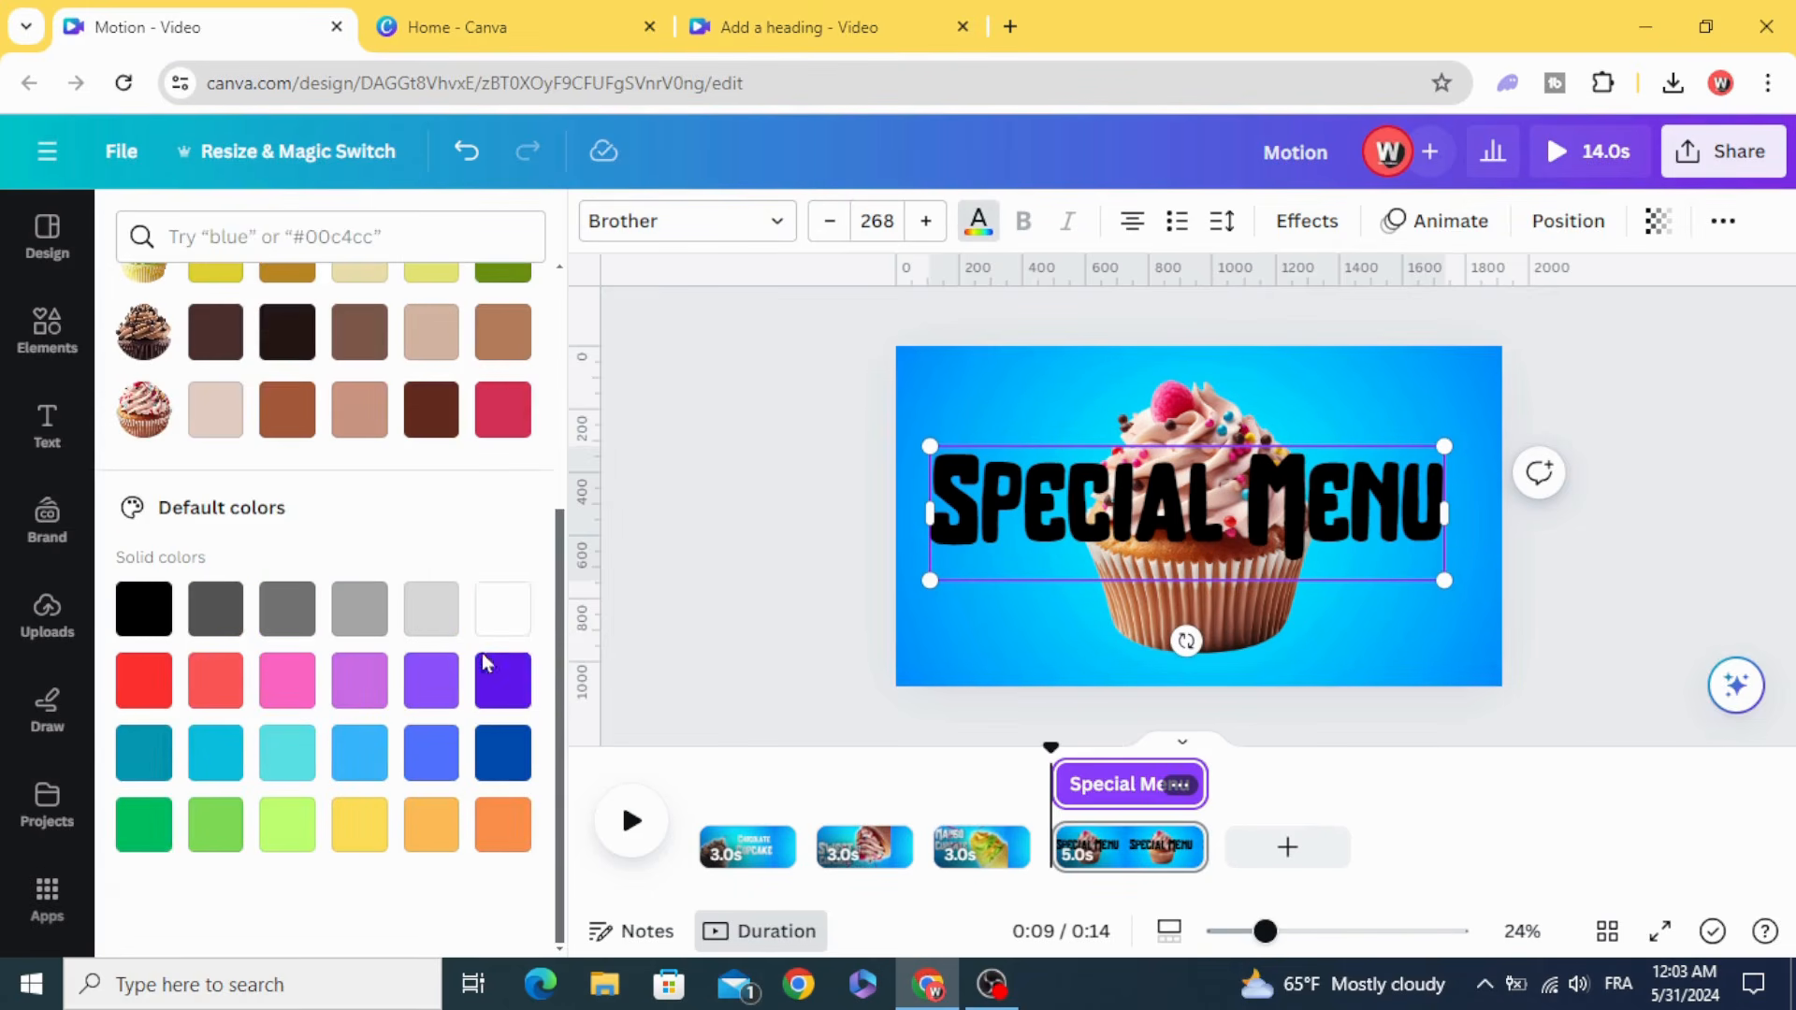
{"action": "left_click", "coordinate": [501, 610]}
{"action": "left_click", "coordinate": [658, 553]}
{"action": "left_click", "coordinate": [999, 547]}
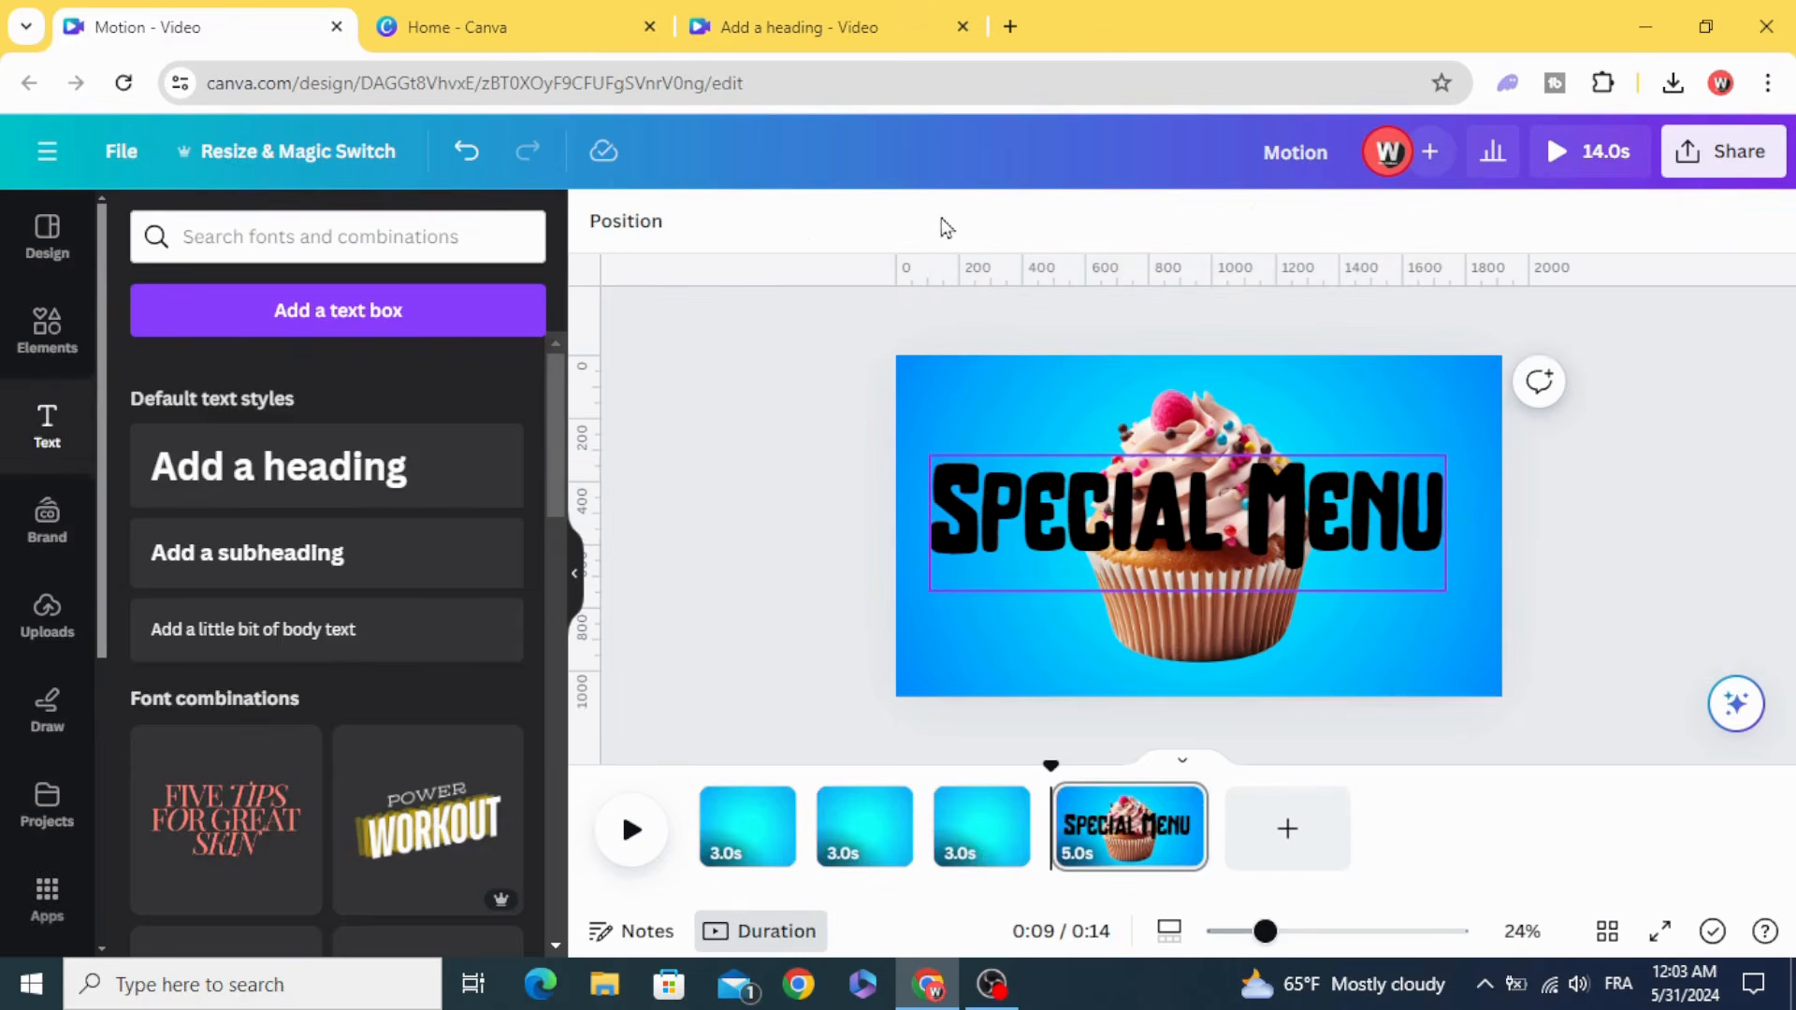
{"action": "left_click", "coordinate": [979, 225]}
{"action": "scroll", "coordinate": [467, 655], "scroll_direction": "down", "scroll_amount": 3}
{"action": "scroll", "coordinate": [481, 717], "scroll_direction": "down", "scroll_amount": 1}
{"action": "left_click", "coordinate": [500, 725]}
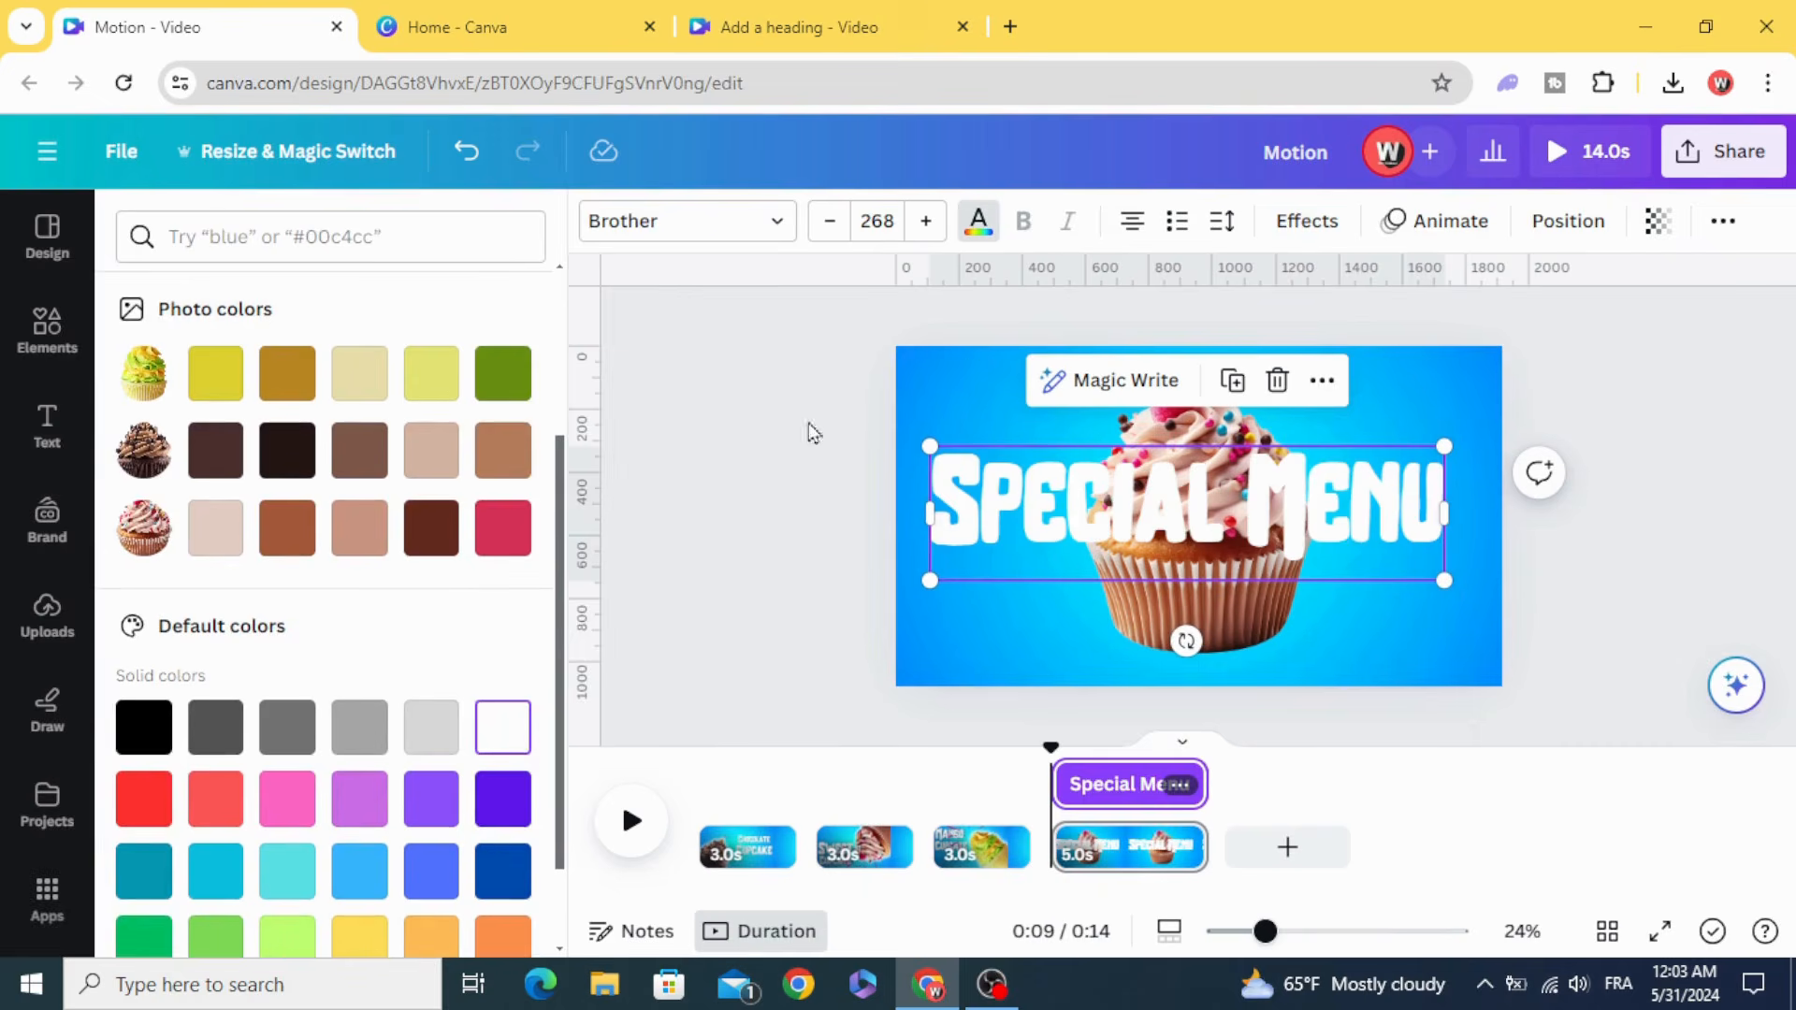
- Apply the Lift effect to the Special Menu heading at maximum intensity
{"action": "left_click", "coordinate": [1291, 224]}
{"action": "left_click", "coordinate": [466, 412]}
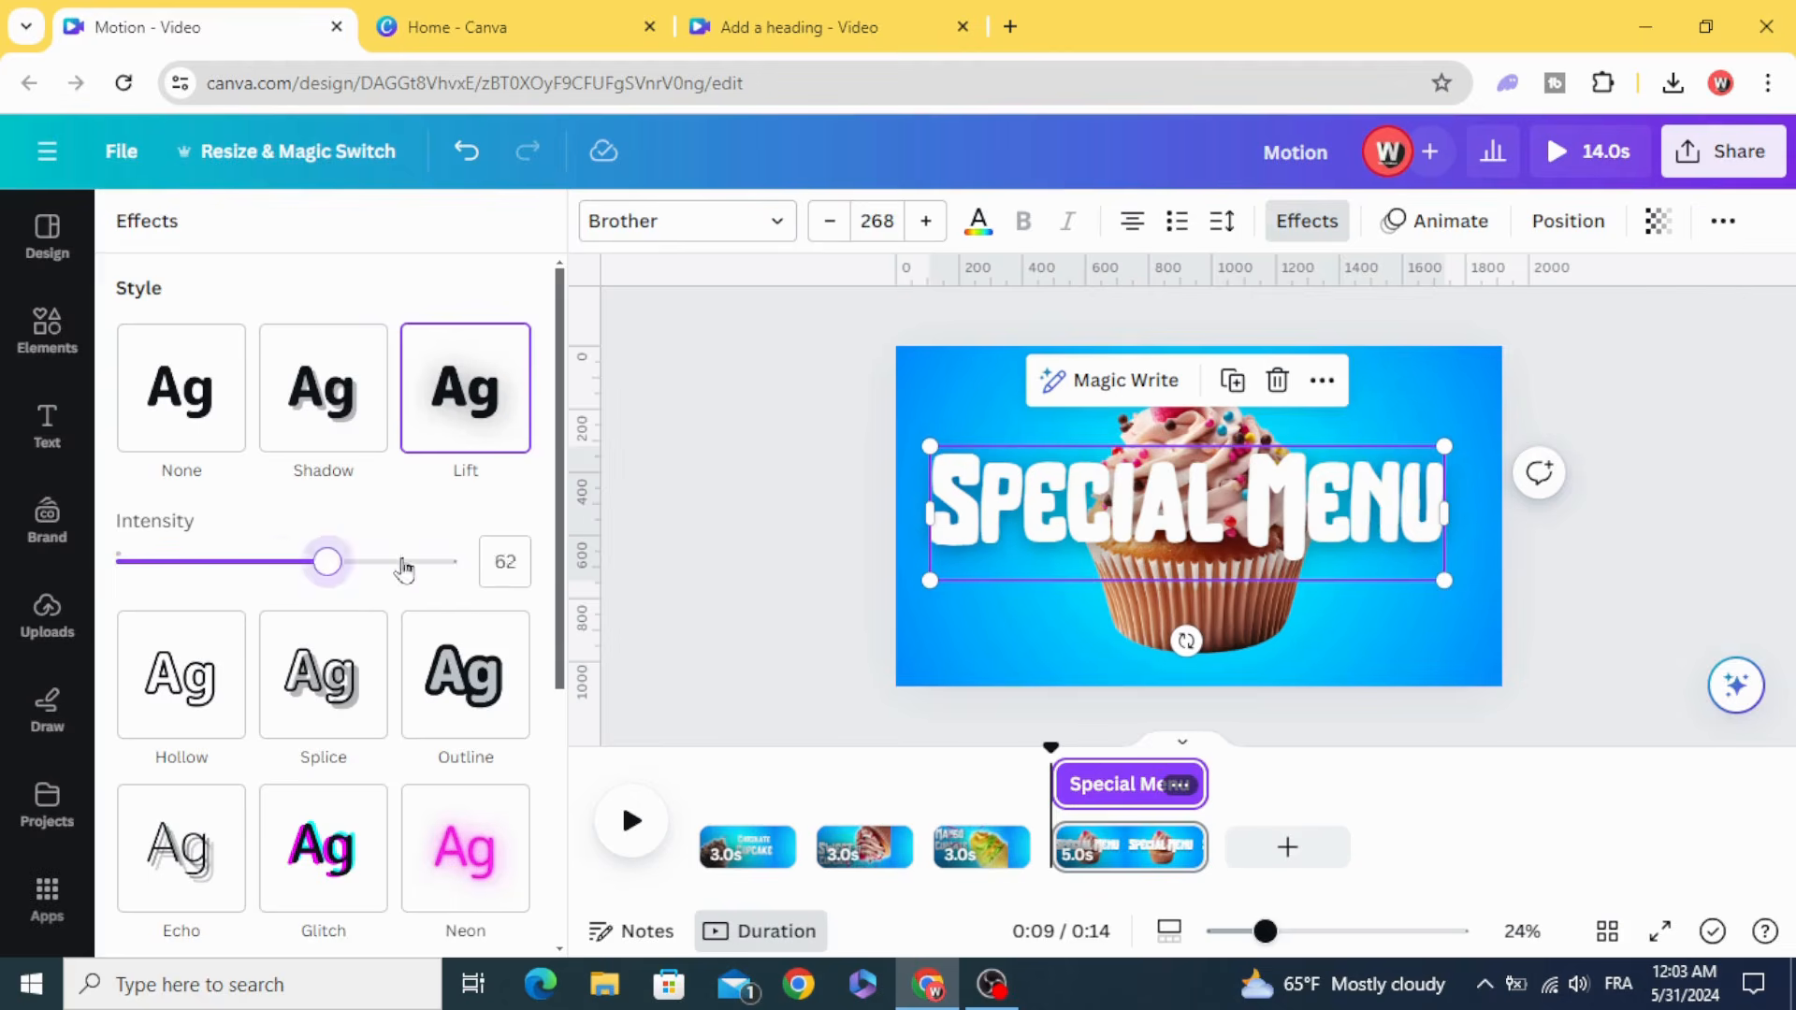
{"action": "left_click_drag", "start_coordinate": [307, 565], "coordinate": [589, 552]}
{"action": "left_click", "coordinate": [731, 521]}
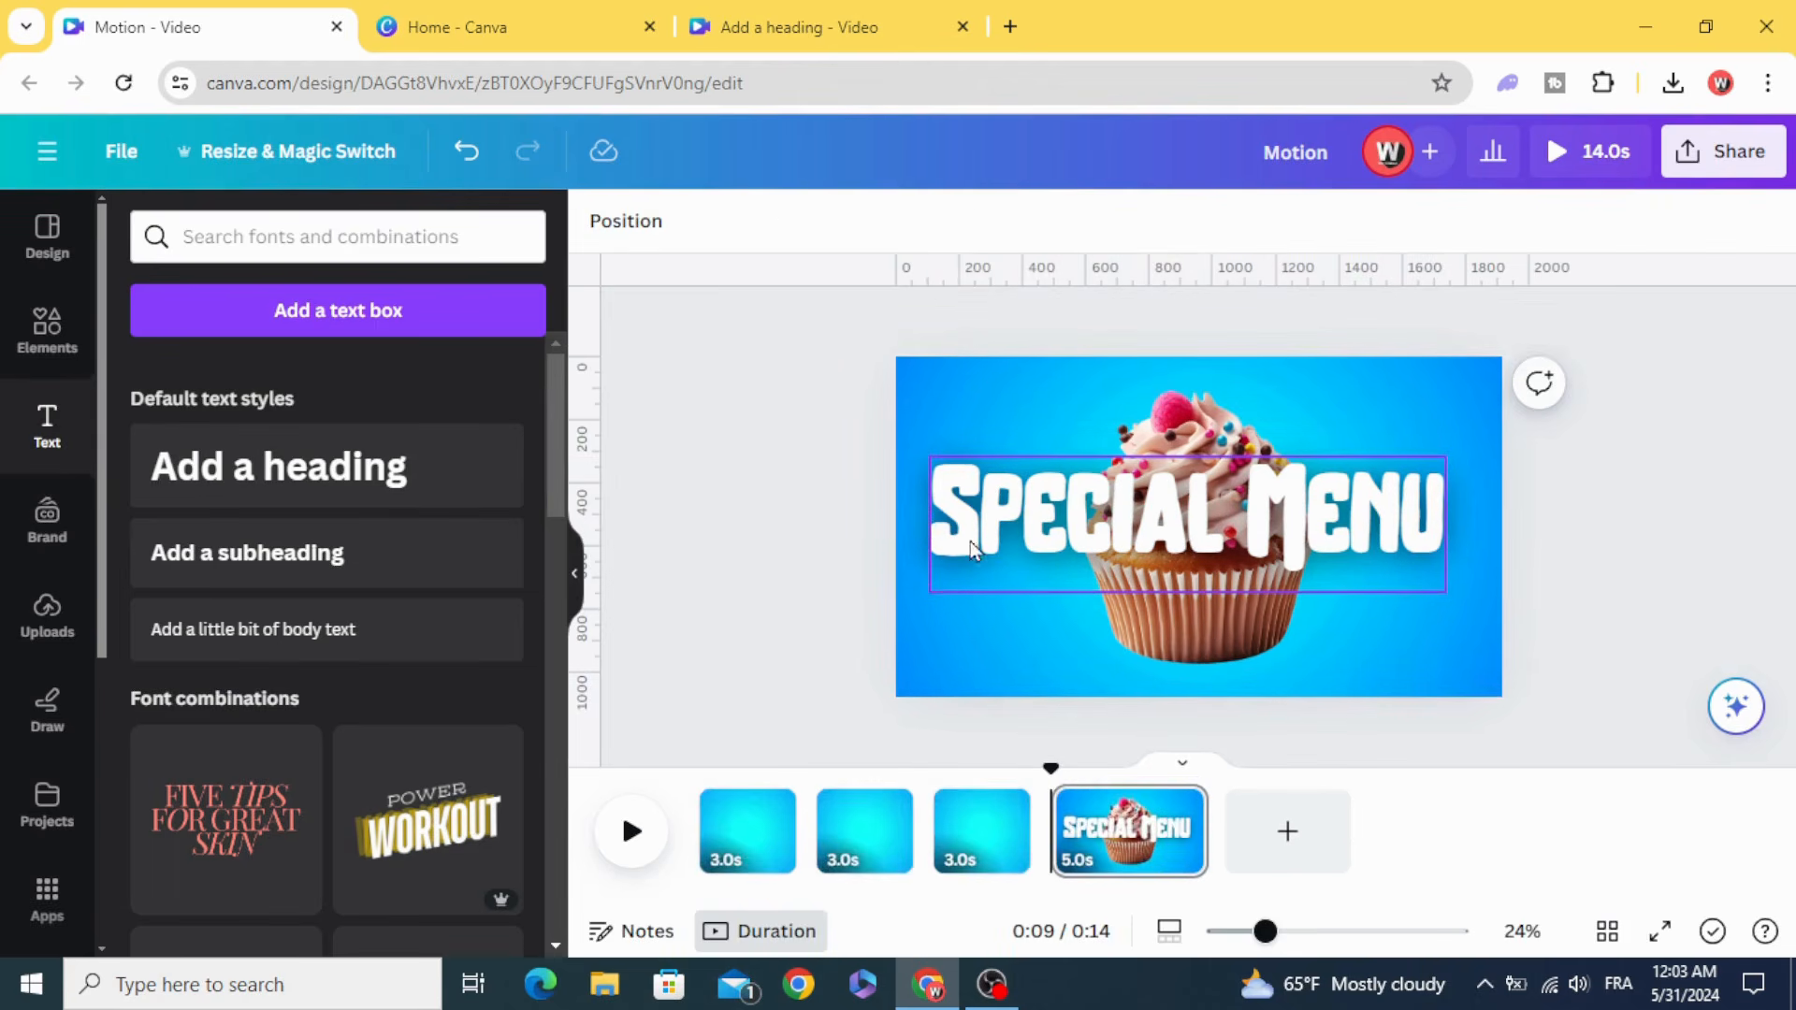
- Shrink the Special Menu heading to size 202 and move it just above the page's top edge
{"action": "left_click", "coordinate": [973, 549]}
{"action": "left_click_drag", "start_coordinate": [927, 587], "coordinate": [1051, 543]}
{"action": "left_click_drag", "start_coordinate": [1162, 505], "coordinate": [1105, 316]}
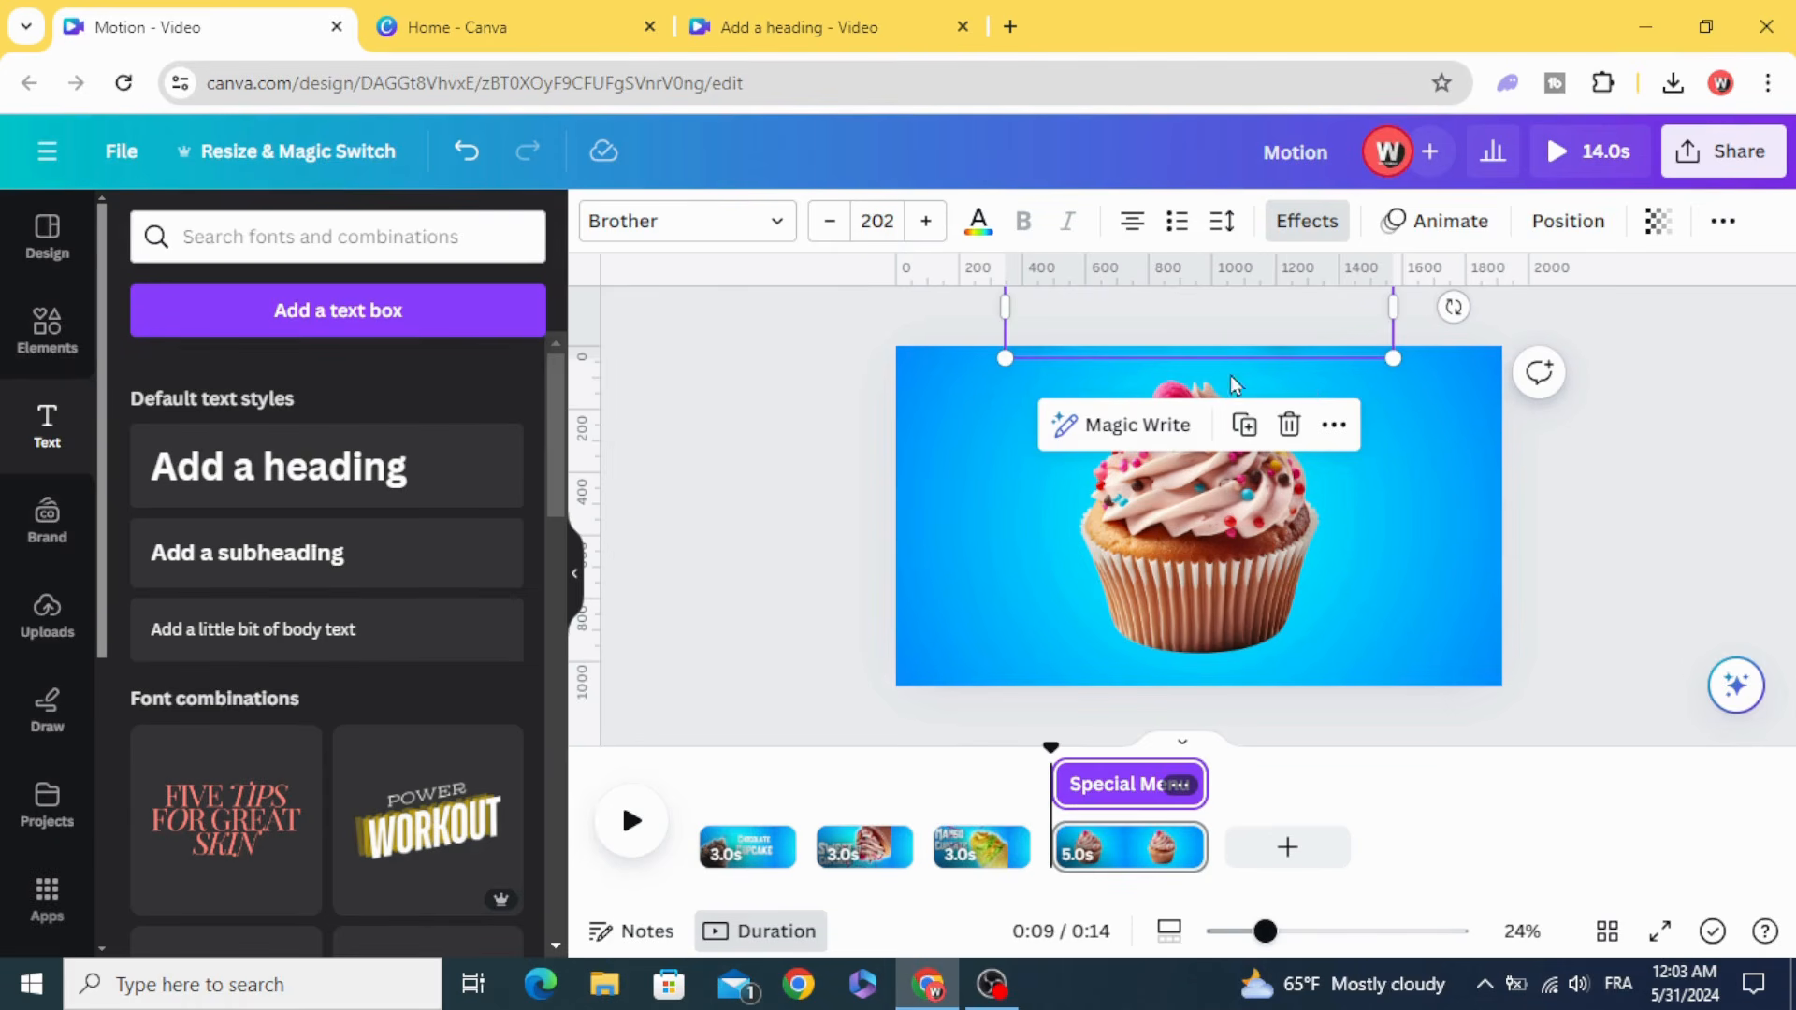
{"action": "left_click", "coordinate": [747, 542]}
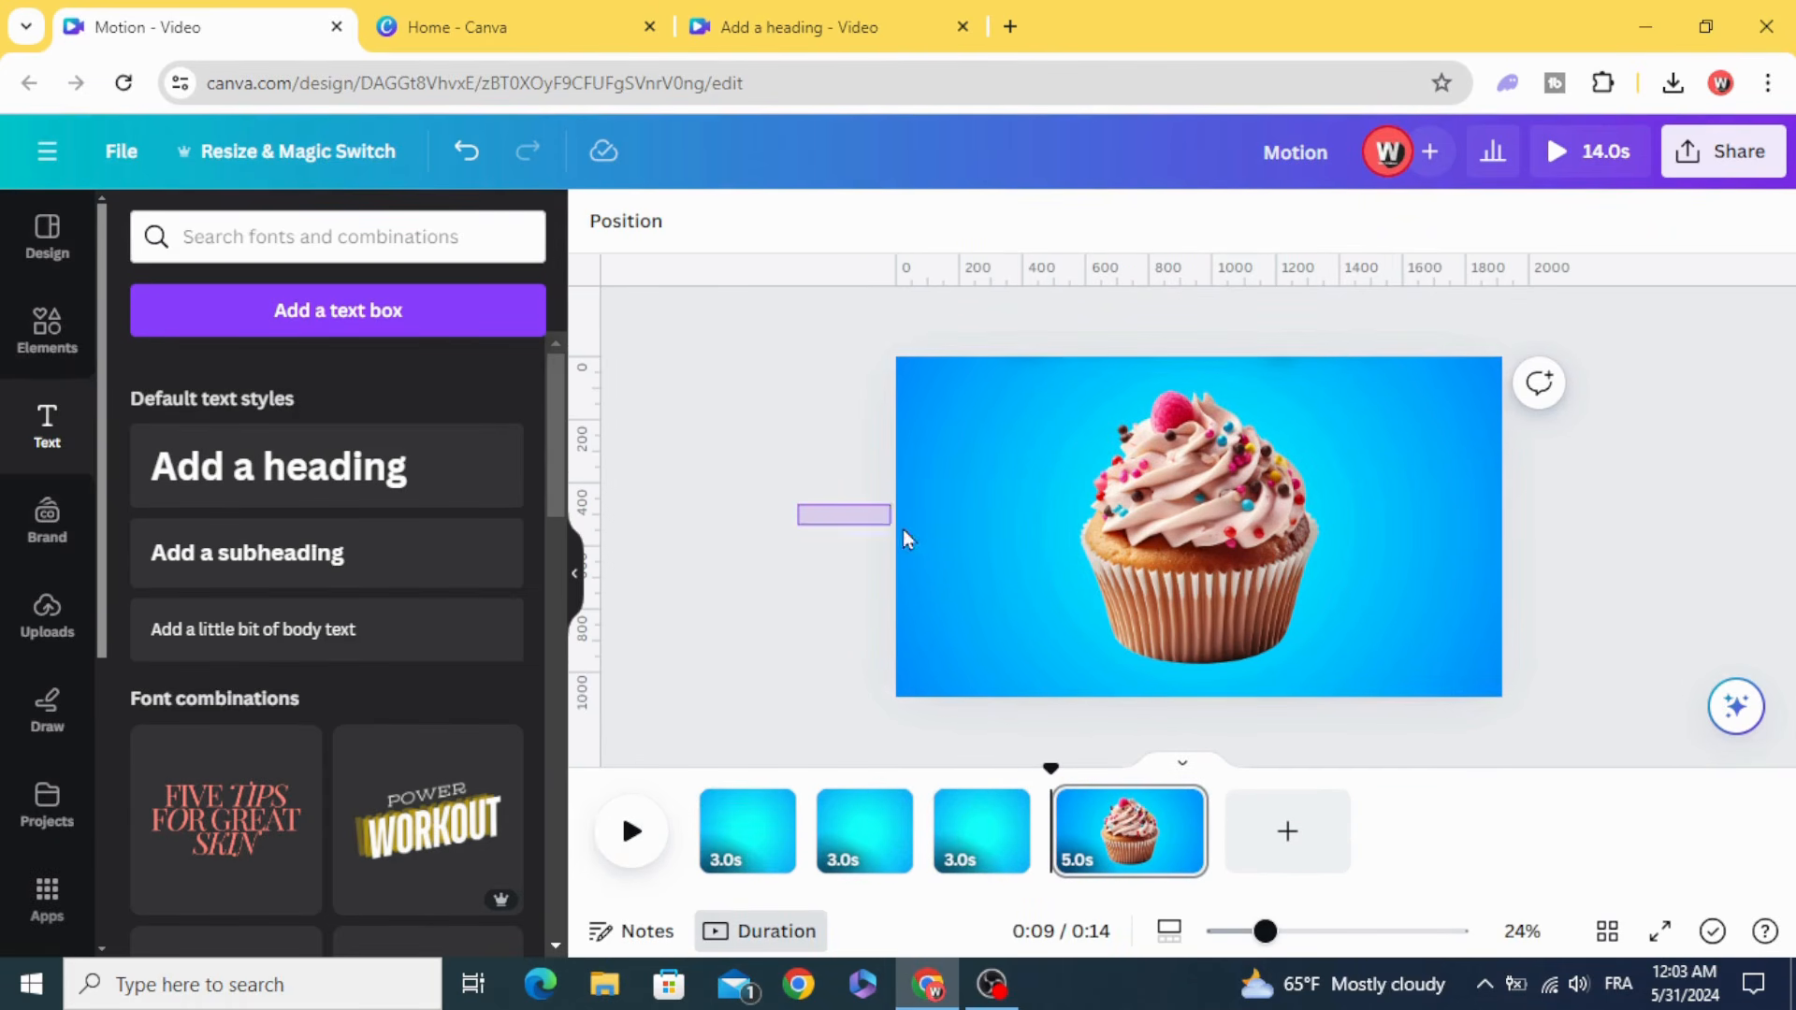
- Select all three stacked cupcakes and apply the Baseline photo animation on enter with the upward direction
{"action": "left_click_drag", "start_coordinate": [1139, 545], "coordinate": [1383, 625]}
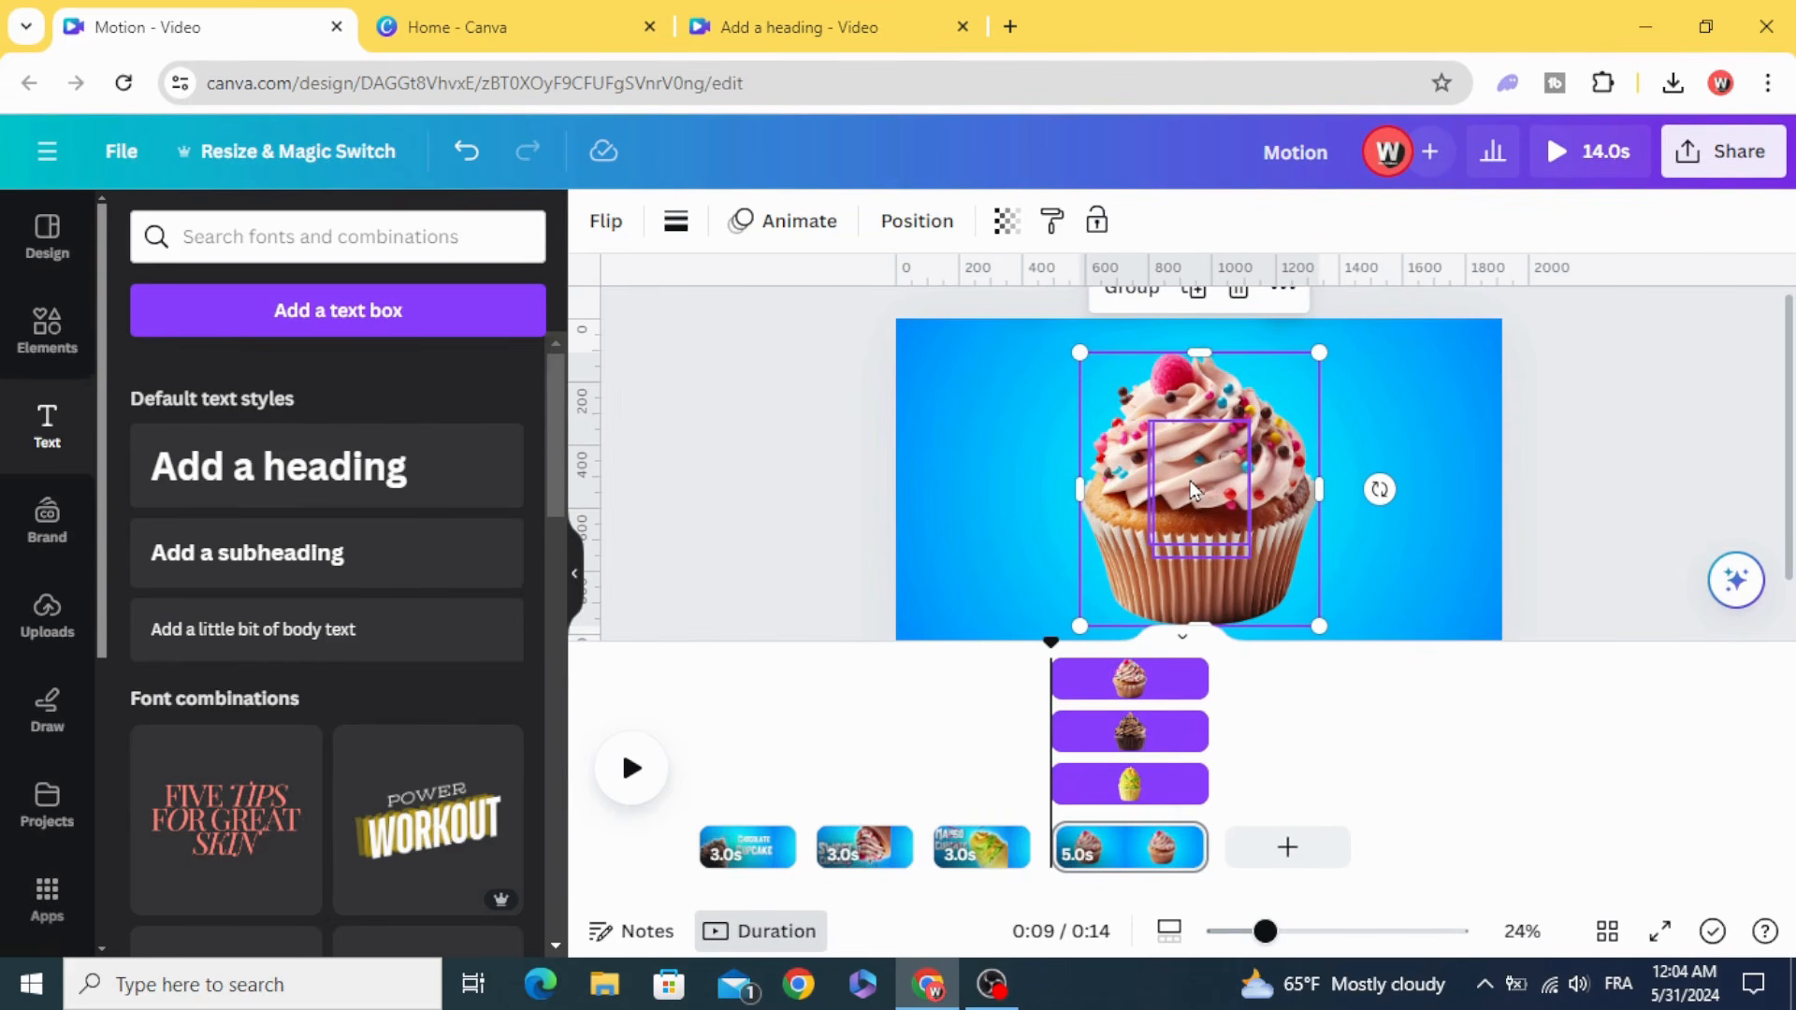
{"action": "left_click", "coordinate": [795, 221]}
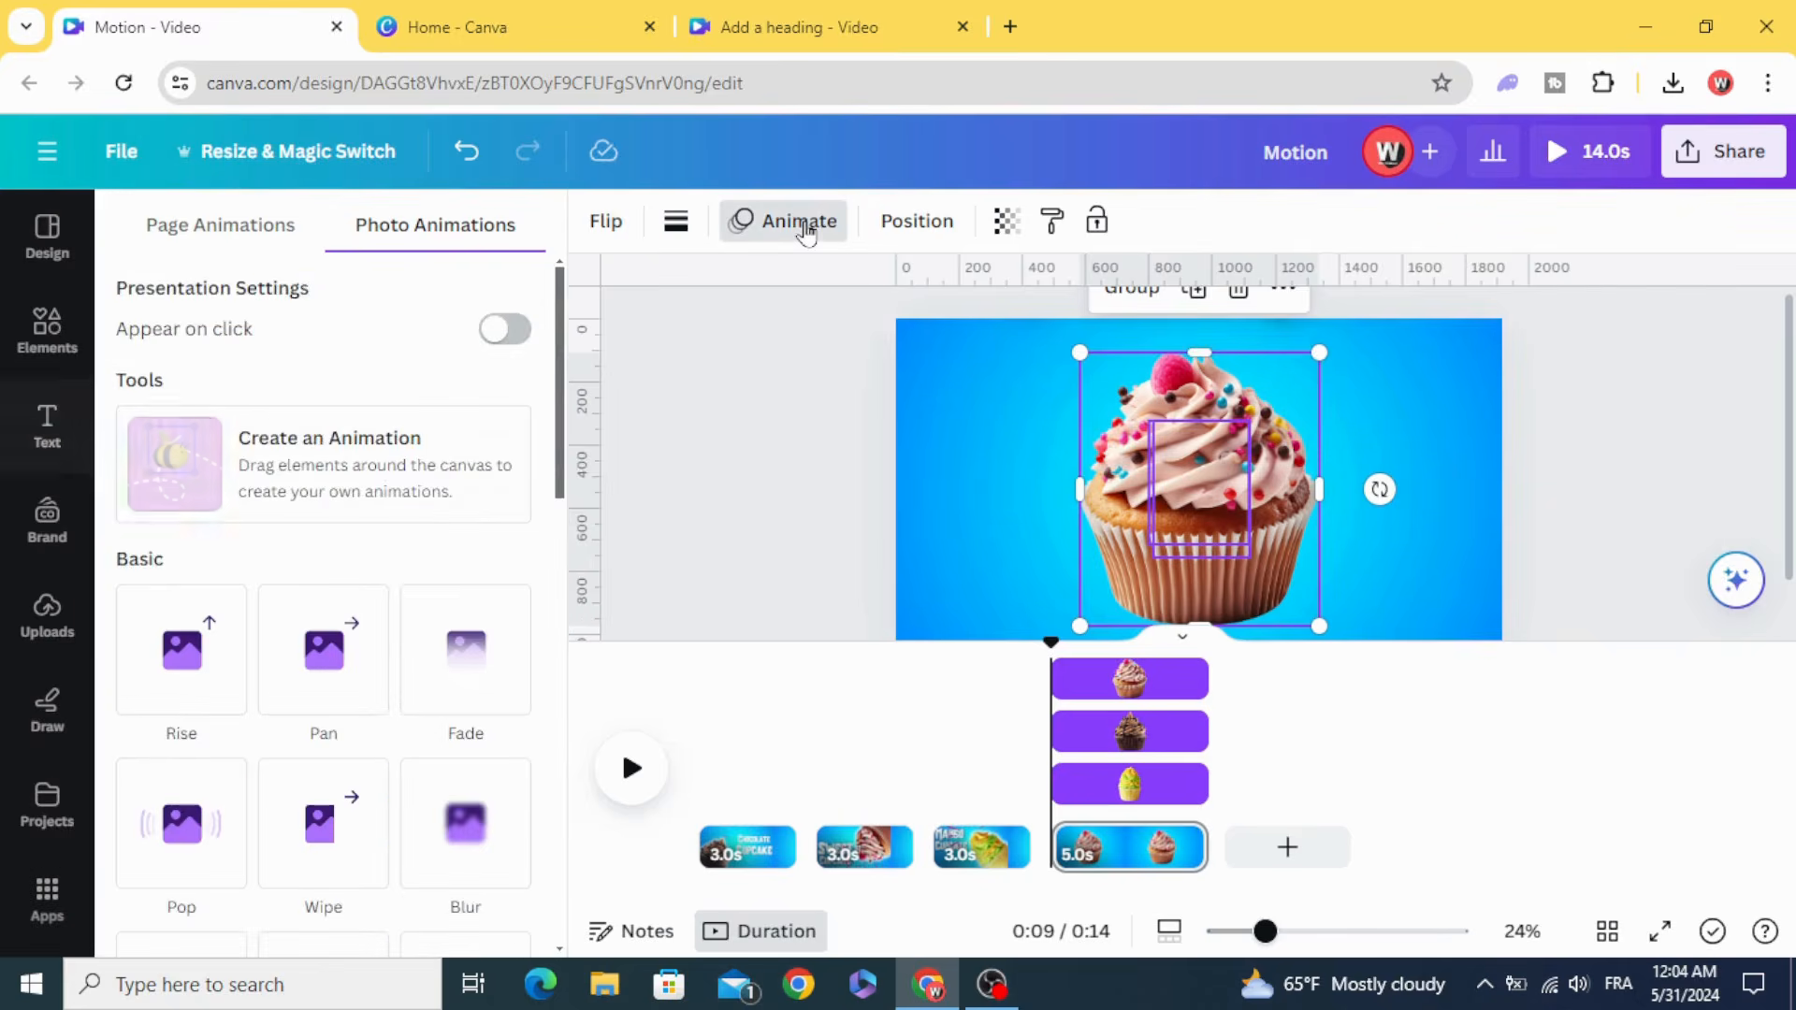
{"action": "scroll", "coordinate": [374, 621], "scroll_direction": "down", "scroll_amount": 5}
{"action": "scroll", "coordinate": [379, 673], "scroll_direction": "down", "scroll_amount": 1}
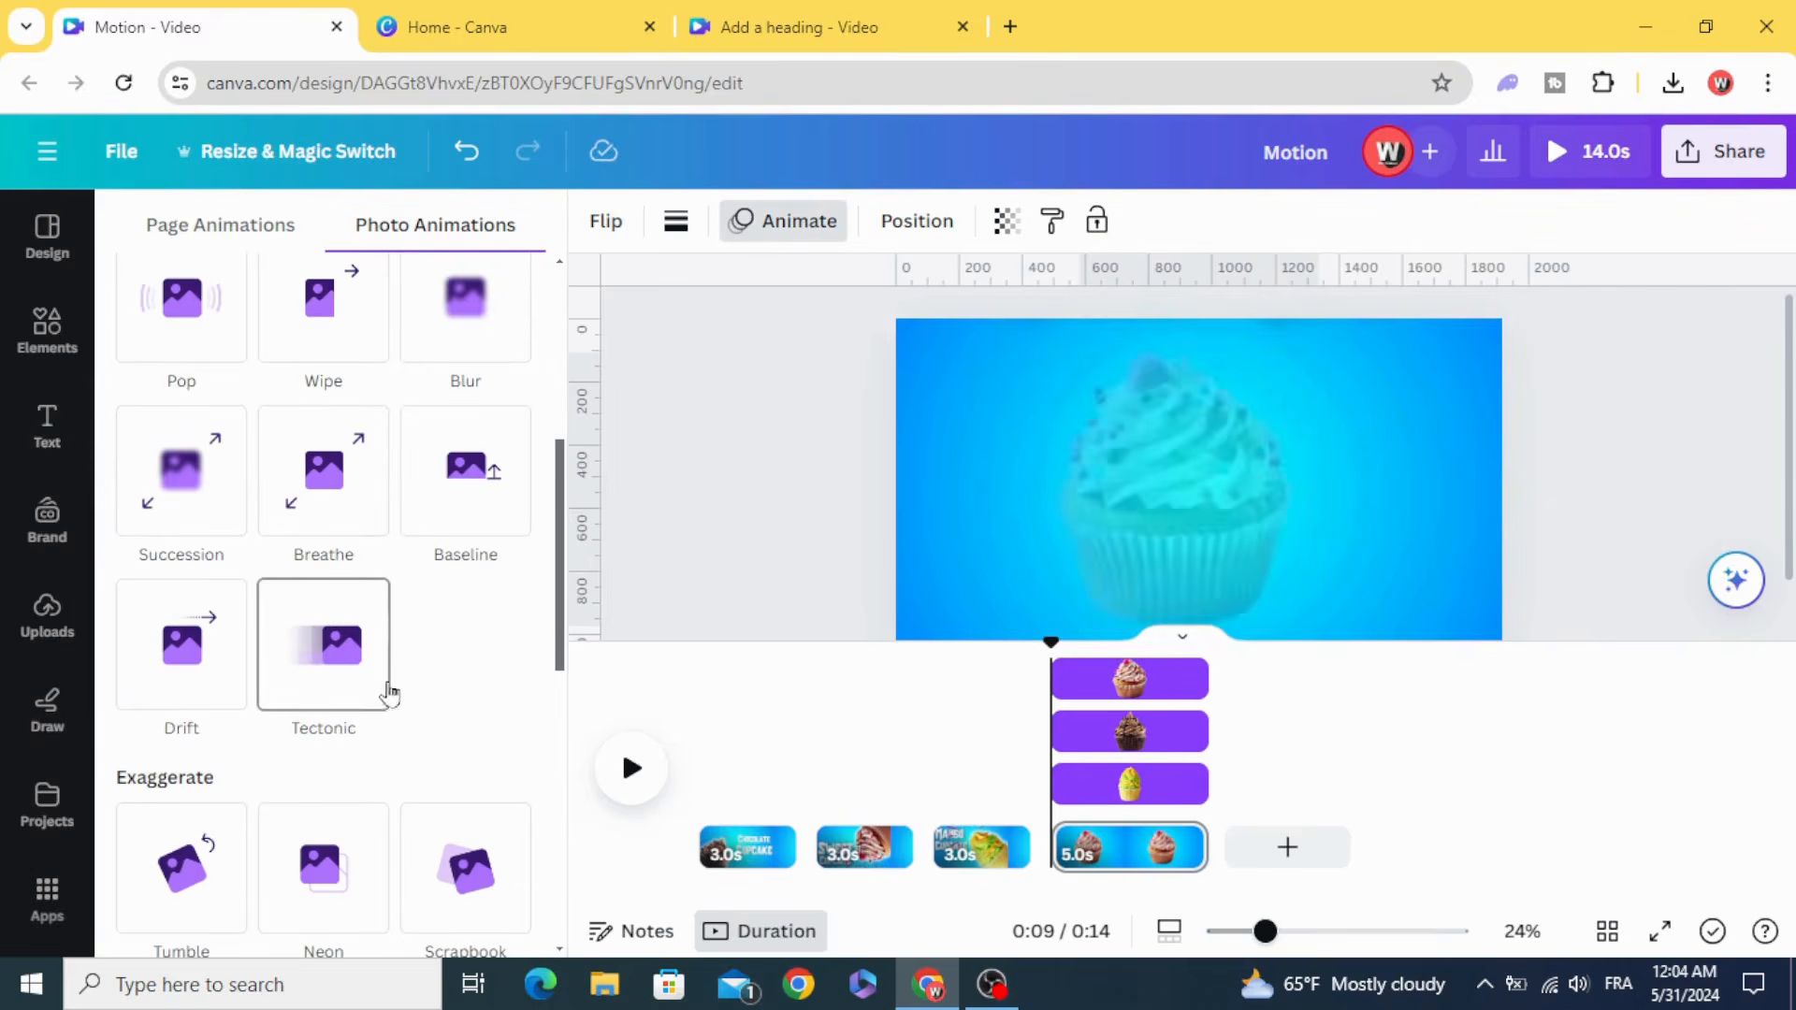
{"action": "left_click", "coordinate": [479, 487]}
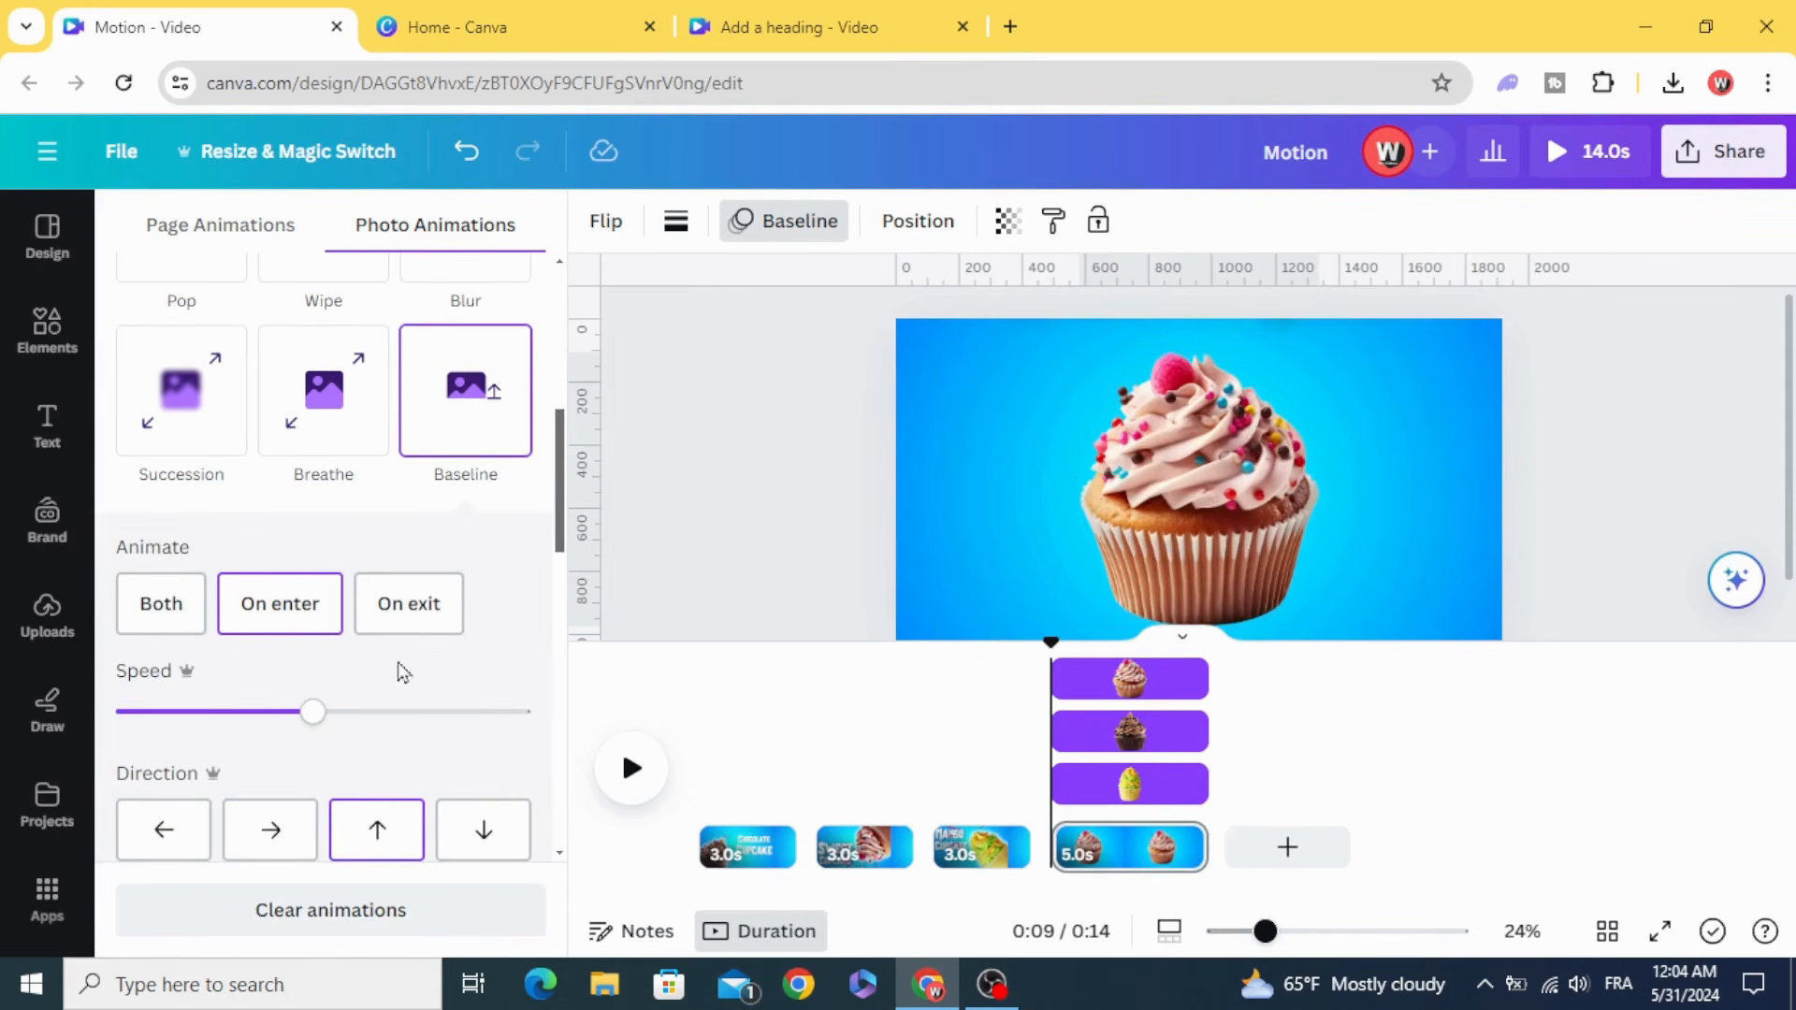
{"action": "left_click", "coordinate": [365, 840]}
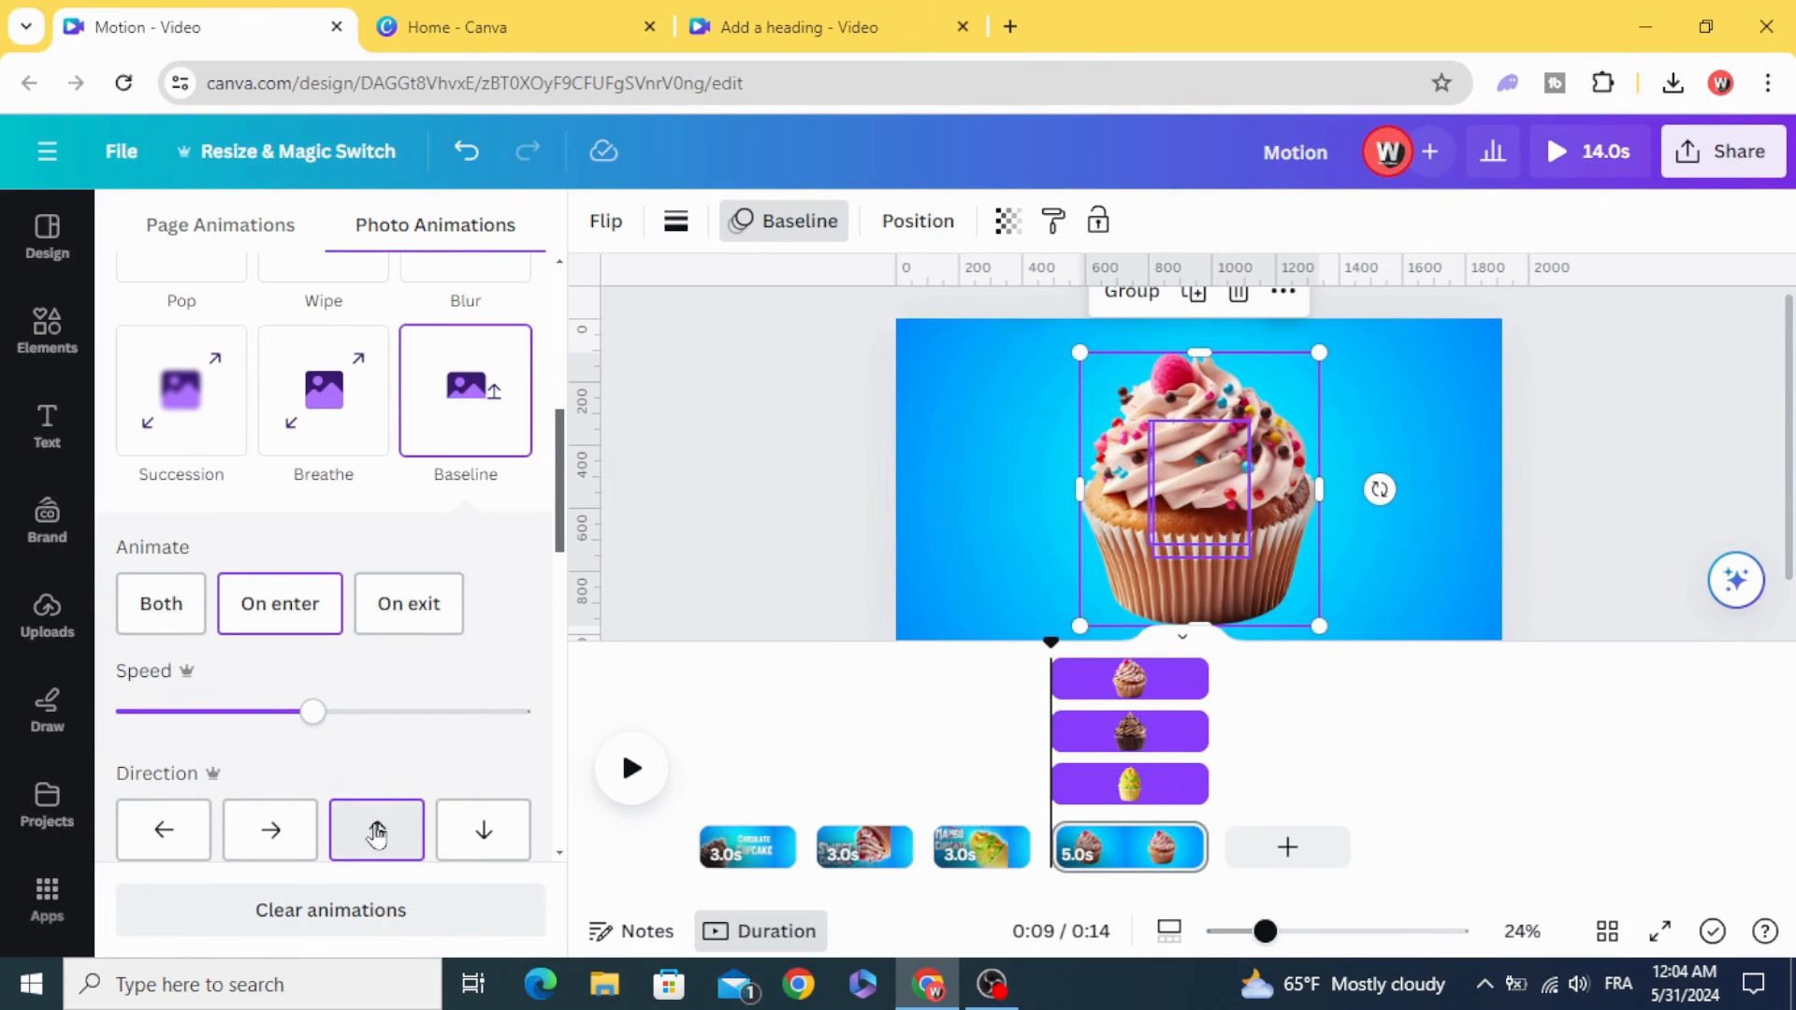
- Duplicate the fourth page containing the stacked cupcakes
{"action": "left_click", "coordinate": [1255, 934]}
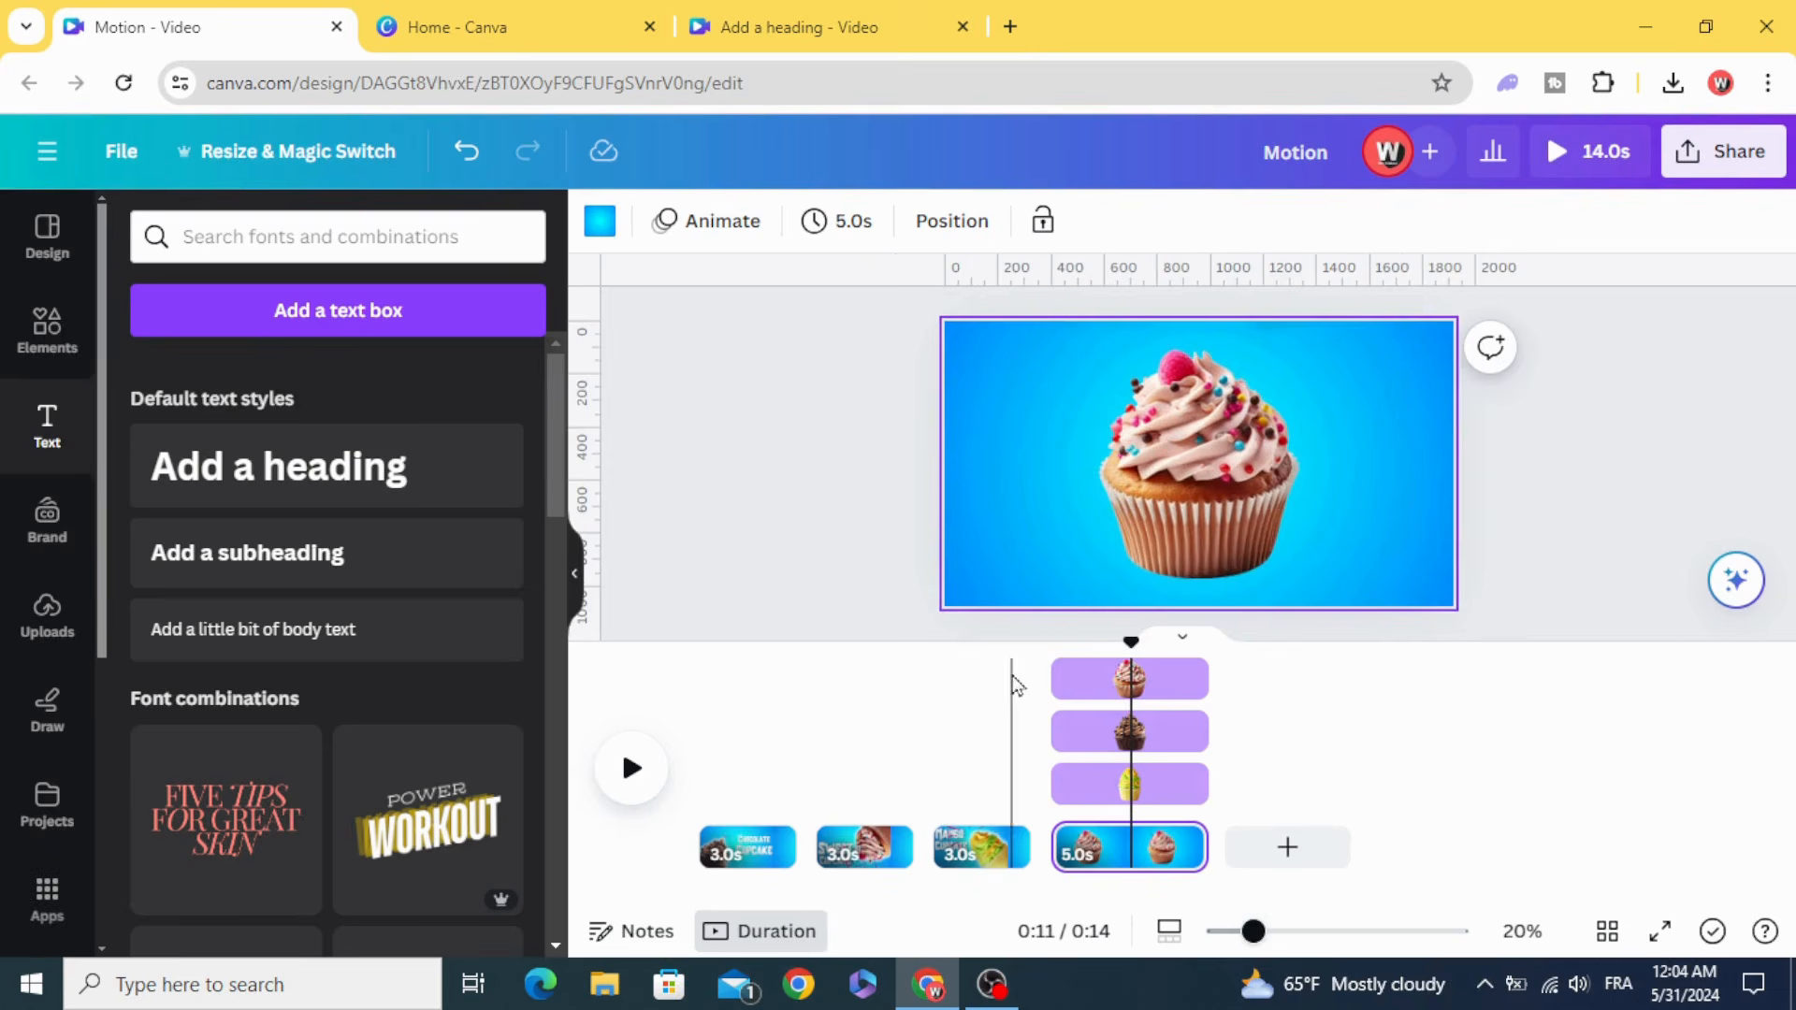
{"action": "left_click", "coordinate": [1012, 686]}
{"action": "left_click", "coordinate": [1132, 831]}
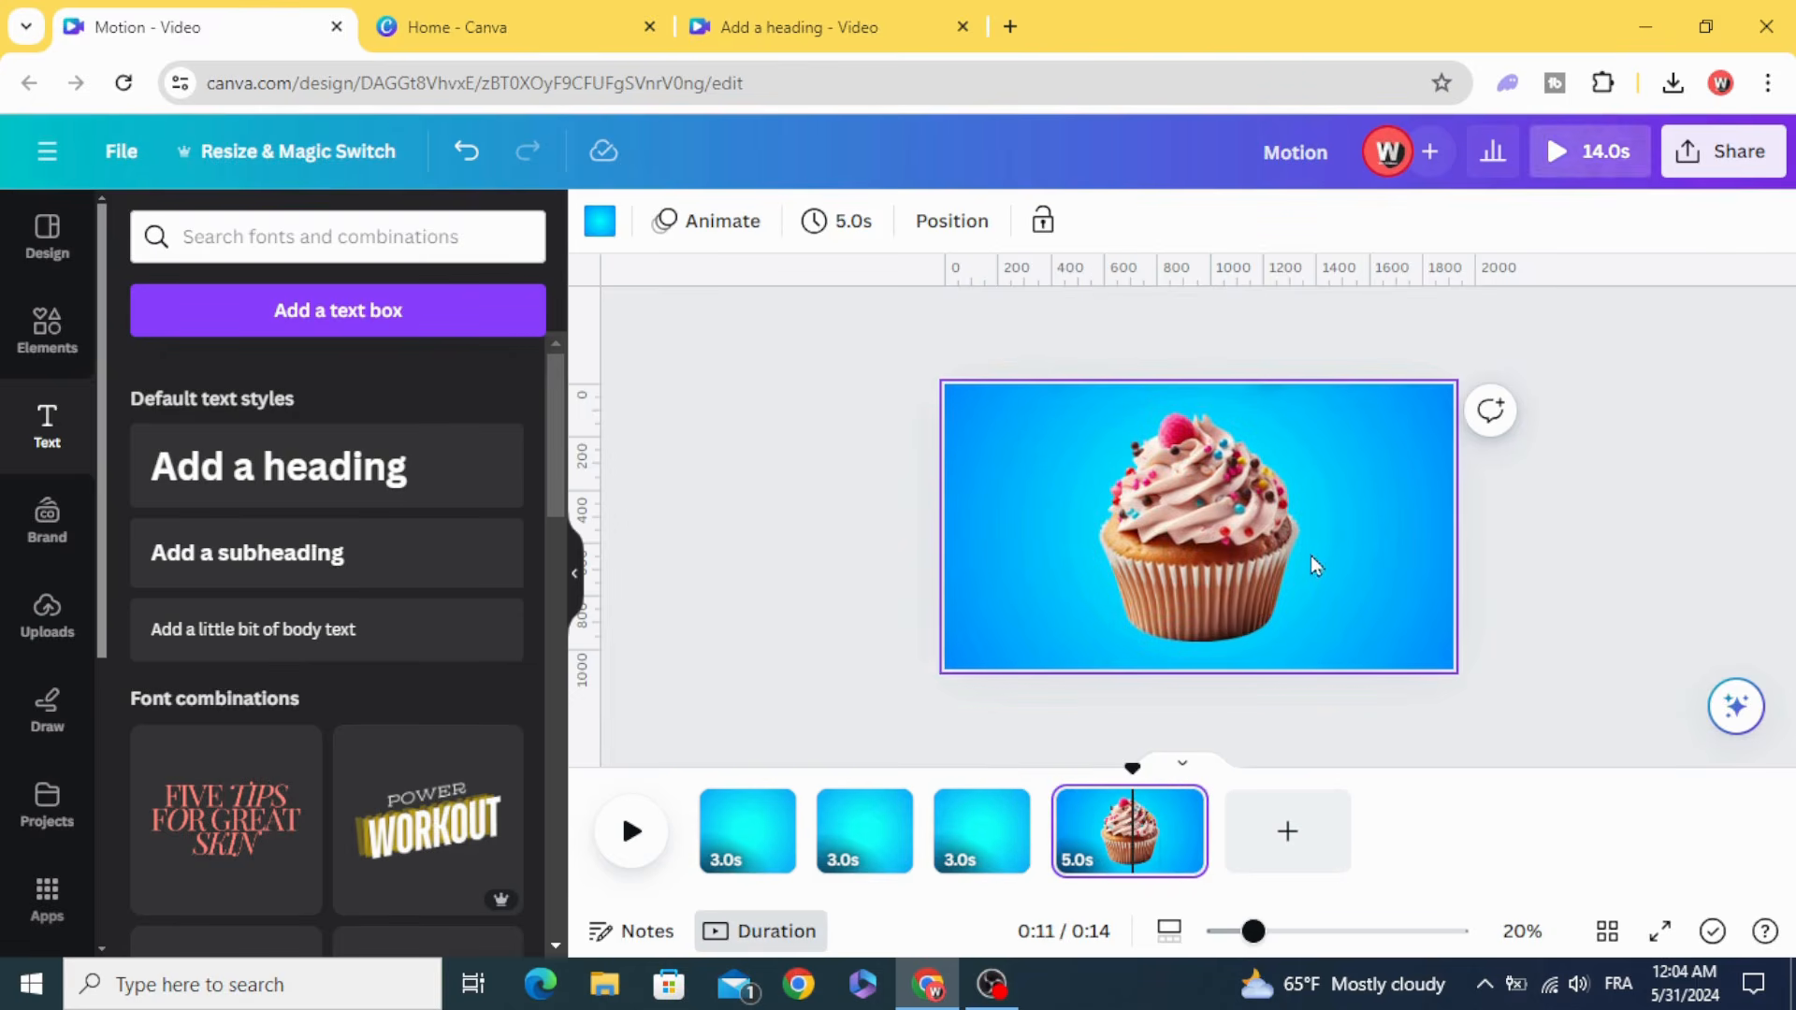
{"action": "mouse_move", "coordinate": [1183, 821]}
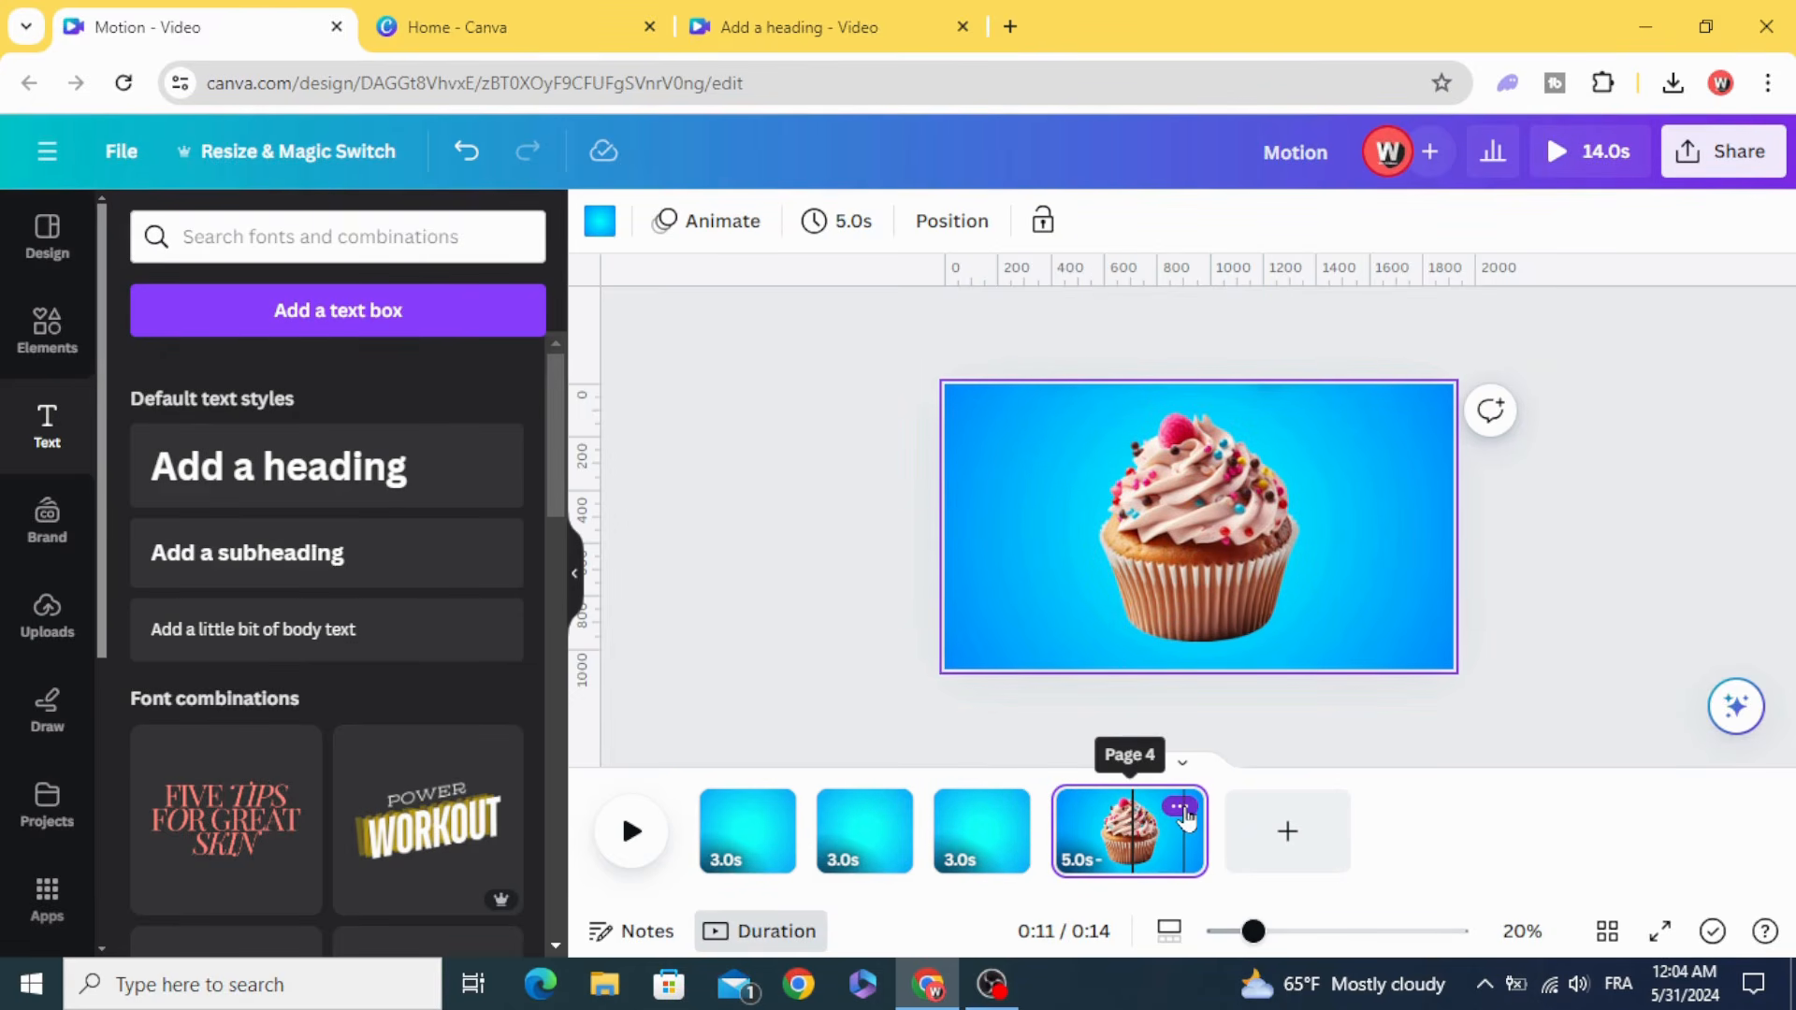
{"action": "left_click", "coordinate": [1181, 808]}
{"action": "left_click", "coordinate": [1268, 320]}
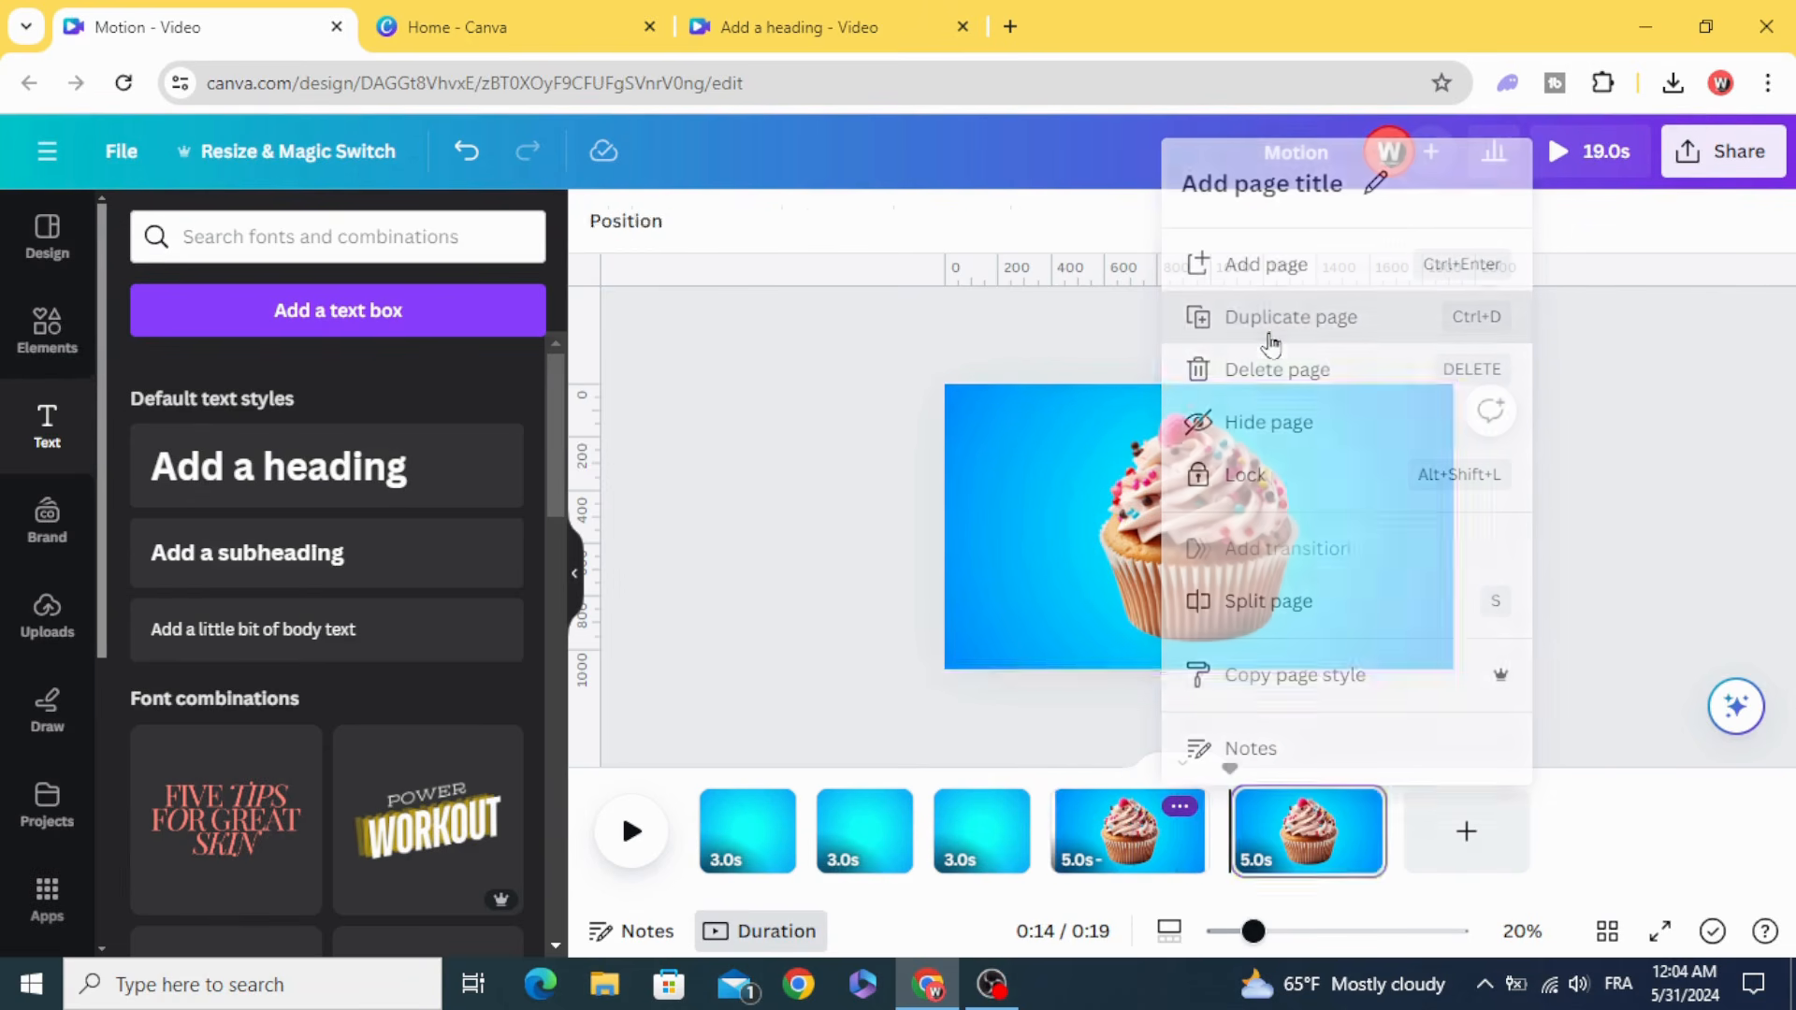
- Arrange the duplicated page's cupcakes with the pink one centred in front and smaller chocolate and yellow ones behind its left and right sides
{"action": "left_click", "coordinate": [1187, 541]}
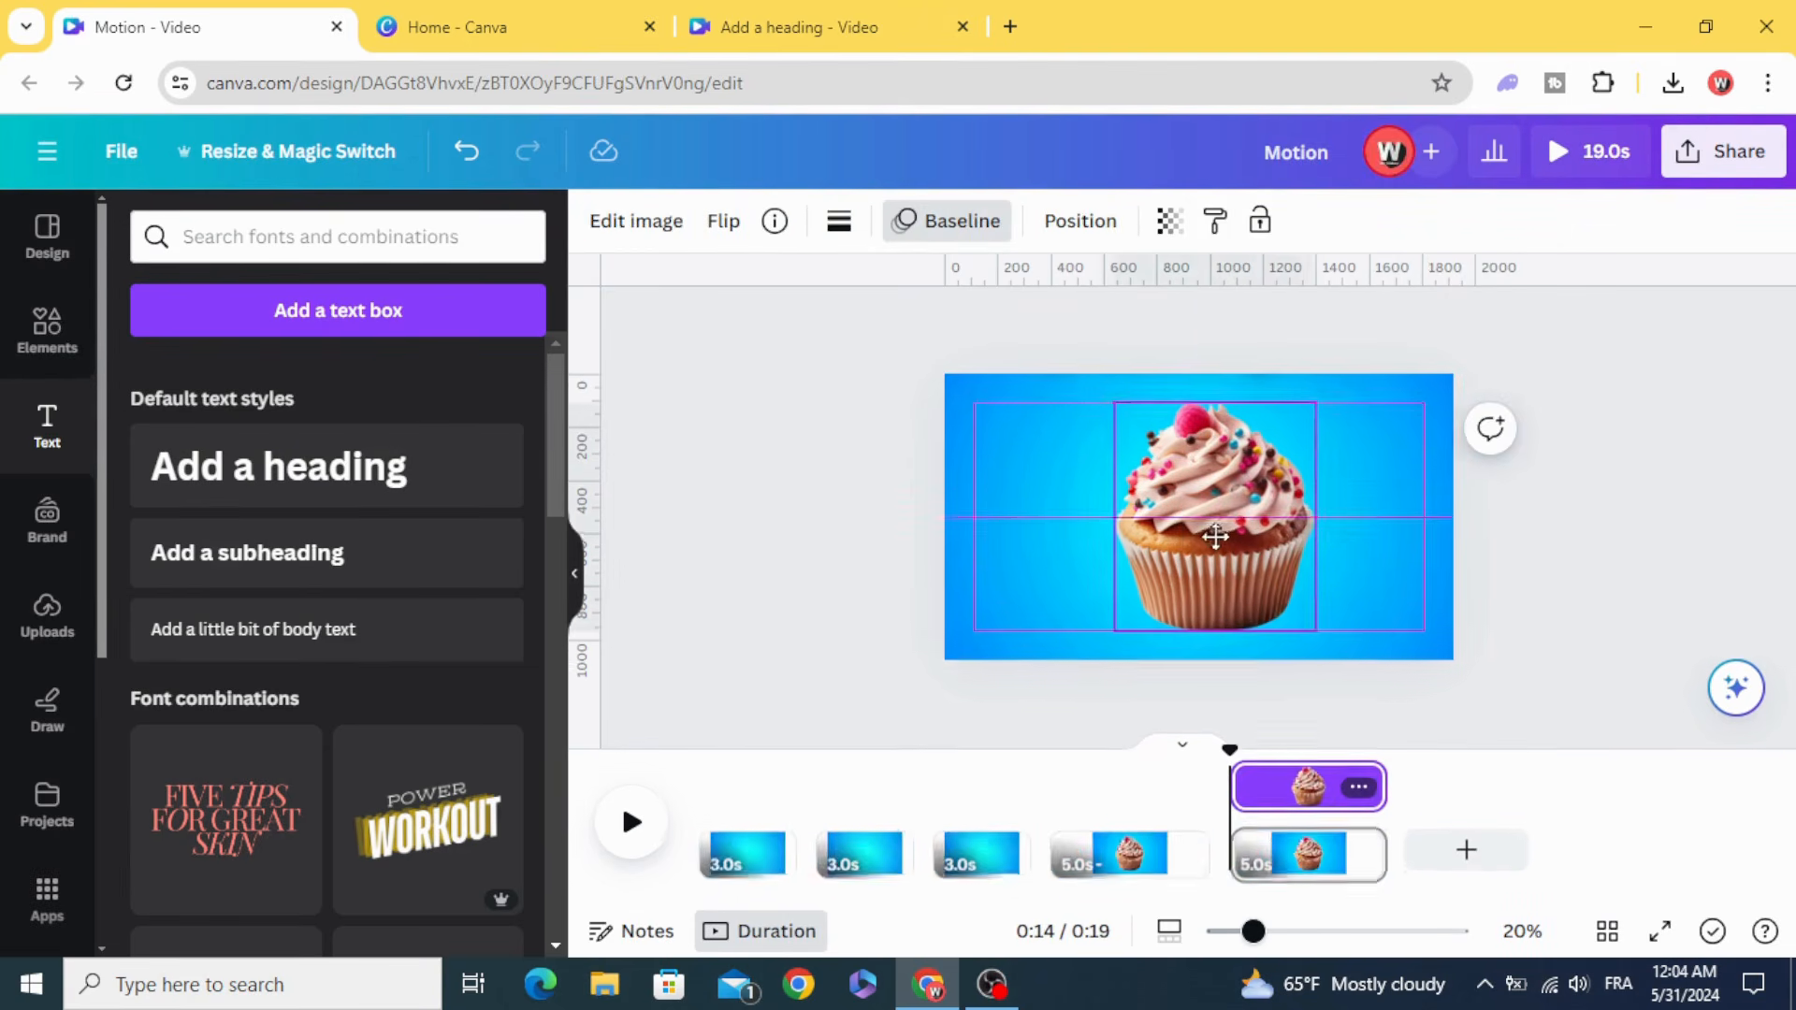
{"action": "left_click_drag", "start_coordinate": [1175, 547], "coordinate": [1056, 552]}
{"action": "left_click_drag", "start_coordinate": [1287, 544], "coordinate": [1113, 550]}
{"action": "left_click_drag", "start_coordinate": [1218, 518], "coordinate": [1264, 519]}
{"action": "left_click_drag", "start_coordinate": [1066, 544], "coordinate": [1184, 544]}
{"action": "left_click", "coordinate": [1062, 552]}
{"action": "left_click_drag", "start_coordinate": [1037, 566], "coordinate": [1001, 610]}
{"action": "left_click_drag", "start_coordinate": [1267, 549], "coordinate": [1295, 592]}
{"action": "left_click", "coordinate": [1256, 533]}
{"action": "left_click_drag", "start_coordinate": [1127, 569], "coordinate": [1183, 568]}
{"action": "left_click_drag", "start_coordinate": [1075, 404], "coordinate": [1121, 451]}
{"action": "mouse_move", "coordinate": [1221, 578]}
{"action": "left_mouse_down"}
{"action": "mouse_move", "coordinate": [1202, 573]}
{"action": "mouse_move", "coordinate": [1218, 575]}
{"action": "left_mouse_up"}
{"action": "left_click_drag", "start_coordinate": [1037, 573], "coordinate": [1086, 572]}
{"action": "left_click_drag", "start_coordinate": [1293, 543], "coordinate": [1293, 540]}
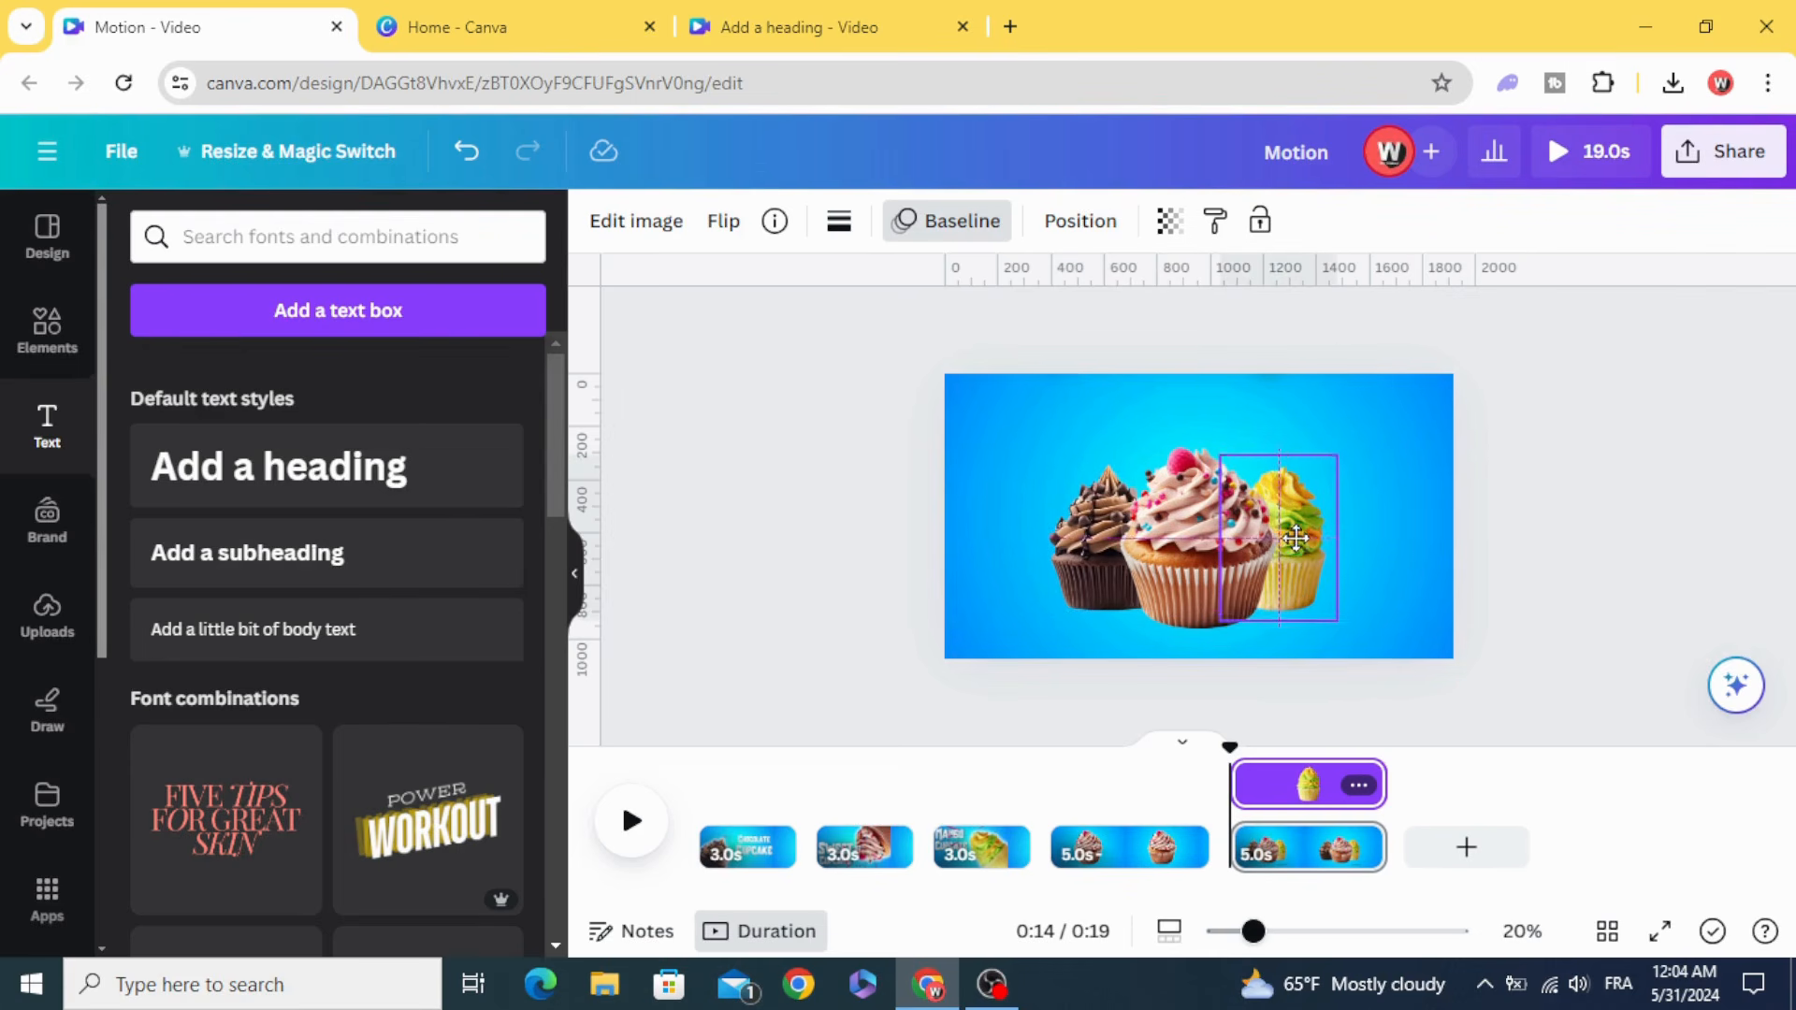
- Move the Special Menu heading down into the duplicated page, just above the three cupcakes
{"action": "left_click", "coordinate": [1170, 379]}
{"action": "left_click_drag", "start_coordinate": [1169, 379], "coordinate": [1175, 456]}
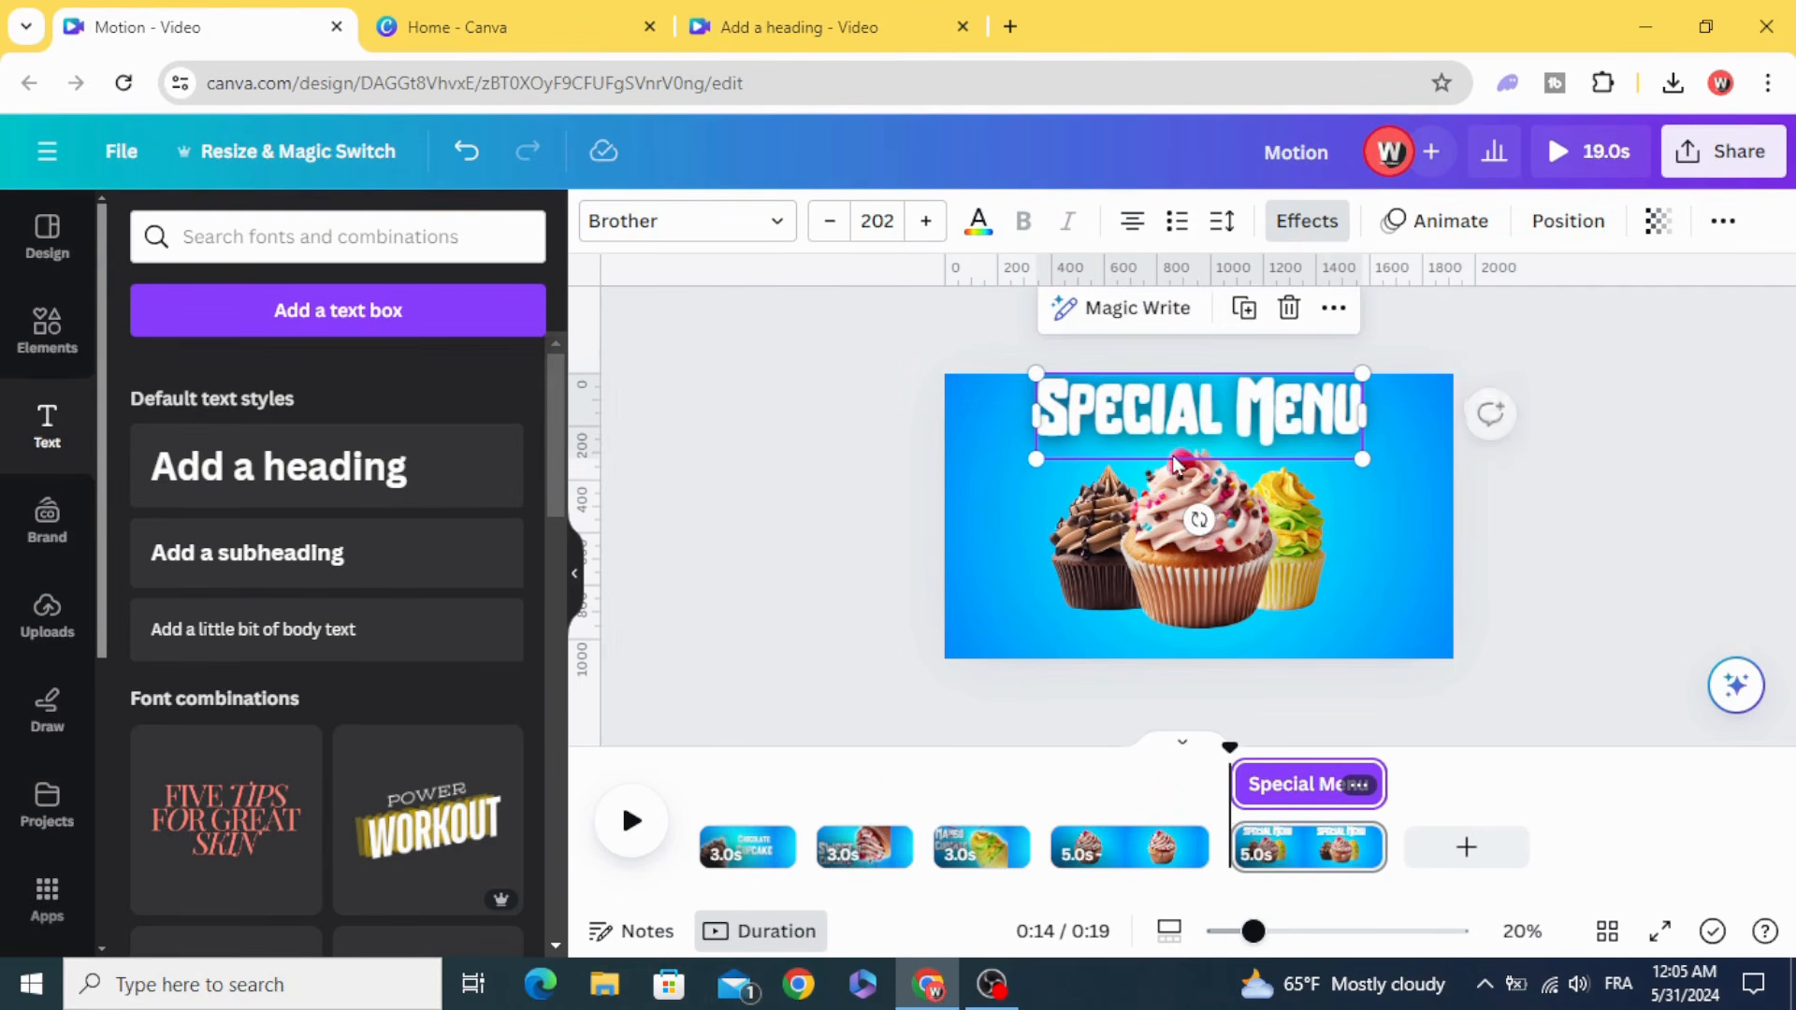
- Add a Match & Move transition lasting 1.8 seconds between the fourth and fifth pages
{"action": "mouse_move", "coordinate": [1231, 869]}
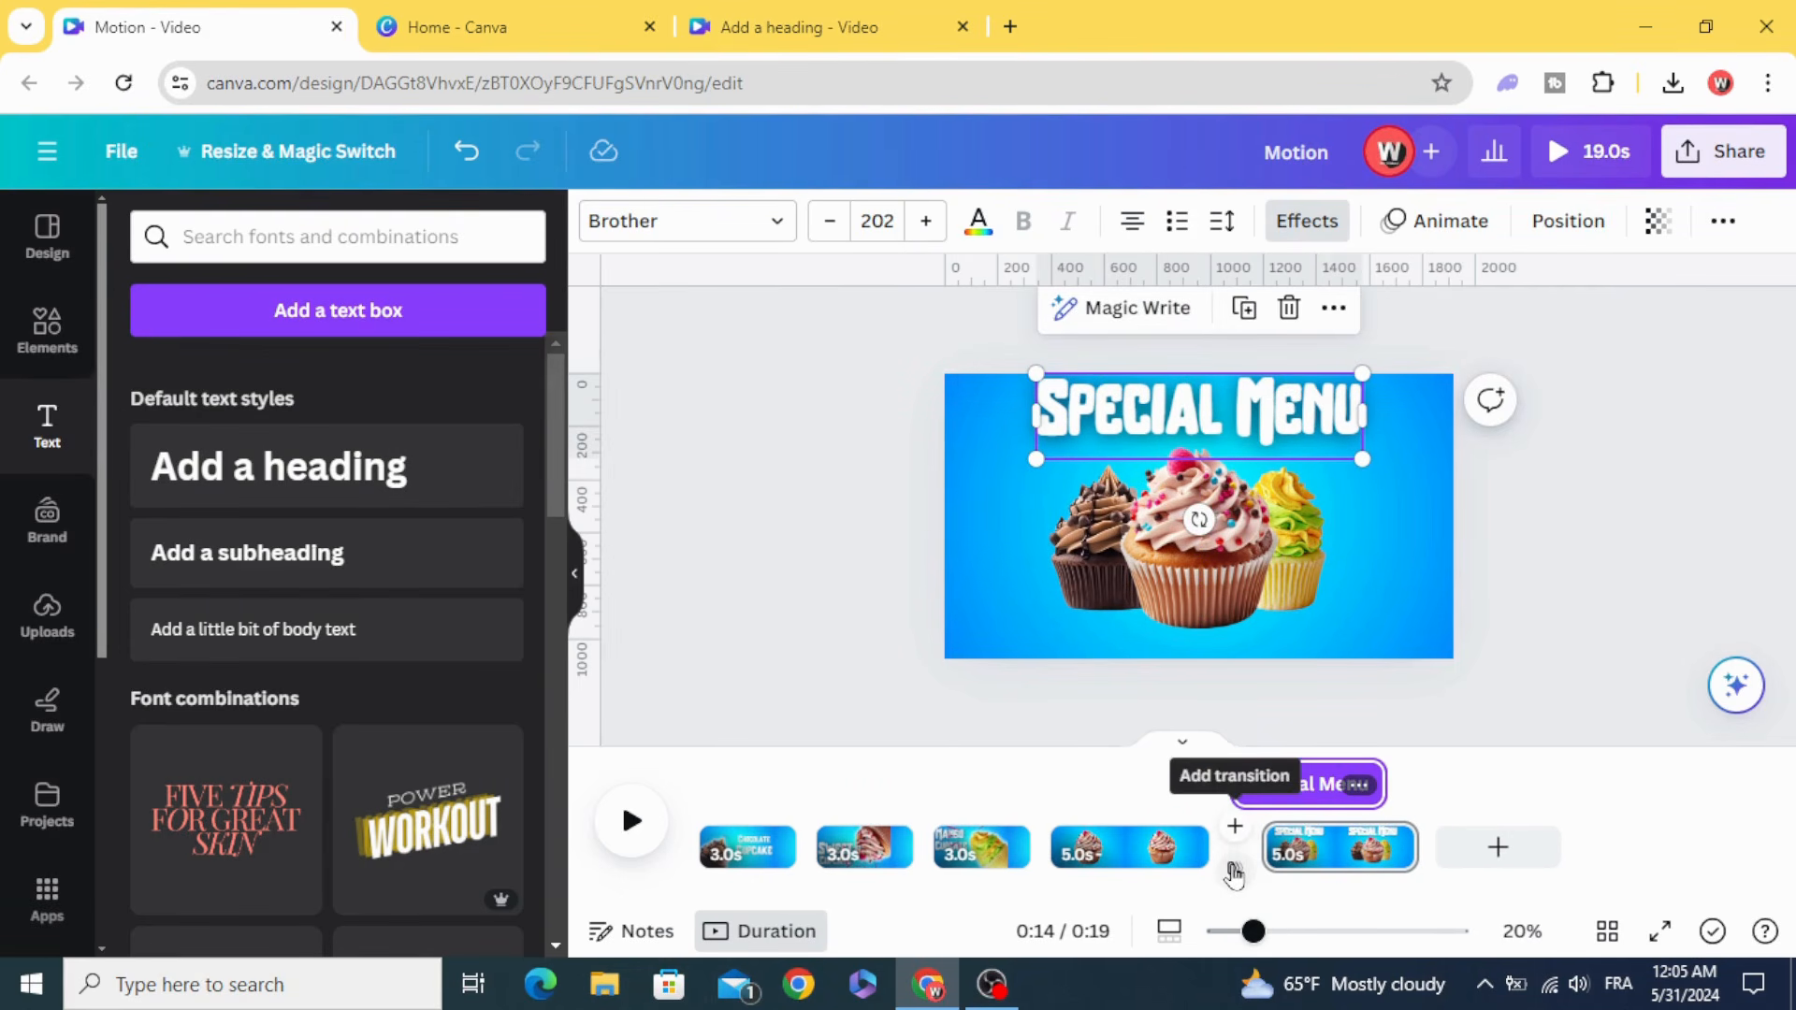
{"action": "left_click", "coordinate": [1234, 875]}
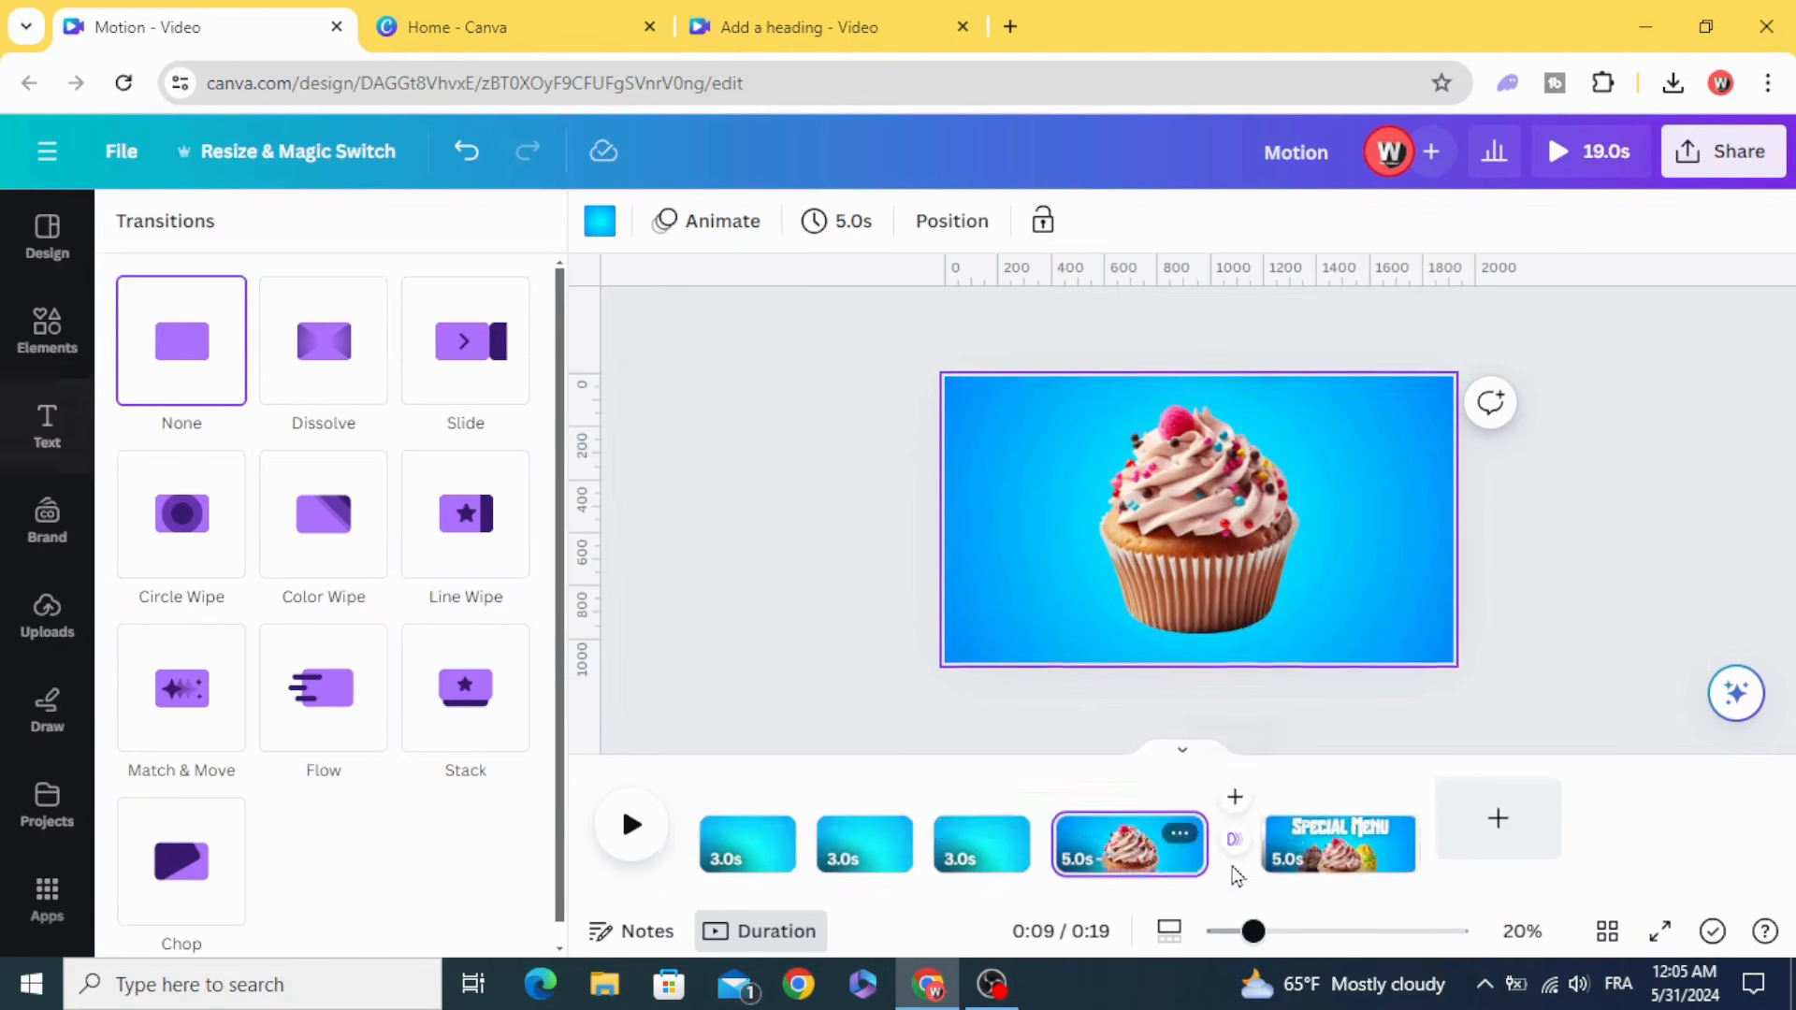
{"action": "left_click", "coordinate": [178, 686]}
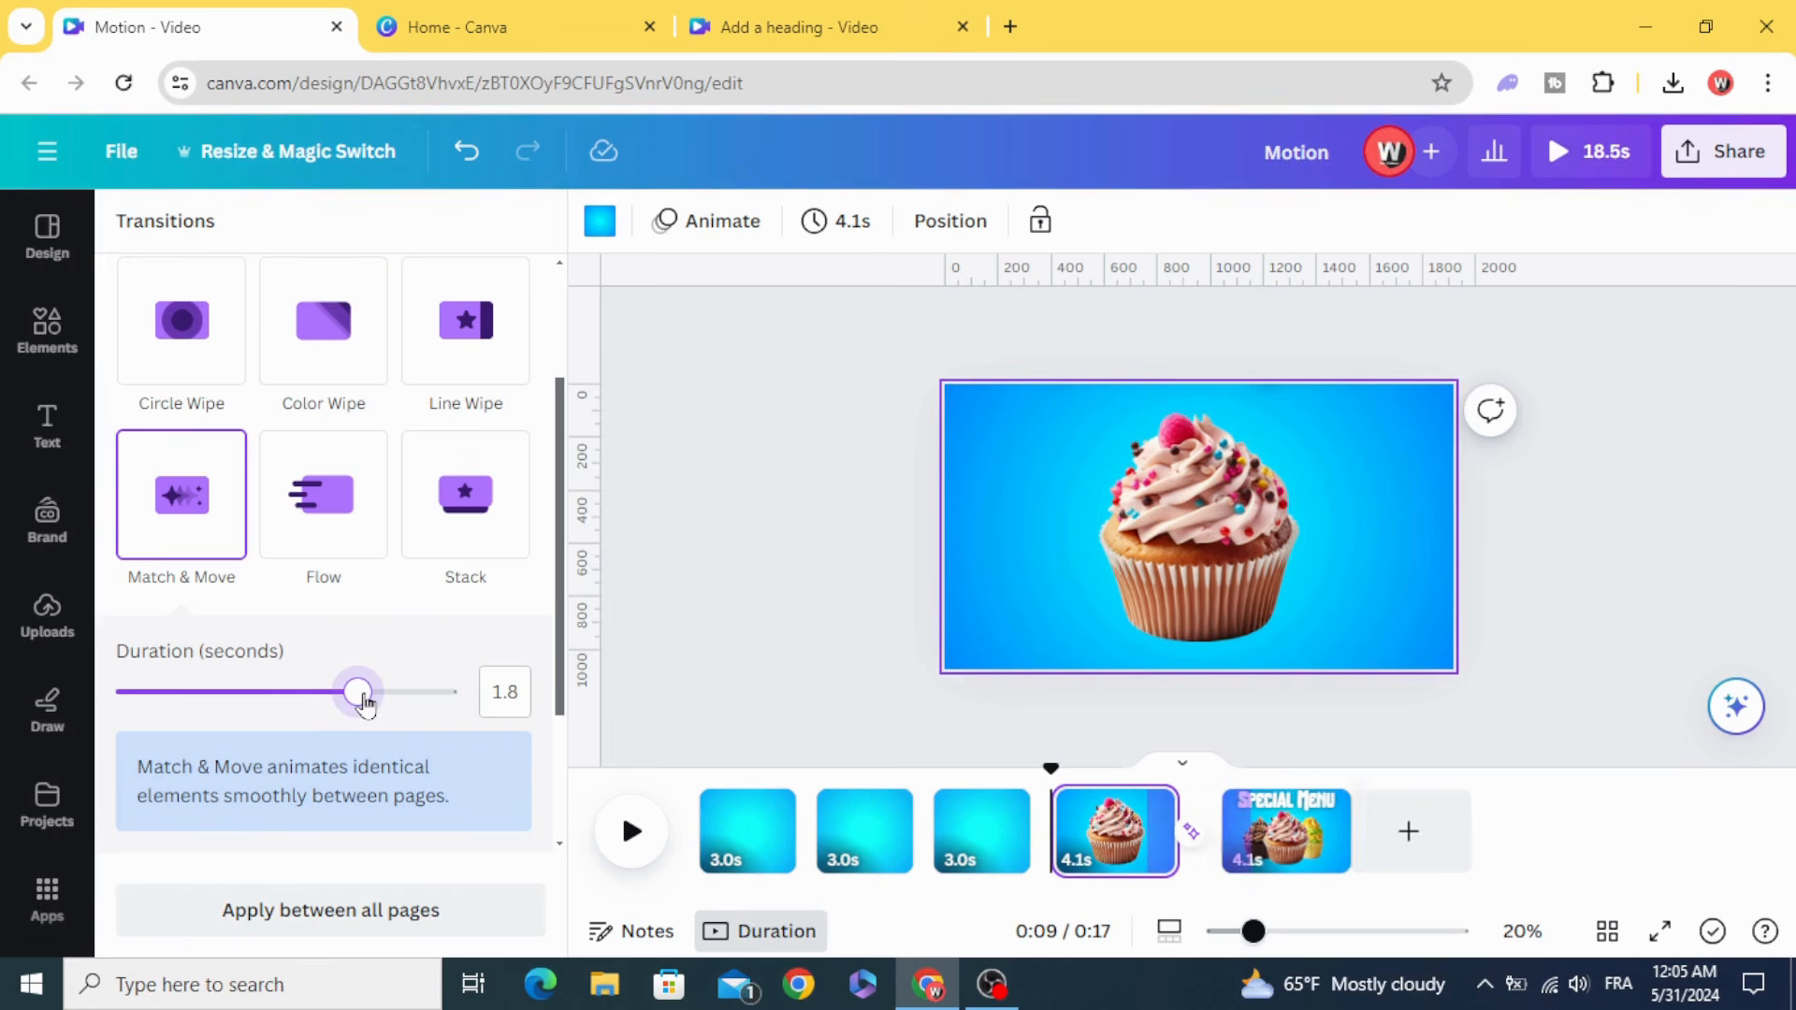
- Shorten the fourth page to 3.0 seconds, playing back its transition into the Special Menu page
{"action": "left_click_drag", "start_coordinate": [1171, 812], "coordinate": [1047, 763]}
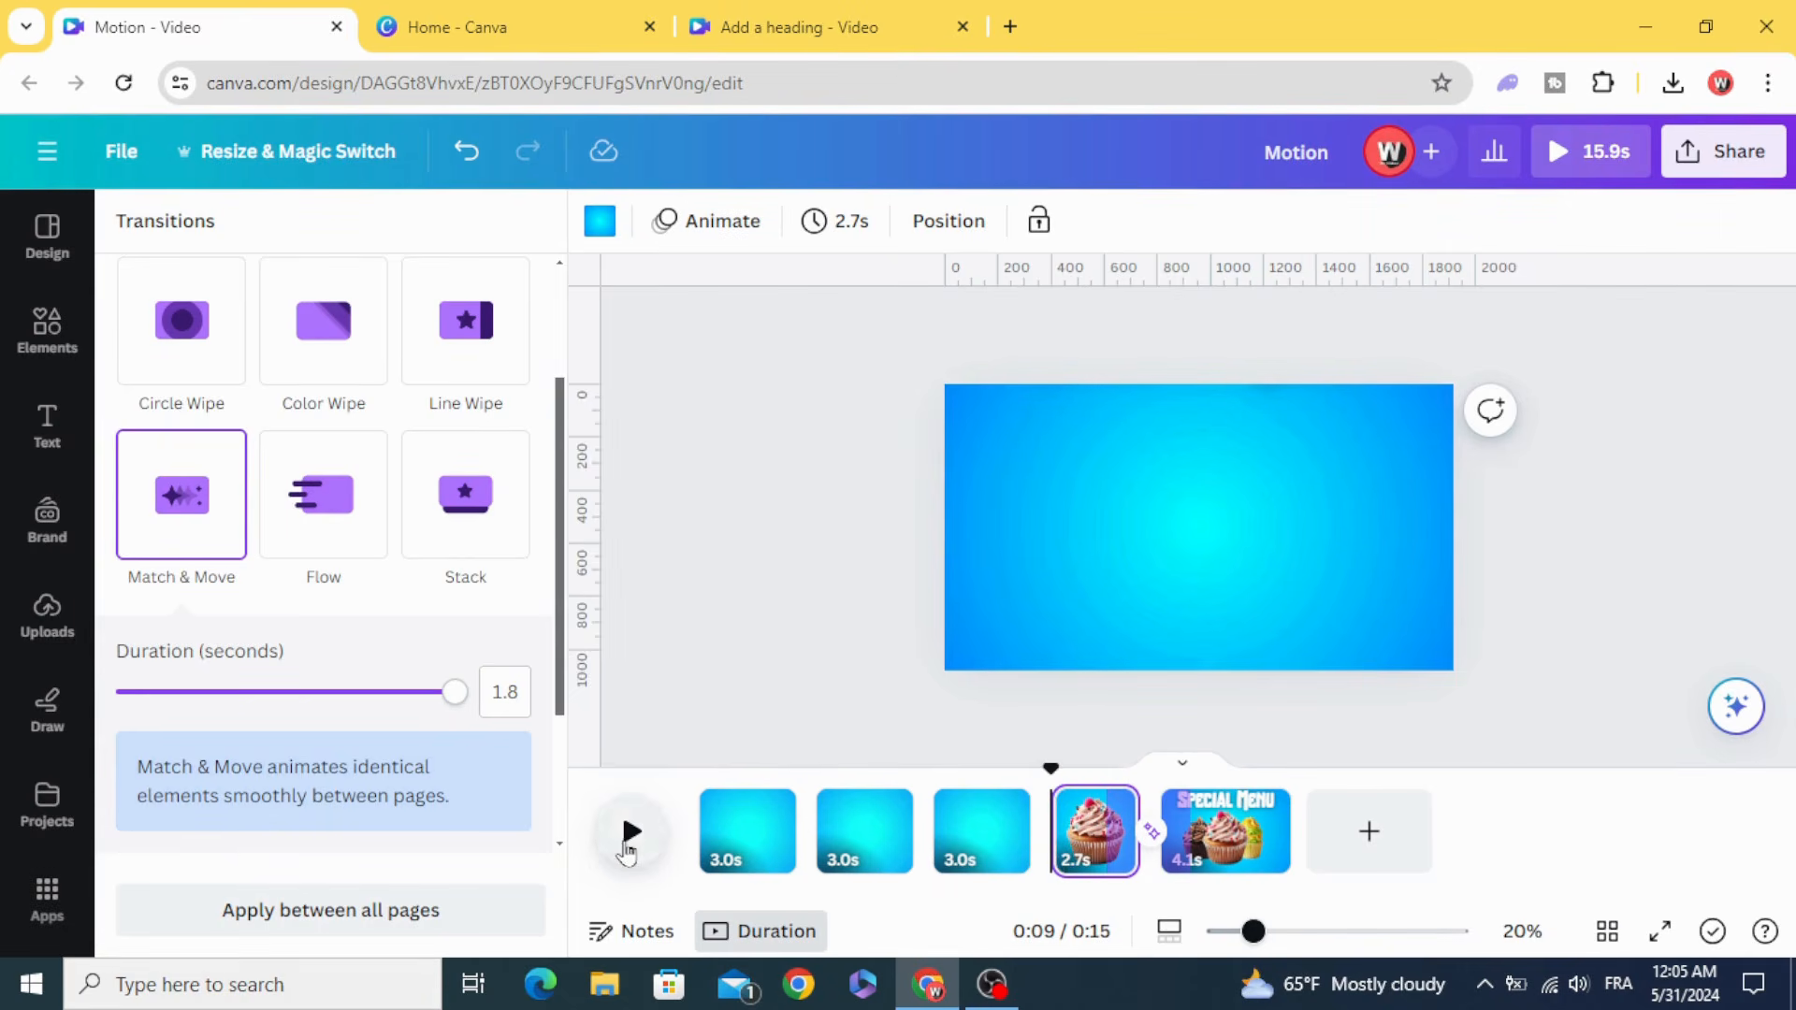
{"action": "left_click", "coordinate": [624, 846]}
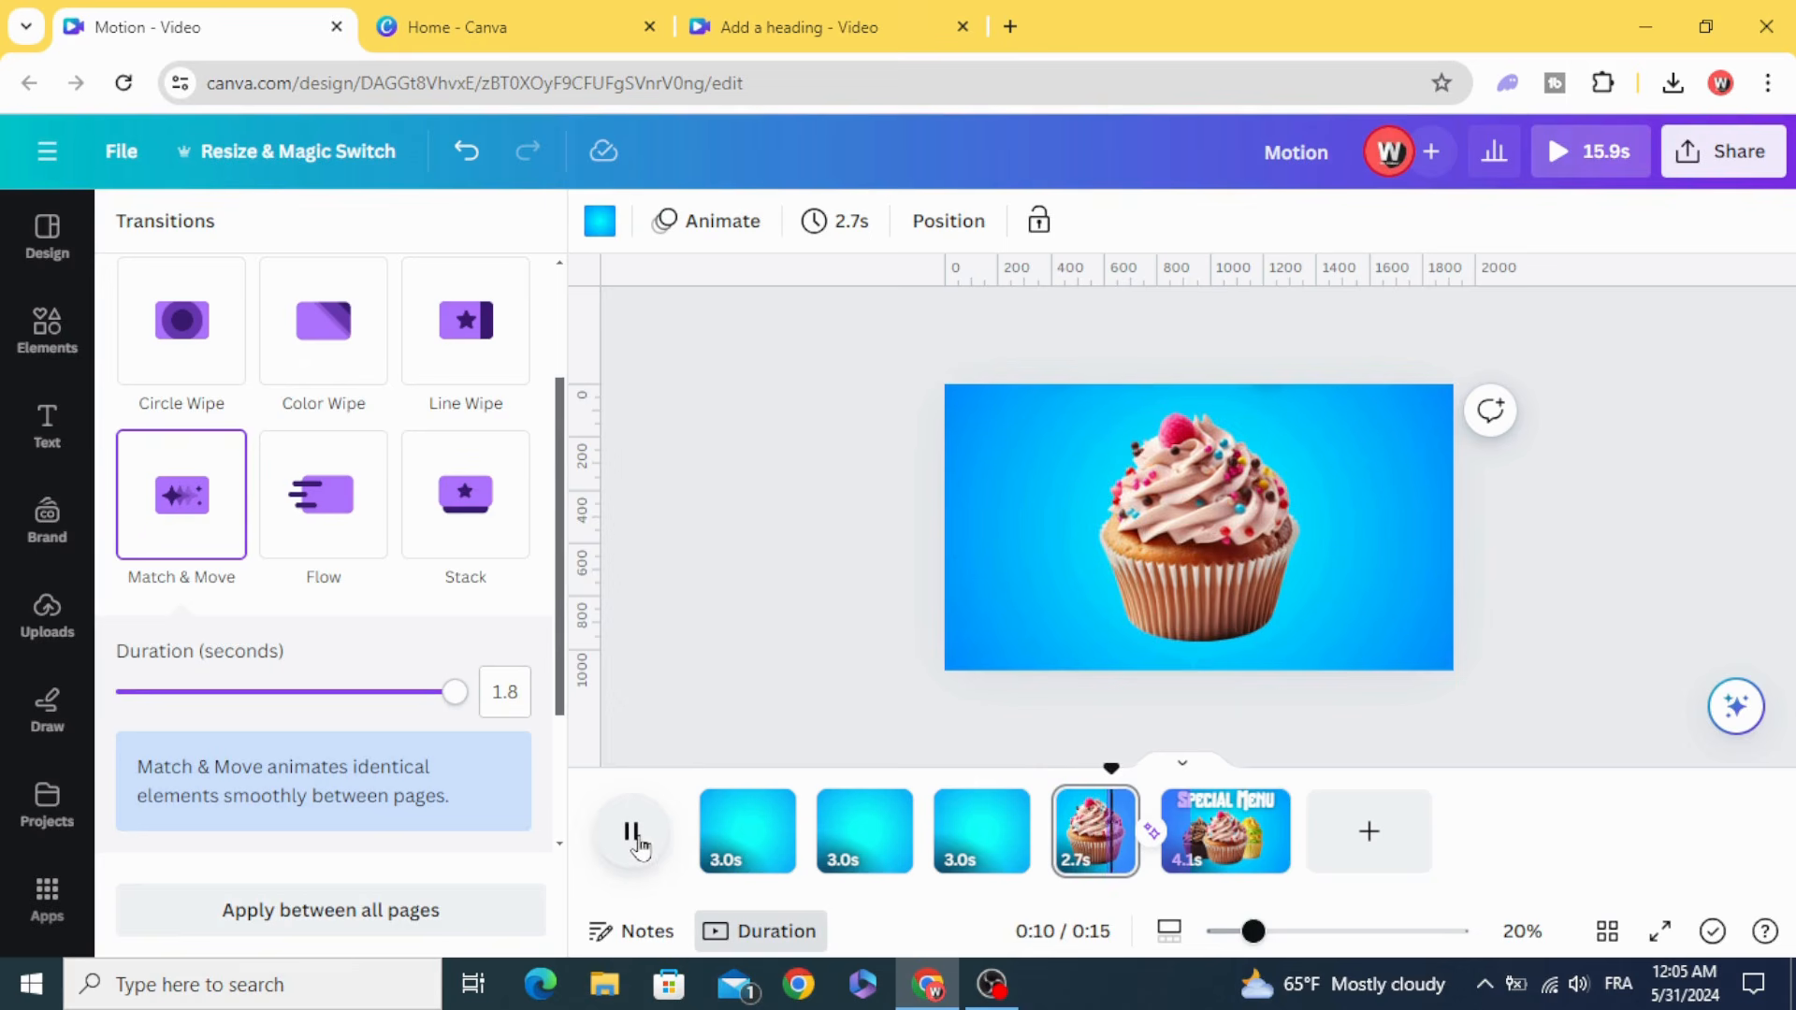
{"action": "left_click", "coordinate": [643, 847]}
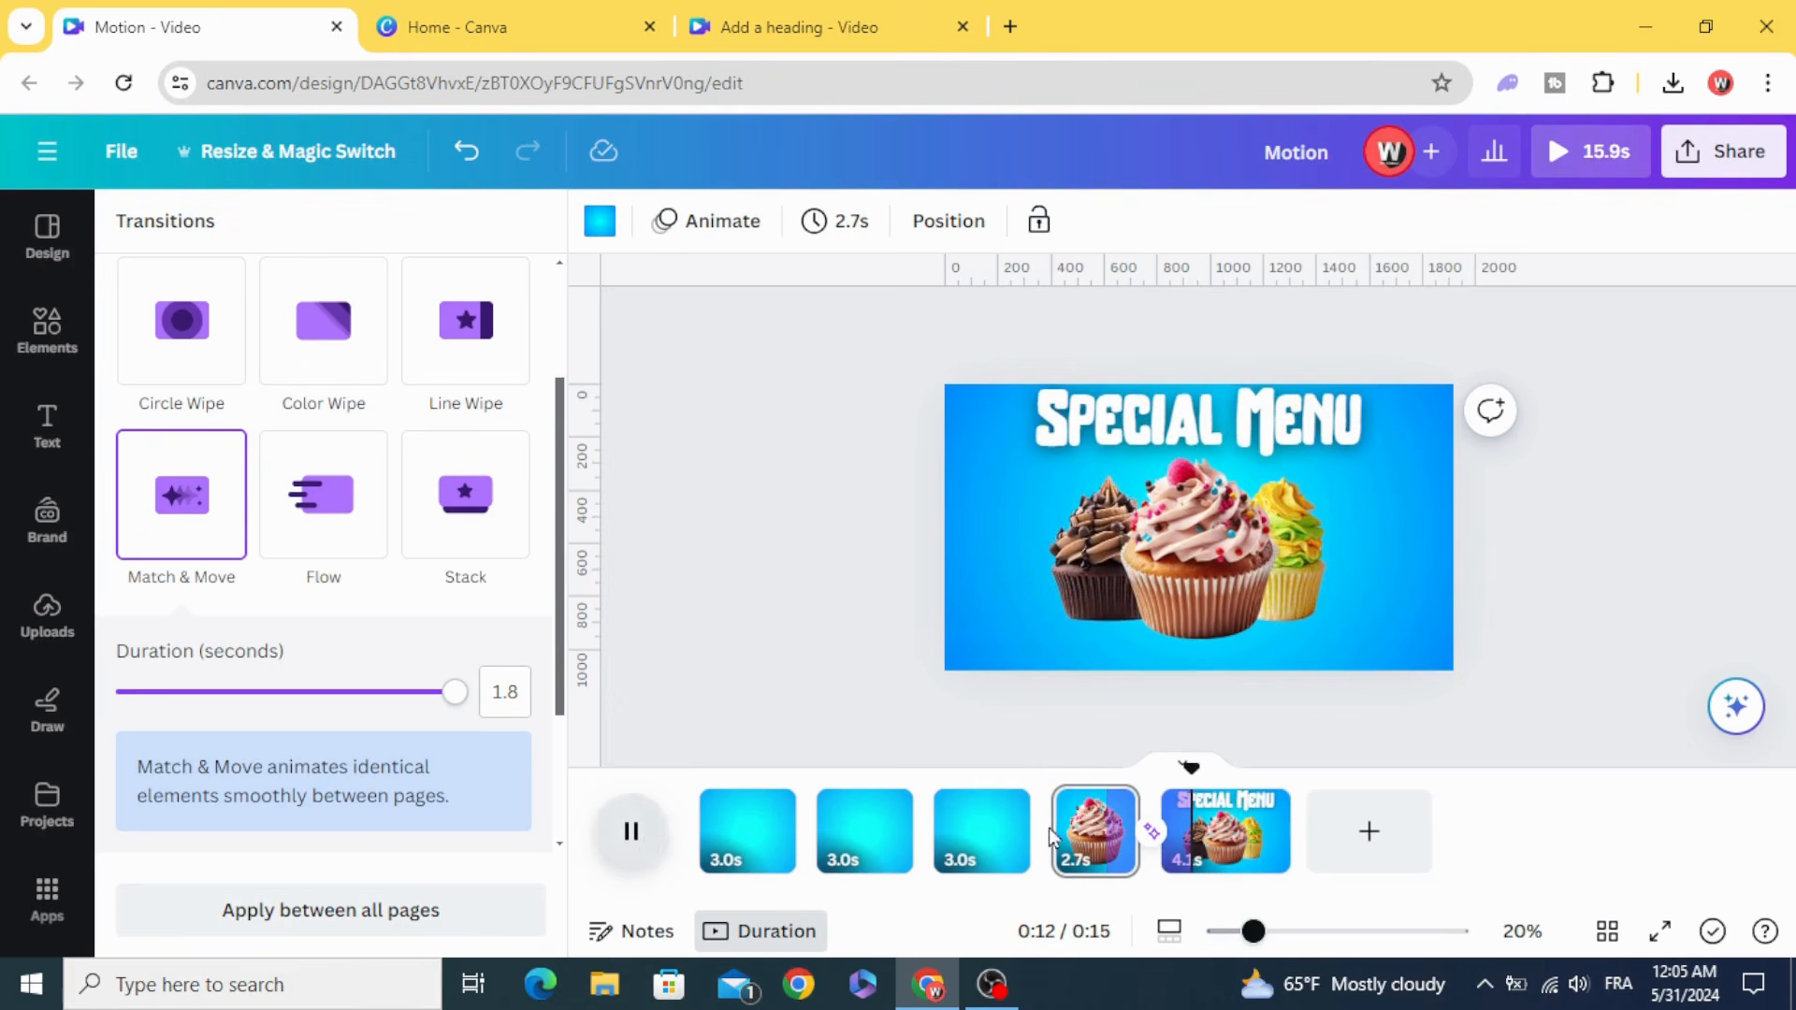
{"action": "left_click", "coordinate": [1099, 844]}
{"action": "left_click_drag", "start_coordinate": [1150, 823], "coordinate": [1157, 825]}
- Search the elements for "splash" and filter the graphics to animated ones only
{"action": "left_click", "coordinate": [26, 351]}
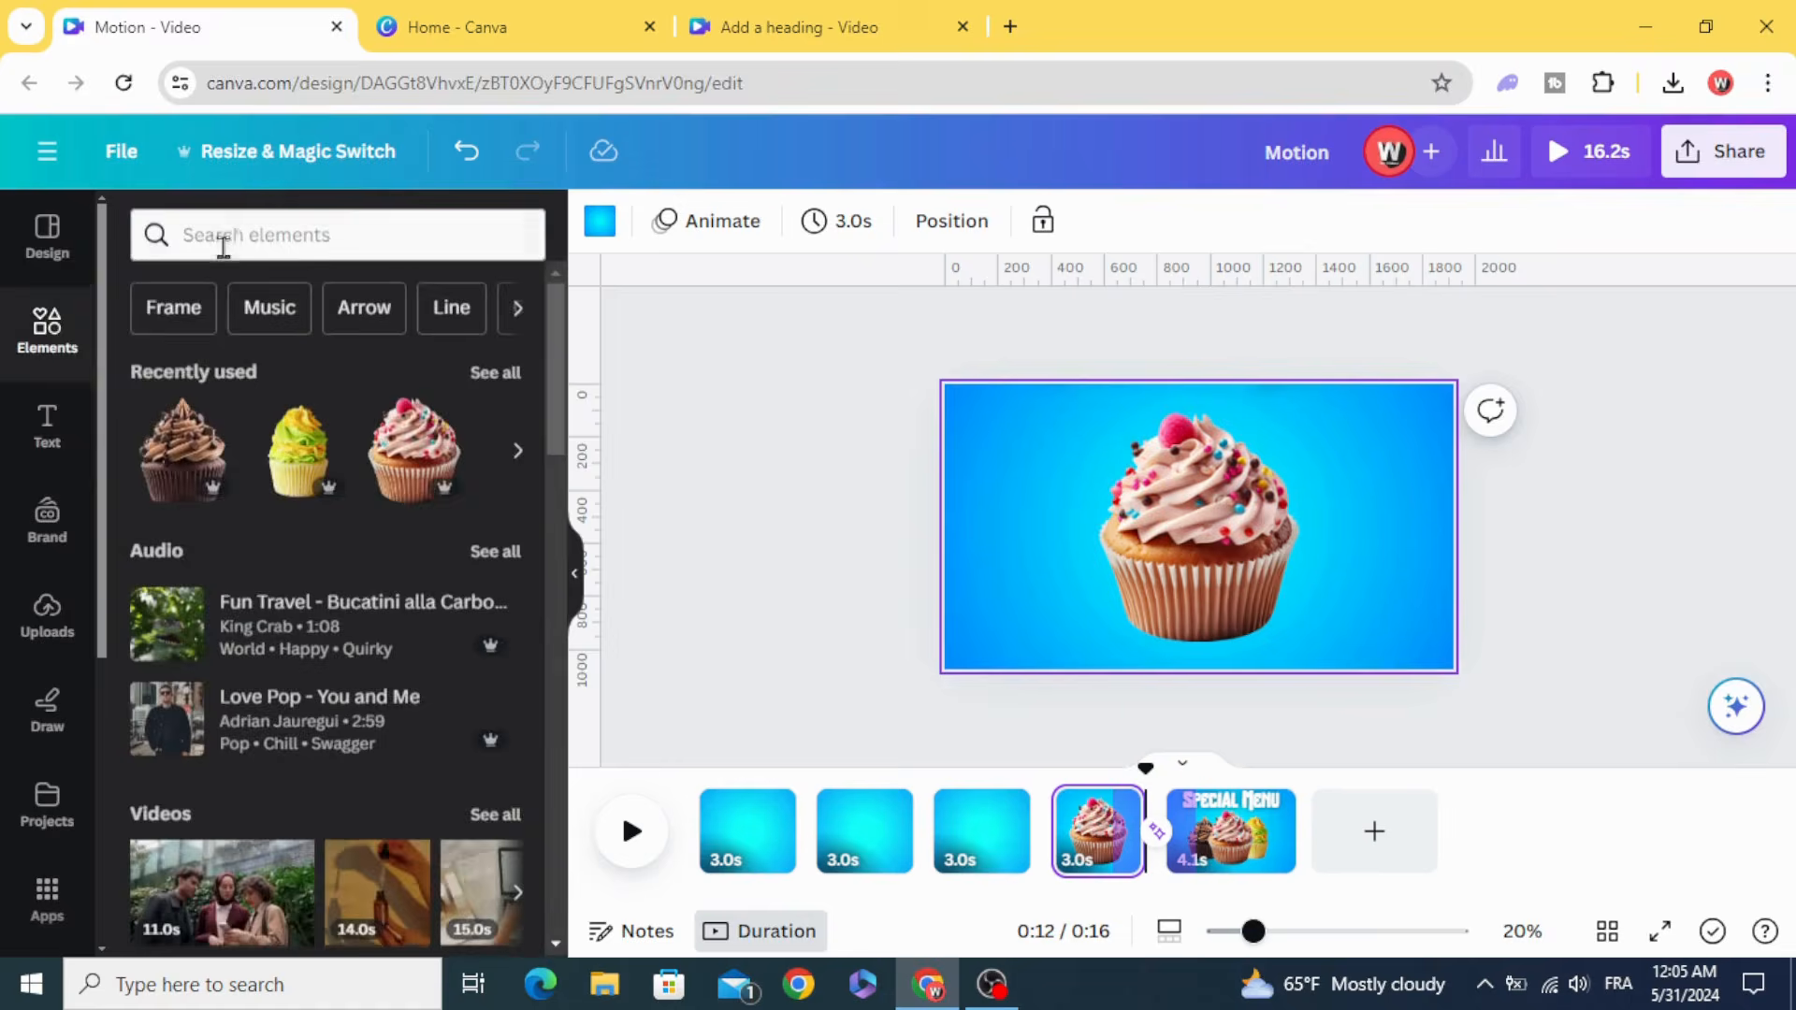
{"action": "left_click", "coordinate": [250, 240]}
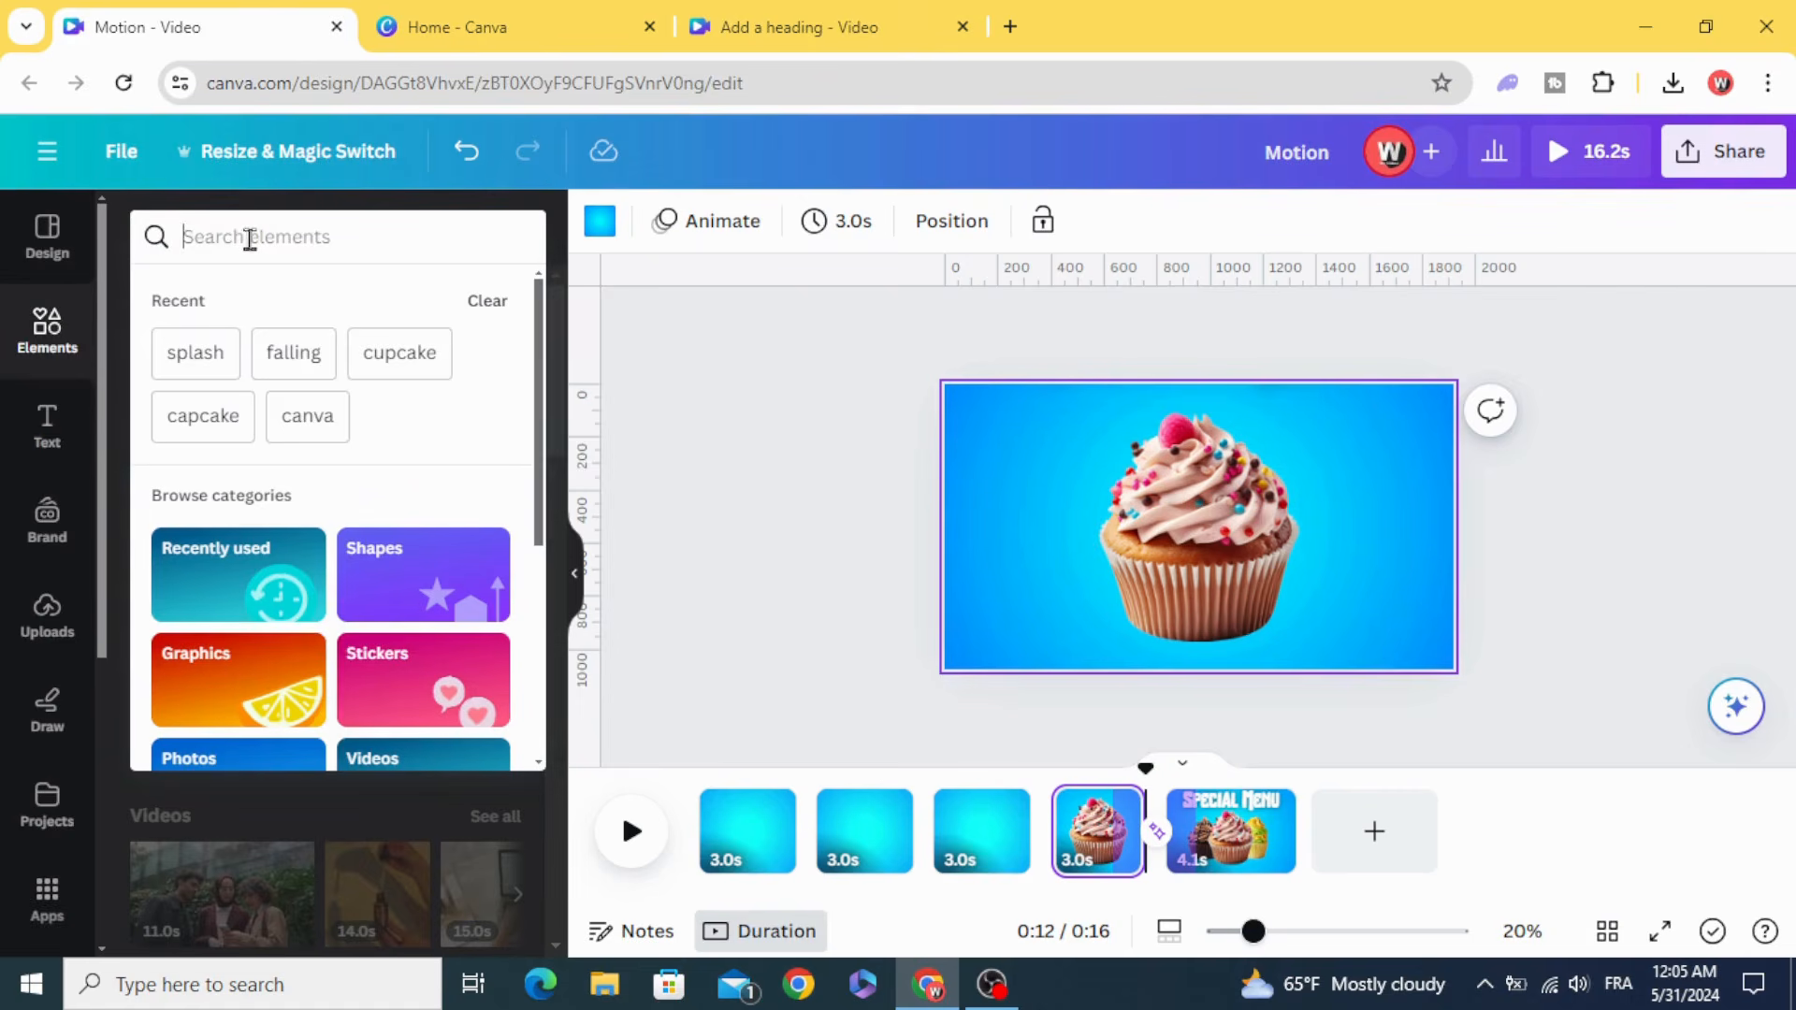
{"action": "left_click", "coordinate": [187, 356]}
{"action": "left_click", "coordinate": [224, 301]}
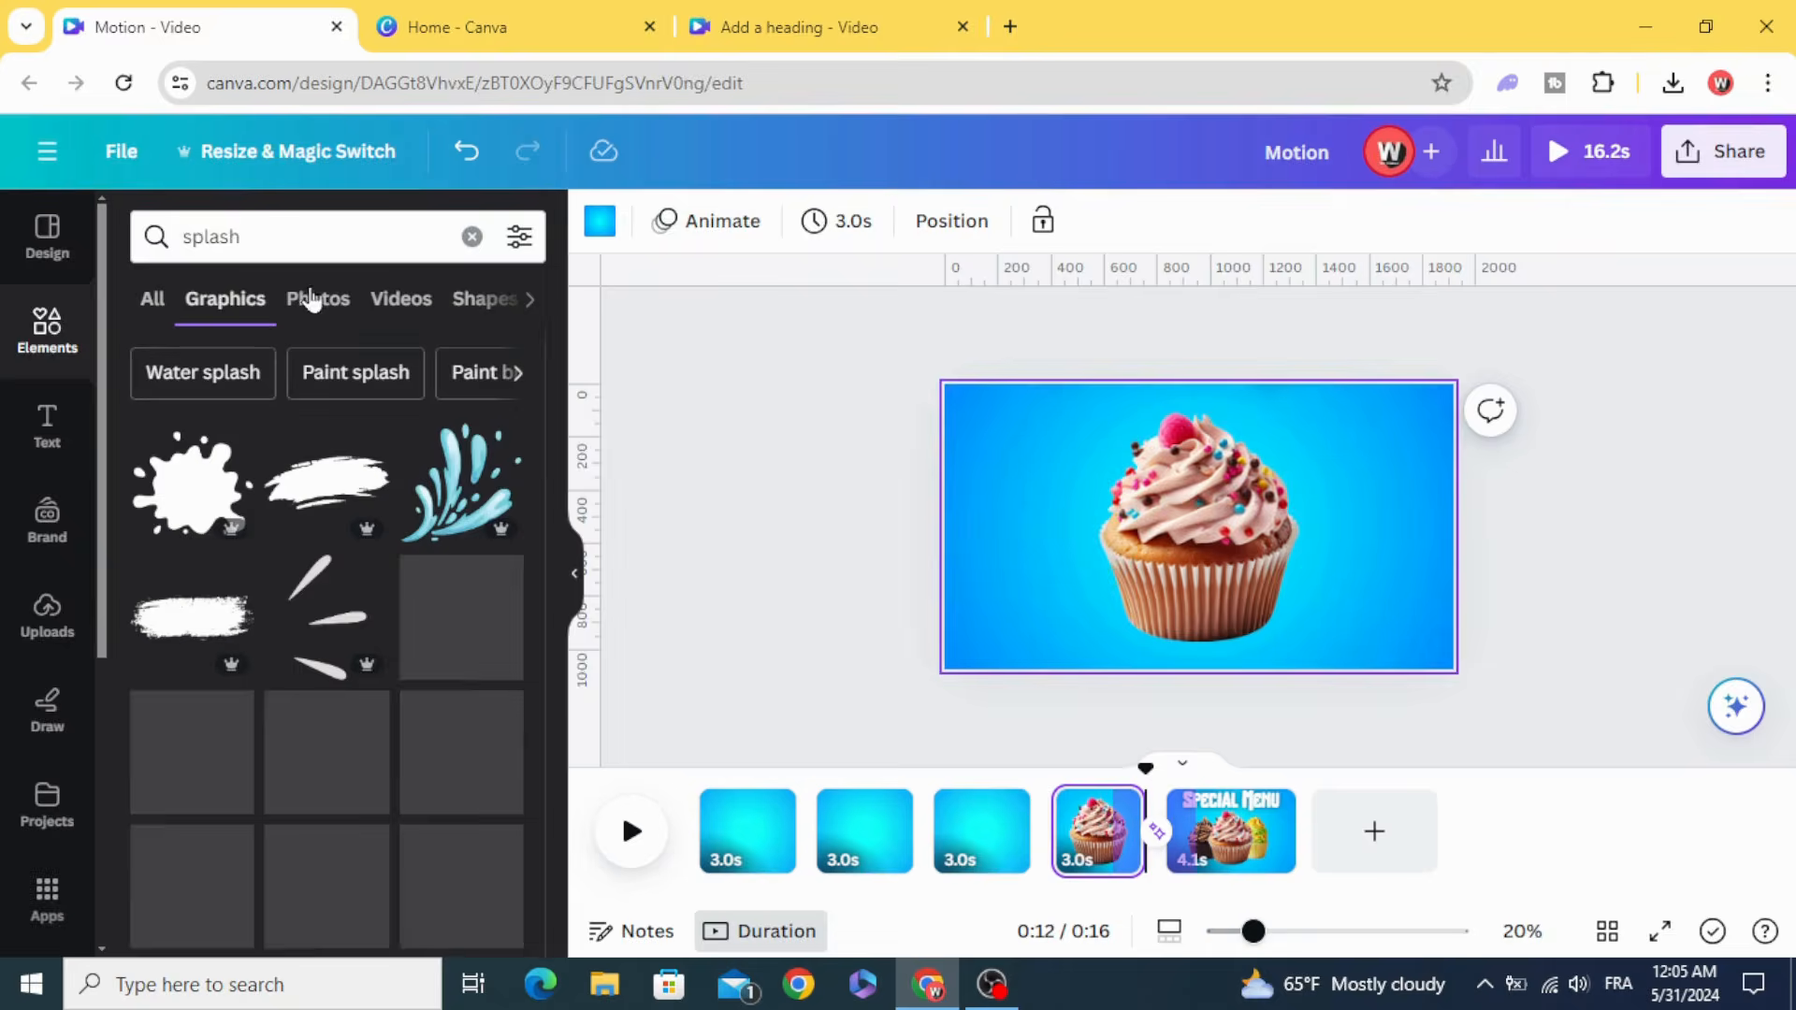
{"action": "left_click", "coordinate": [524, 242]}
{"action": "scroll", "coordinate": [228, 514], "scroll_direction": "down", "scroll_amount": 1}
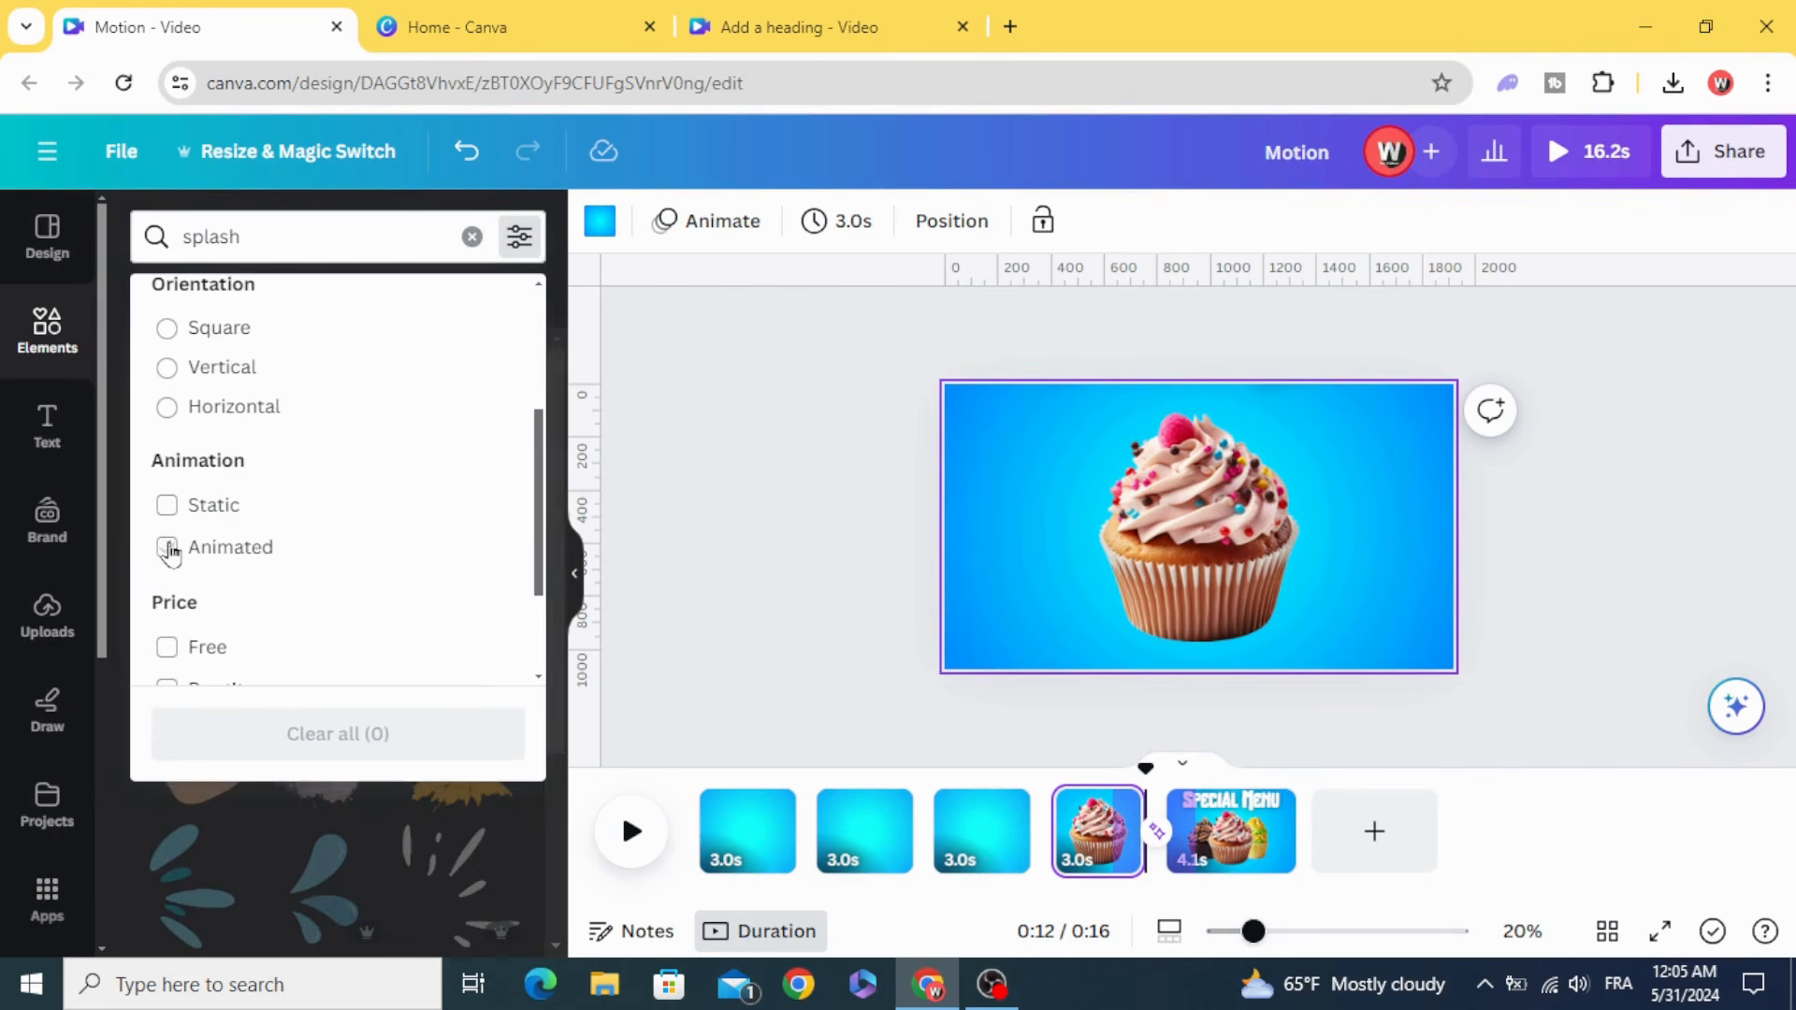
{"action": "left_click", "coordinate": [165, 545]}
{"action": "left_click", "coordinate": [625, 563]}
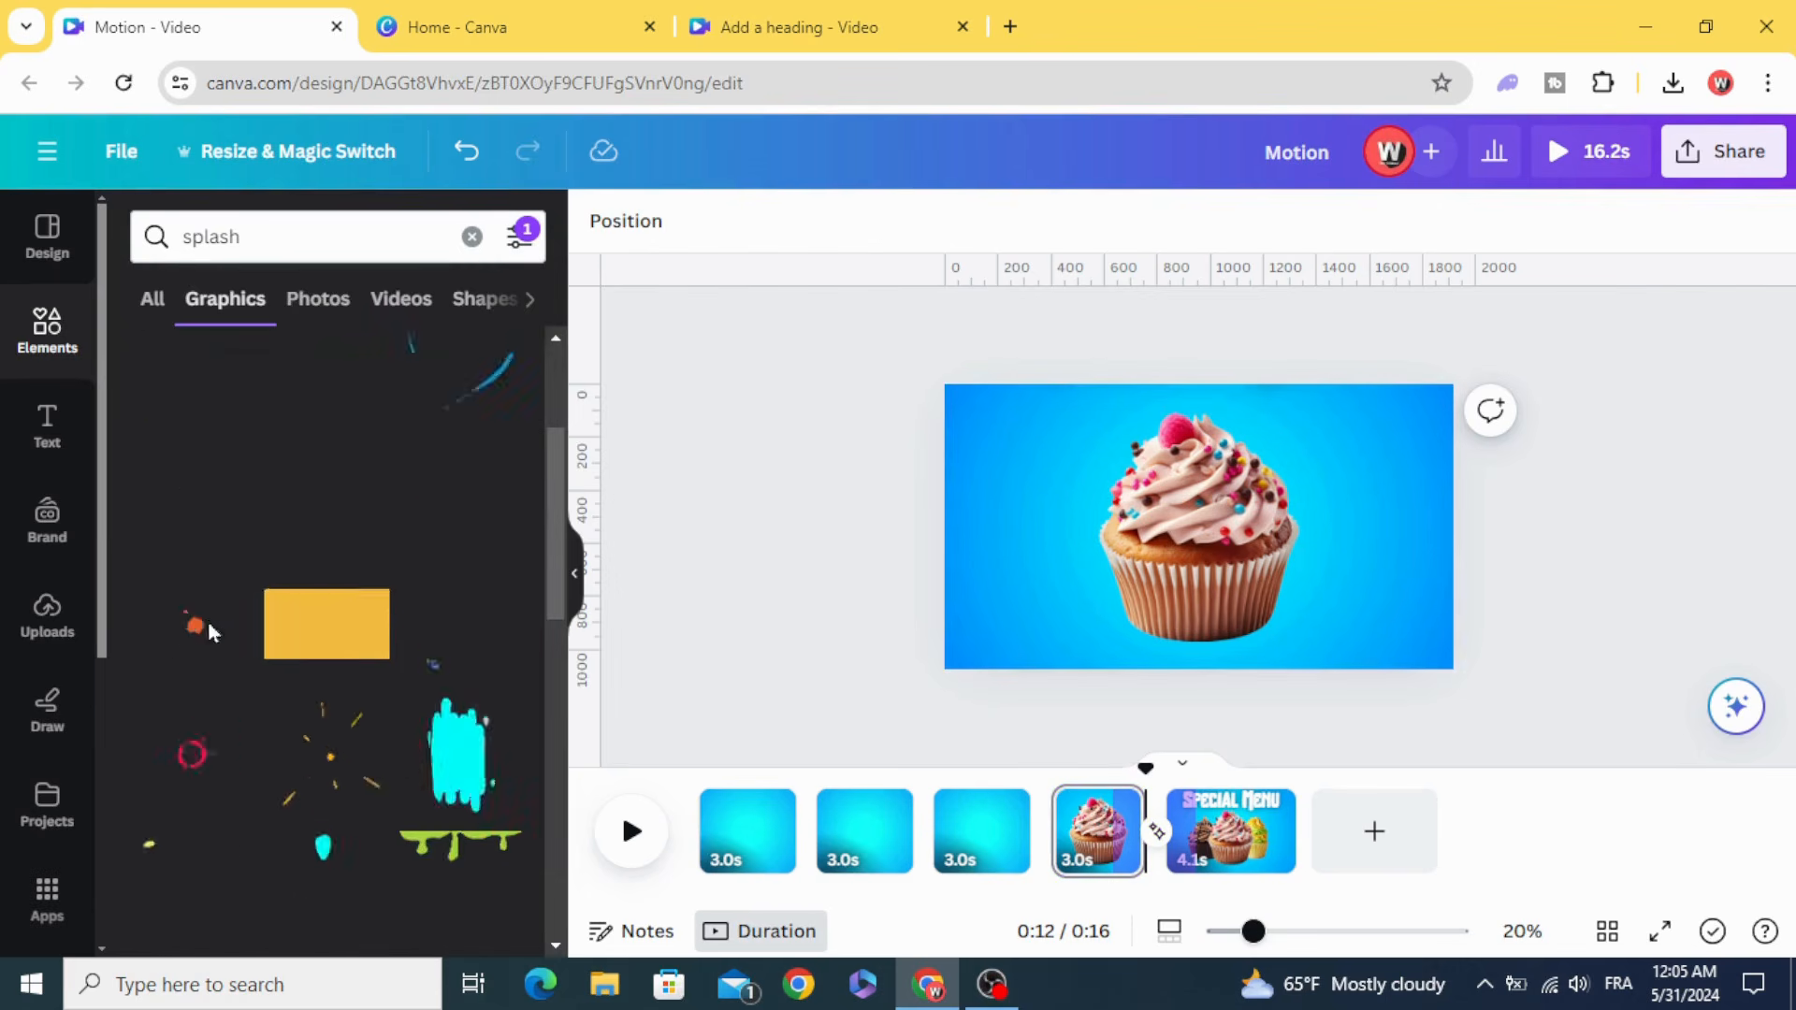
- Add the pink radial splash graphic to the fourth page, enlarge it beyond the page's edges and centre it over the cupcake
{"action": "left_click", "coordinate": [187, 763]}
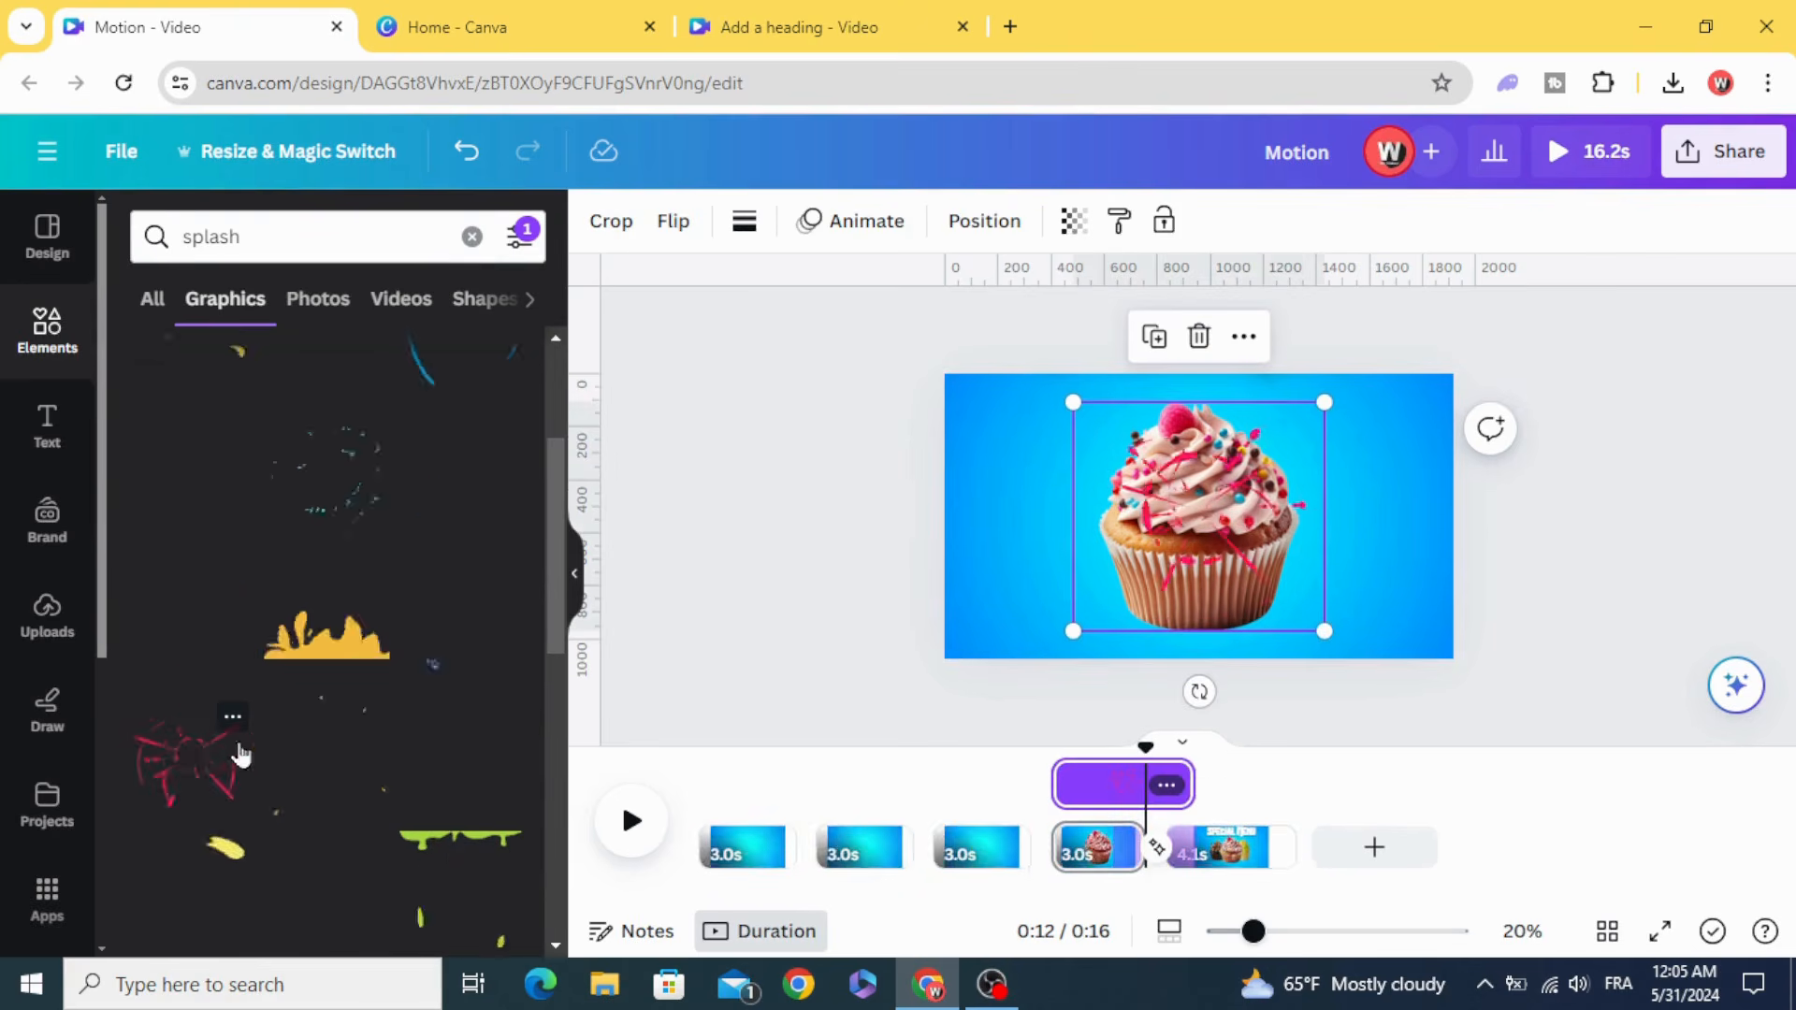
{"action": "left_click_drag", "start_coordinate": [1064, 629], "coordinate": [870, 717]}
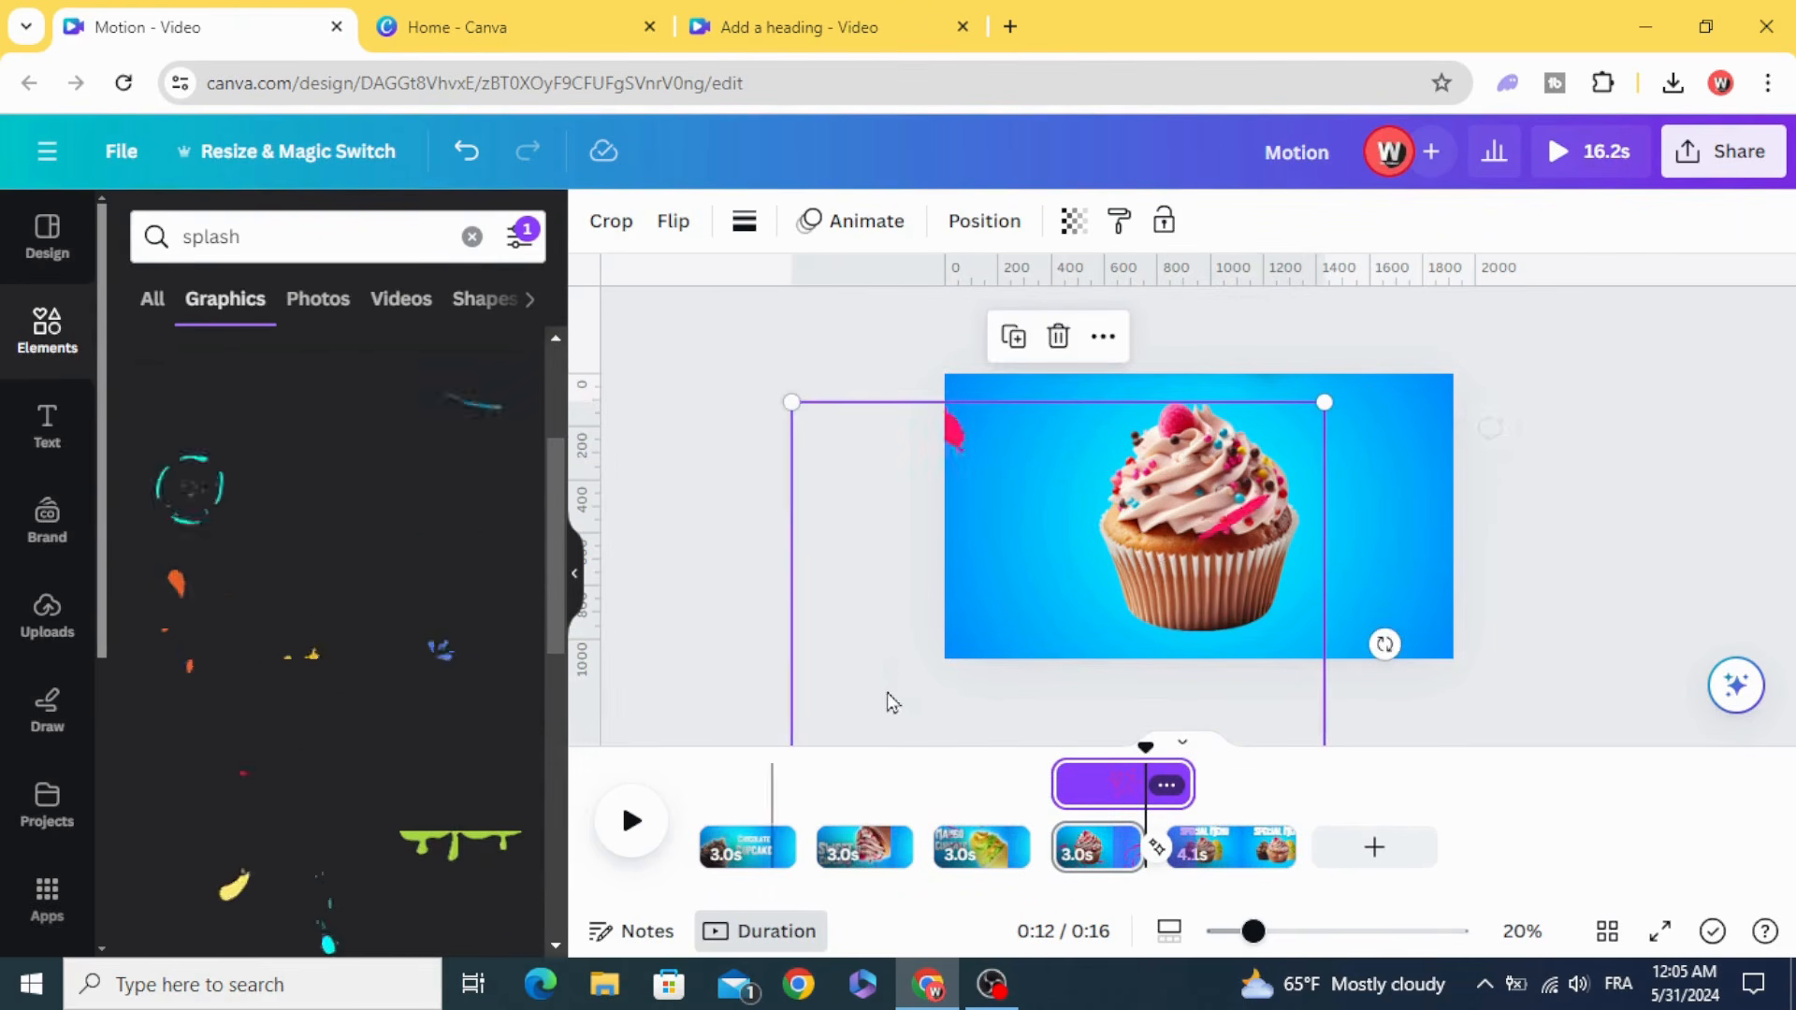
{"action": "left_click_drag", "start_coordinate": [1063, 557], "coordinate": [1149, 483]}
{"action": "left_click_drag", "start_coordinate": [1175, 587], "coordinate": [1175, 576]}
- Reorder the fourth page's layers so the pink splash sits directly behind the pink cupcake
{"action": "right_click", "coordinate": [1109, 524]}
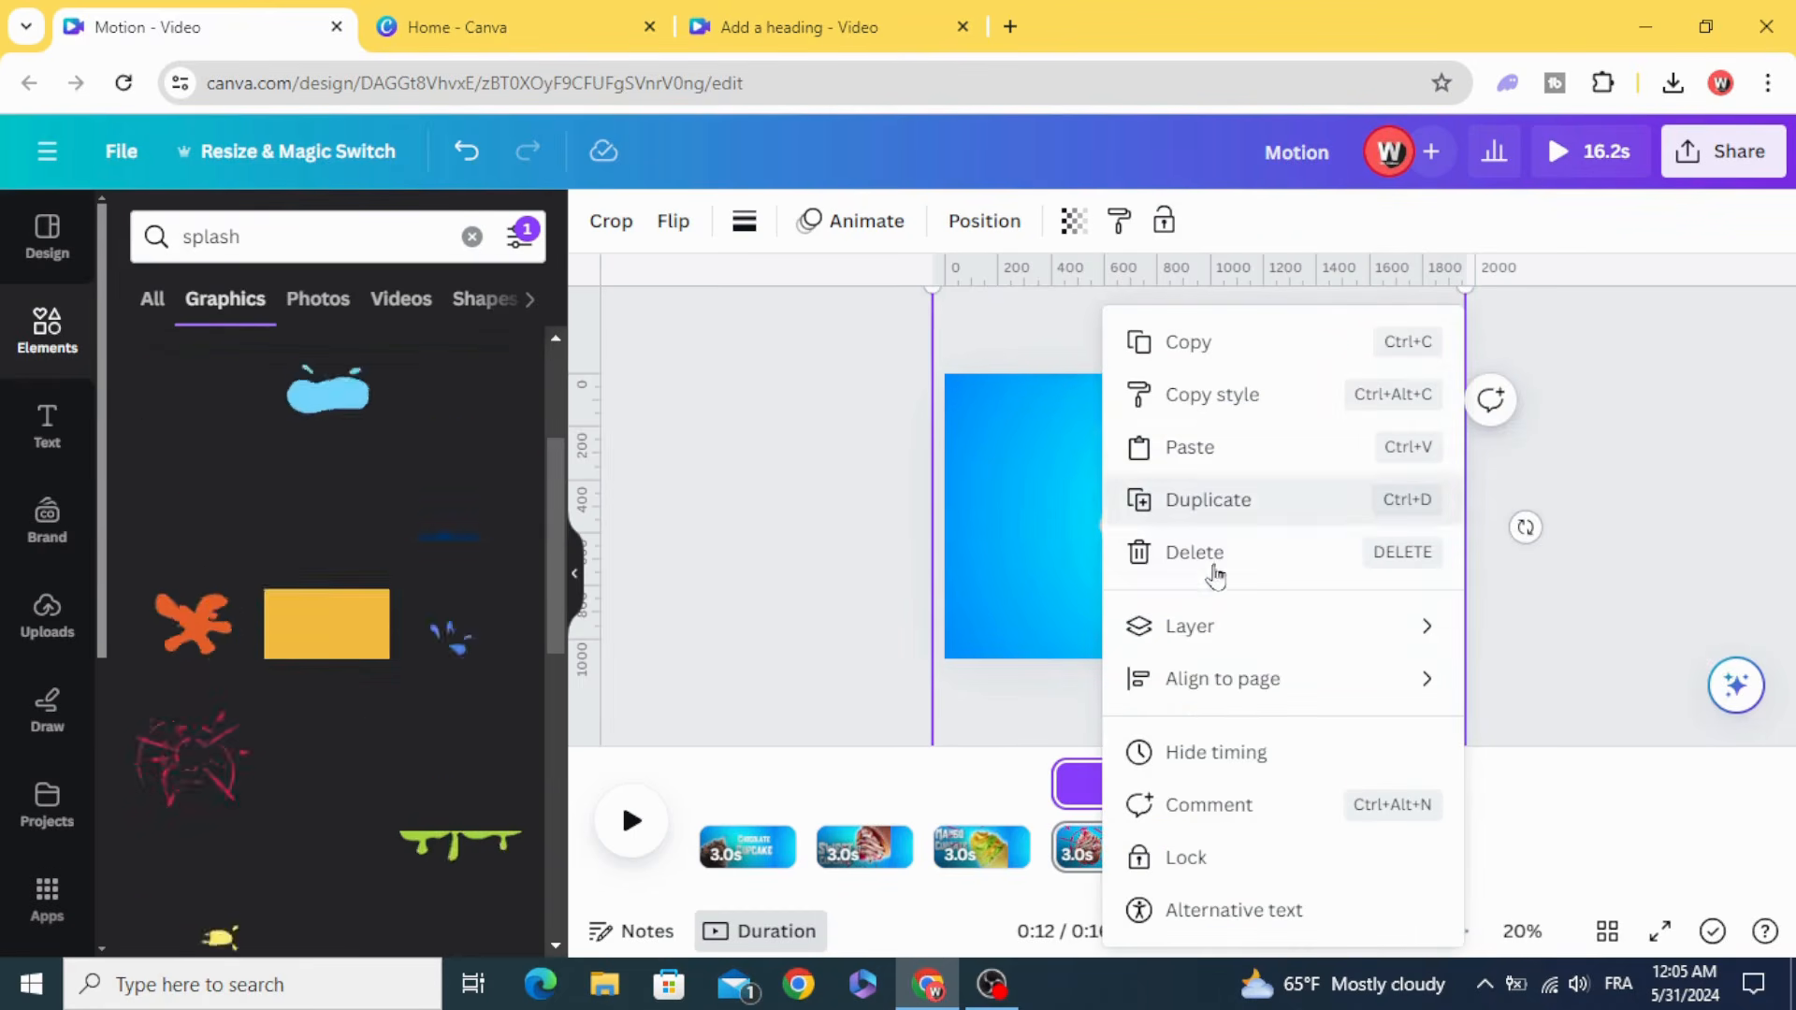
{"action": "mouse_move", "coordinate": [1309, 627]}
{"action": "left_click", "coordinate": [1535, 857]}
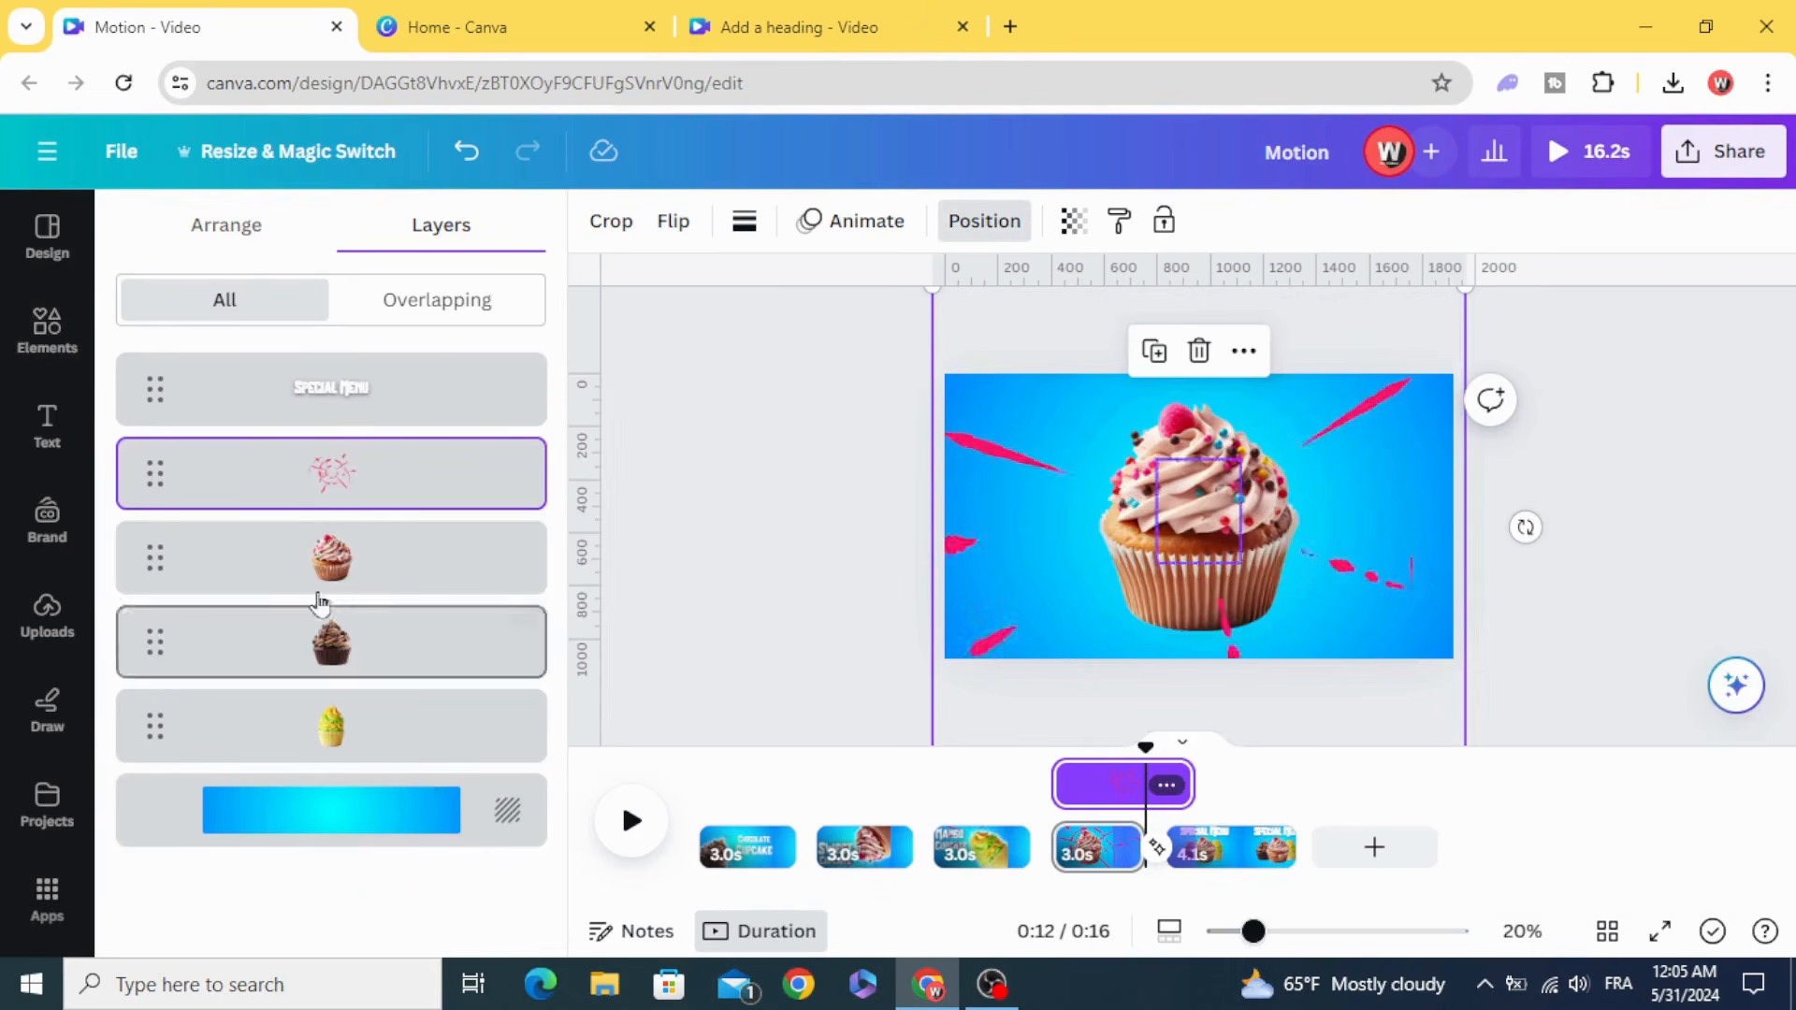
{"action": "left_click_drag", "start_coordinate": [397, 481], "coordinate": [412, 592]}
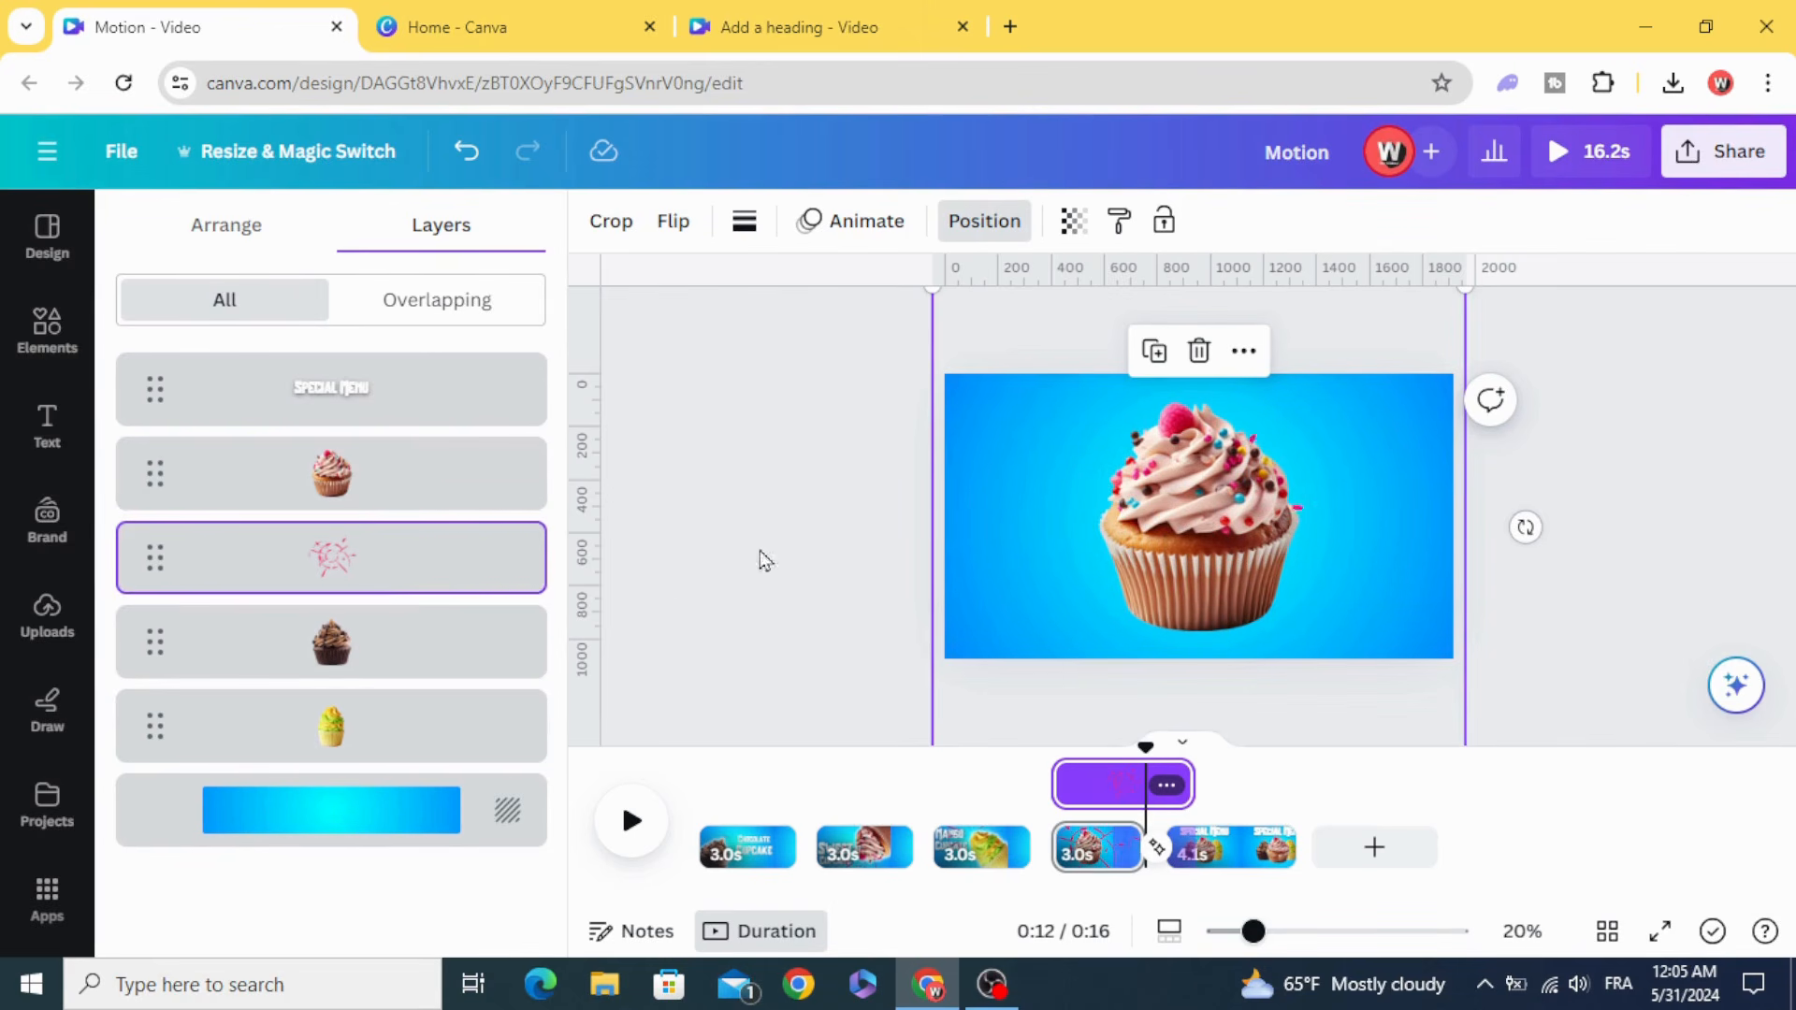
- Trim the pink splash's timing so it plays only briefly, starting shortly after the fourth page begins
{"action": "right_click", "coordinate": [1036, 510]}
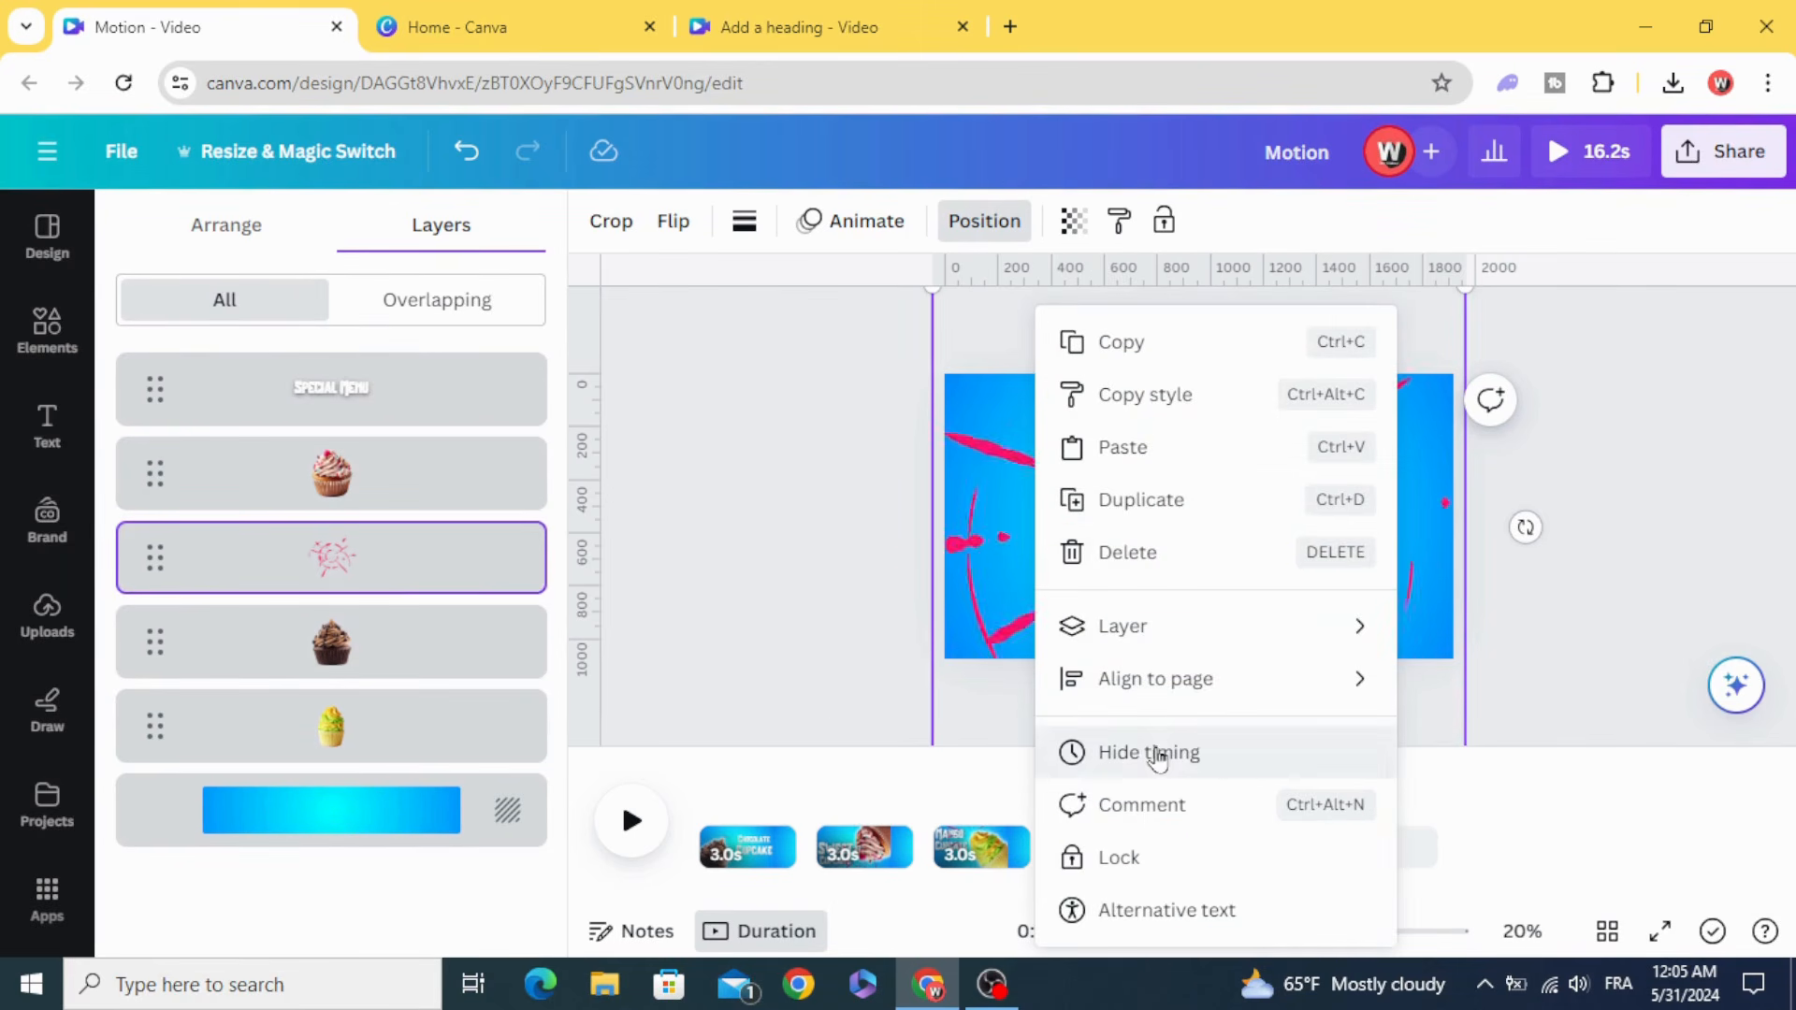
{"action": "left_click", "coordinate": [821, 702]}
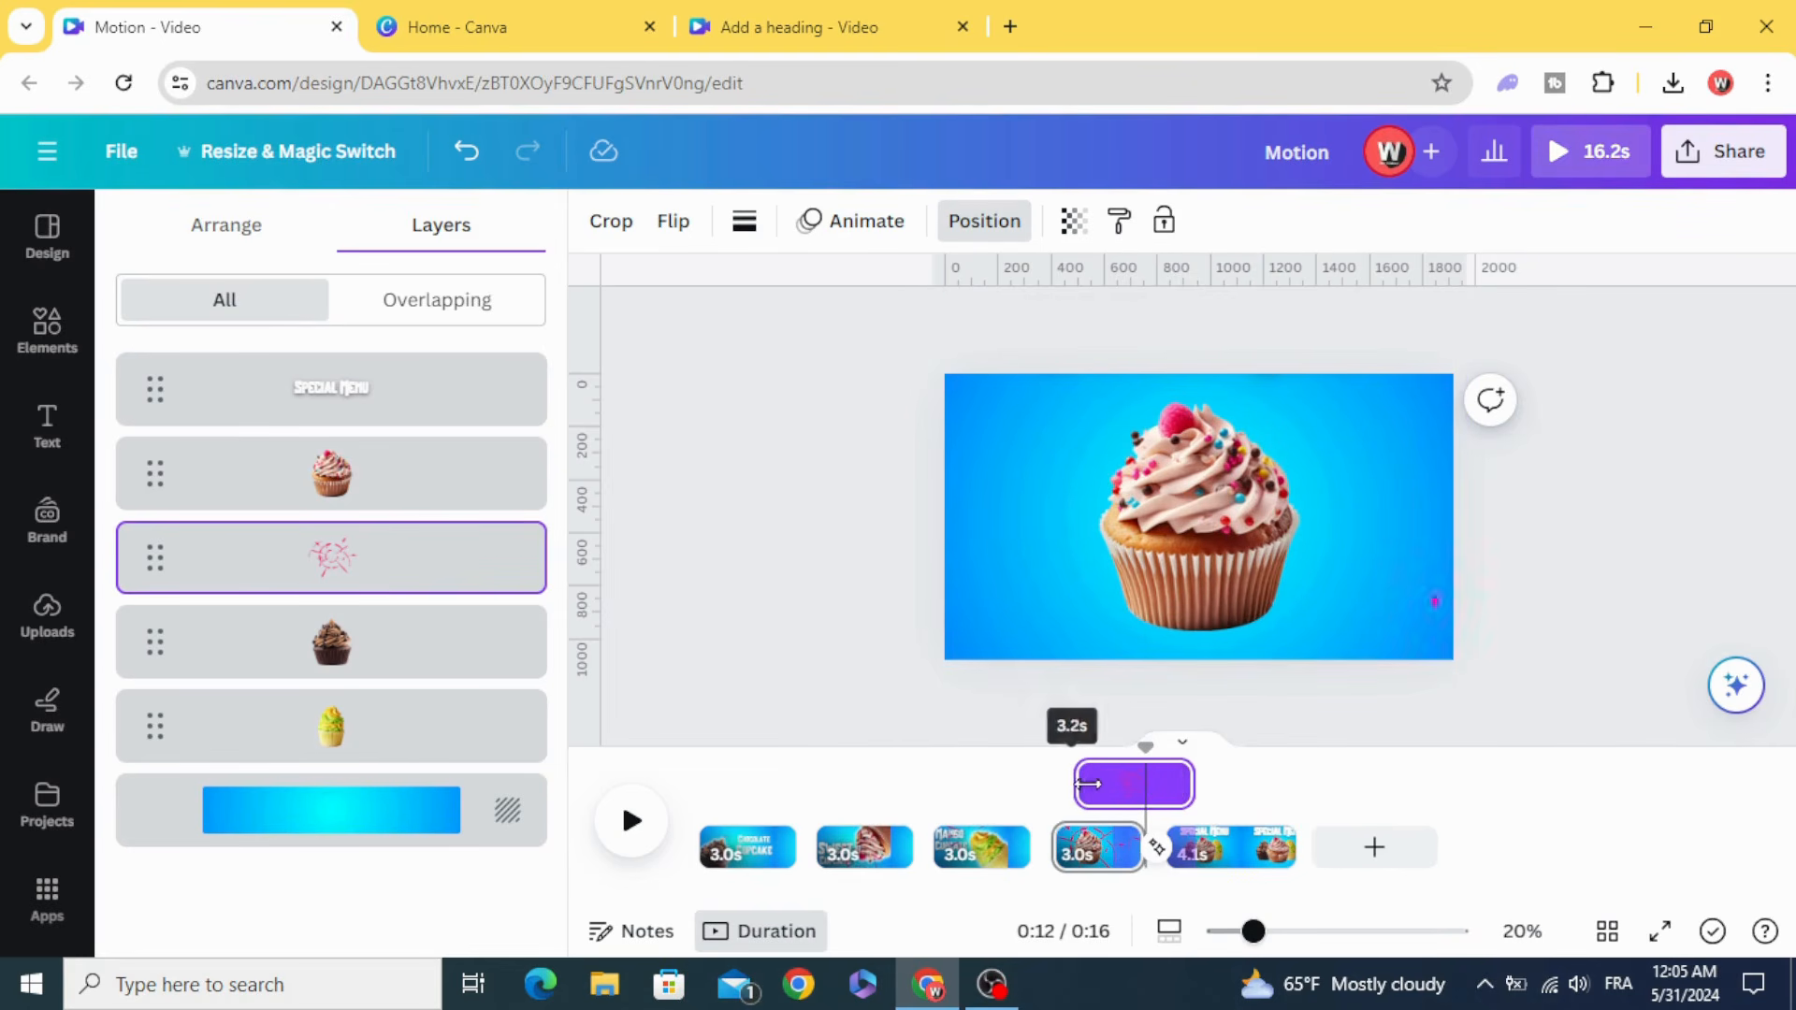
{"action": "left_click_drag", "start_coordinate": [1095, 784], "coordinate": [1010, 754]}
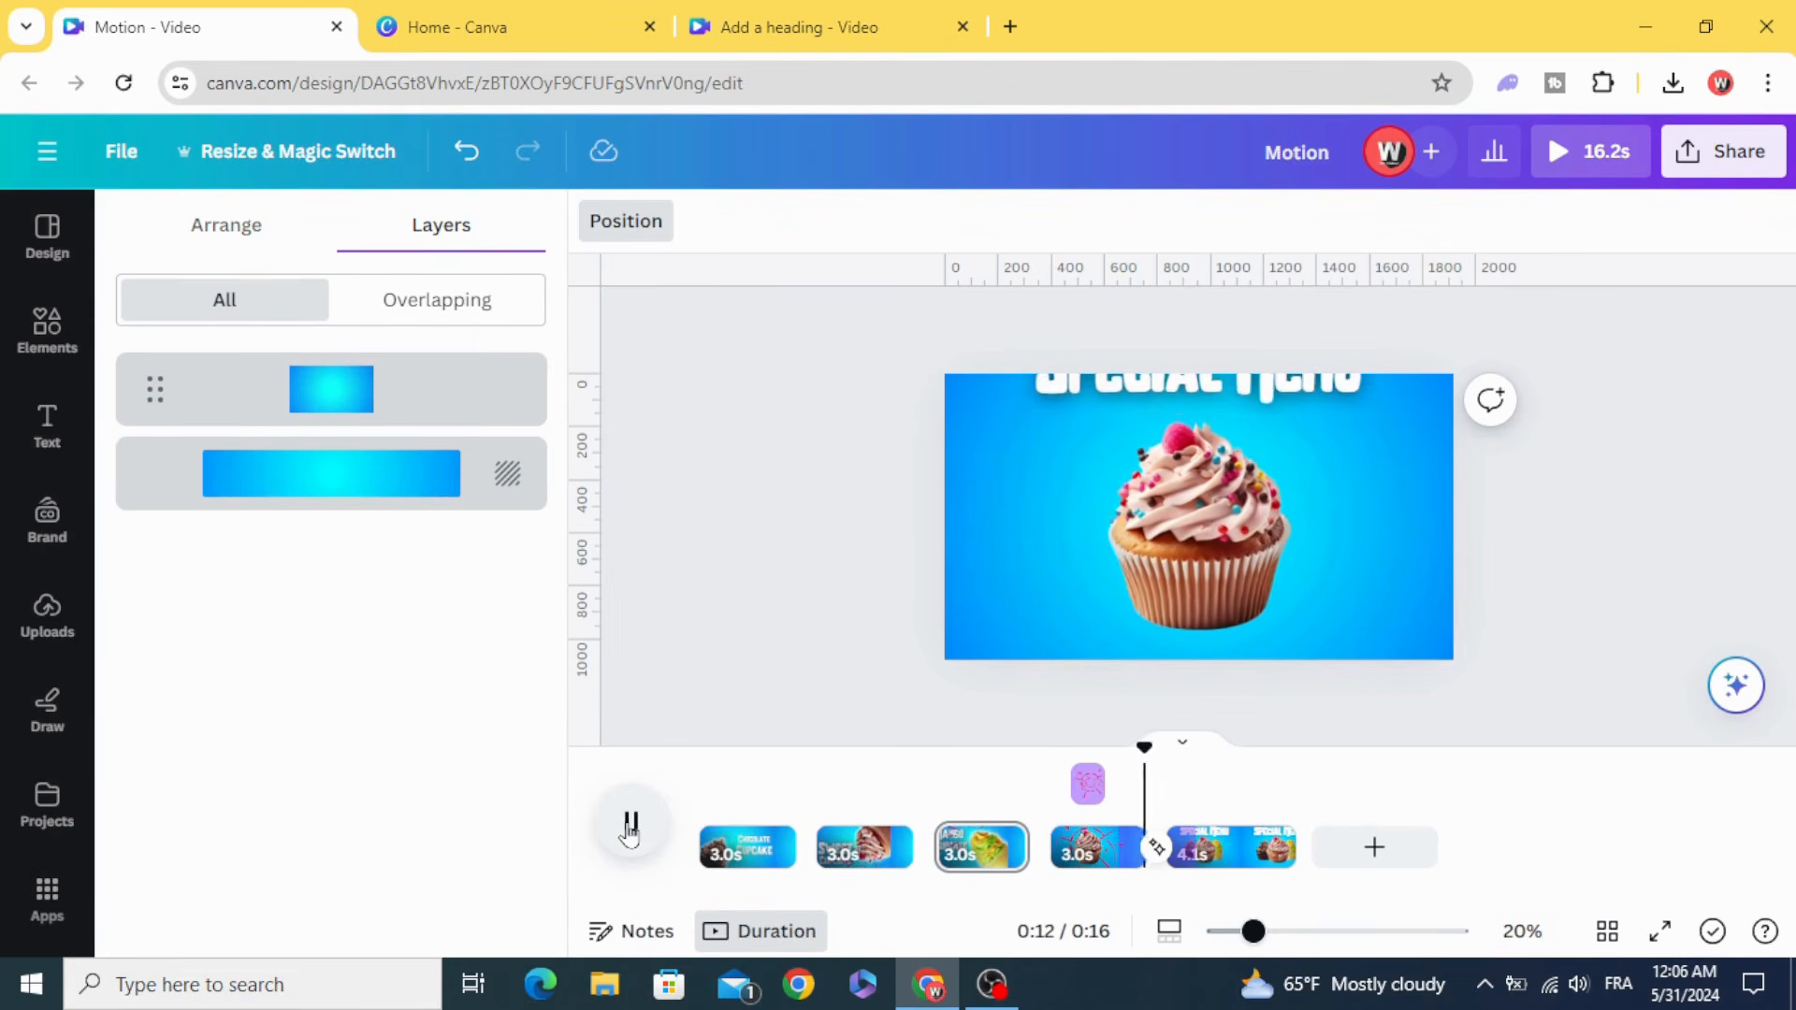
- Return to the start of the video and preview the whole animation
{"action": "left_click", "coordinate": [630, 828]}
{"action": "left_click_drag", "start_coordinate": [1175, 741], "coordinate": [700, 746]}
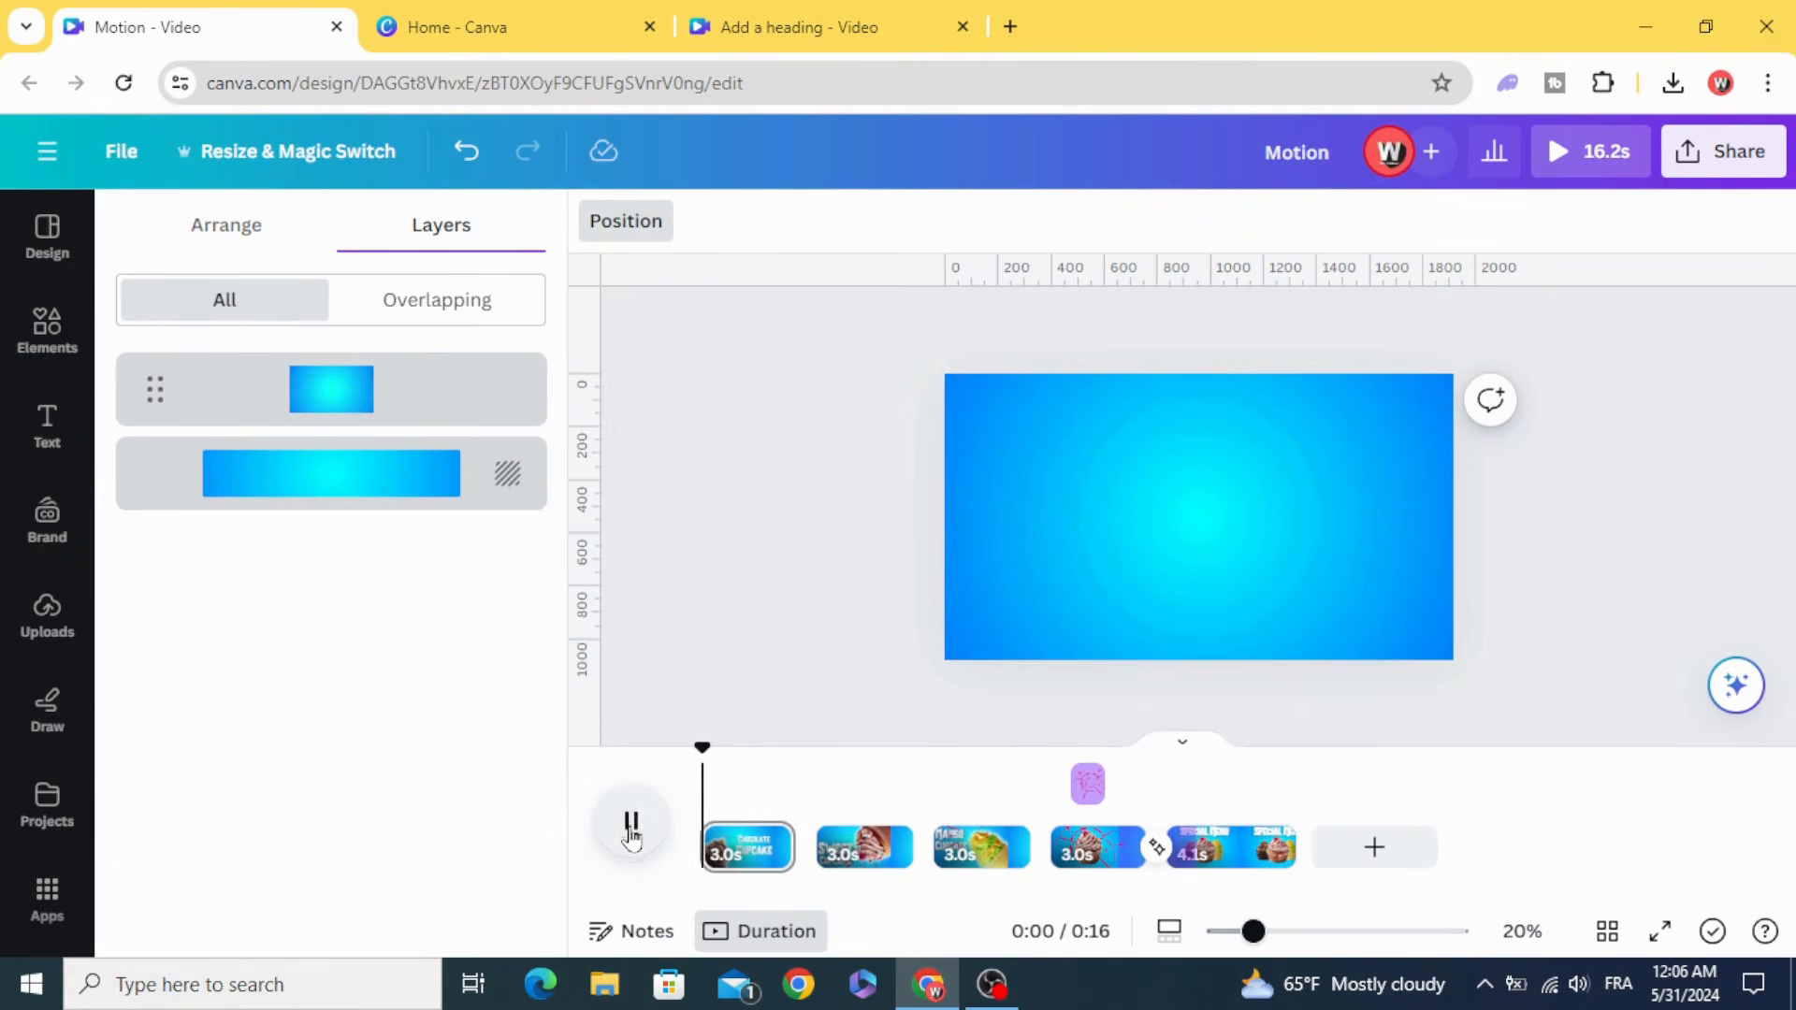